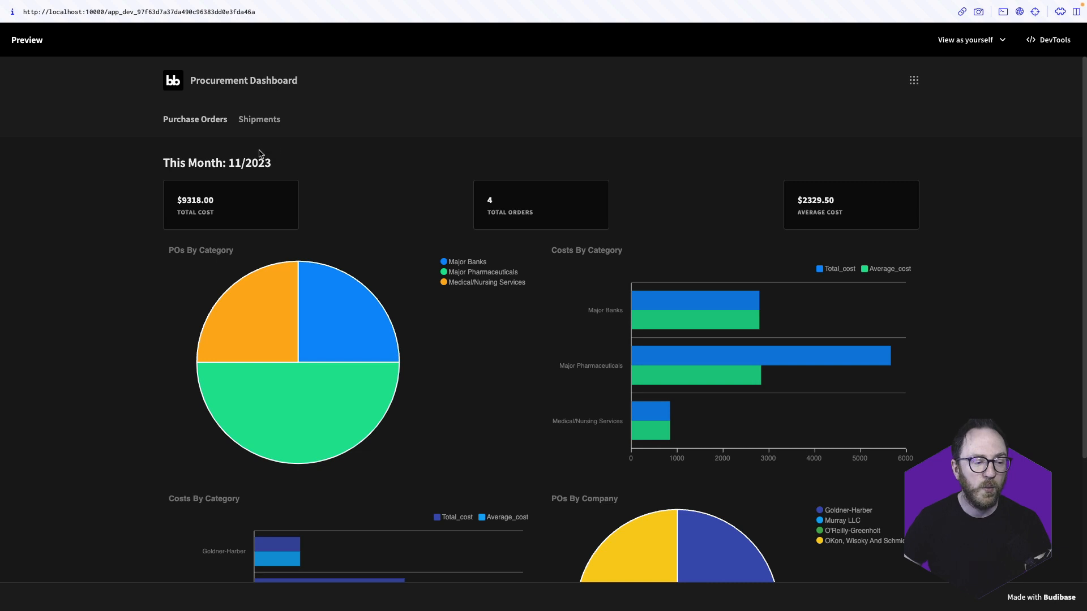
pyautogui.scroll(-1, 705, 338)
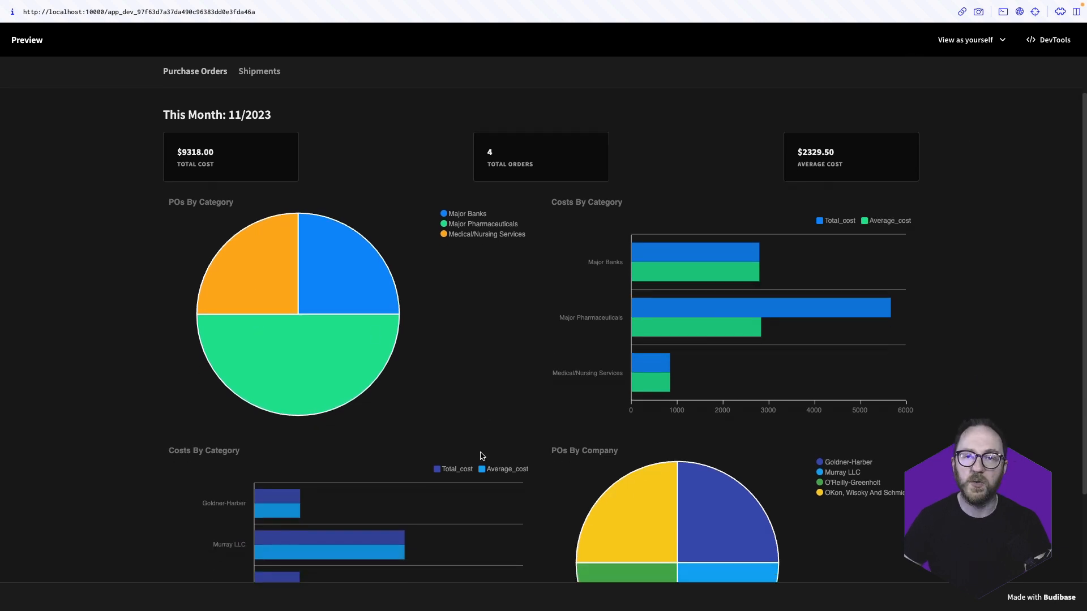
pyautogui.scroll(-1, 483, 456)
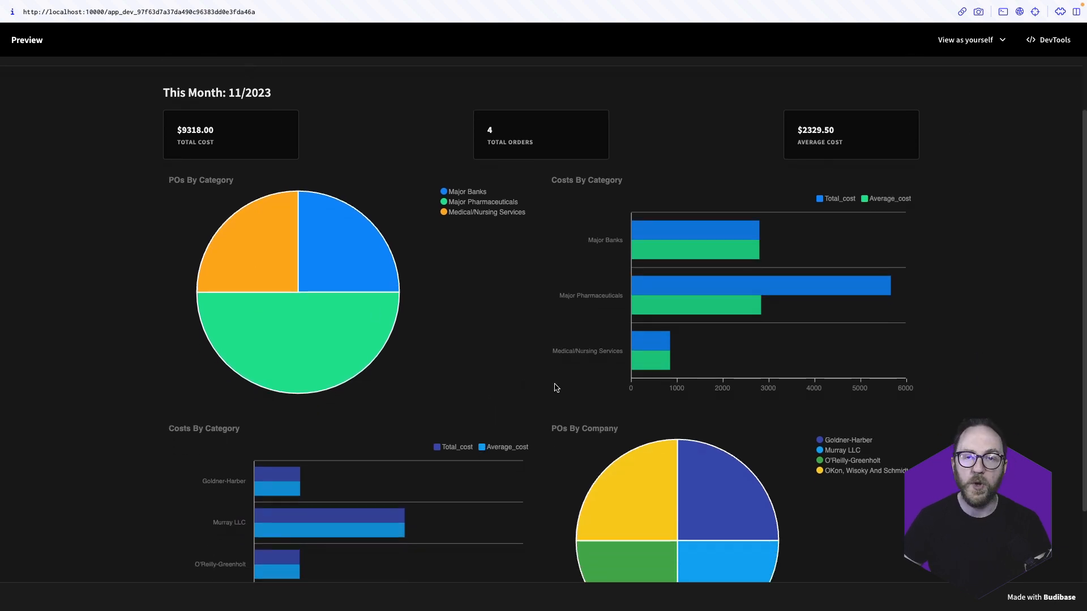
pyautogui.scroll(-1, 564, 439)
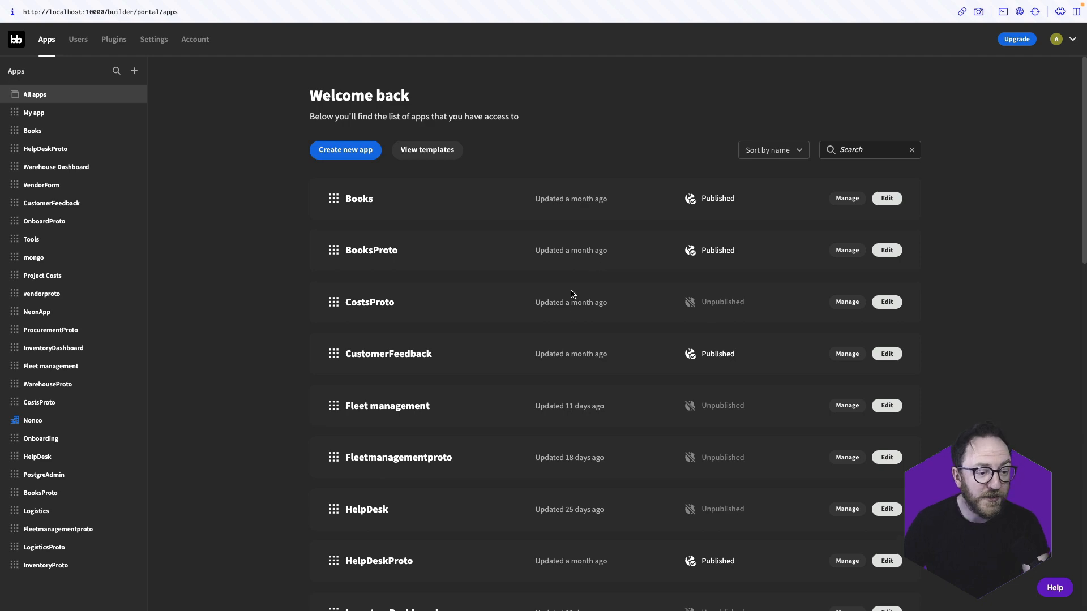
pyautogui.scroll(-1, 576, 305)
pyautogui.scroll(-8, 577, 305)
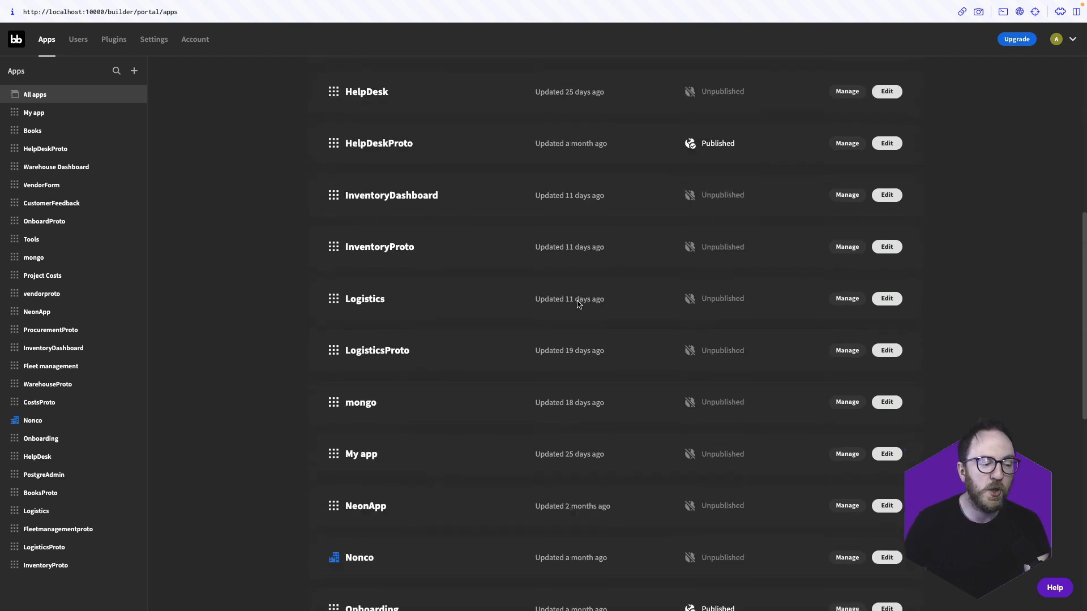
pyautogui.scroll(9, 577, 304)
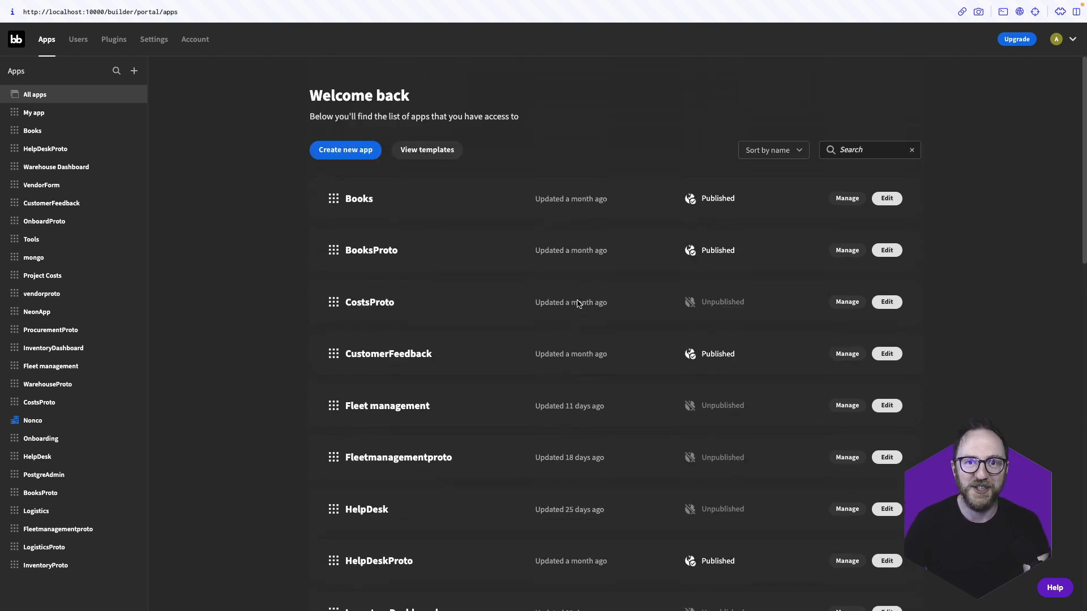
# Create a new app from scratch named Procurement Dashboard
pyautogui.click(335, 151)
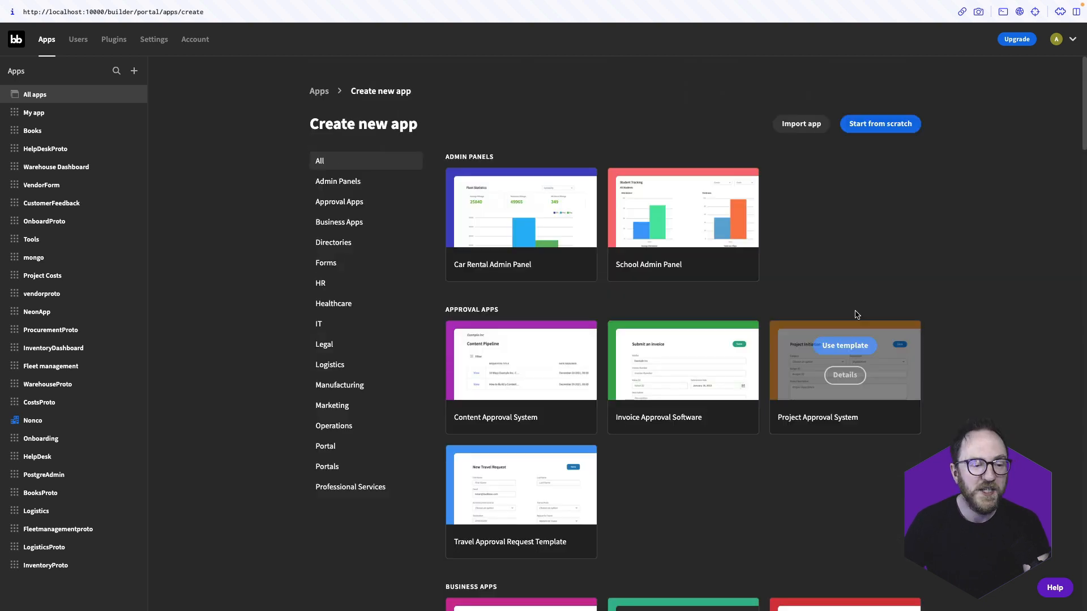
pyautogui.scroll(-3, 823, 566)
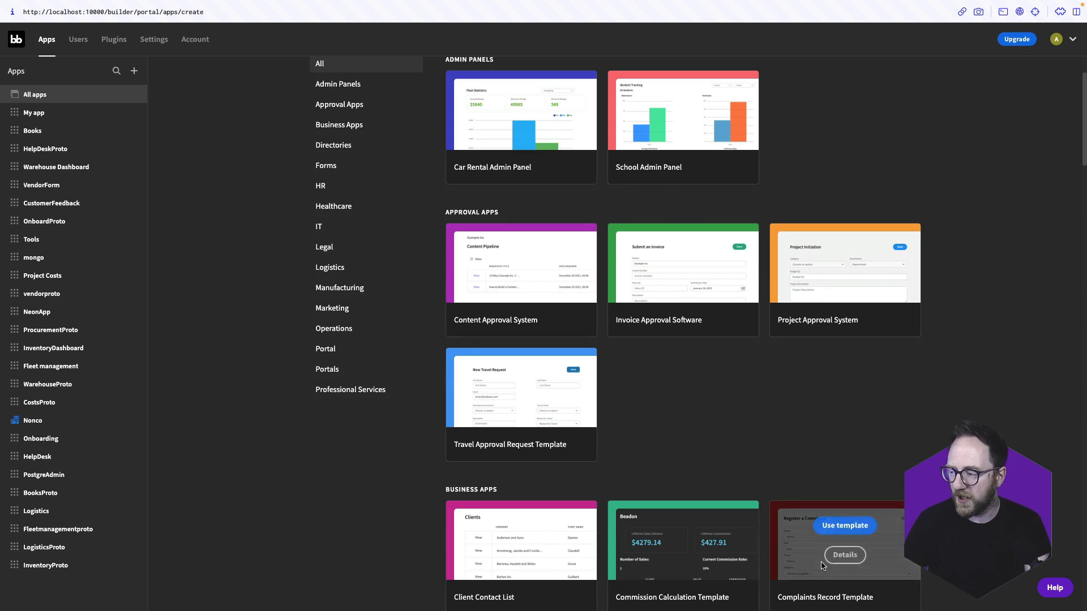
pyautogui.scroll(3, 820, 565)
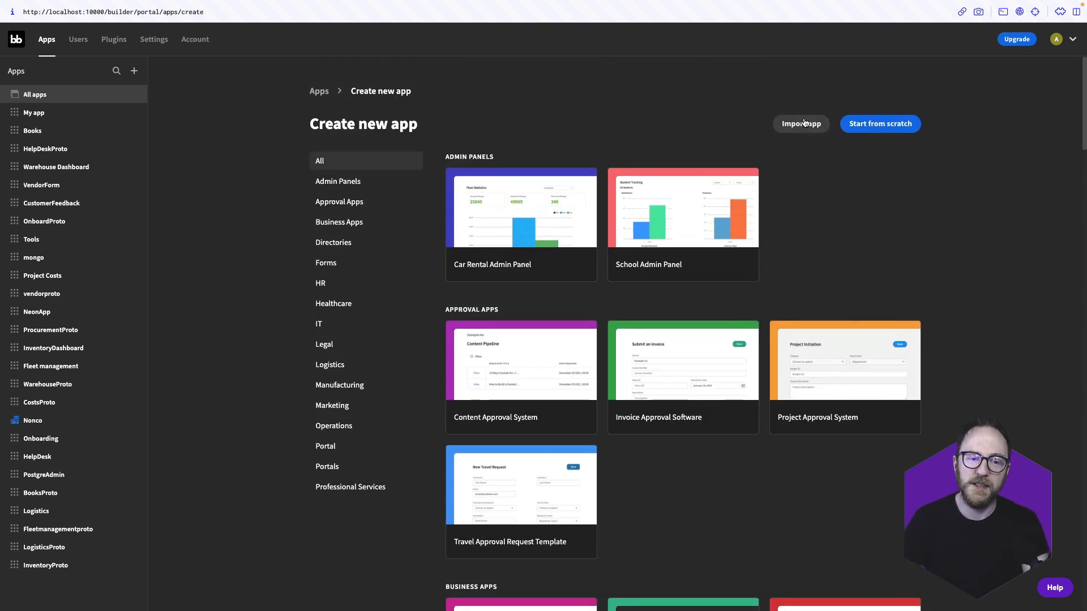
pyautogui.click(867, 125)
pyautogui.write('Pr')
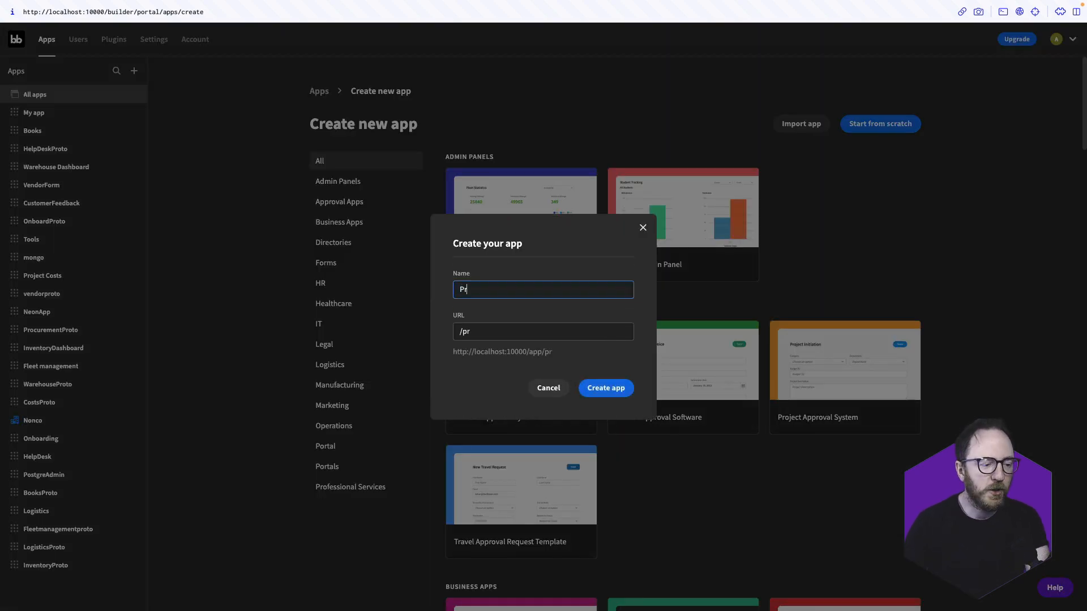
pyautogui.write('ocurement ')
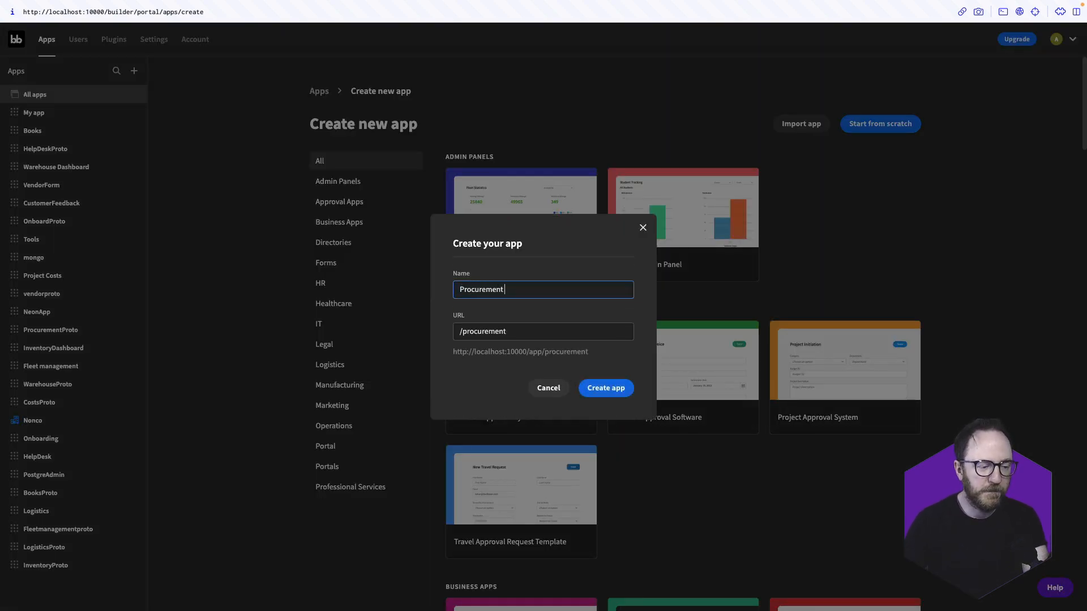
pyautogui.write('Dashboard')
pyautogui.click(611, 389)
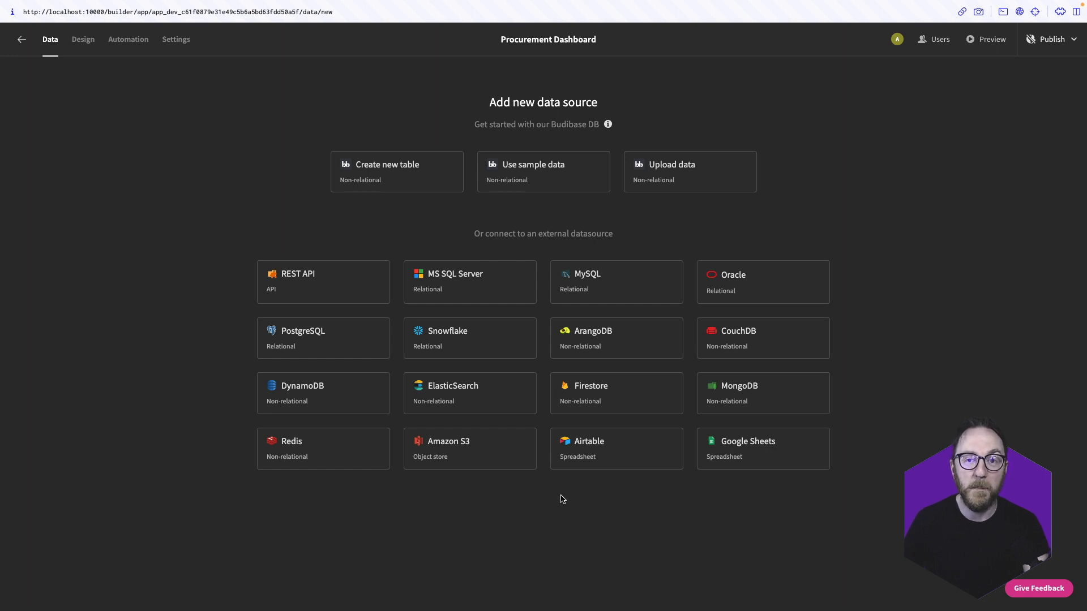
# Connect a PostgreSQL data source at host ep-aged-rain-93242670.us-east-2.aws.neon.tech, port 5432, database neondb, schema public, with SSL enabled
pyautogui.click(348, 348)
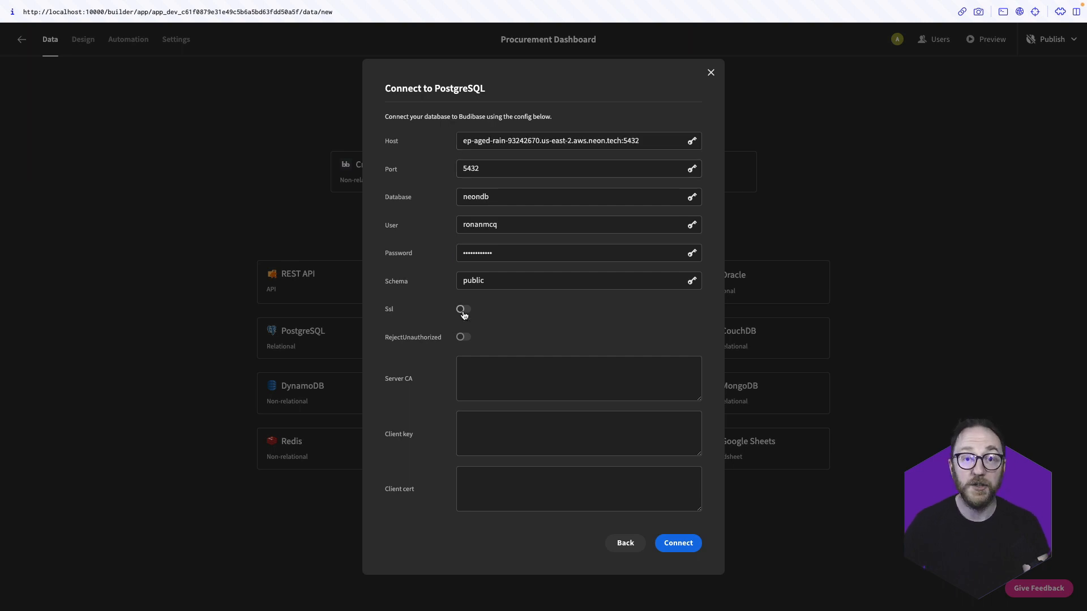
pyautogui.click(463, 309)
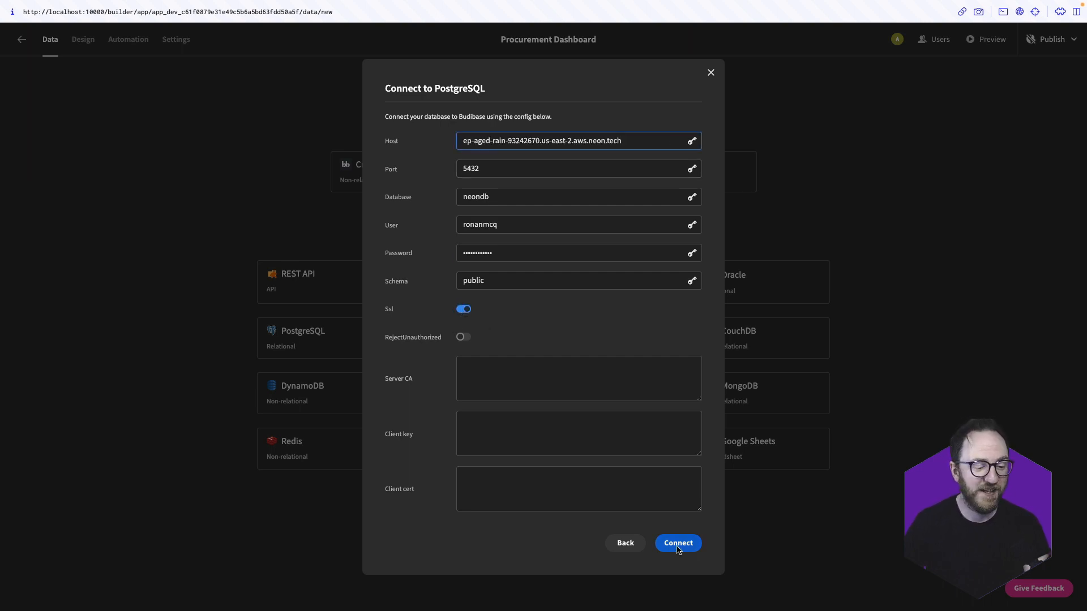
pyautogui.click(678, 546)
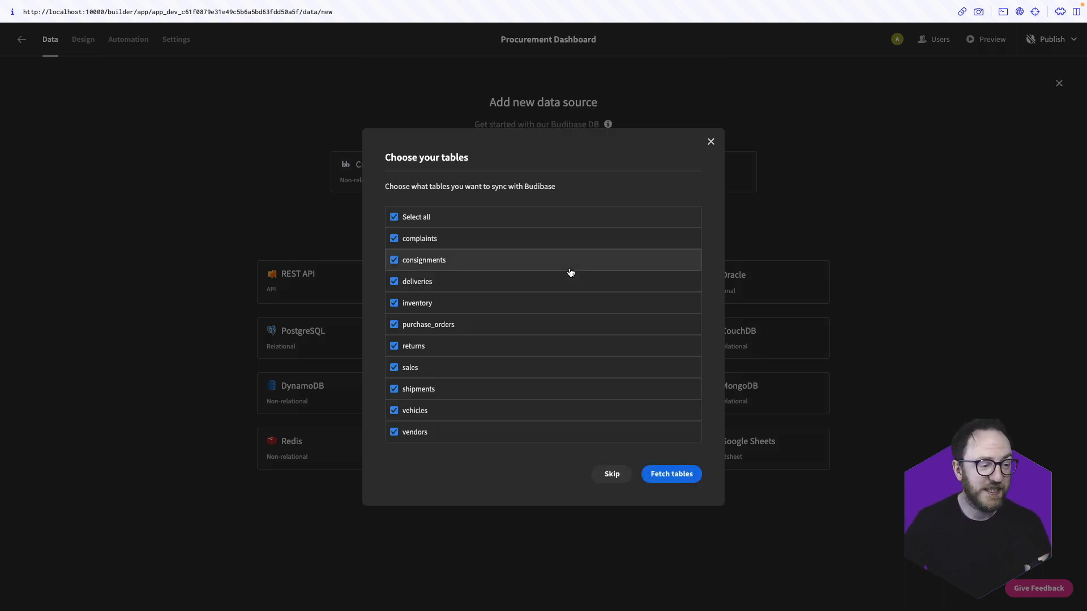
# Fetch only the consignments, purchase_orders, shipments and vendors tables from the PostgreSQL database
pyautogui.click(406, 221)
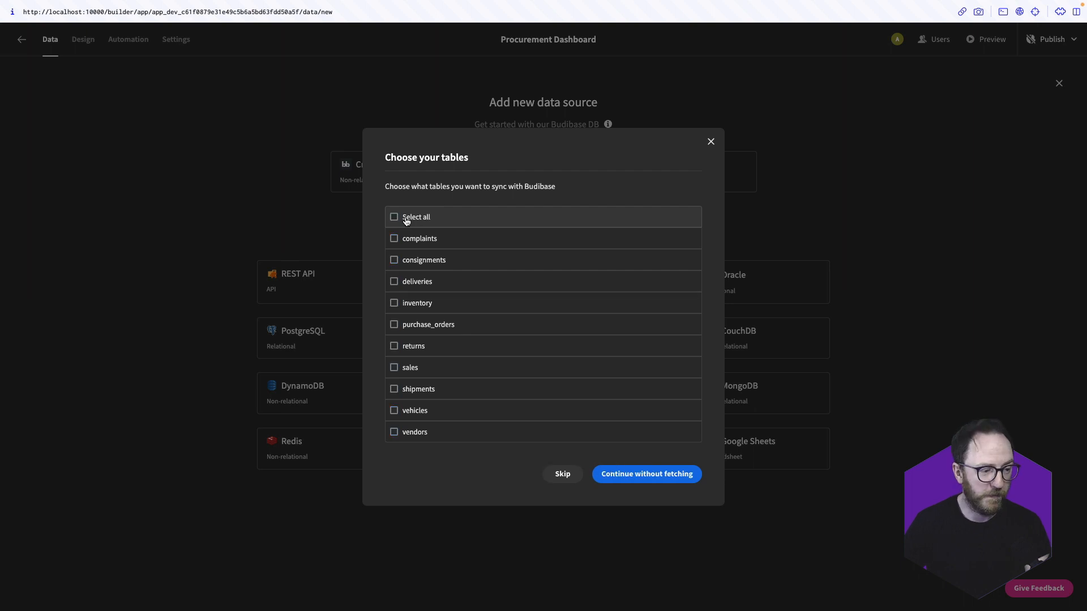
pyautogui.click(443, 261)
pyautogui.click(449, 326)
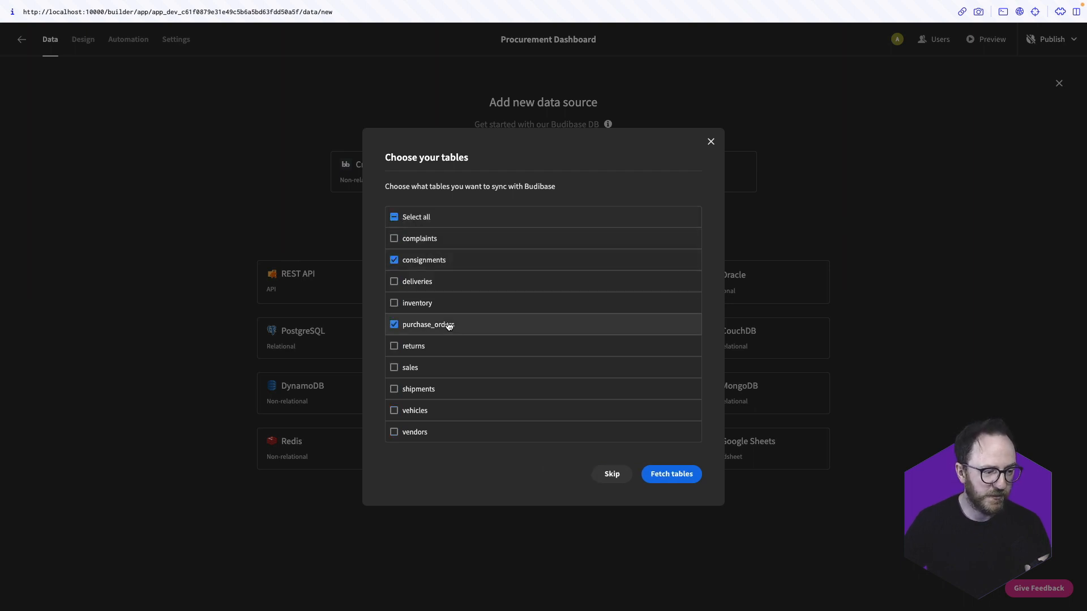
pyautogui.click(432, 387)
pyautogui.click(410, 433)
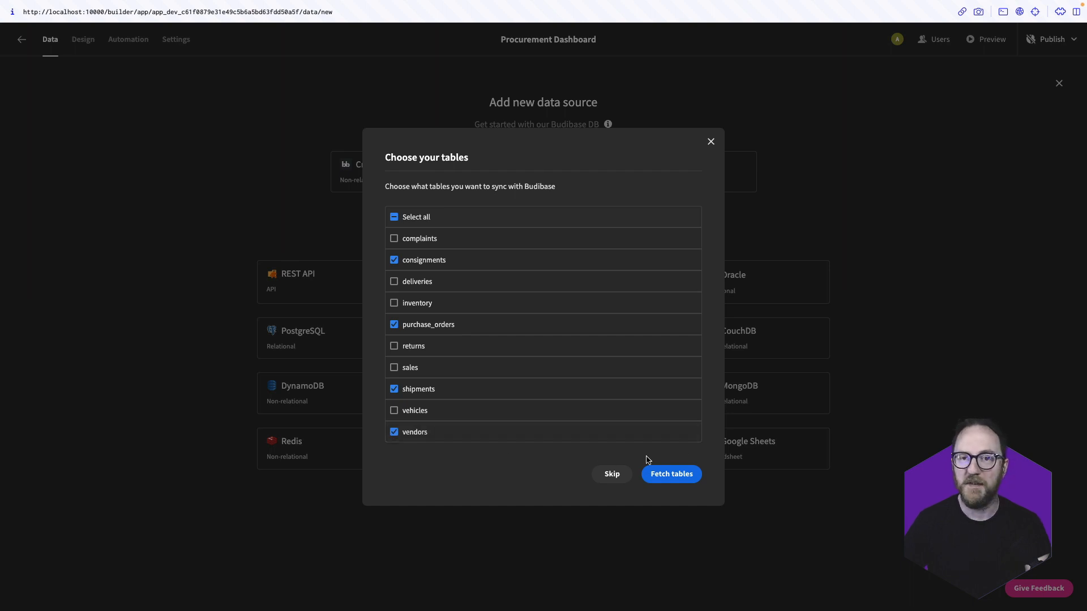
pyautogui.click(679, 474)
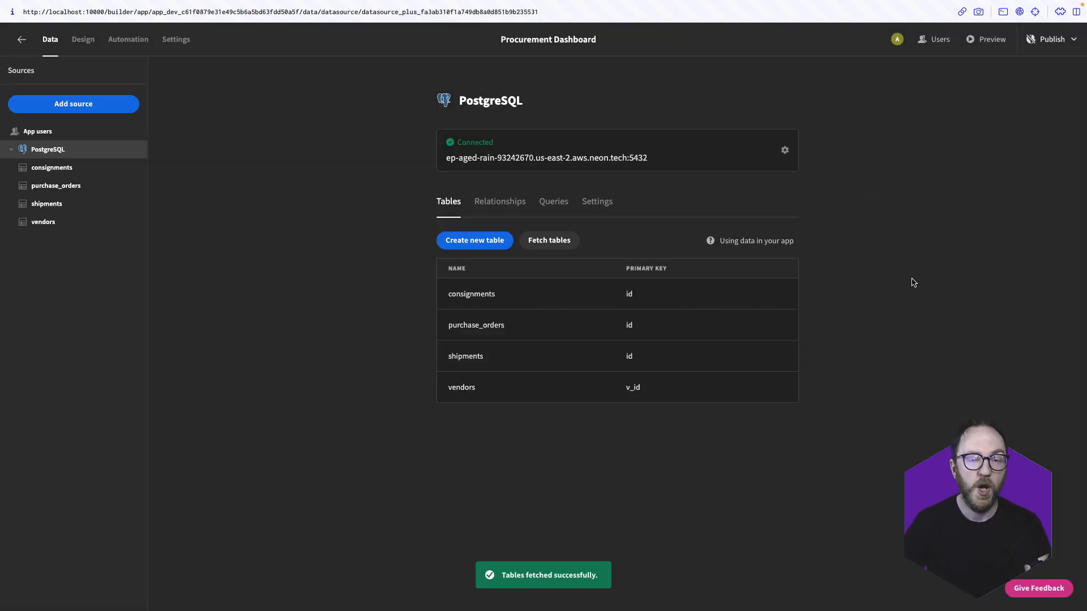
# Examine the columns and records of the consignments, vendors, purchase_orders and shipments tables
pyautogui.click(62, 166)
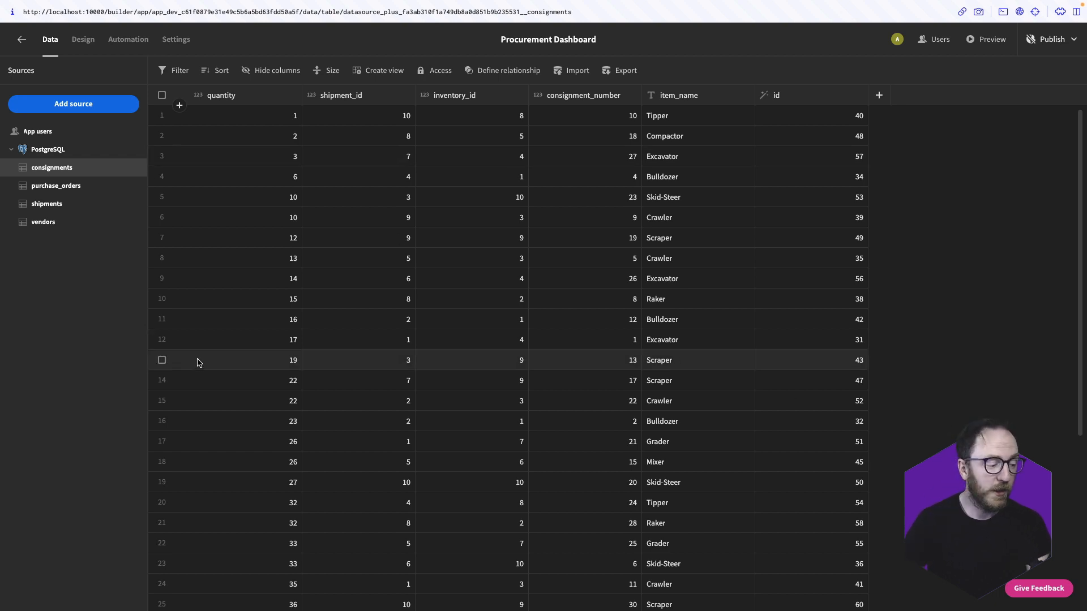
pyautogui.scroll(-5, 200, 368)
pyautogui.scroll(5, 227, 410)
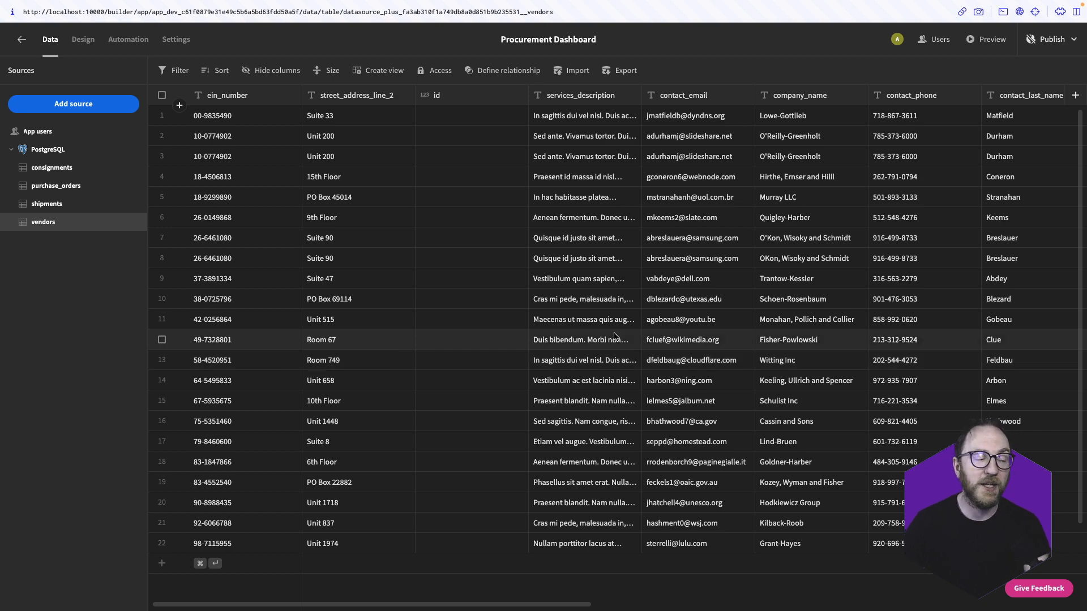
pyautogui.click(85, 187)
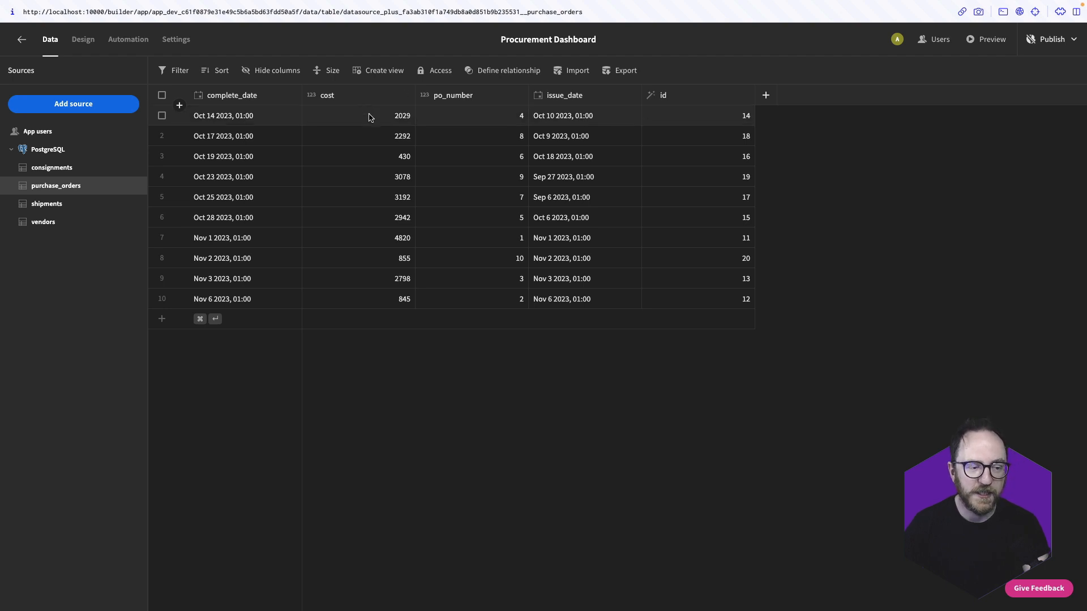
pyautogui.click(68, 204)
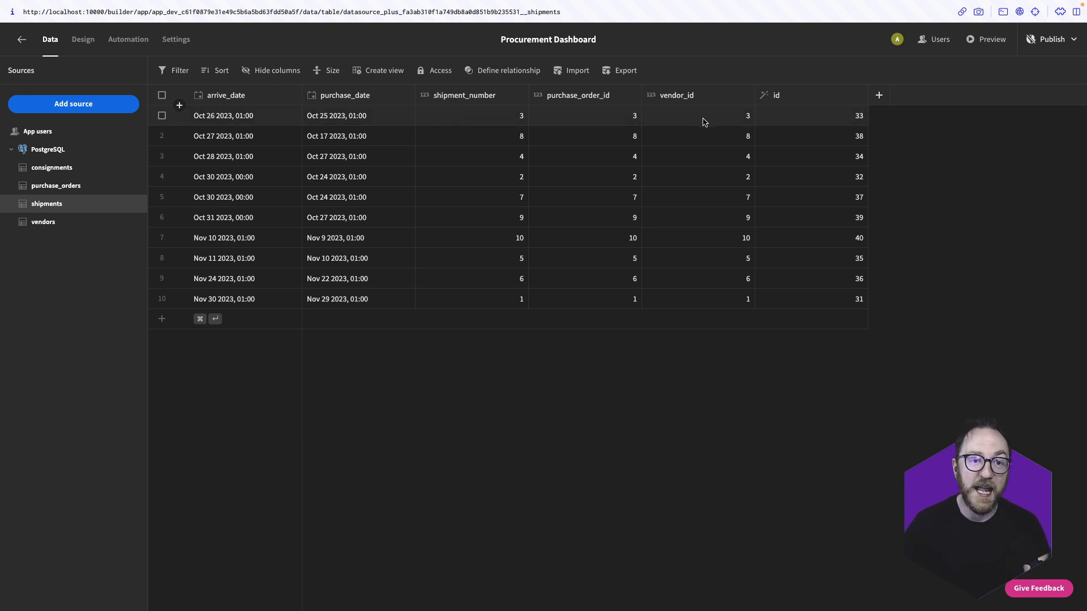
pyautogui.click(33, 170)
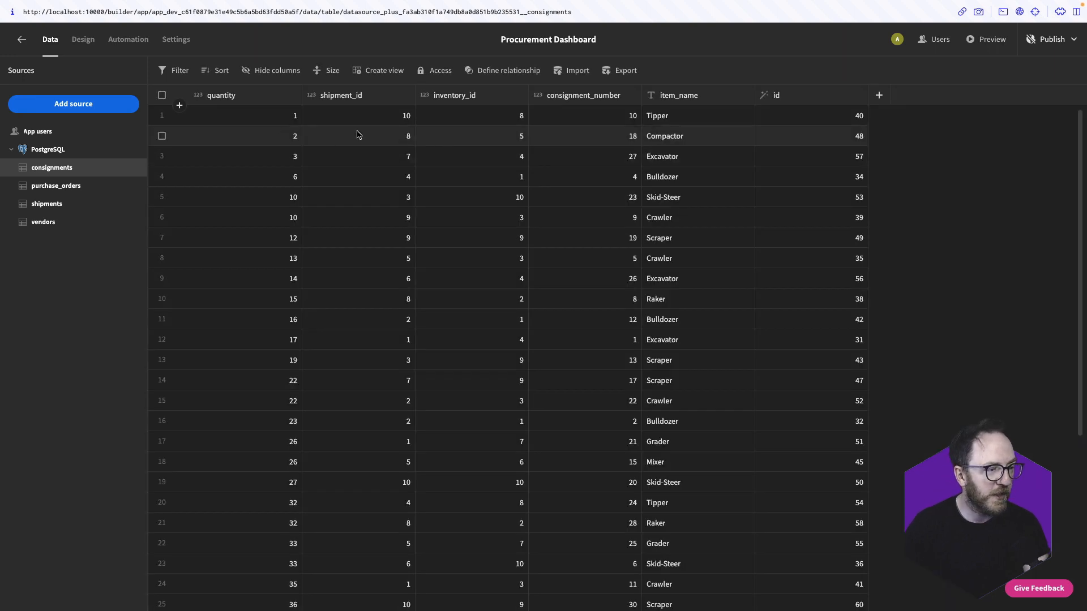
pyautogui.scroll(-3, 553, 305)
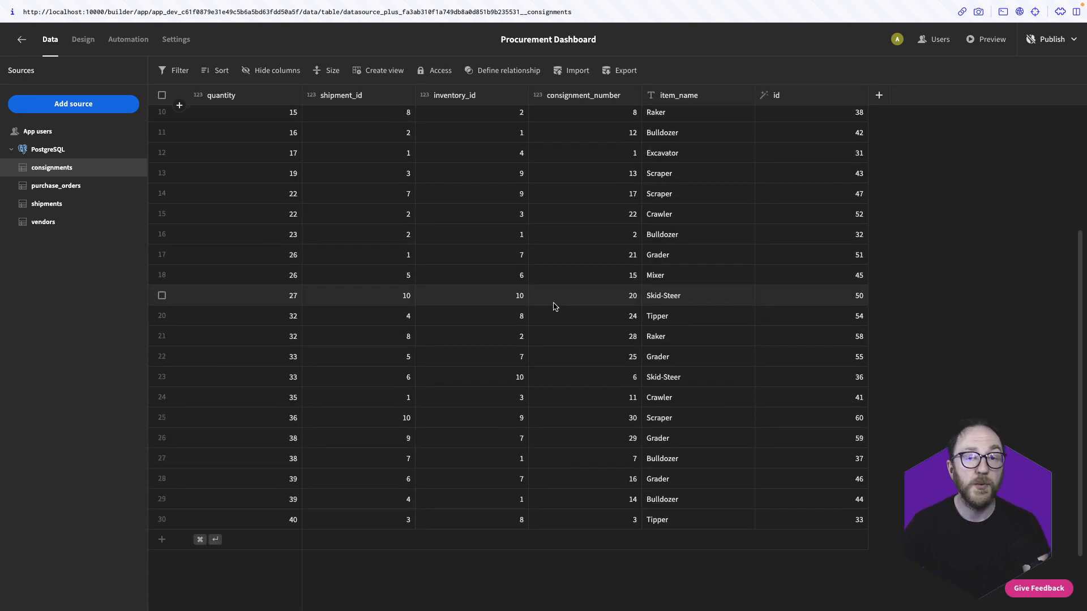
# Create a blank first screen with the URL / and Basic access
pyautogui.click(84, 43)
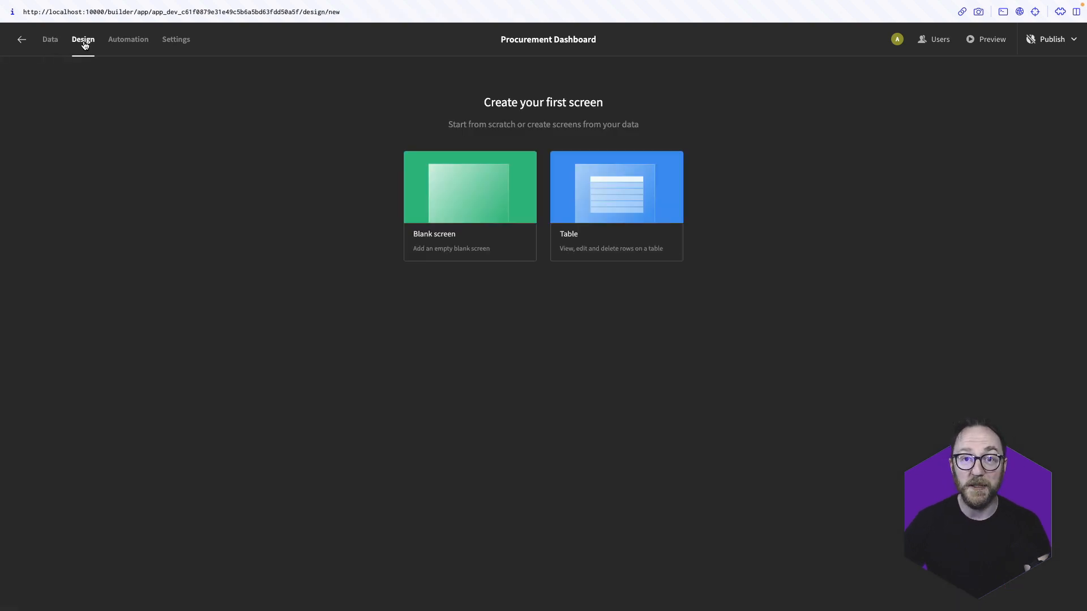
pyautogui.click(474, 207)
pyautogui.write('/')
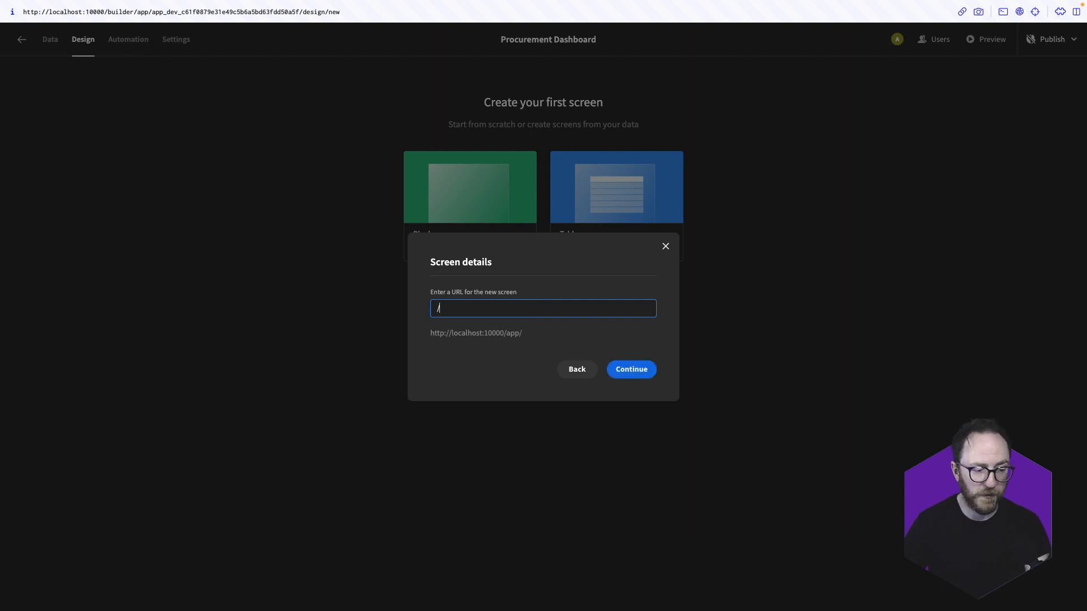
pyautogui.click(631, 372)
pyautogui.click(619, 333)
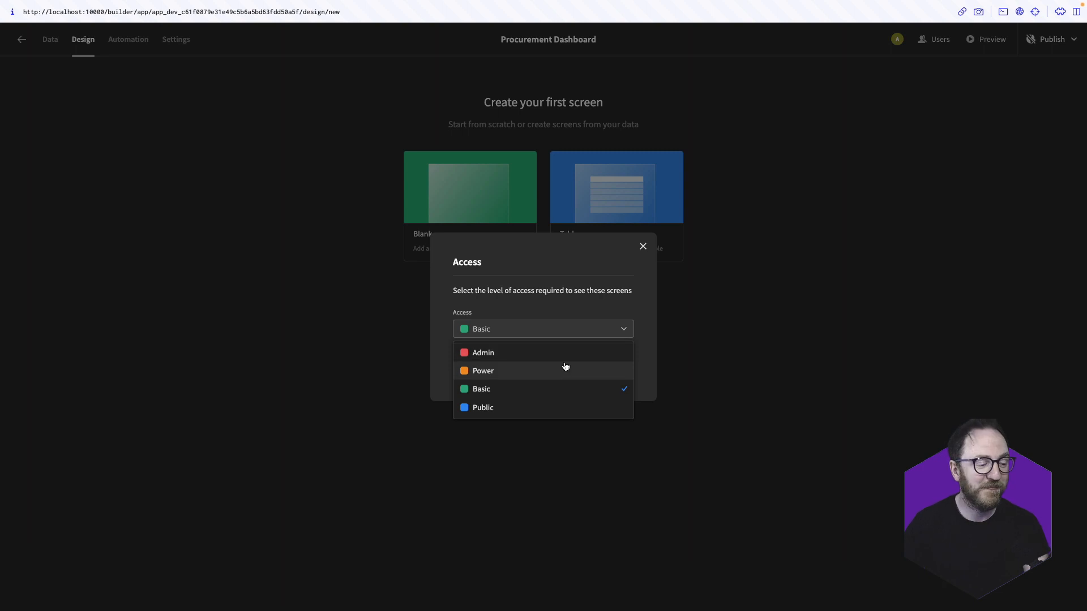
pyautogui.click(553, 388)
pyautogui.click(620, 374)
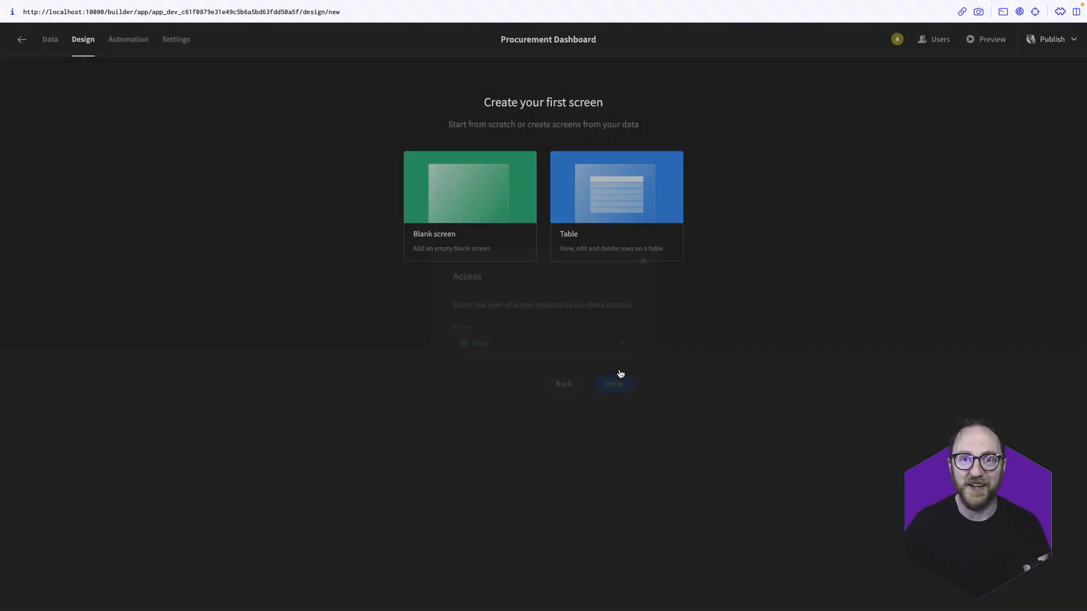
# Add a Headline component to the blank screen
pyautogui.click(871, 574)
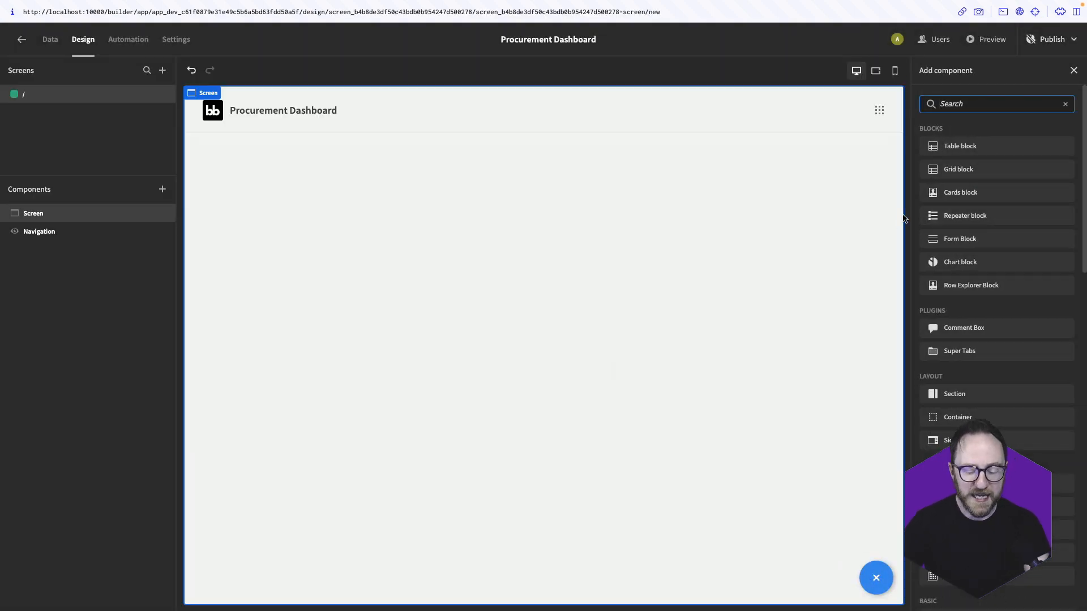
pyautogui.write('head')
pyautogui.press('Return')
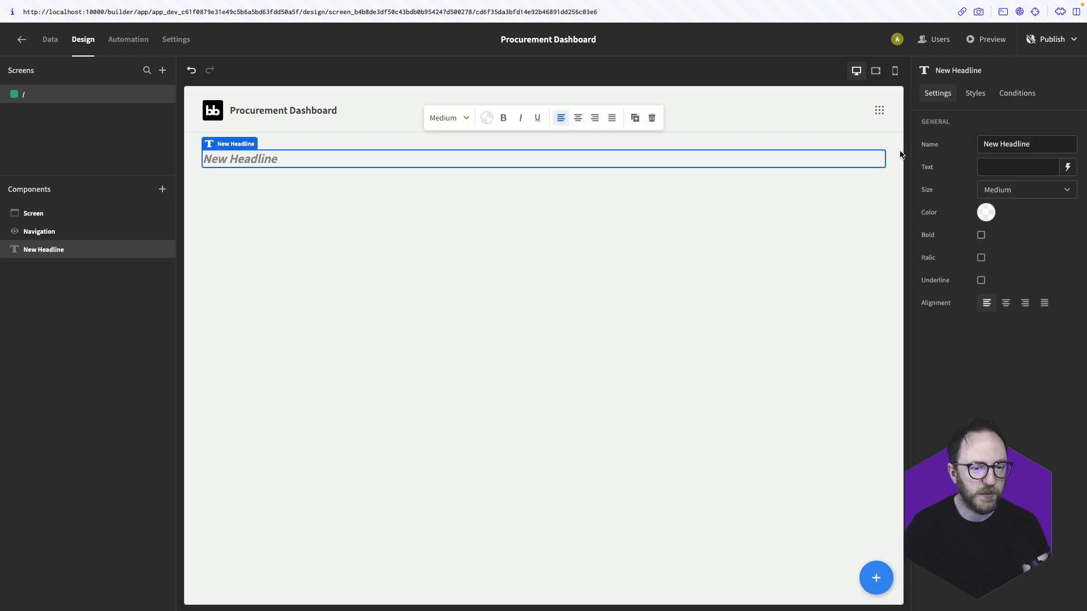
# Set the headline's text to This month: {{ date now "MM/YYYY"}}
pyautogui.click(1007, 167)
pyautogui.write('This month: {{')
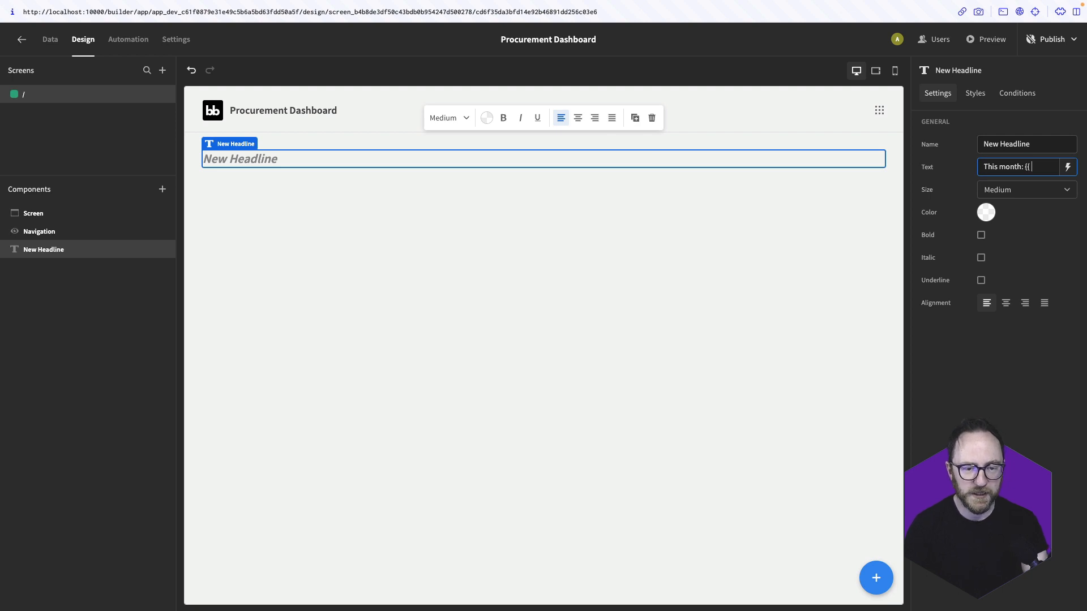
pyautogui.write(' date now')
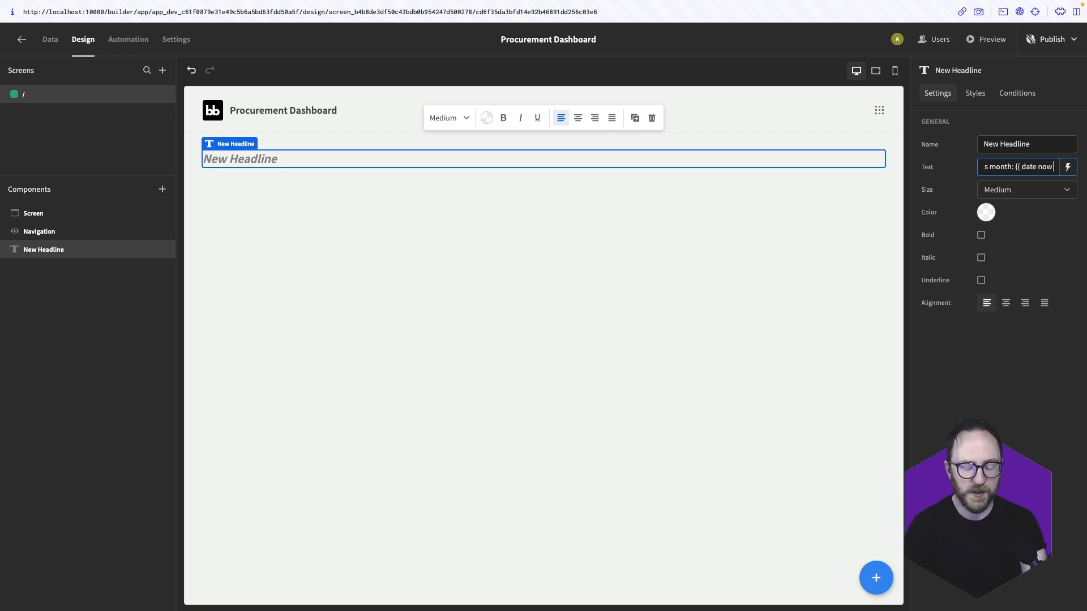
pyautogui.write(' "MM/')
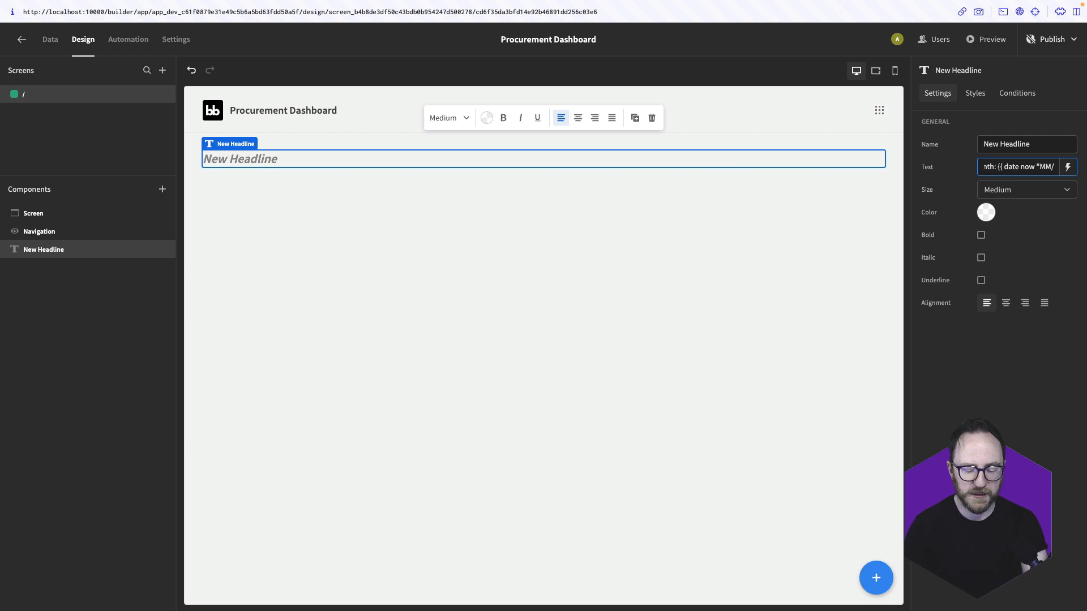
pyautogui.write('YYYY"}}')
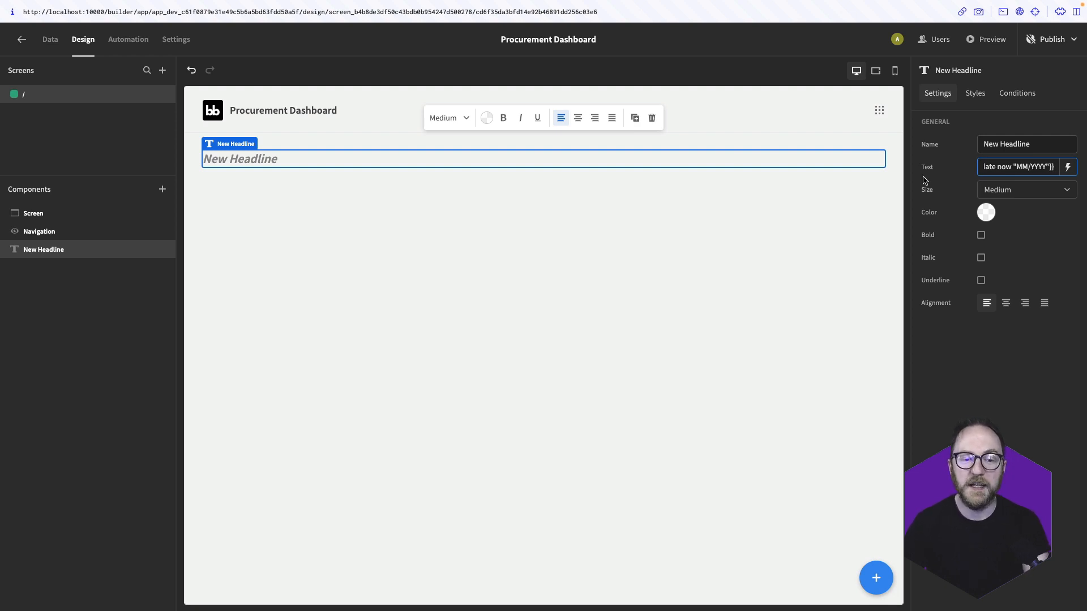
pyautogui.click(719, 263)
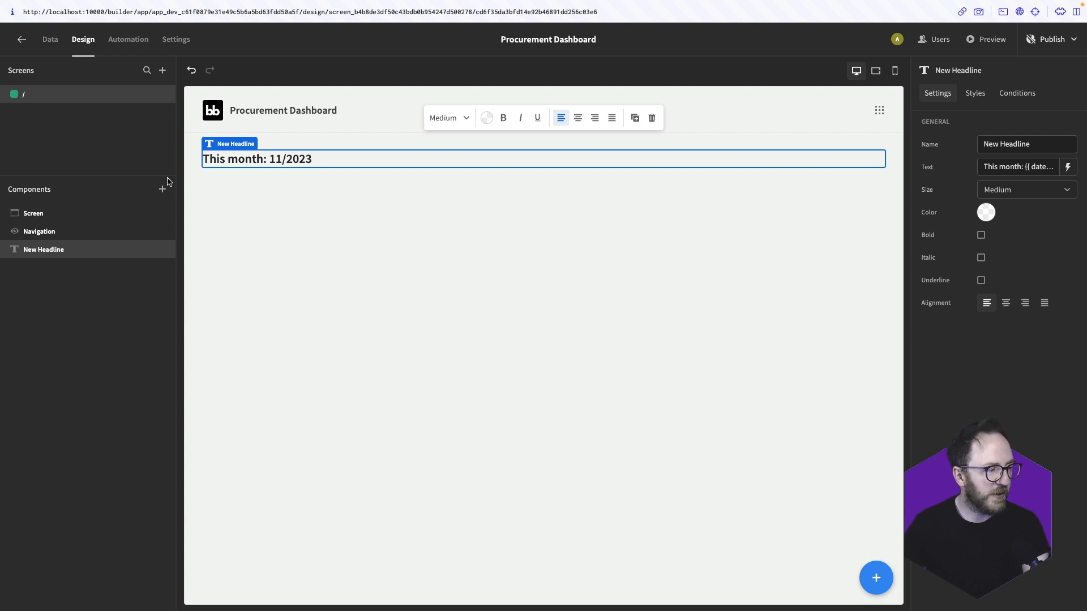
# Add a Container component below the headline, with its direction set to stack contents vertically
pyautogui.click(876, 578)
pyautogui.write('con')
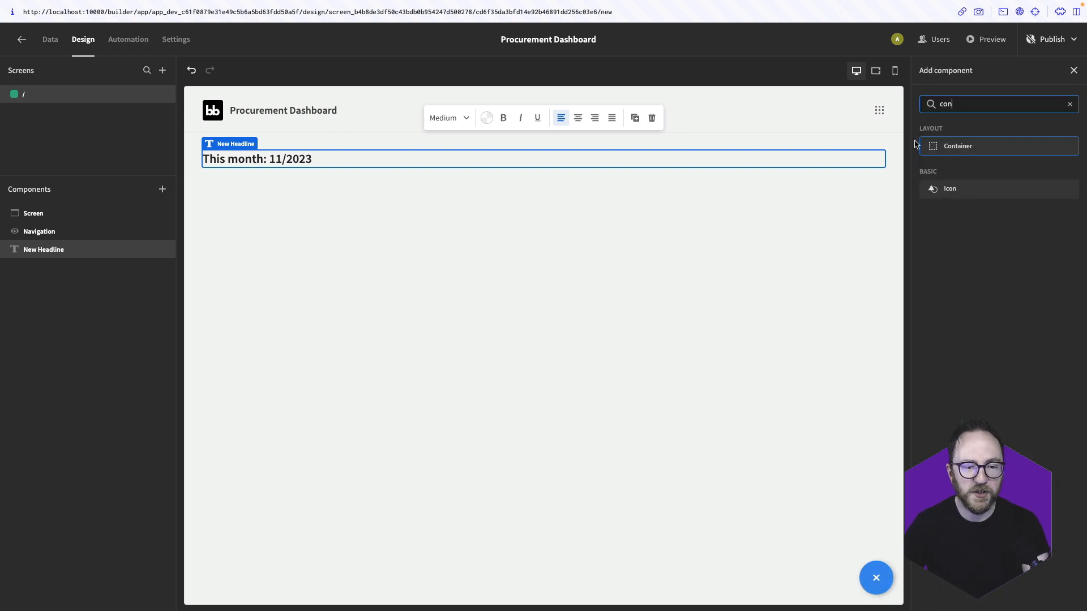
pyautogui.click(931, 146)
pyautogui.click(1006, 168)
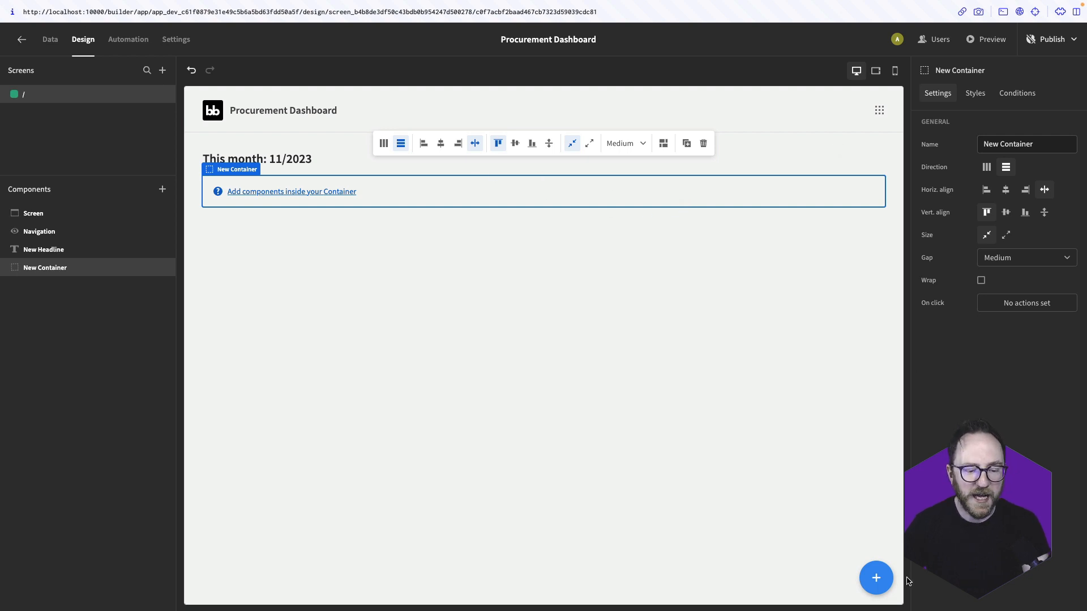
# Add a Cards block inside the container and open its choice of data source
pyautogui.click(876, 578)
pyautogui.click(973, 195)
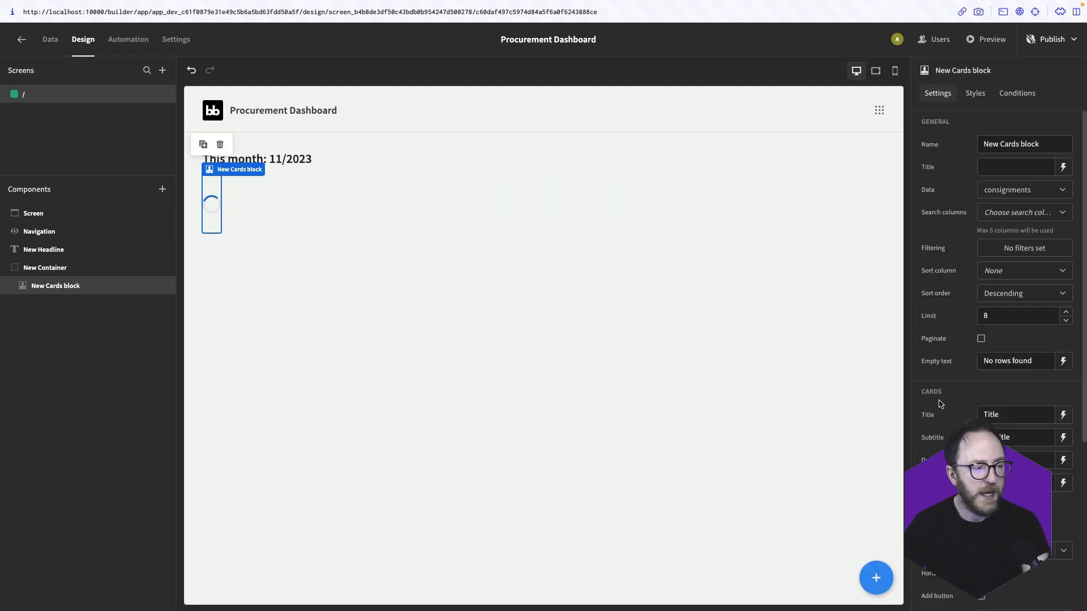
pyautogui.click(1036, 191)
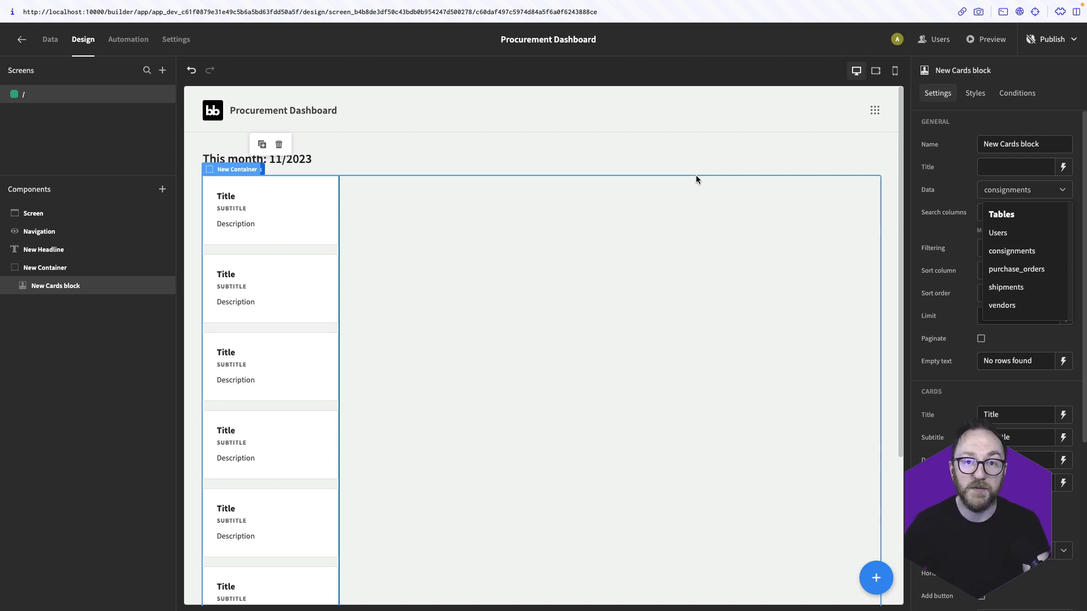
# Create a new query on the PostgreSQL data source and name it PurchaseOrderStatsByMonth
pyautogui.click(46, 45)
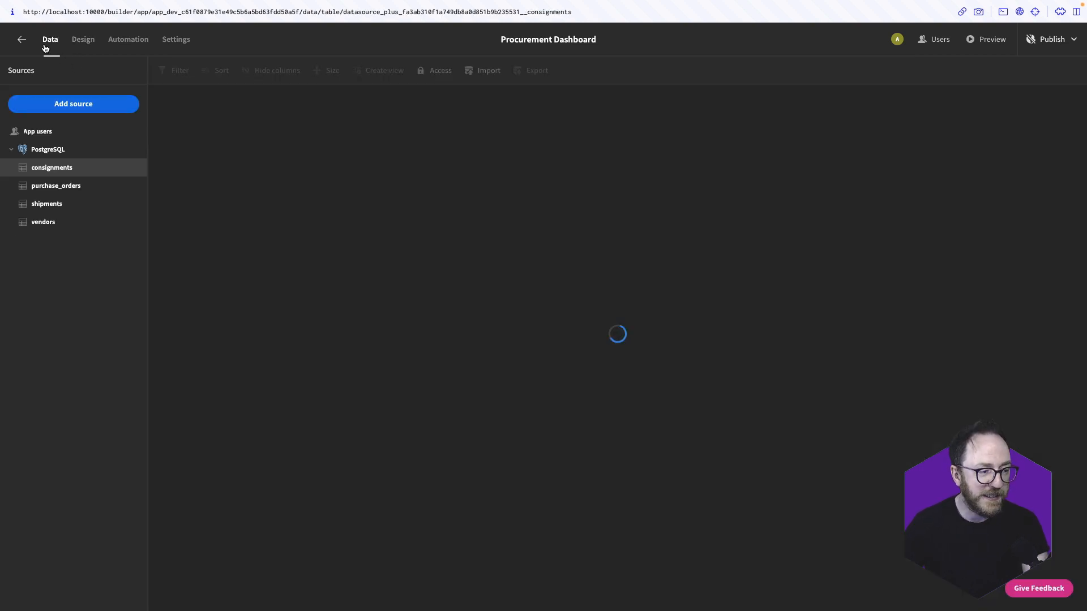
pyautogui.click(45, 151)
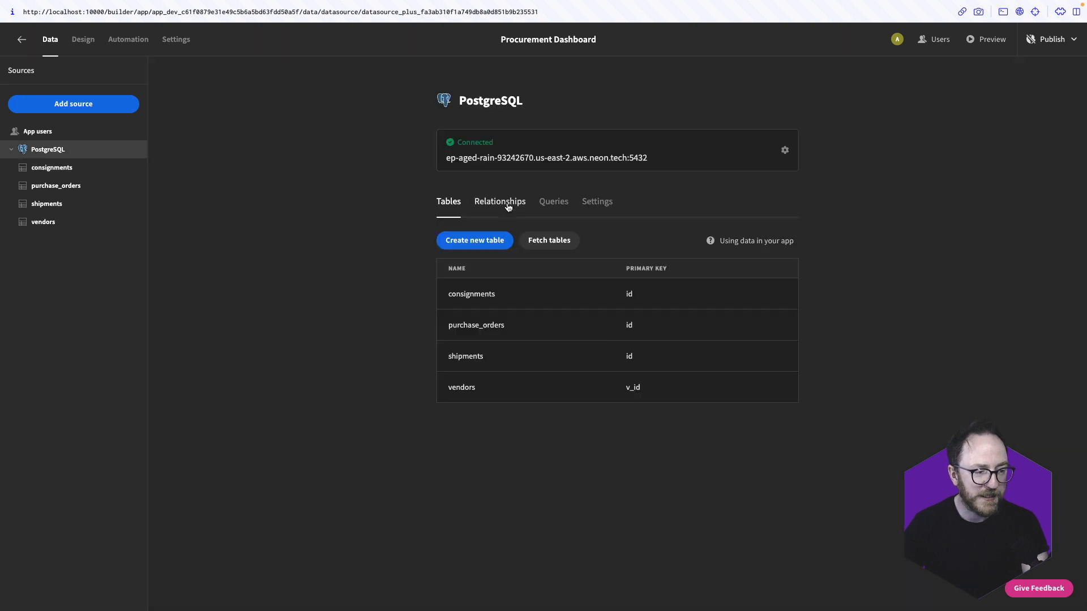
pyautogui.click(552, 202)
pyautogui.click(487, 241)
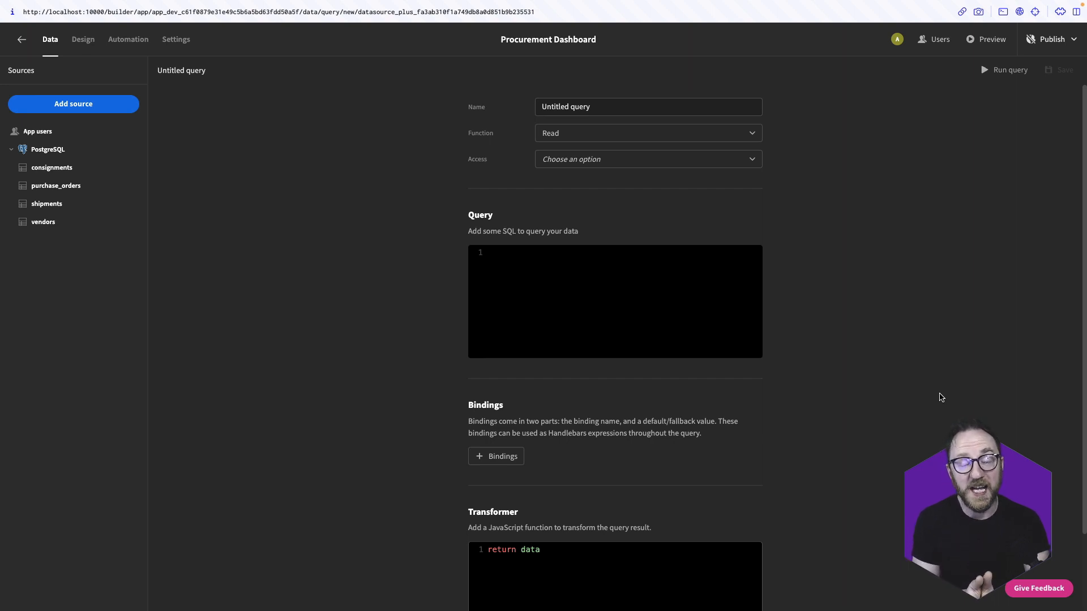
pyautogui.click(574, 273)
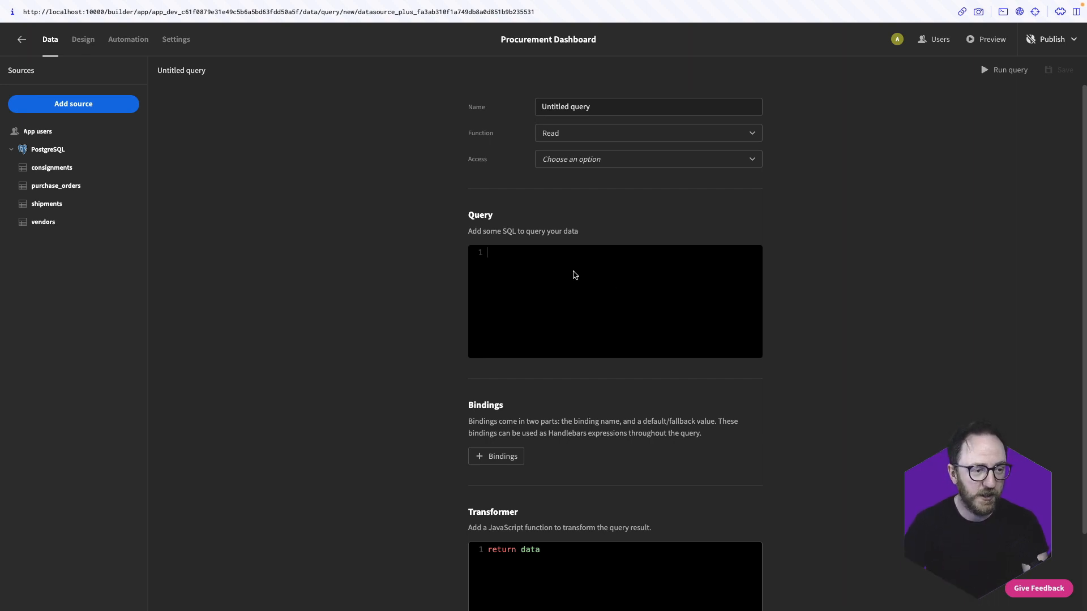
pyautogui.tripleClick(602, 108)
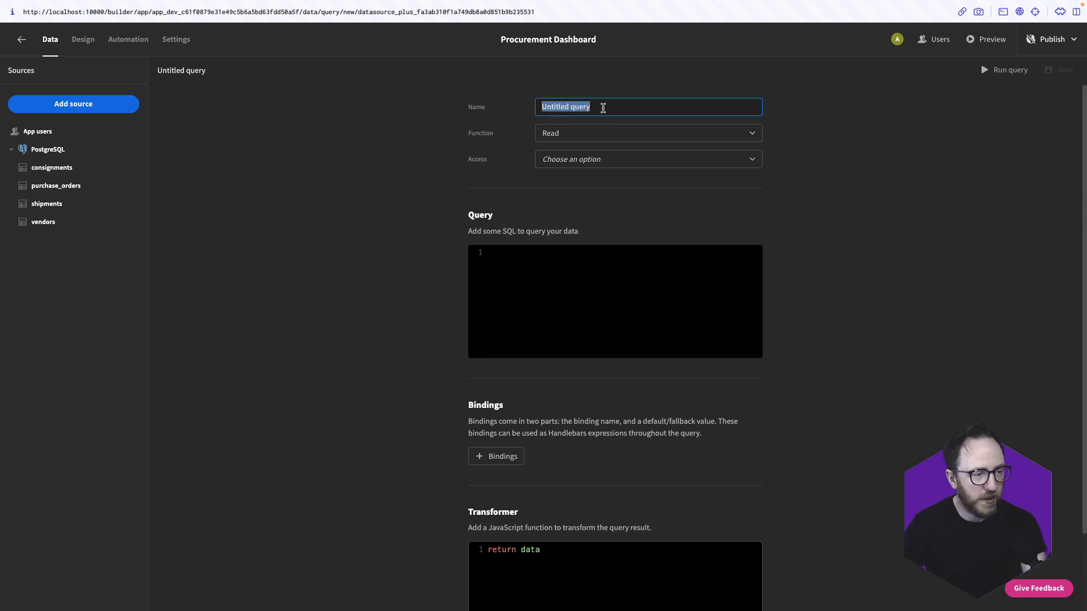
pyautogui.write('PurchaseOrderSt')
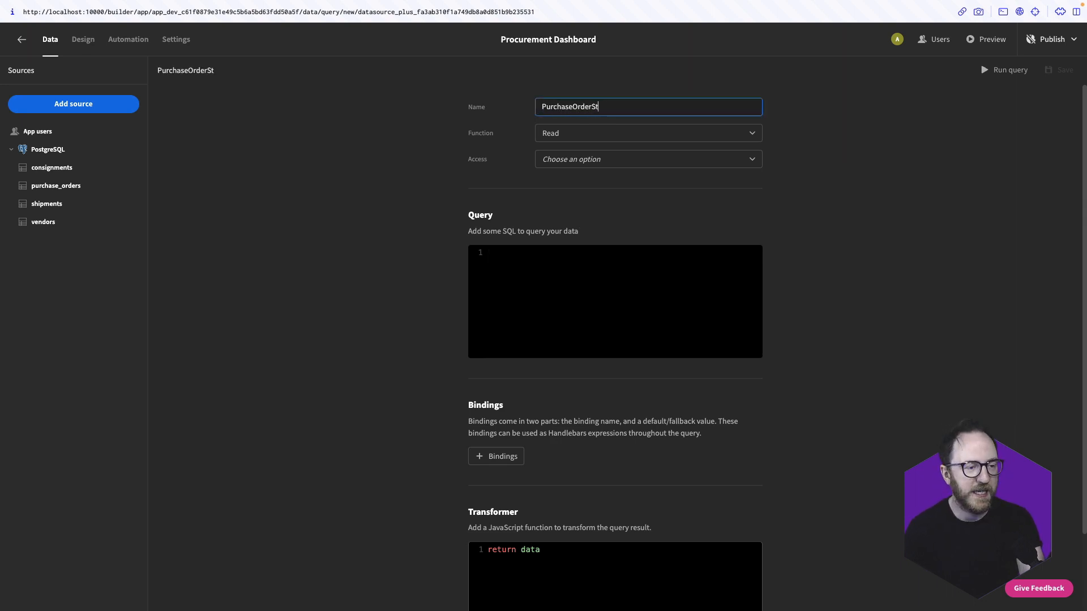
pyautogui.write('atsByMonth')
# Begin the query's SQL with SELECT and the column EXTRACT(year from issue_date)::Integer AS year
pyautogui.click(509, 252)
pyautogui.write('SELE')
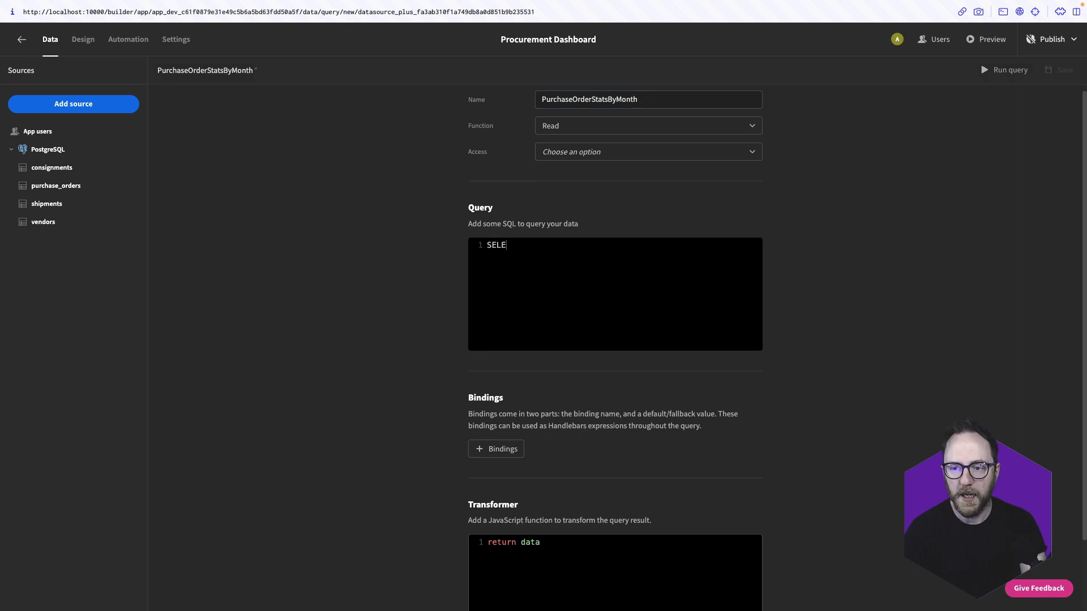
pyautogui.write('CT')
pyautogui.press('Return')
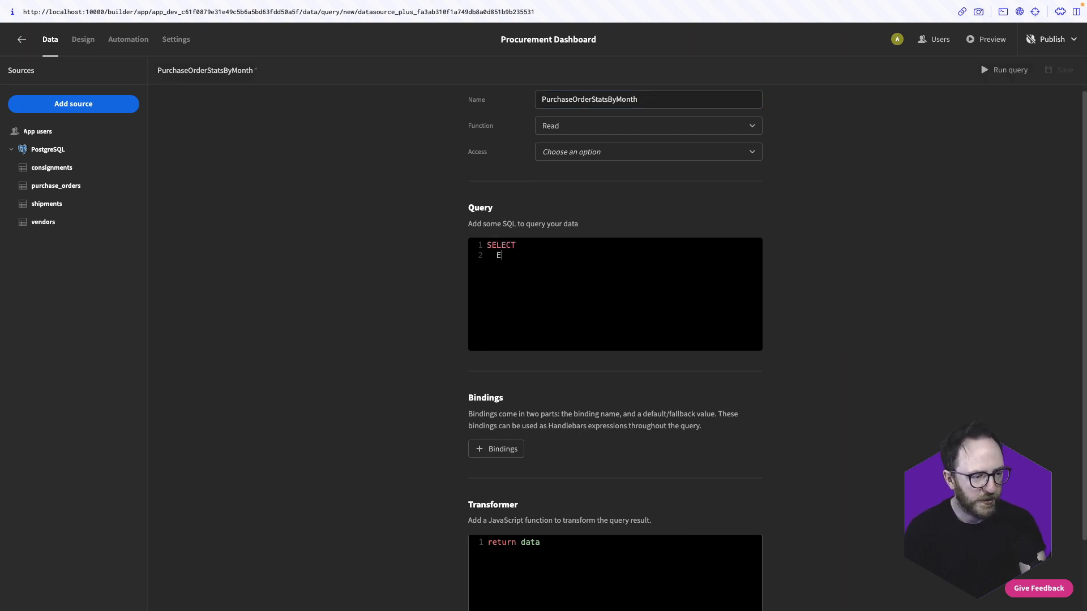
pyautogui.write('EXTRACT(year fr')
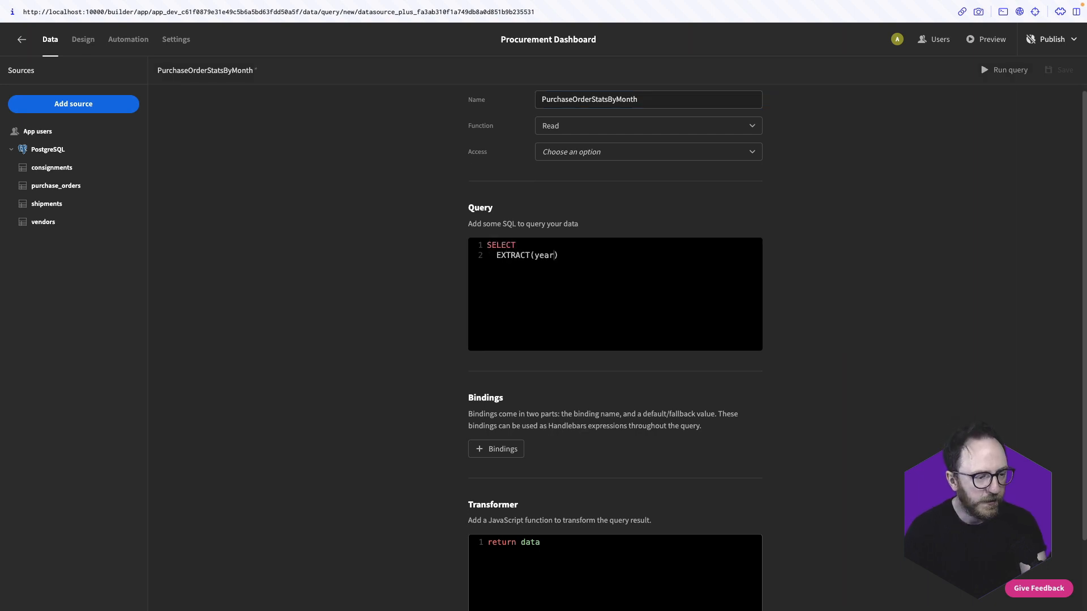
pyautogui.write('om and')
pyautogui.press('BackSpace')
pyautogui.press('BackSpace')
pyautogui.press('BackSpace')
pyautogui.write('issue_date)')
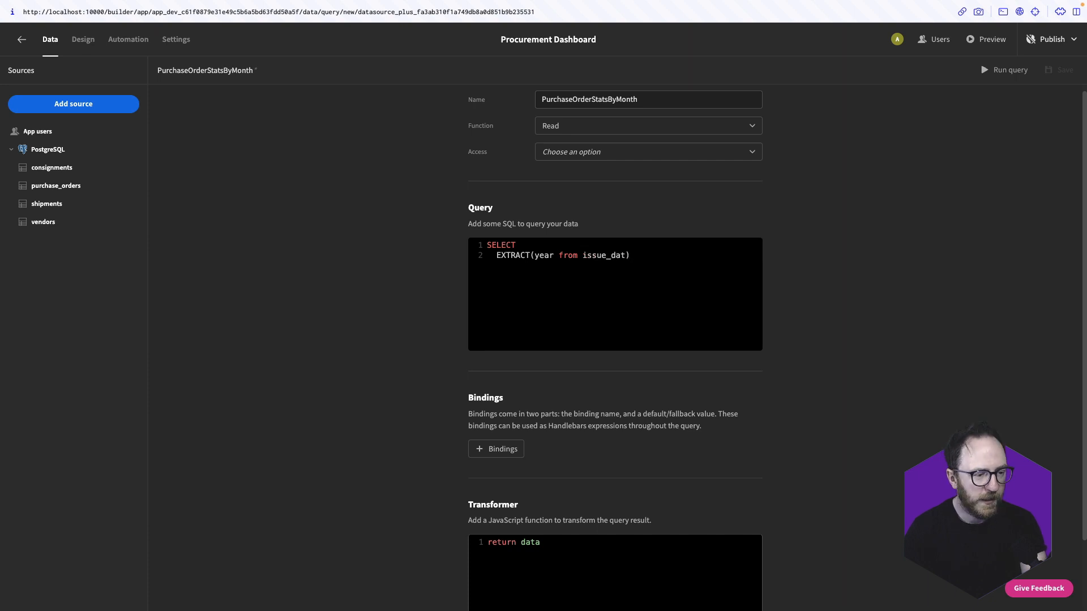
pyautogui.write('::Integer AS ')
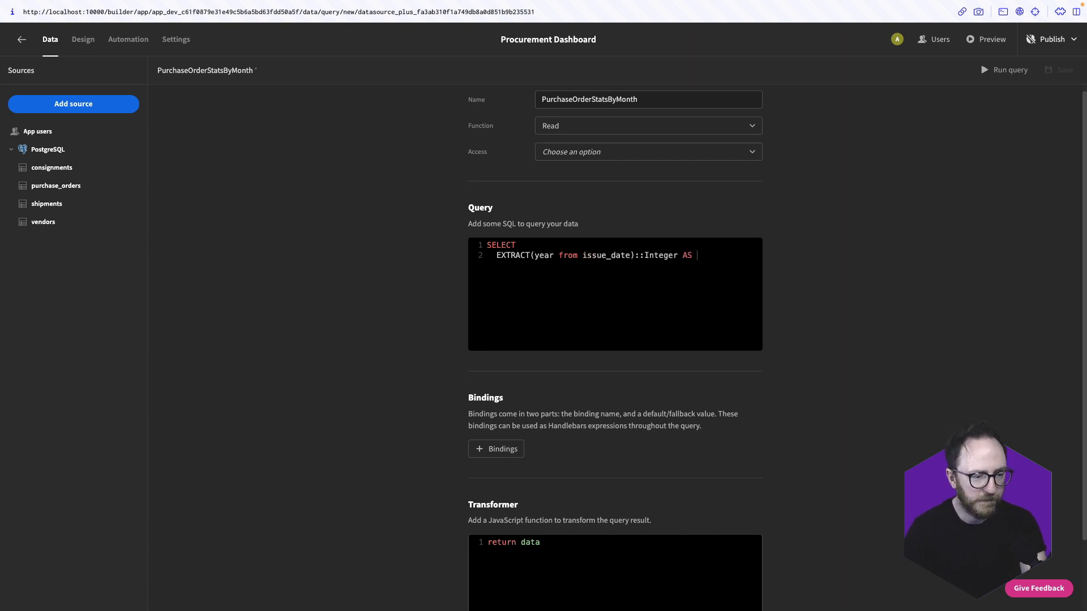
pyautogui.write('year,')
# Add the column EXTRACT(month from issue_date)::Integer AS month to the SELECT list
pyautogui.press('Return')
pyautogui.write('EXTRACT(')
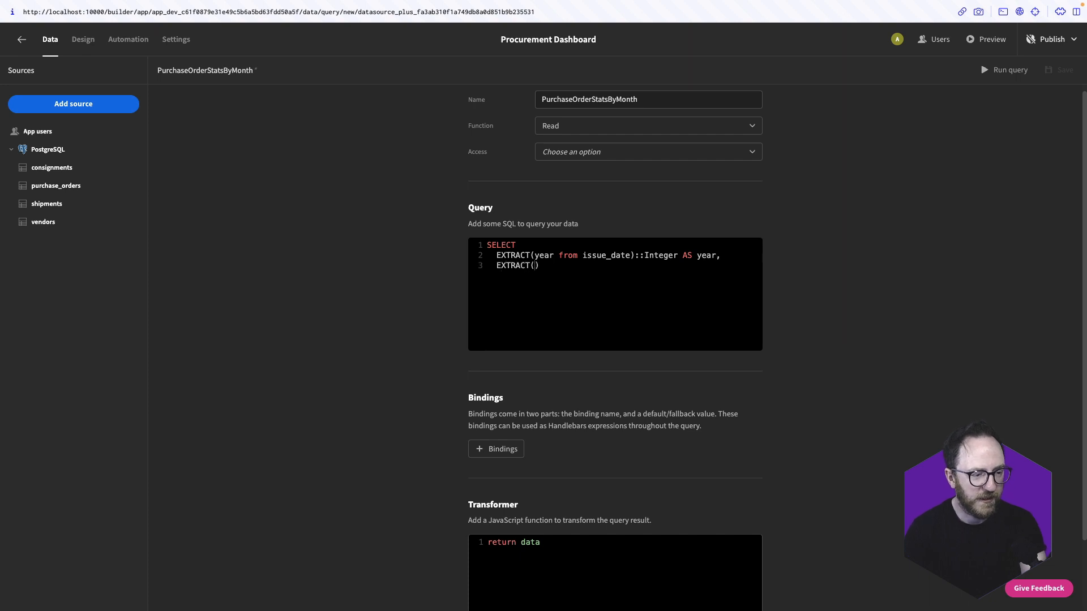
pyautogui.write('Month from issue_')
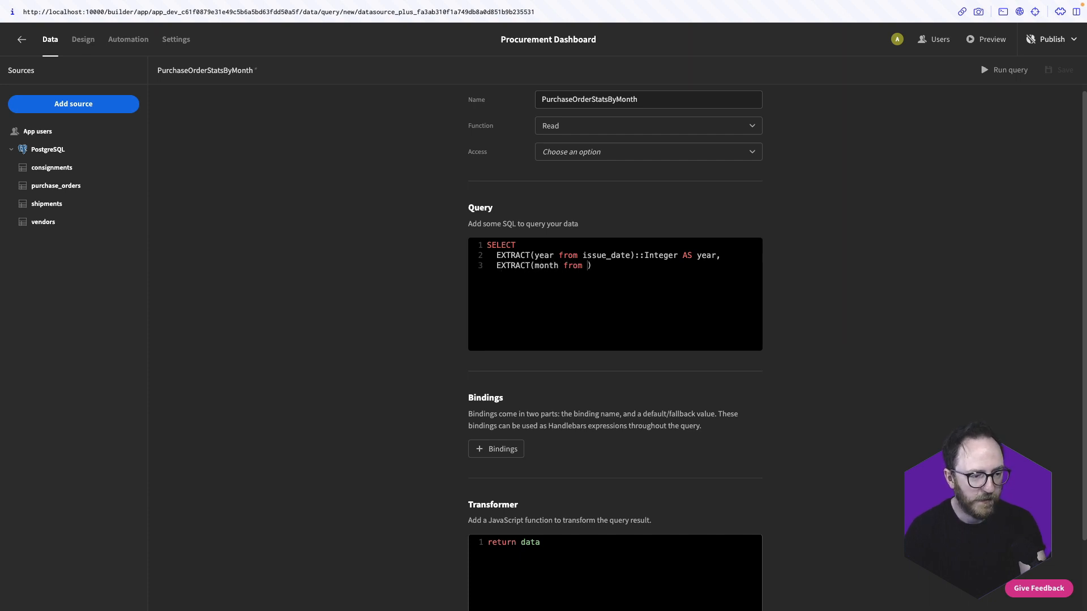
pyautogui.write('date')
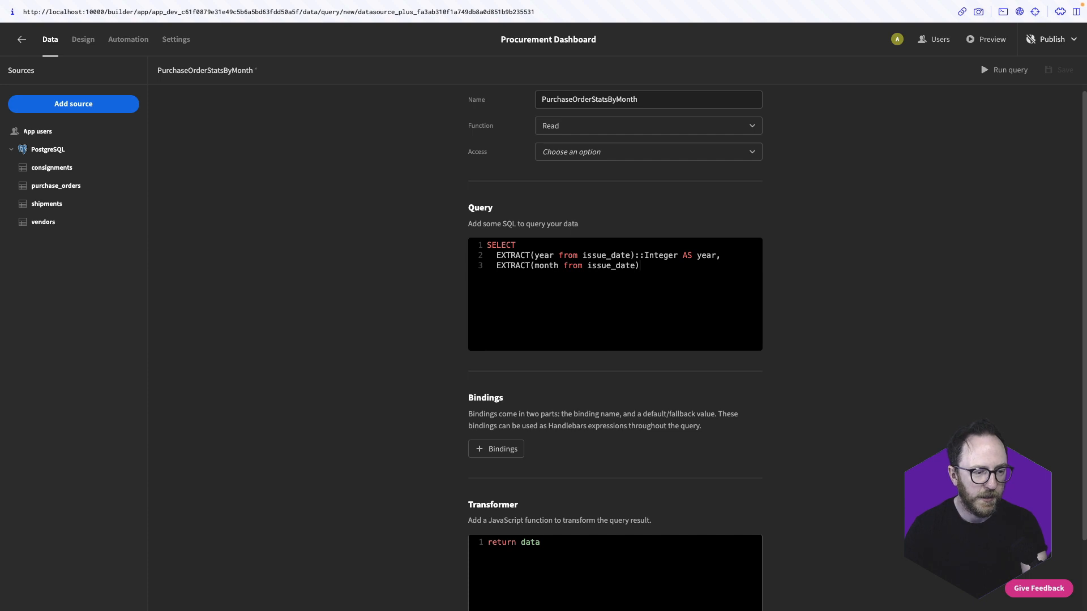
pyautogui.write('Integer AS')
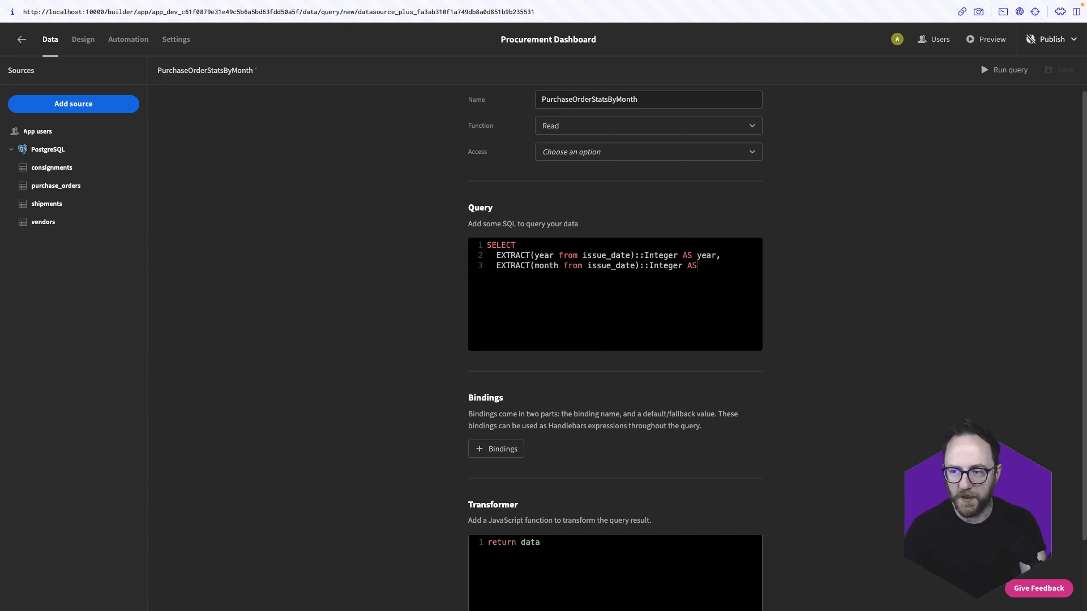
pyautogui.write(' month,')
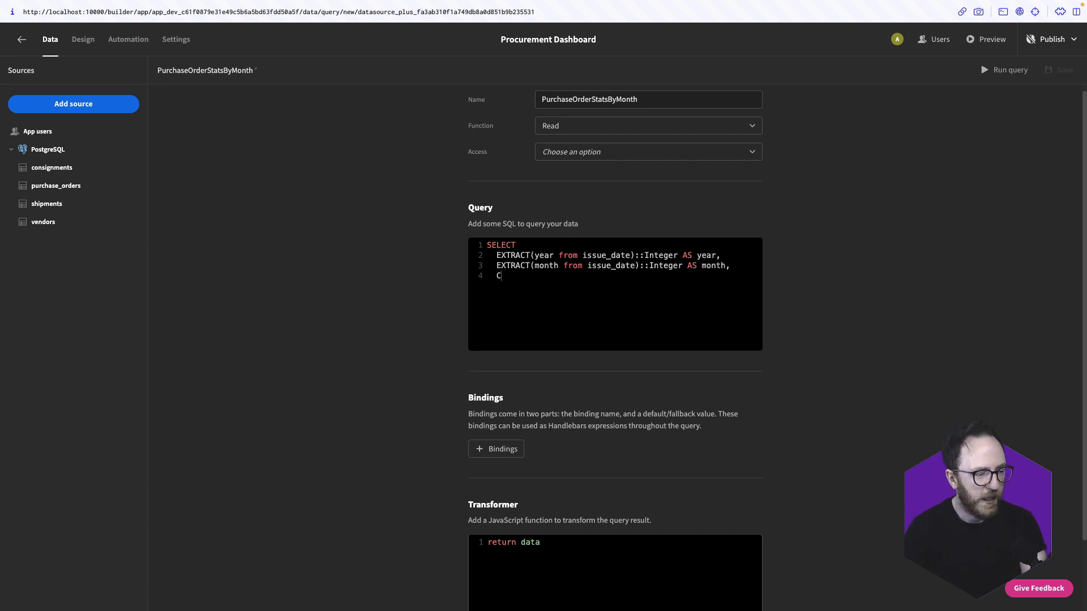
# Add the column COUNT(*)::Integer AS row_count to the SELECT list
pyautogui.write('C')
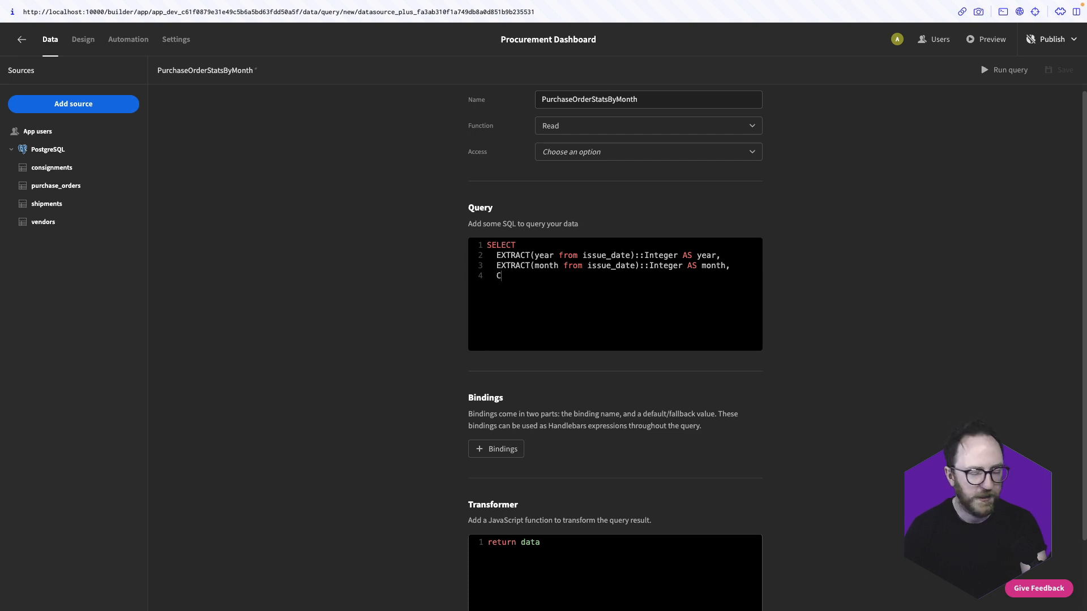
pyautogui.write('OUNT(*)::Integer')
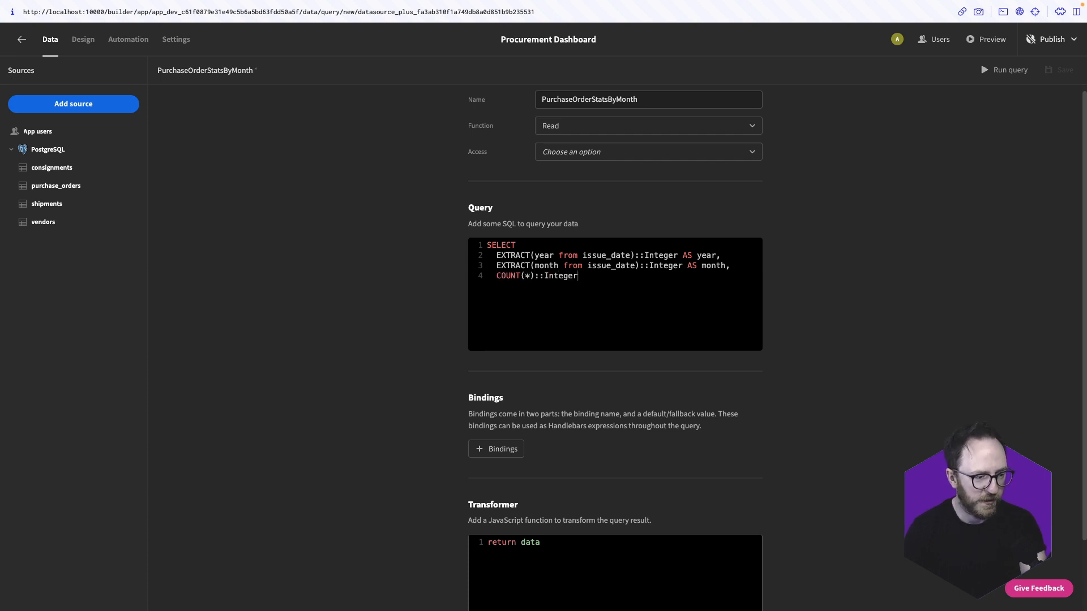
pyautogui.write(' AS ')
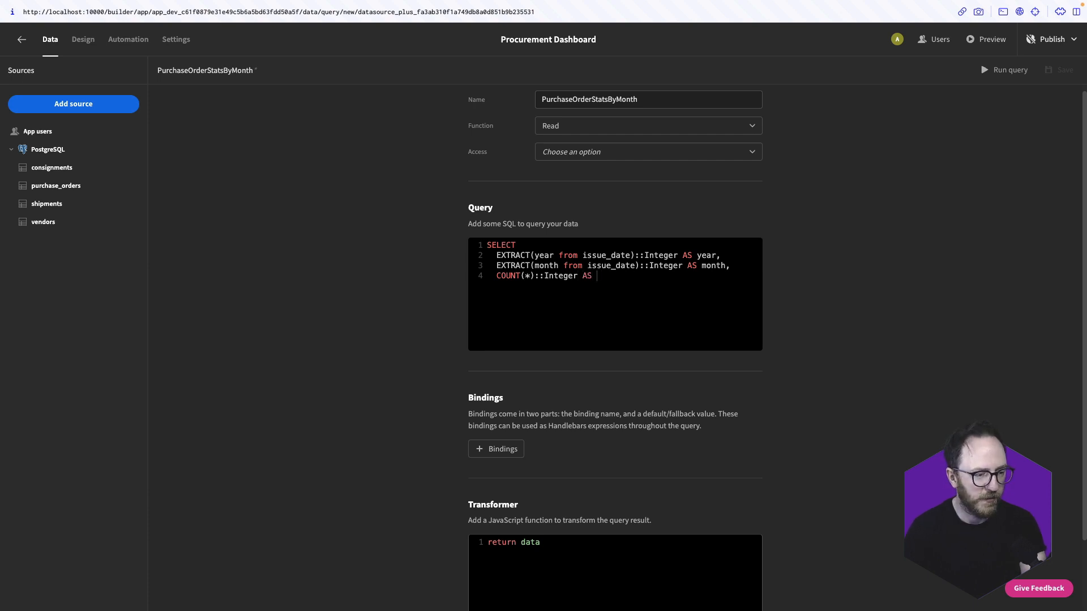
pyautogui.write('crow_count,')
# Add the columns SUM(cost) AS total_cost and AVG(cost) AS average_cost to the SELECT list
pyautogui.press('Return')
pyautogui.write('SUM')
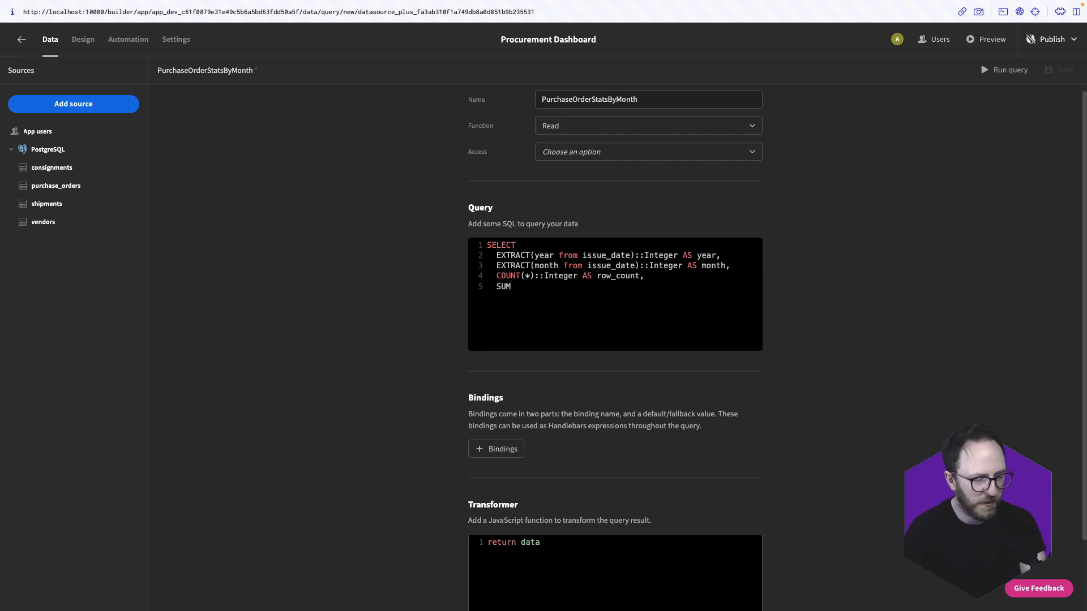
pyautogui.write('(cost)')
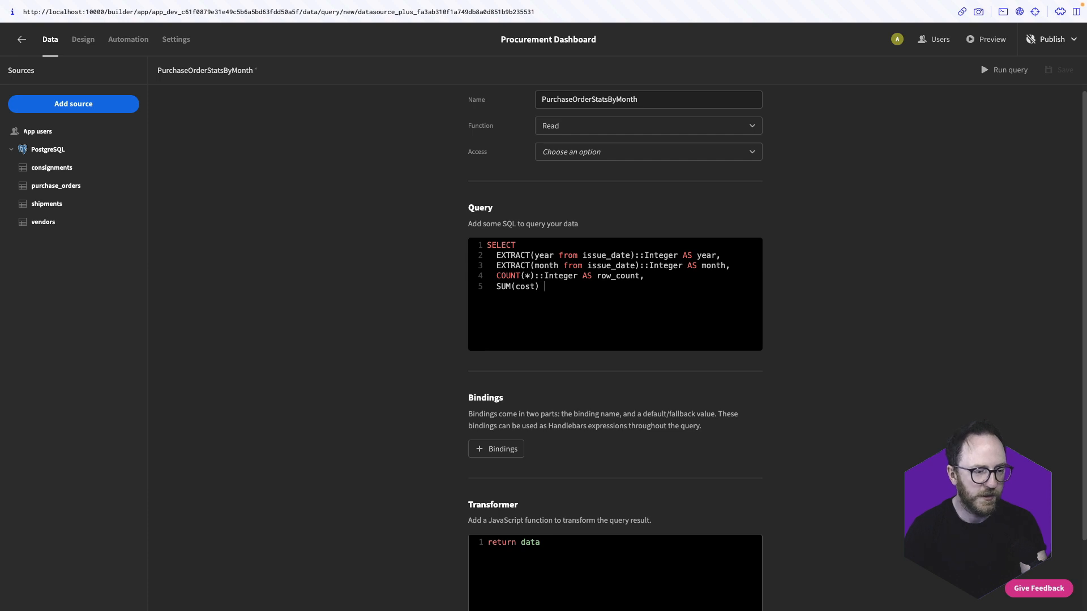
pyautogui.write(' AS total_cos')
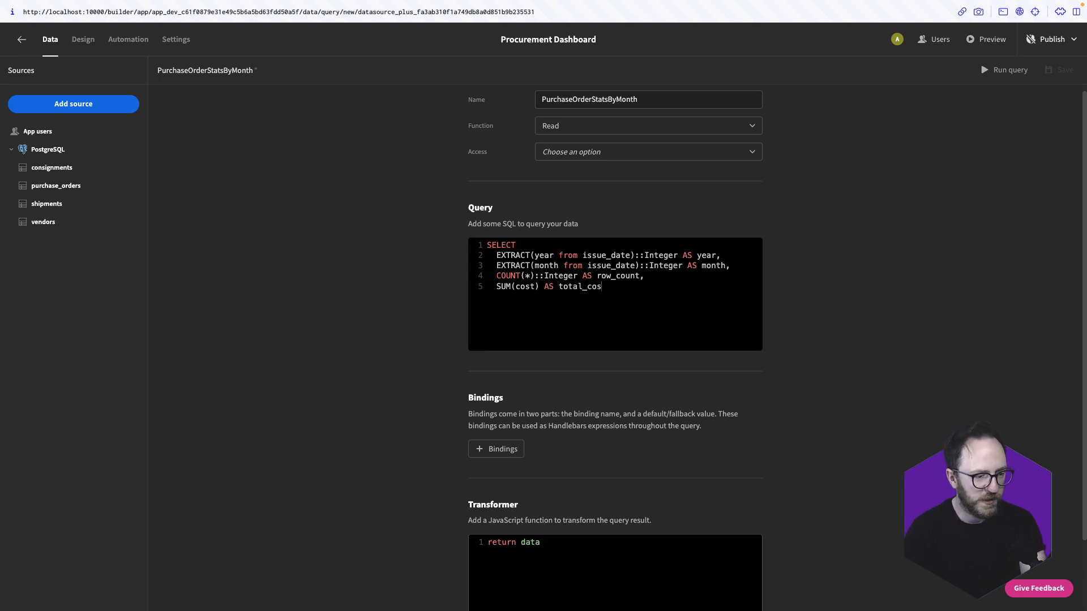
pyautogui.write('t,   AVG(cos')
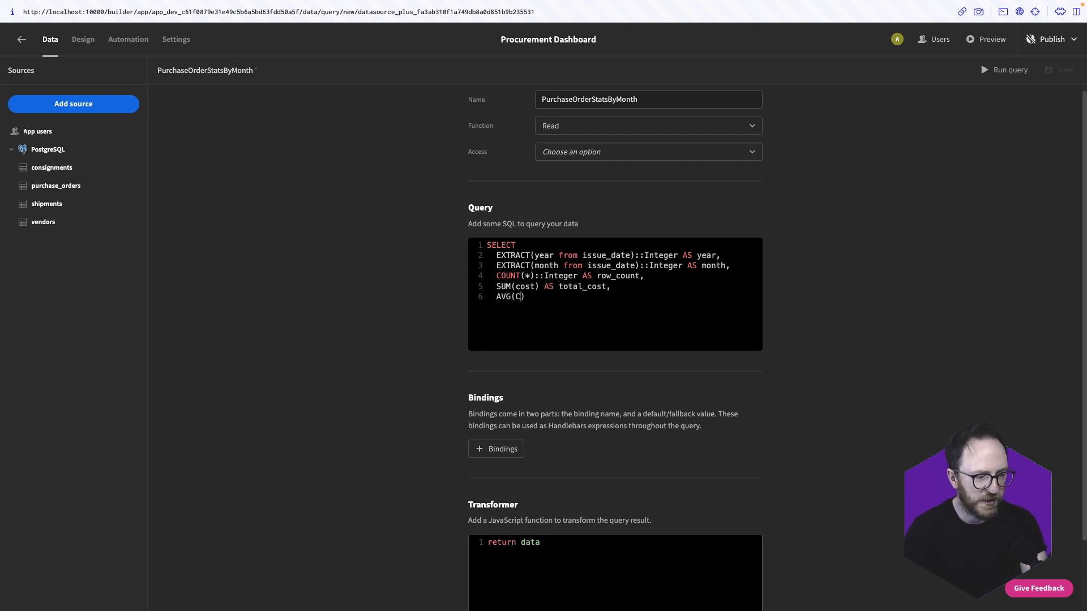
pyautogui.write('t) AS')
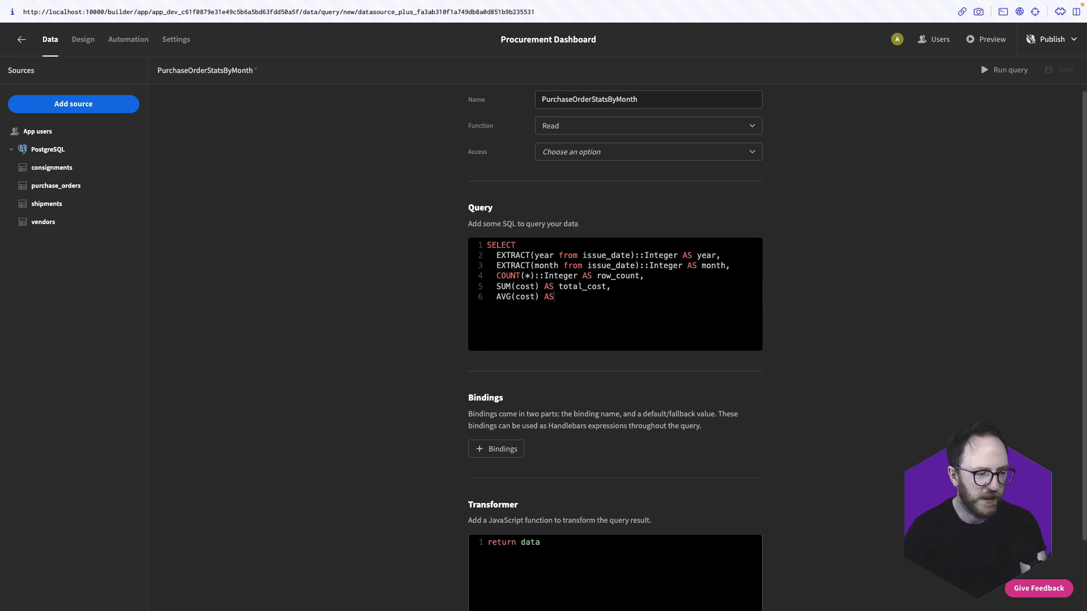
pyautogui.write(' average)')
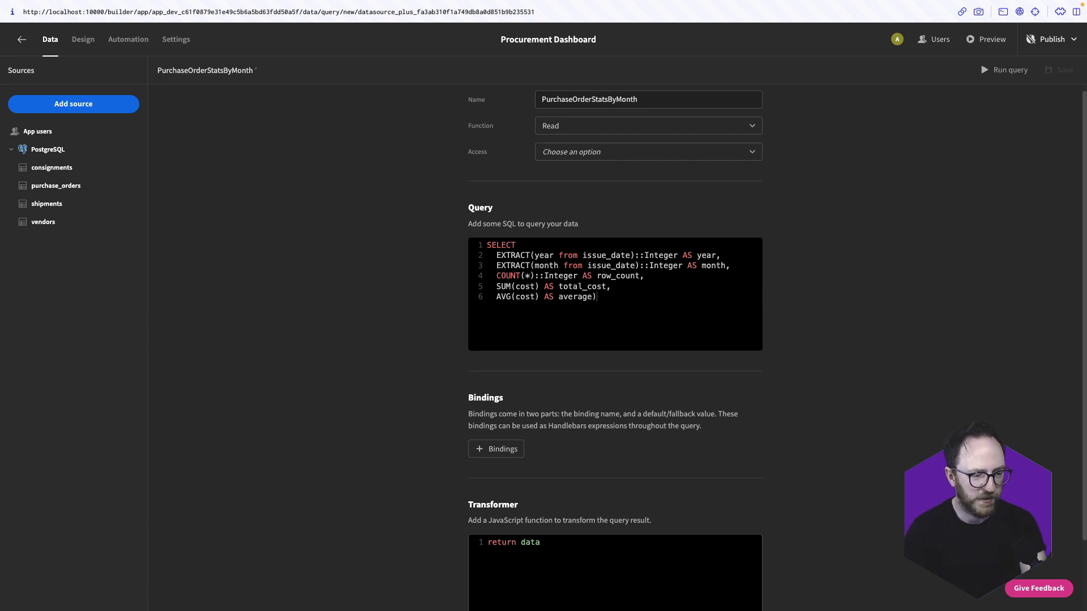
pyautogui.press('BackSpace')
pyautogui.write('_cost')
# Add a FROM clause that reads from the purchase_orders table
pyautogui.press('Return')
pyautogui.write('FROM')
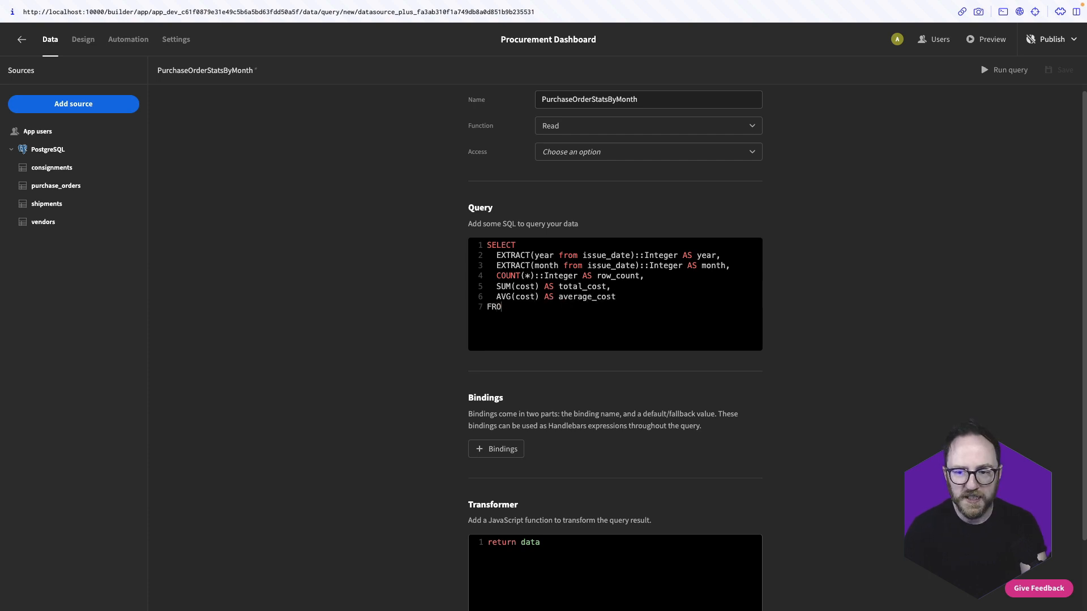
pyautogui.press('Return')
pyautogui.write('pur')
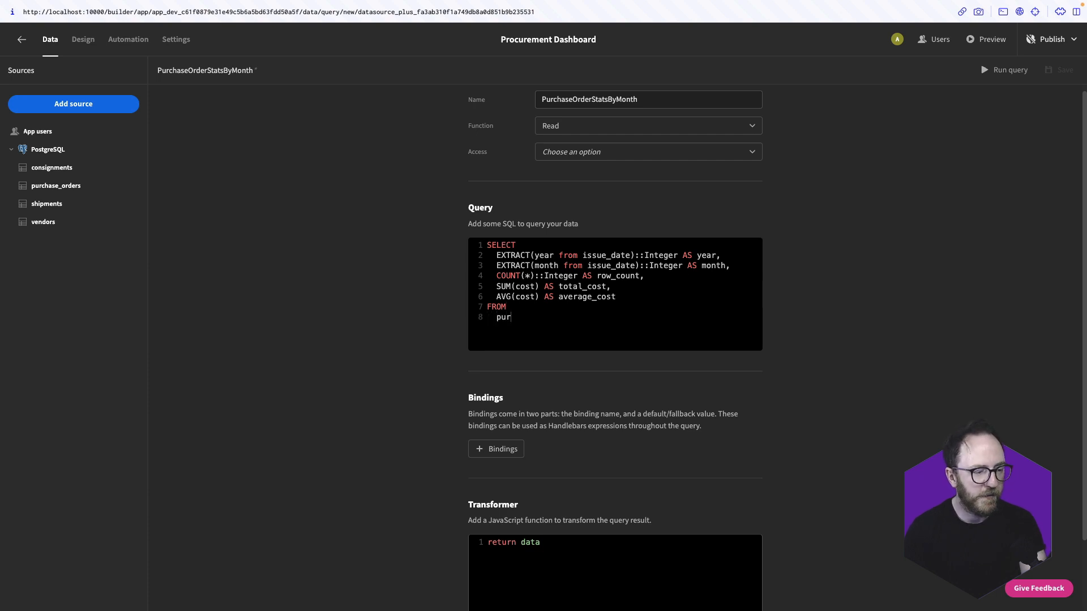
pyautogui.write('chase_orders')
# Add a GROUP BY clause on year, month to the query
pyautogui.press('Return')
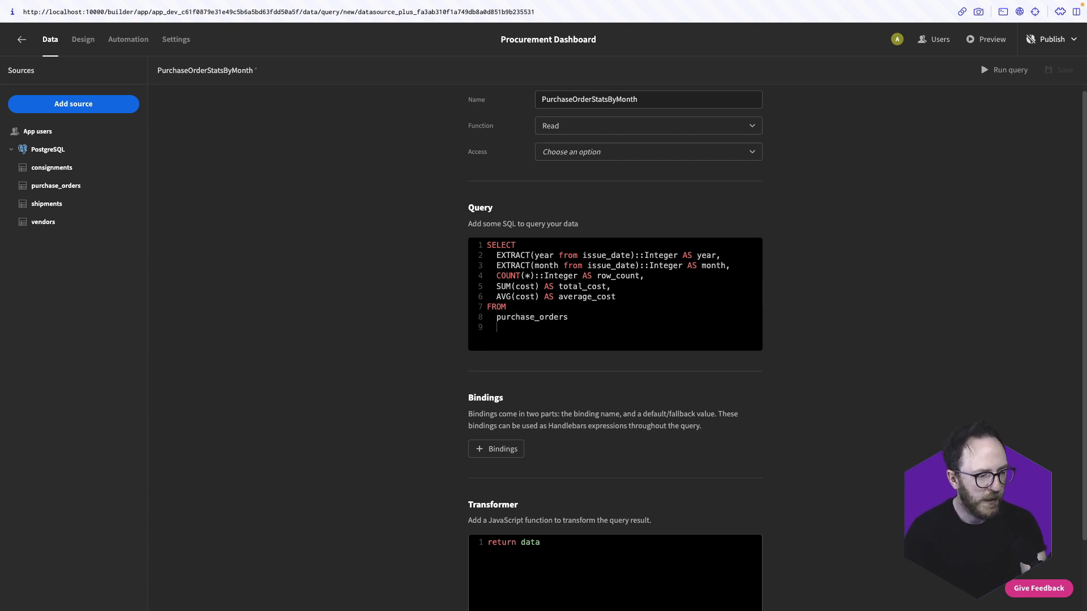
pyautogui.press('BackSpace')
pyautogui.write('GROUP BY')
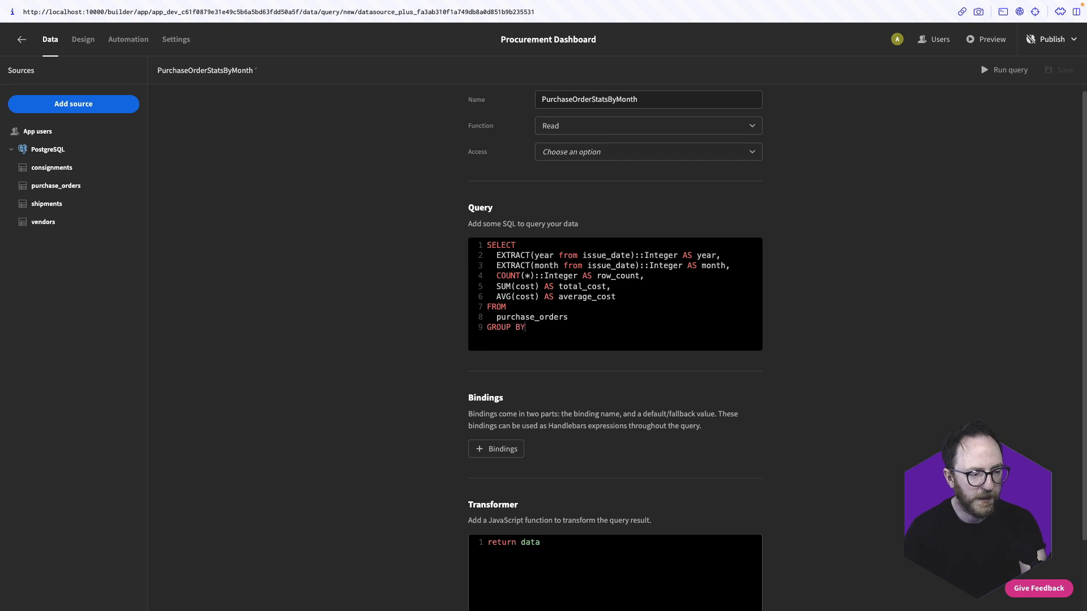
pyautogui.write('year, mont')
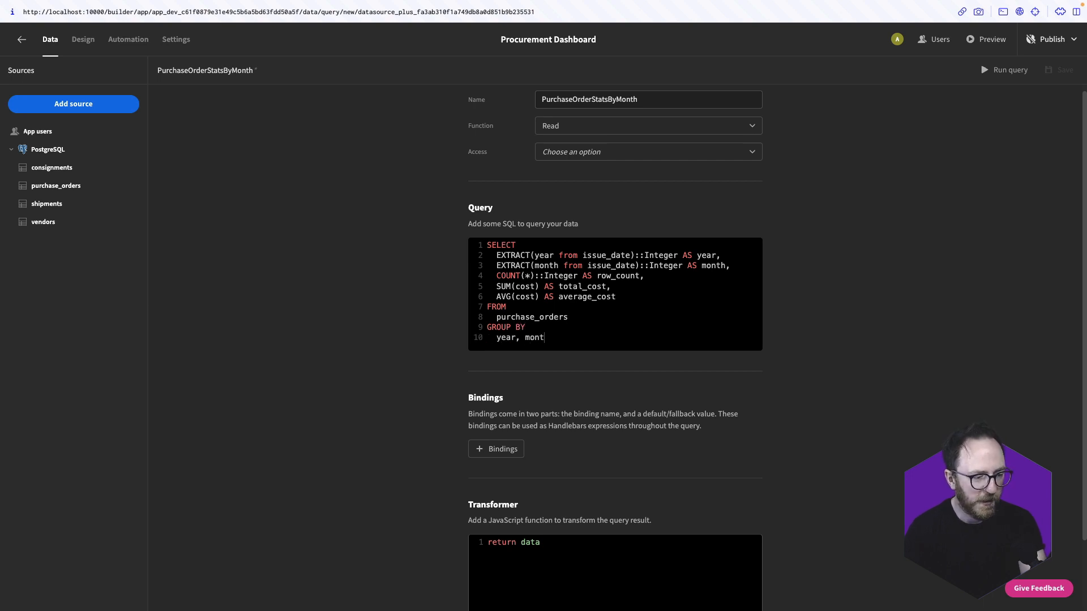
pyautogui.write('h')
# Add an ORDER BY clause on year, month at the end of the query
pyautogui.press('Return')
pyautogui.write('ORDER')
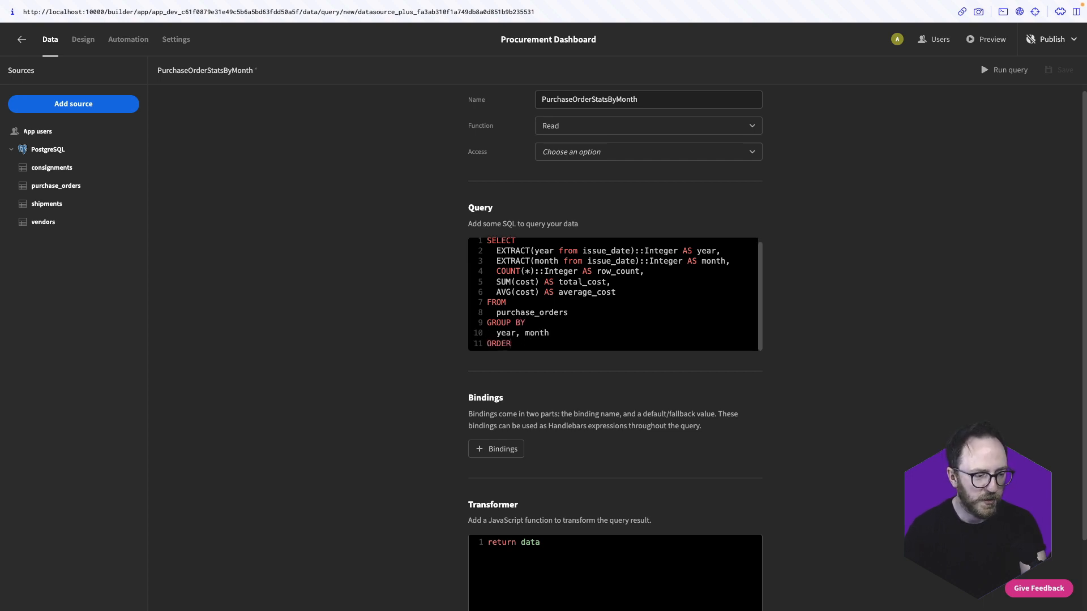
pyautogui.write(' BY')
pyautogui.press('Return')
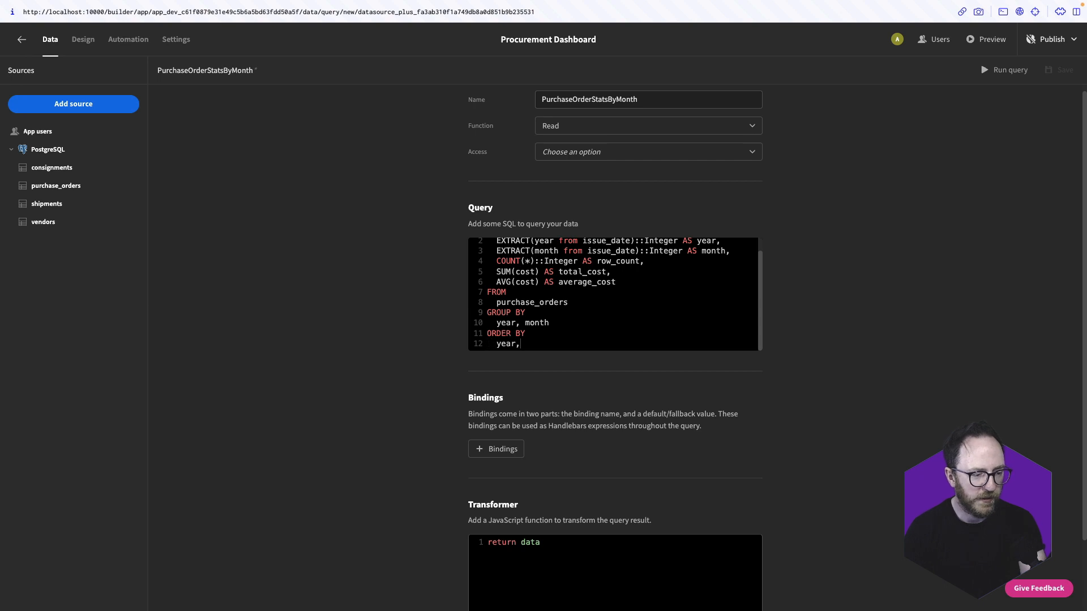
pyautogui.write('year, month')
# Run the PurchaseOrderStatsByMonth query and check its result schema and preview rows
pyautogui.click(986, 70)
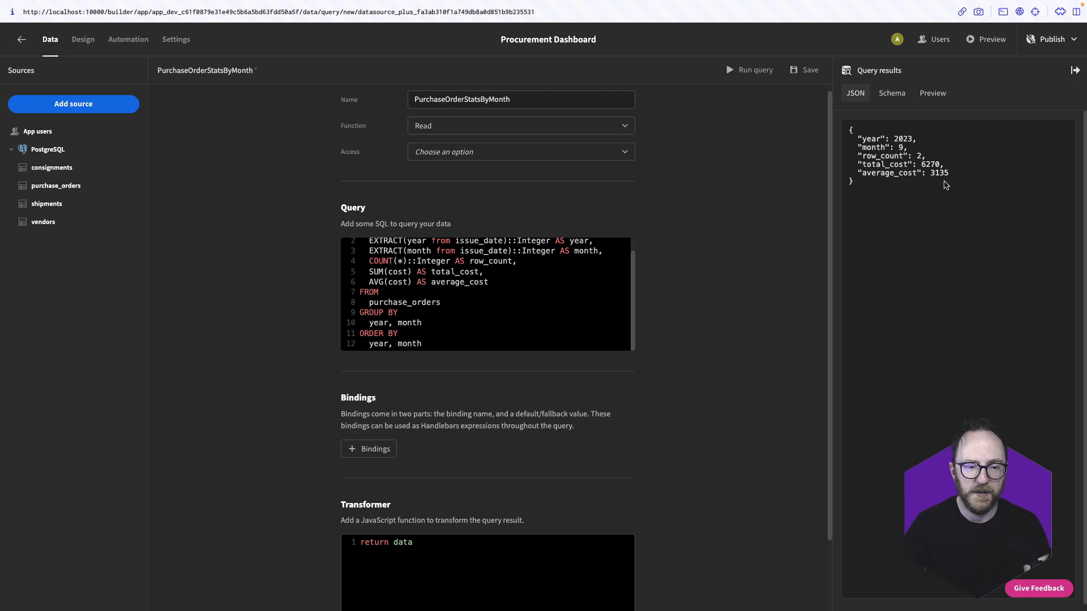
pyautogui.click(904, 101)
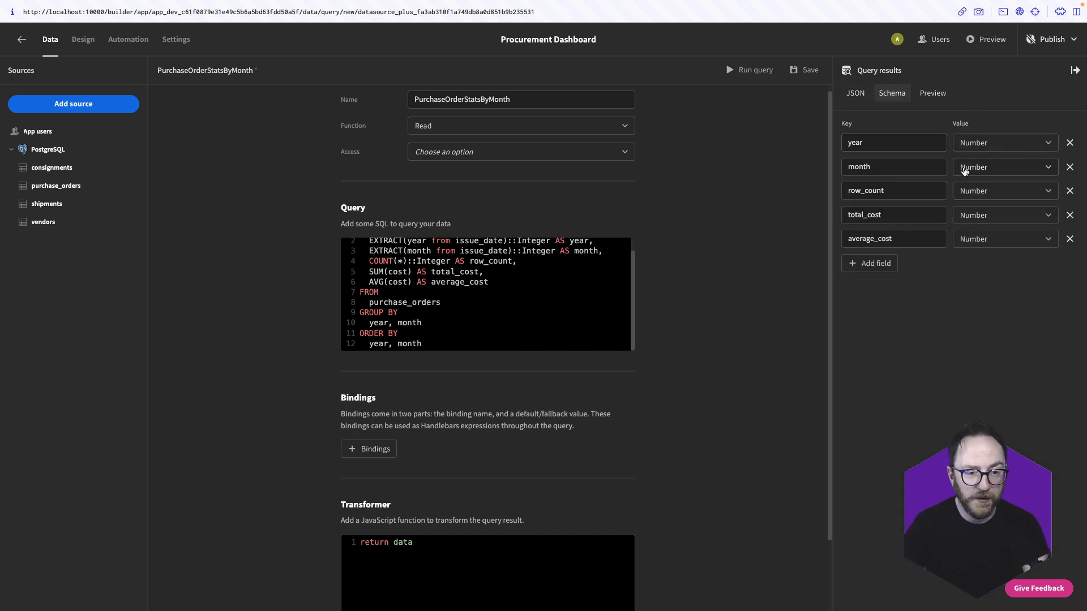
pyautogui.click(942, 97)
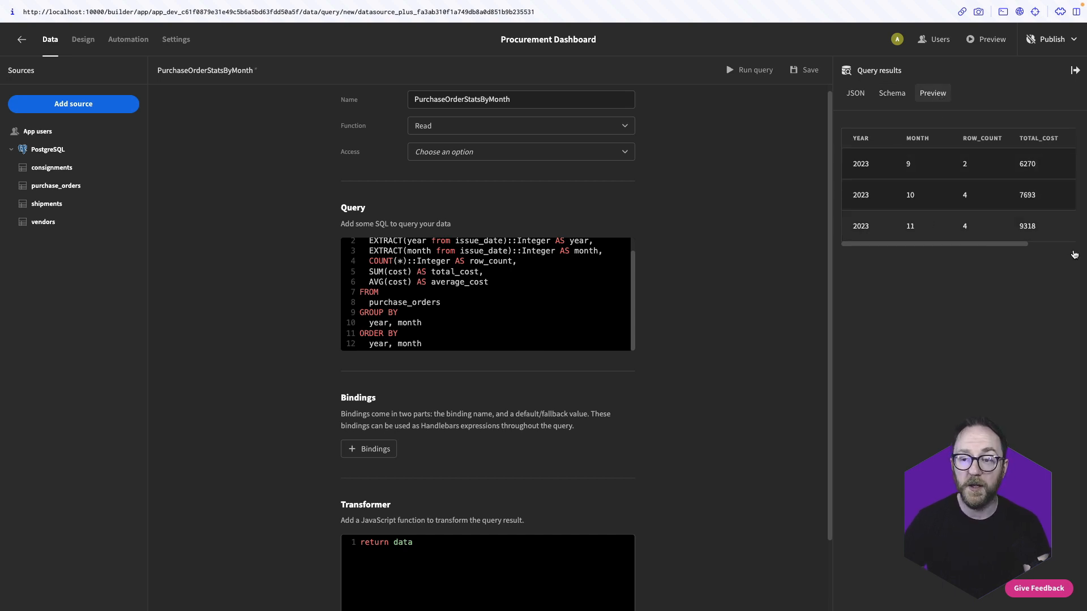
# Save the query and make PurchaseOrderStatsByMonth the data source of the cards block in the screen design
pyautogui.click(78, 45)
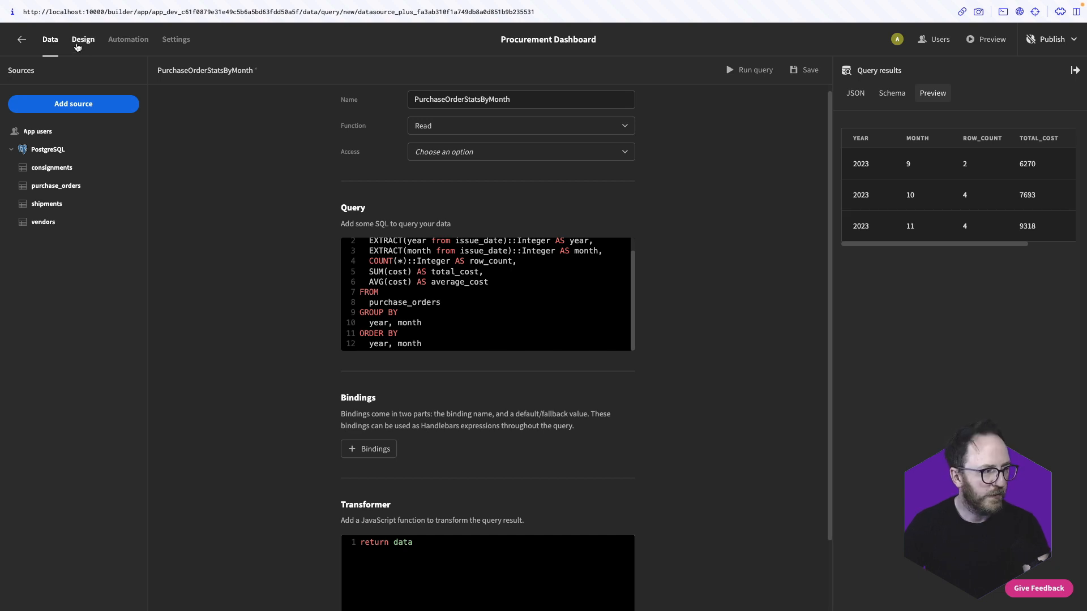
pyautogui.click(640, 356)
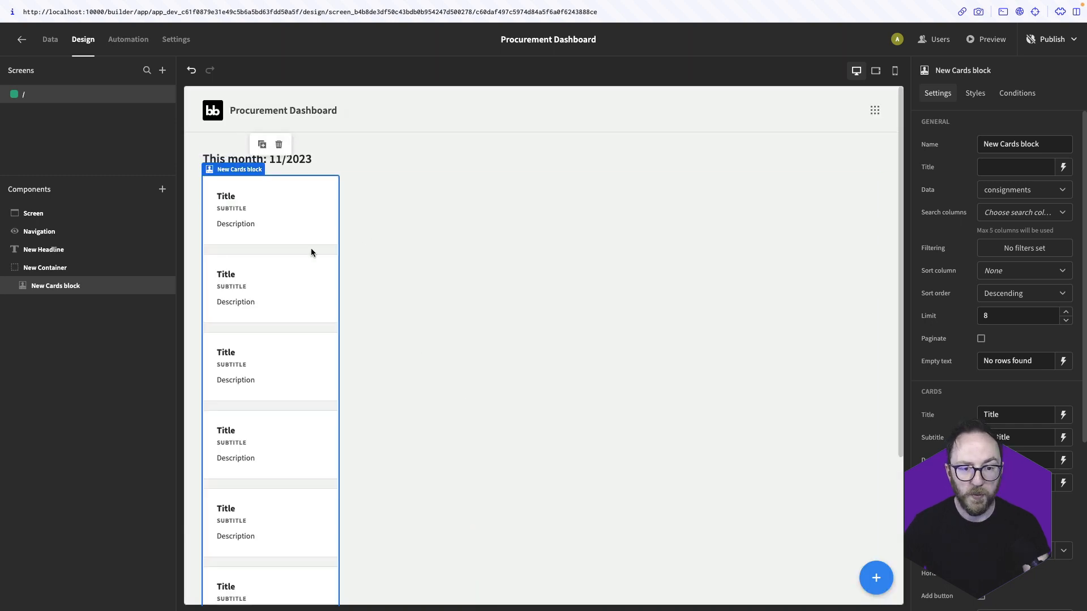
pyautogui.click(1051, 197)
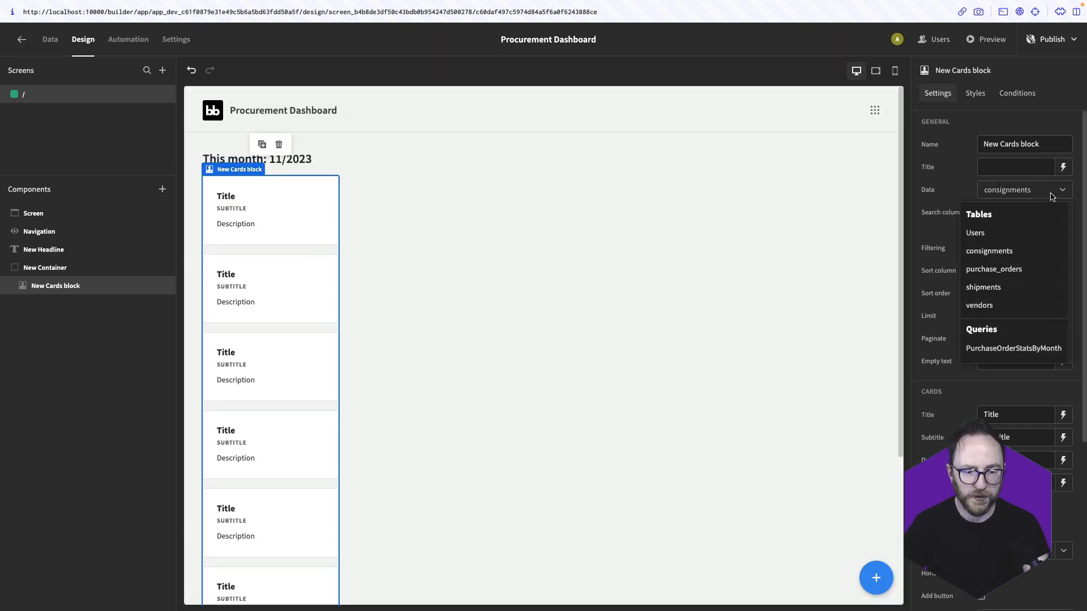
pyautogui.click(1009, 348)
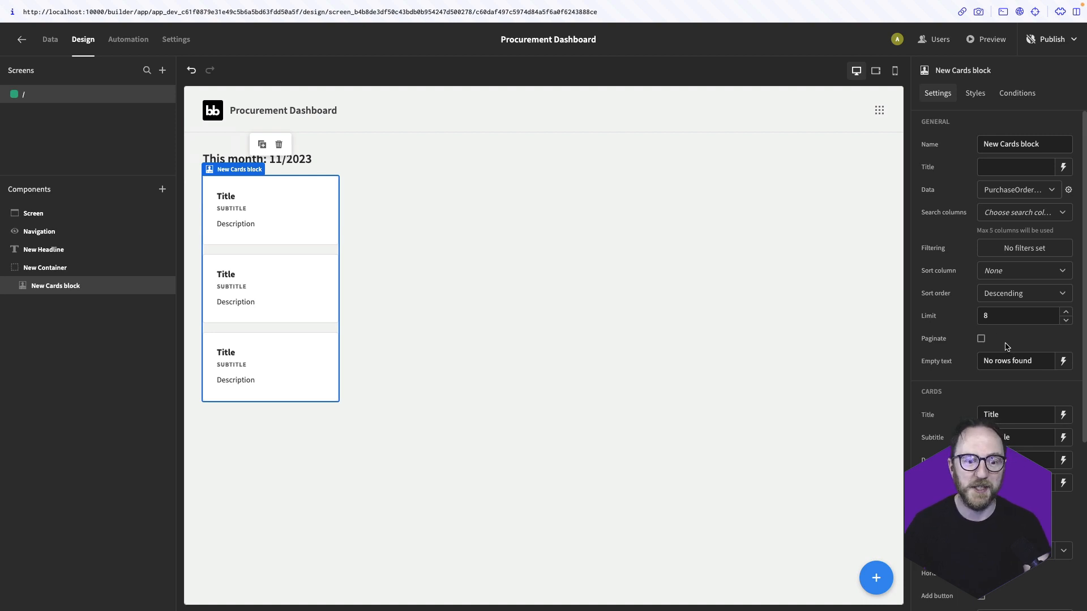
# Add a filter to the cards block where month equals the binding {{ date now "MM" }}
pyautogui.click(993, 251)
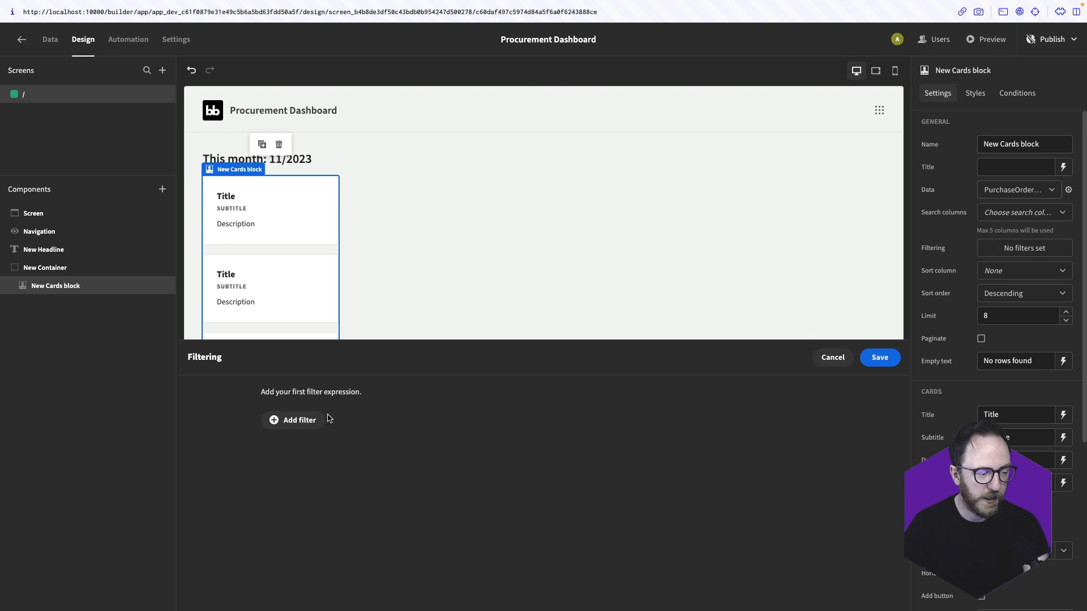
pyautogui.click(314, 420)
pyautogui.click(308, 453)
pyautogui.click(286, 513)
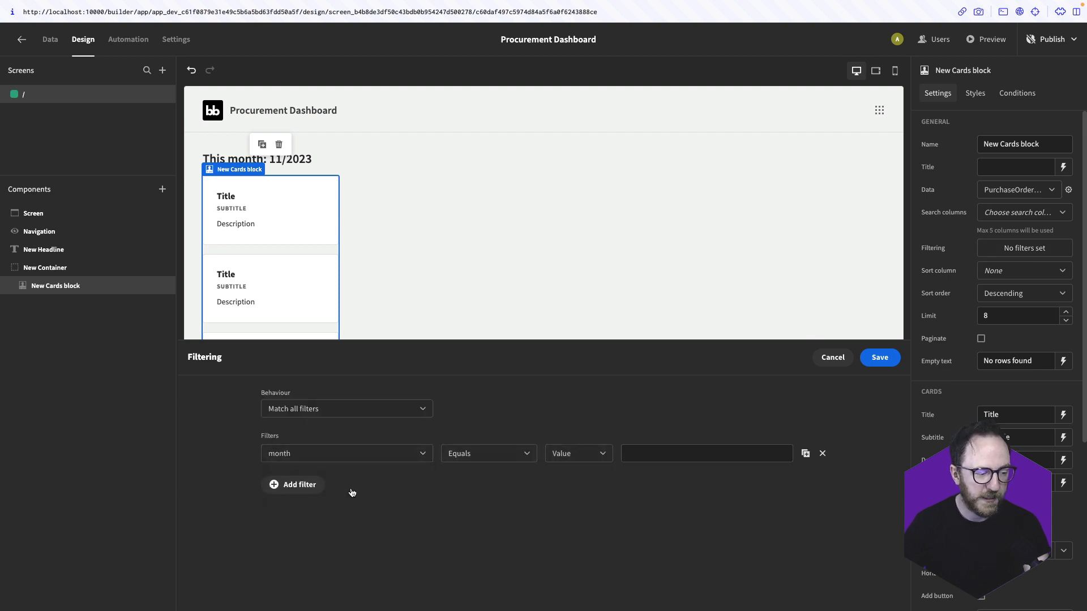
pyautogui.click(575, 454)
pyautogui.click(572, 496)
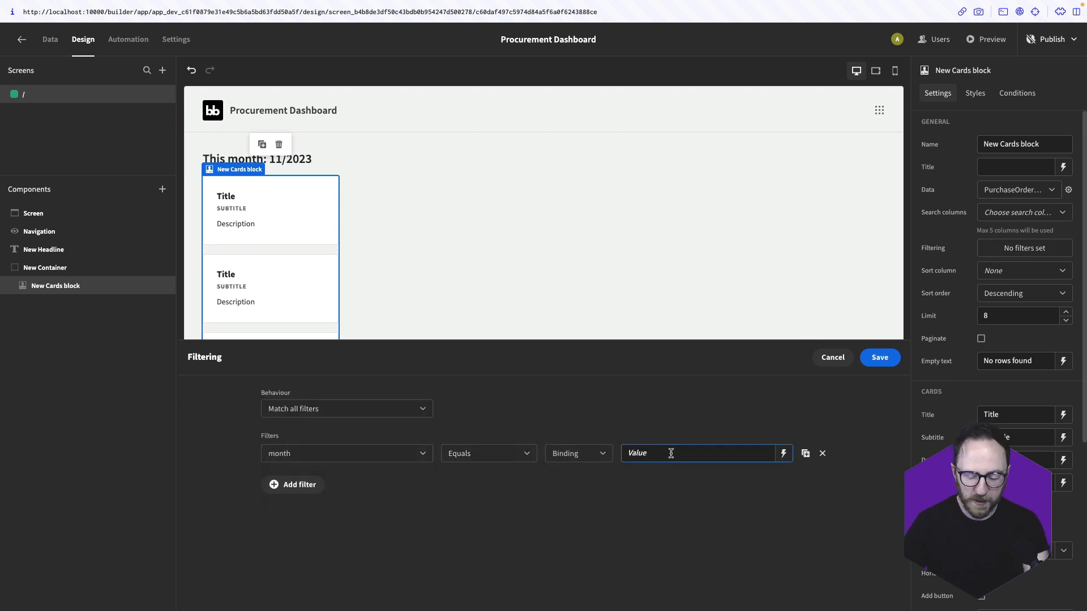
pyautogui.write('{{ date now "MM')
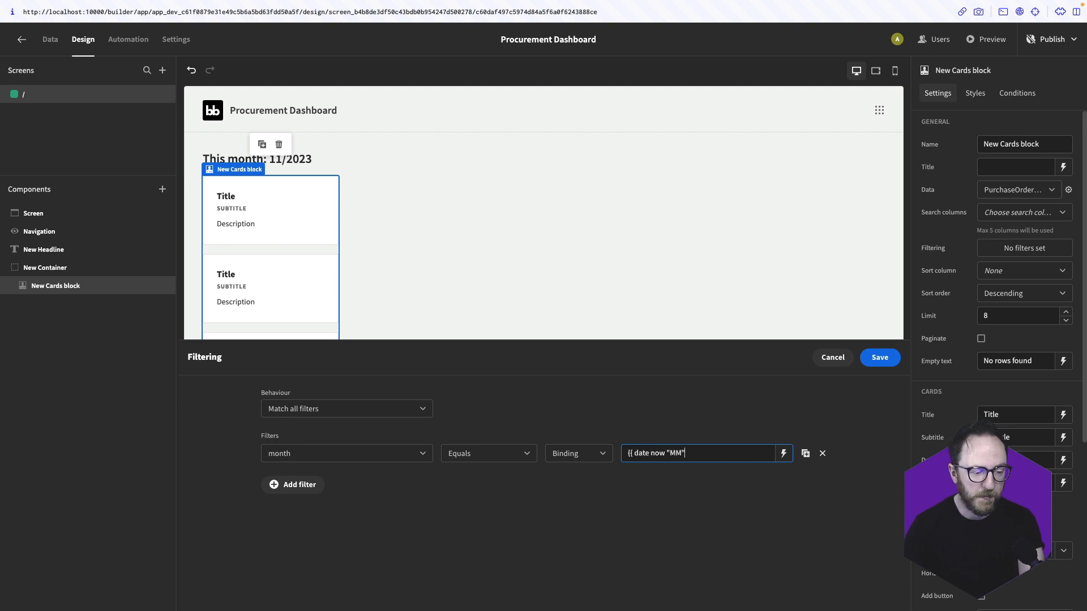
pyautogui.write('" }}')
# Add a second filter where year equals the binding {{ date now "YYYY" }} and save the filters
pyautogui.click(292, 485)
pyautogui.click(347, 476)
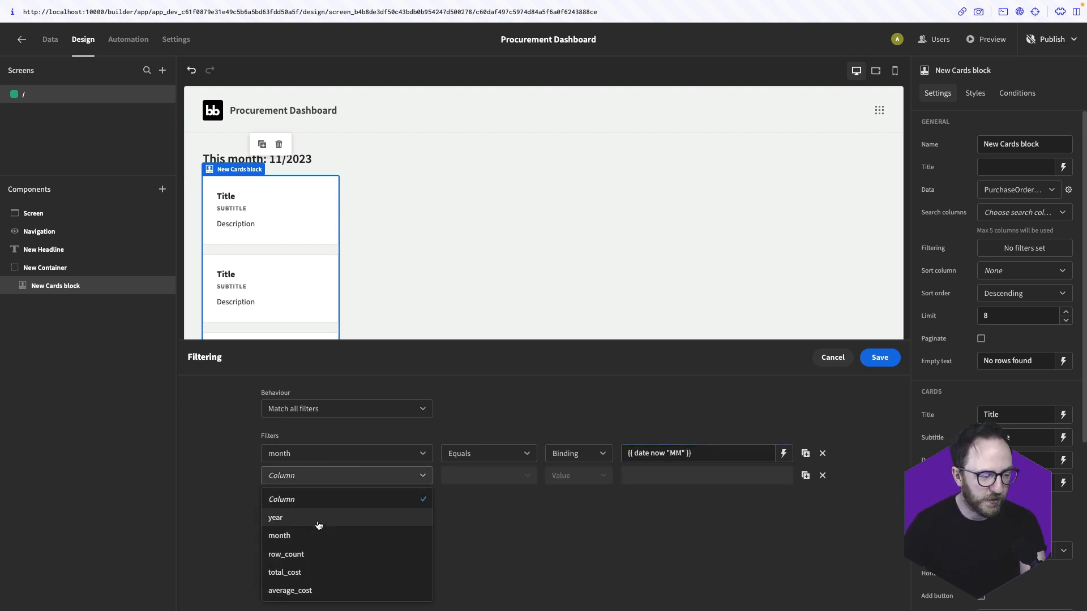
pyautogui.click(278, 514)
pyautogui.click(570, 476)
pyautogui.click(565, 516)
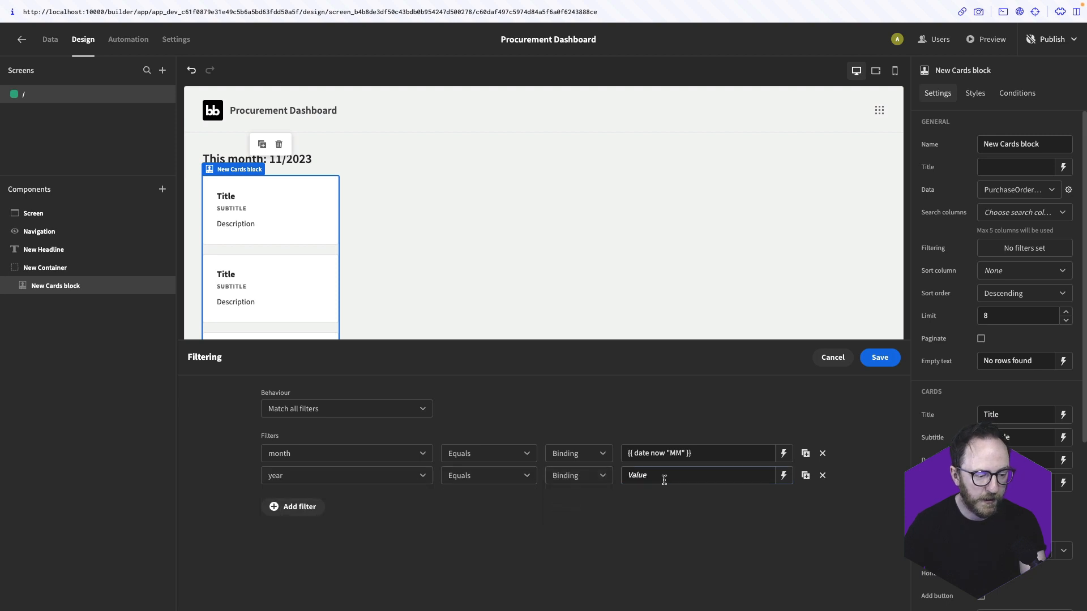
pyautogui.write('{{ date now "')
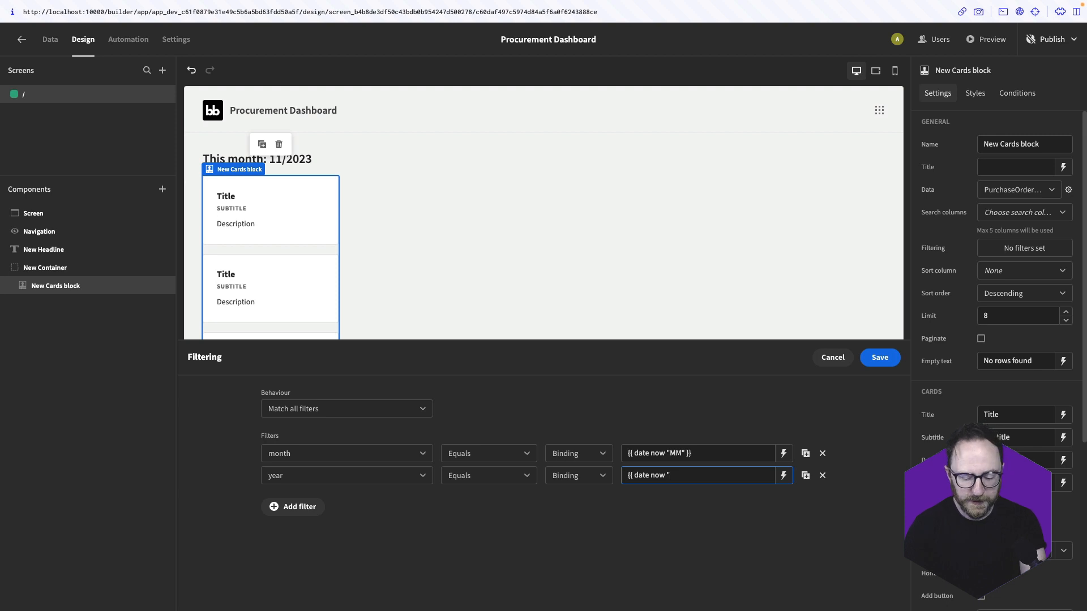
pyautogui.write('YYYY" }}')
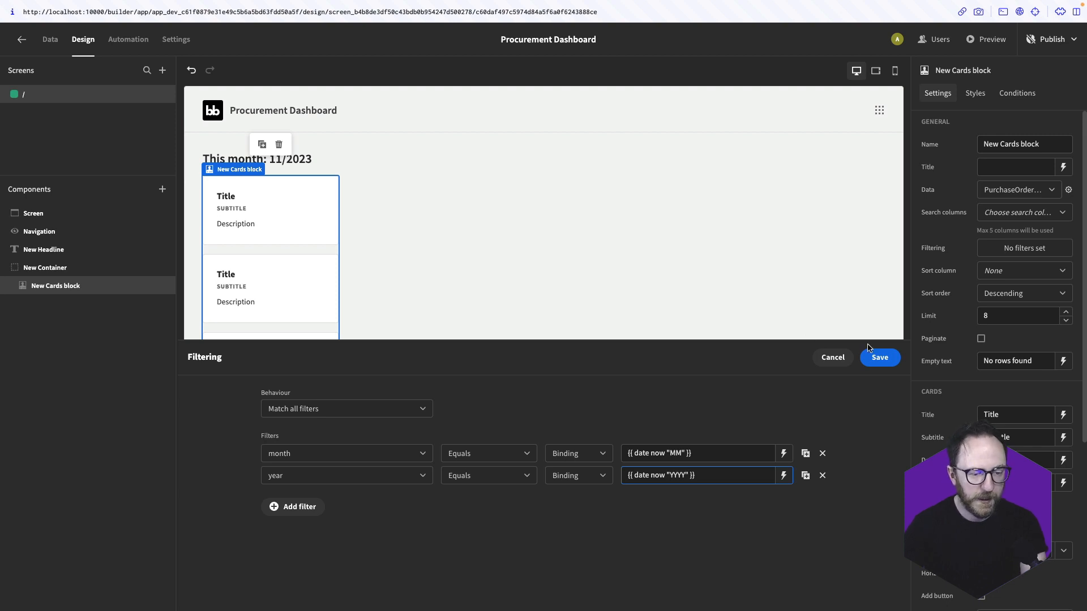
pyautogui.click(880, 357)
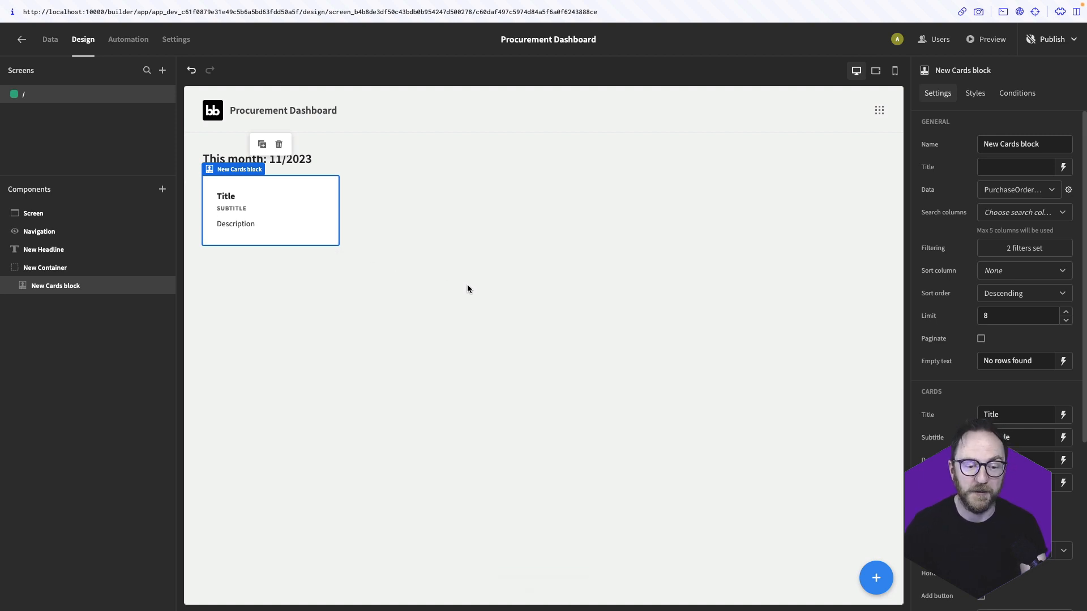
# Rename the cards block as Total Cost Card
pyautogui.tripleClick(1017, 143)
pyautogui.write('Total')
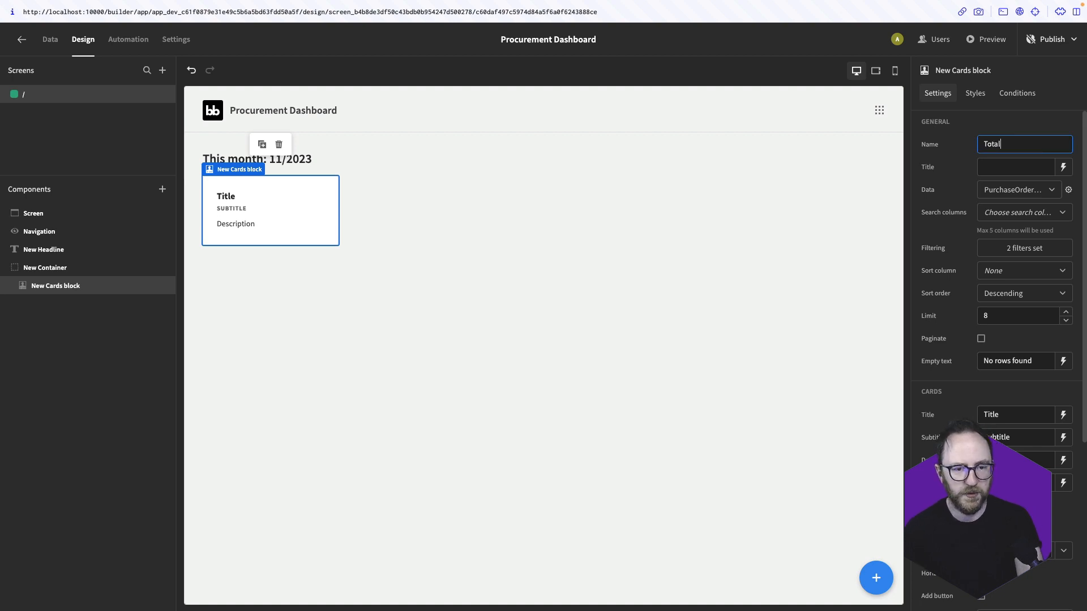
pyautogui.write(' Cost Card')
# Replace the card title with the Total_cost binding from Total Cost Card and save it
pyautogui.scroll(-3, 1019, 255)
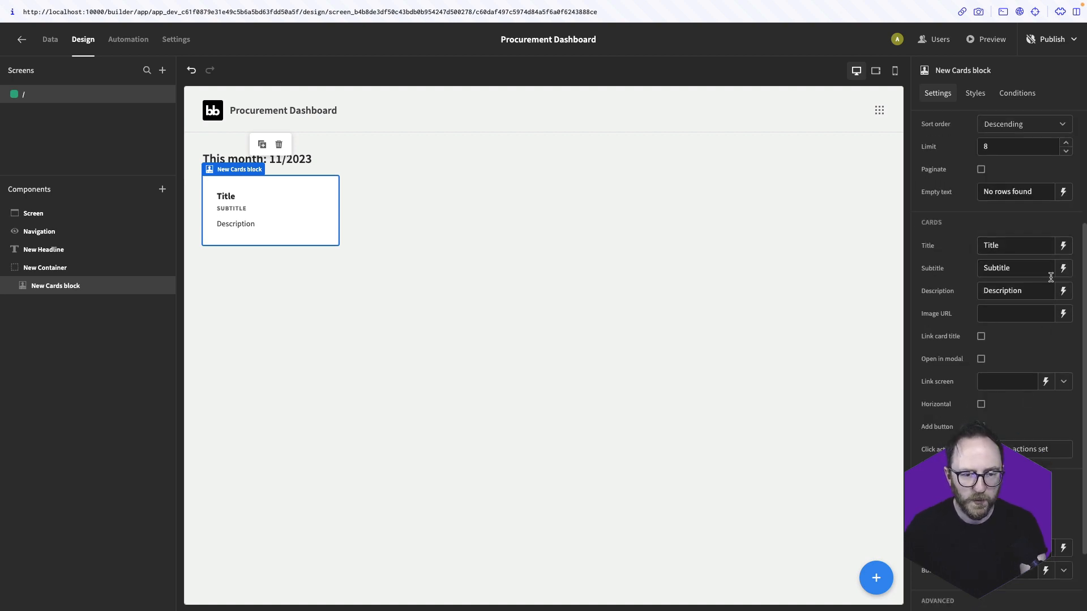
pyautogui.click(1063, 245)
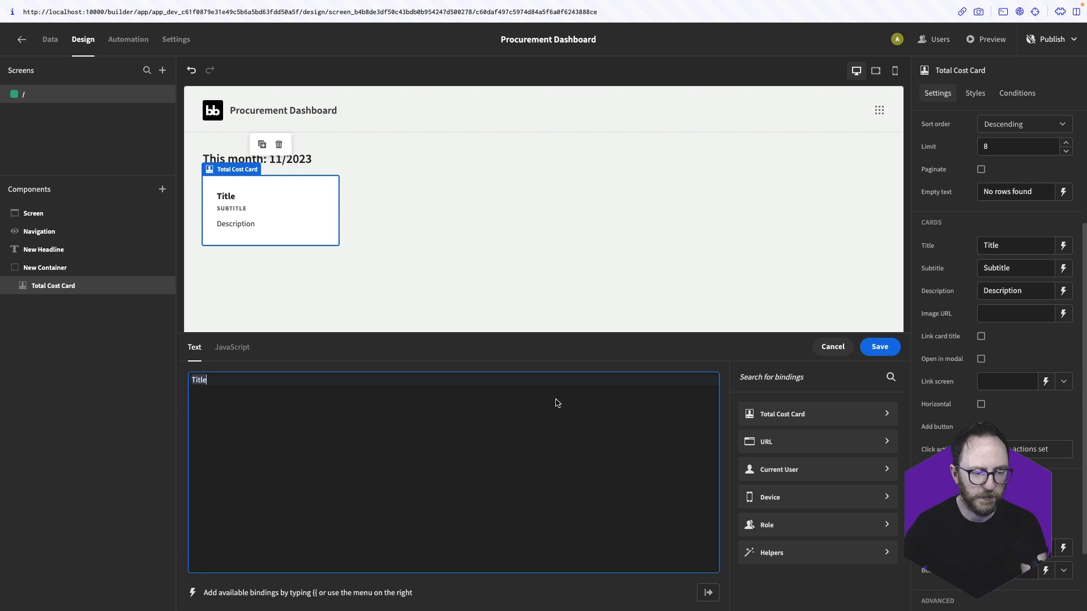
pyautogui.press('BackSpace')
pyautogui.click(759, 412)
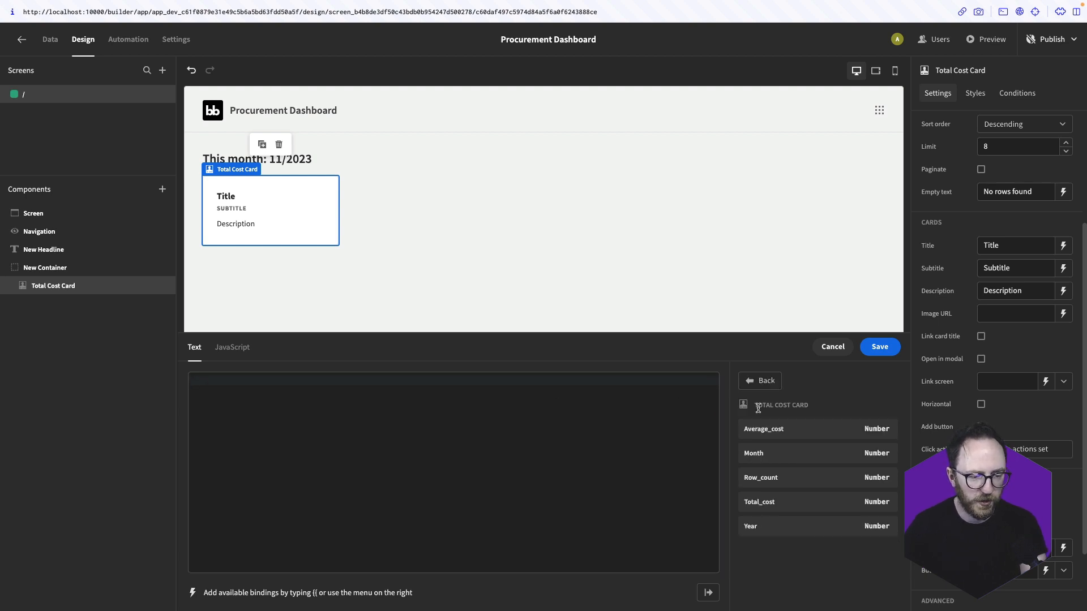
pyautogui.click(762, 502)
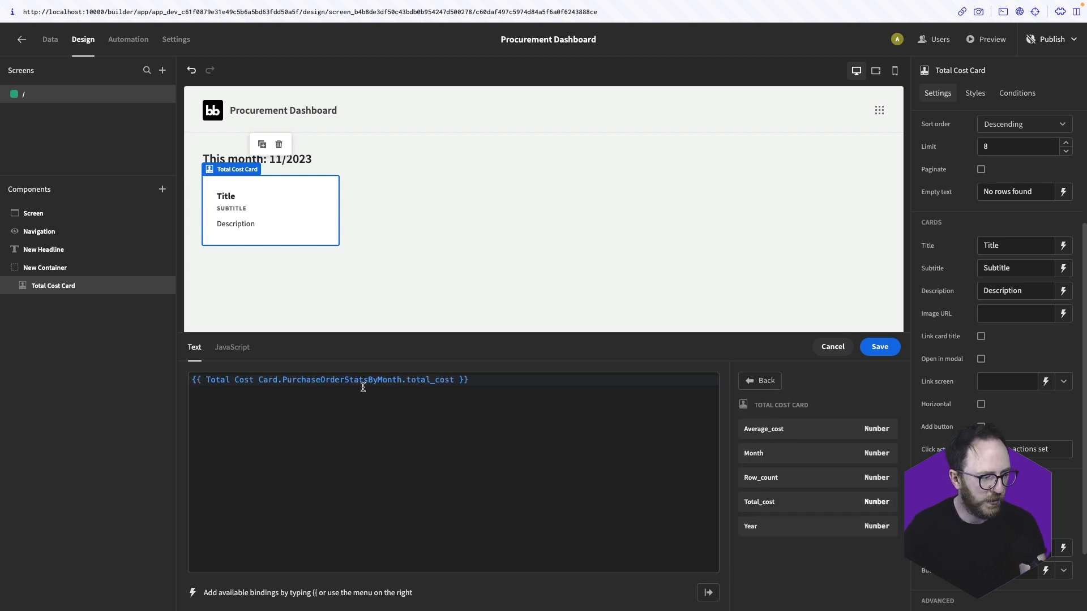
pyautogui.click(523, 378)
pyautogui.click(883, 348)
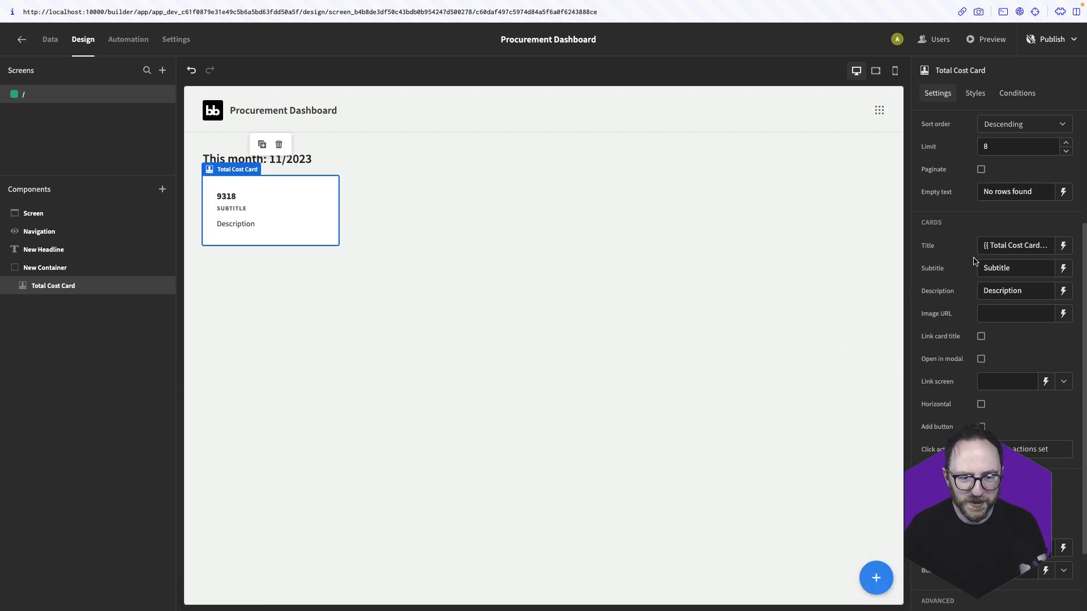
# Prefix the card's title binding with $ and format total_cost to 2 decimals with the toFixed helper
pyautogui.click(1062, 246)
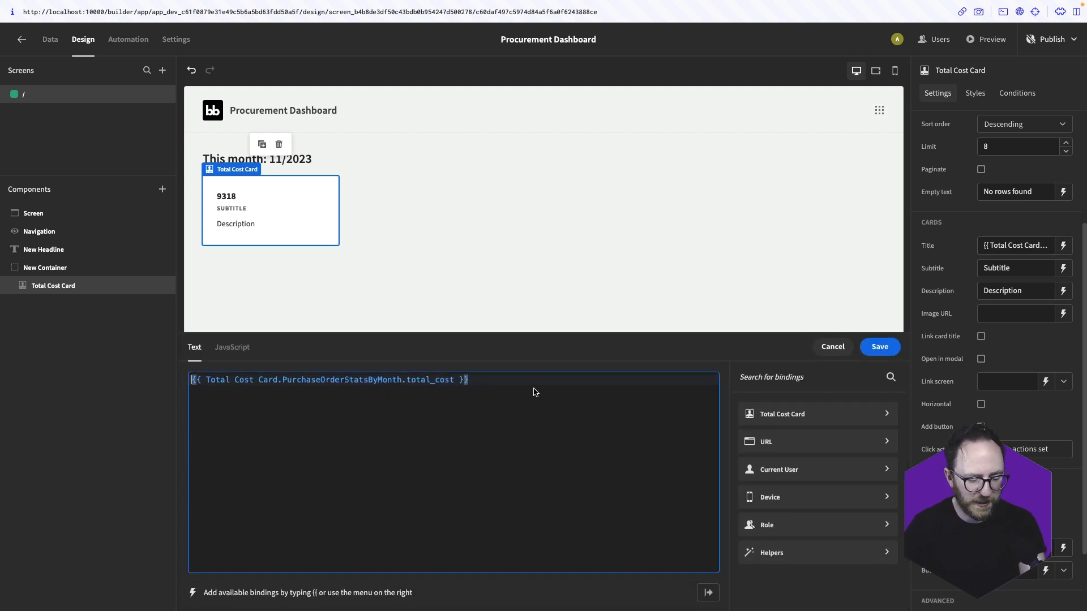
pyautogui.write('$("')
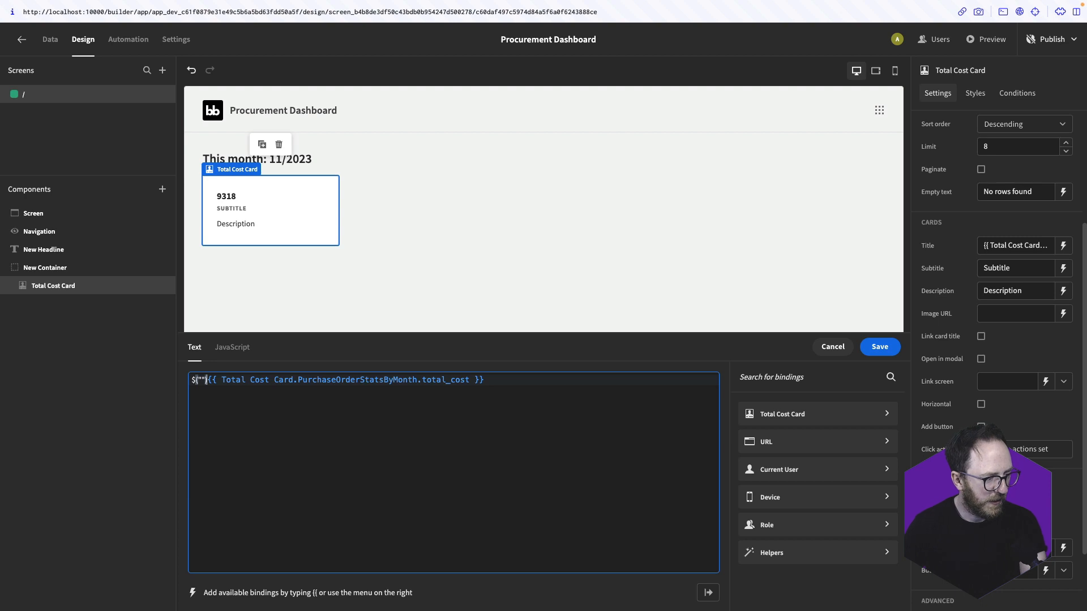
pyautogui.press('BackSpace')
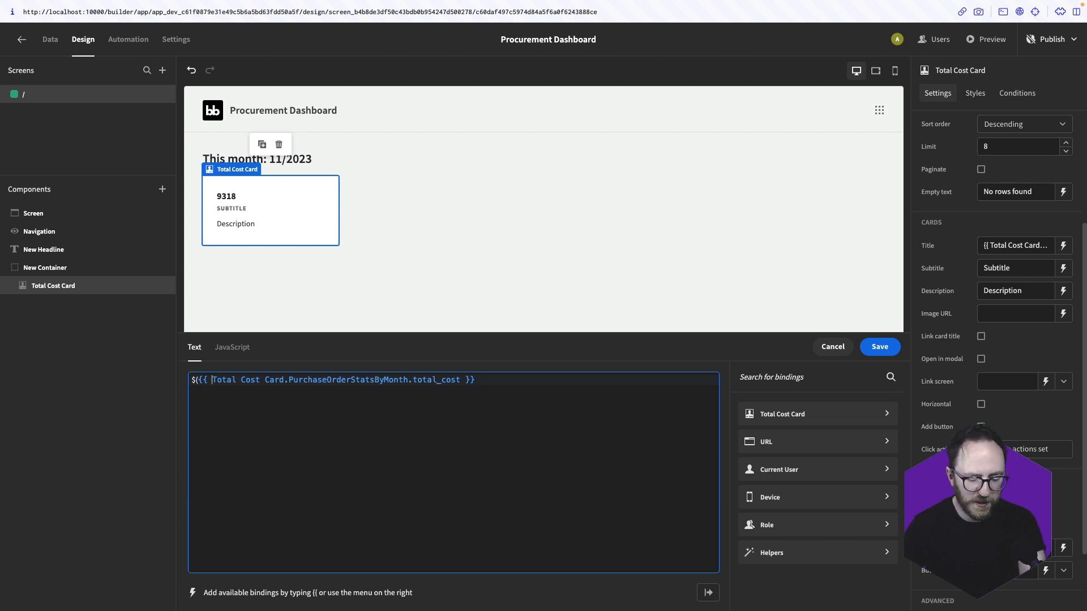
pyautogui.write('toFi')
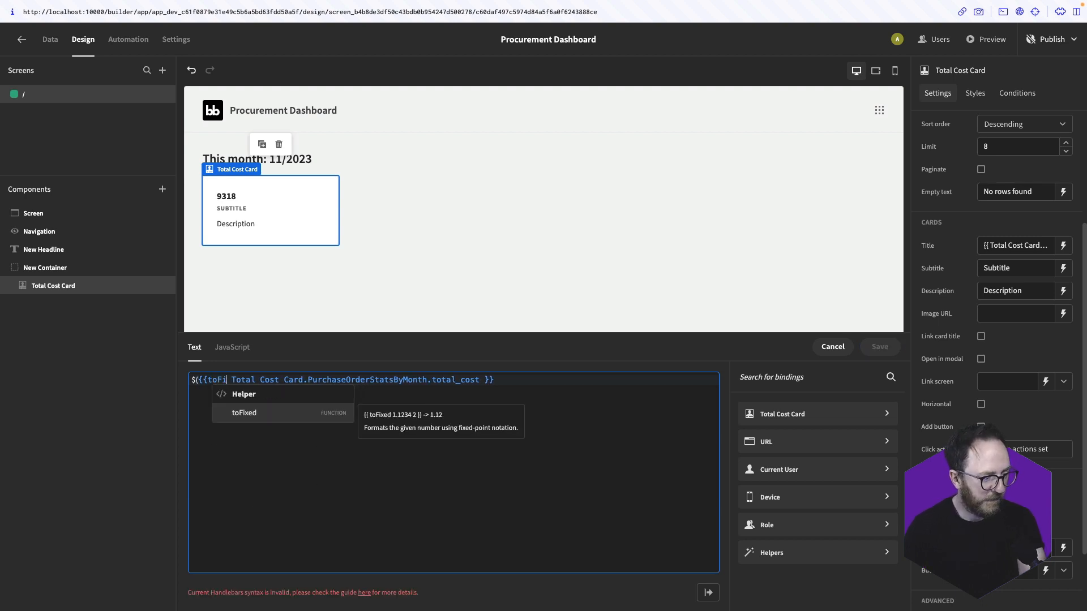
pyautogui.press('Return')
pyautogui.press('End')
pyautogui.press('Left')
pyautogui.press('Left')
pyautogui.write('2')
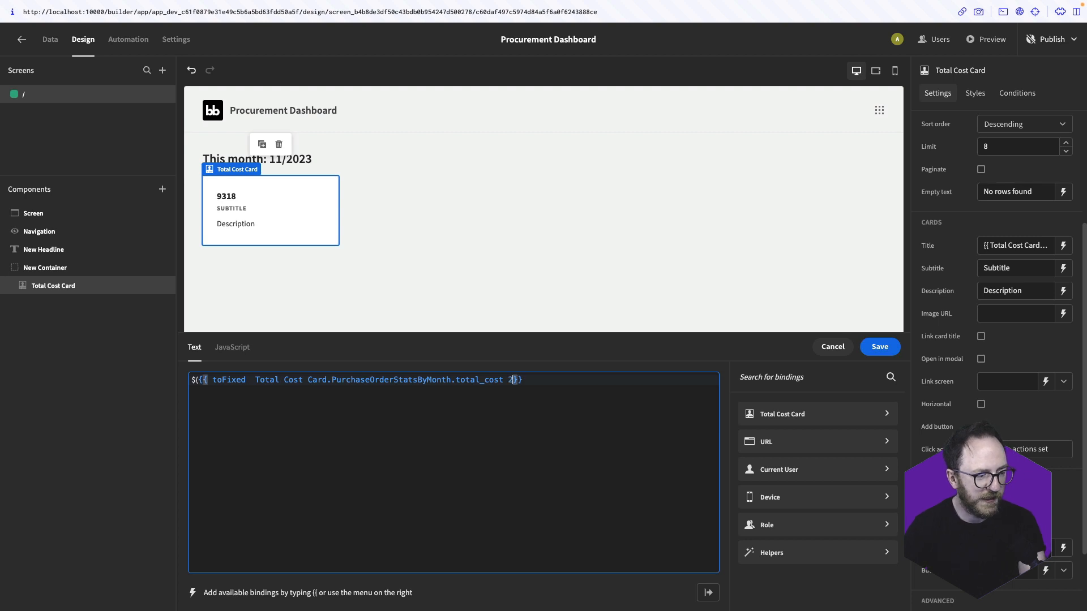
pyautogui.click(879, 347)
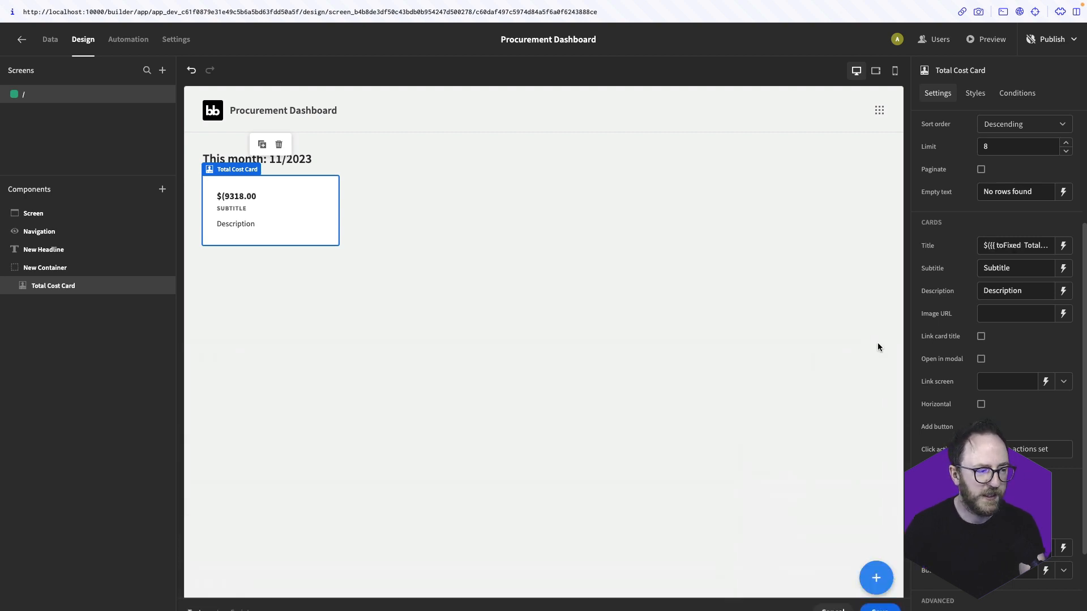
# Set the card's subtitle to "Total cost"
pyautogui.doubleClick(996, 267)
pyautogui.write('T')
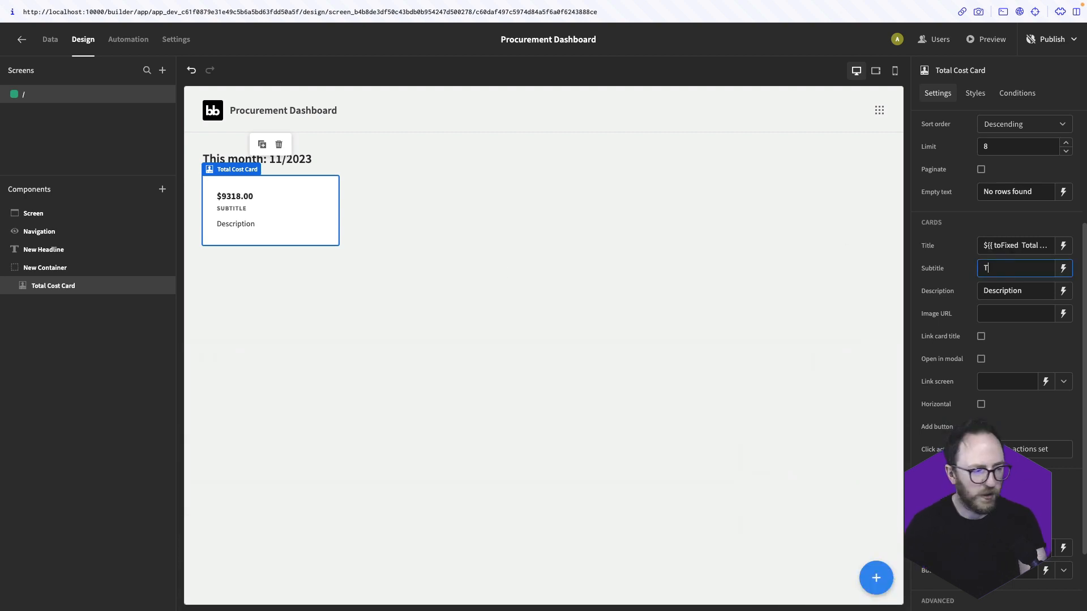
pyautogui.write('toal')
pyautogui.hotkey('ctrl', 'a')
pyautogui.write('Total cost')
pyautogui.press('Tab')
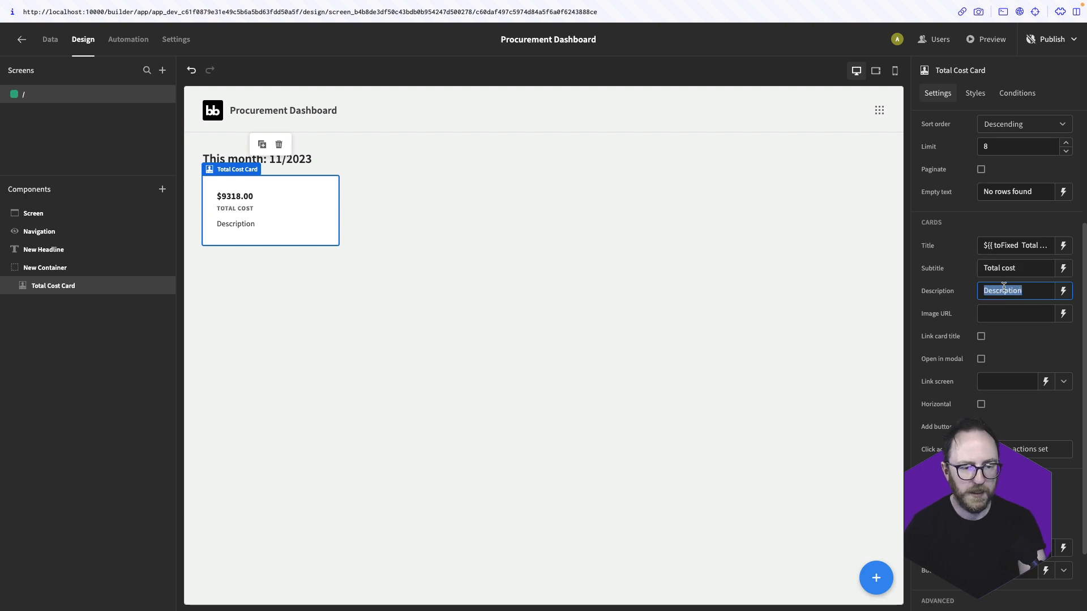
# Clear the card's description and duplicate Total Cost Card
pyautogui.press('BackSpace')
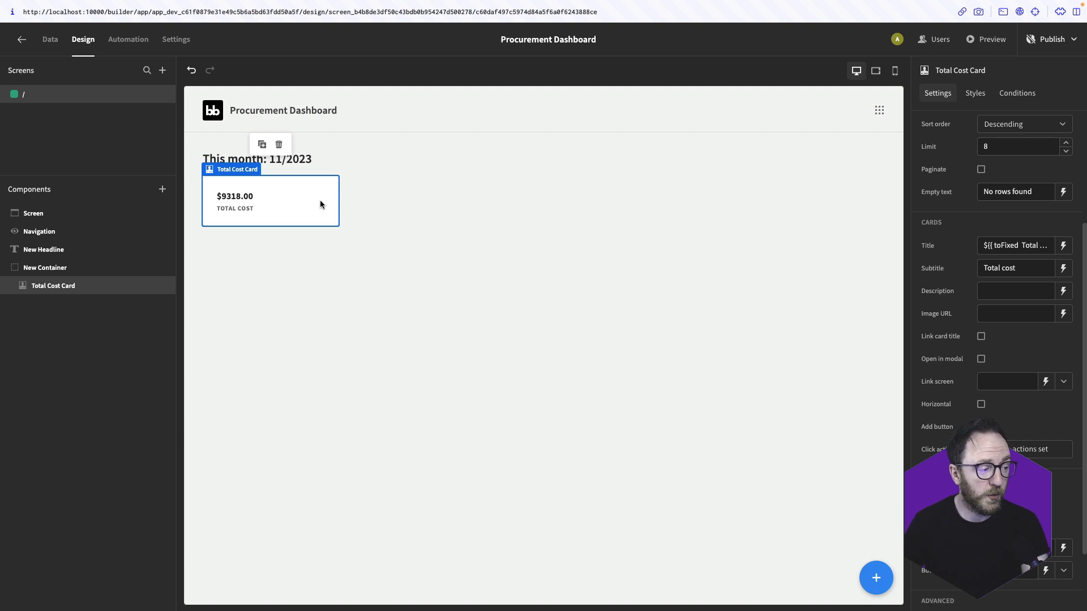
pyautogui.click(84, 285)
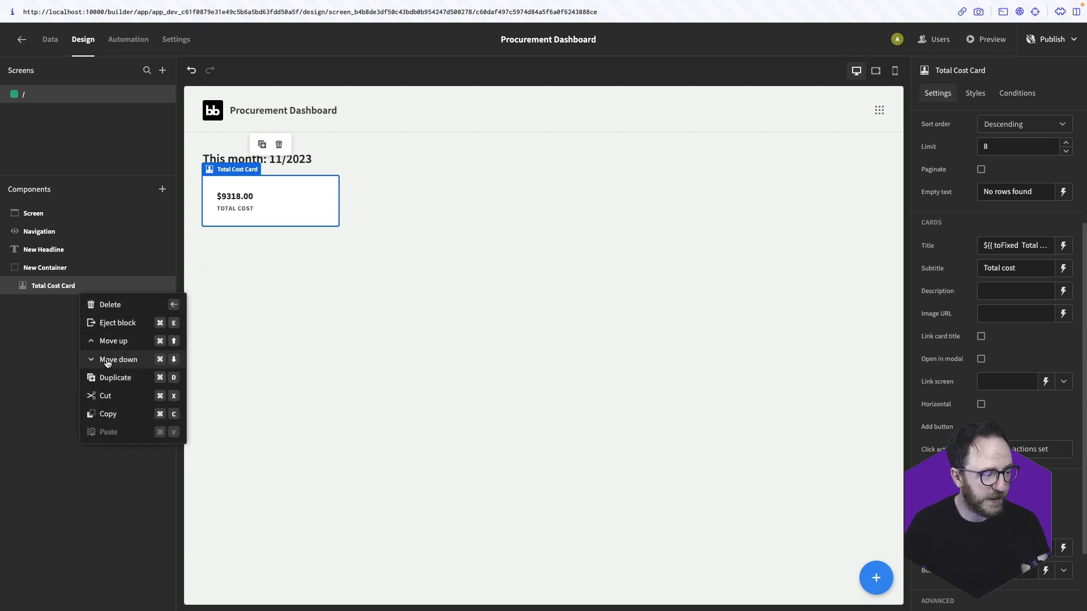
pyautogui.click(100, 382)
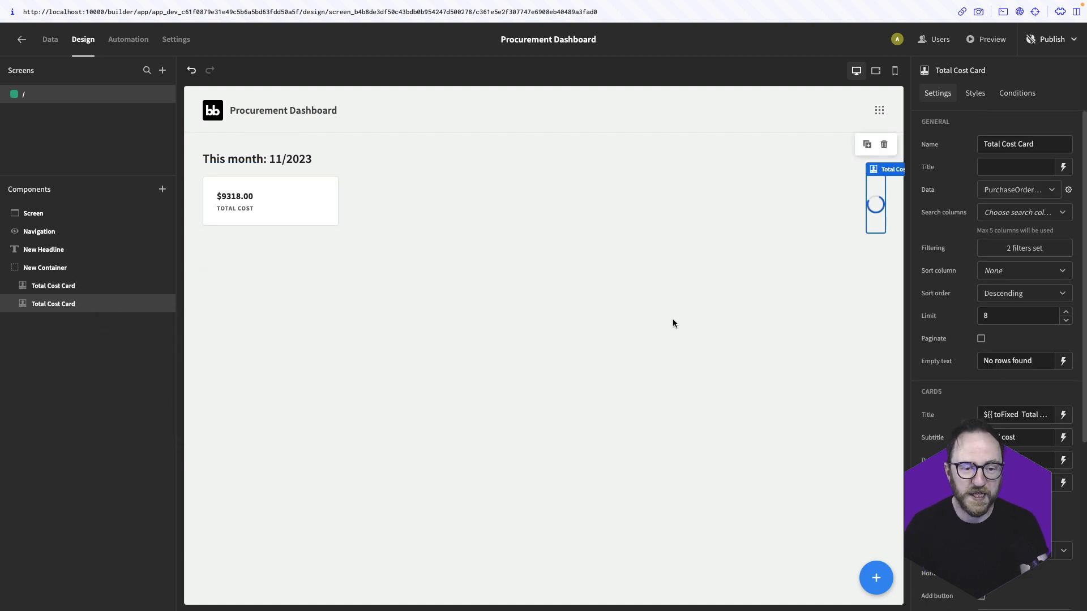
# Rename the duplicated card as Total Orders Card
pyautogui.click(991, 145)
pyautogui.doubleClick(992, 145)
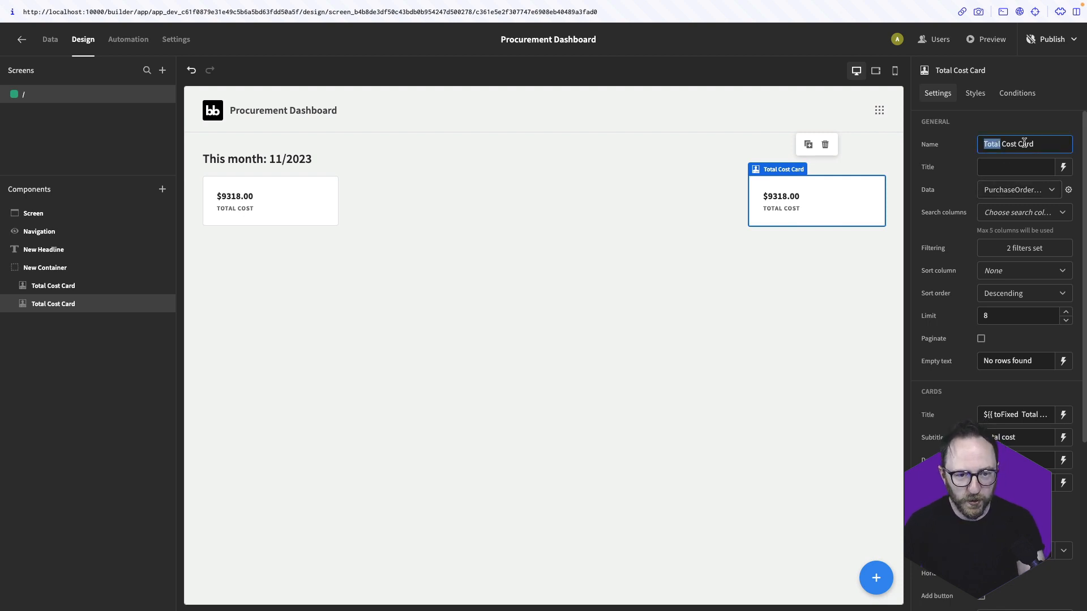
pyautogui.doubleClick(1007, 145)
# Replace the card's title with the Row_count binding from Total Orders Card and set its subtitle to "Total orders"
pyautogui.scroll(-5, 1073, 183)
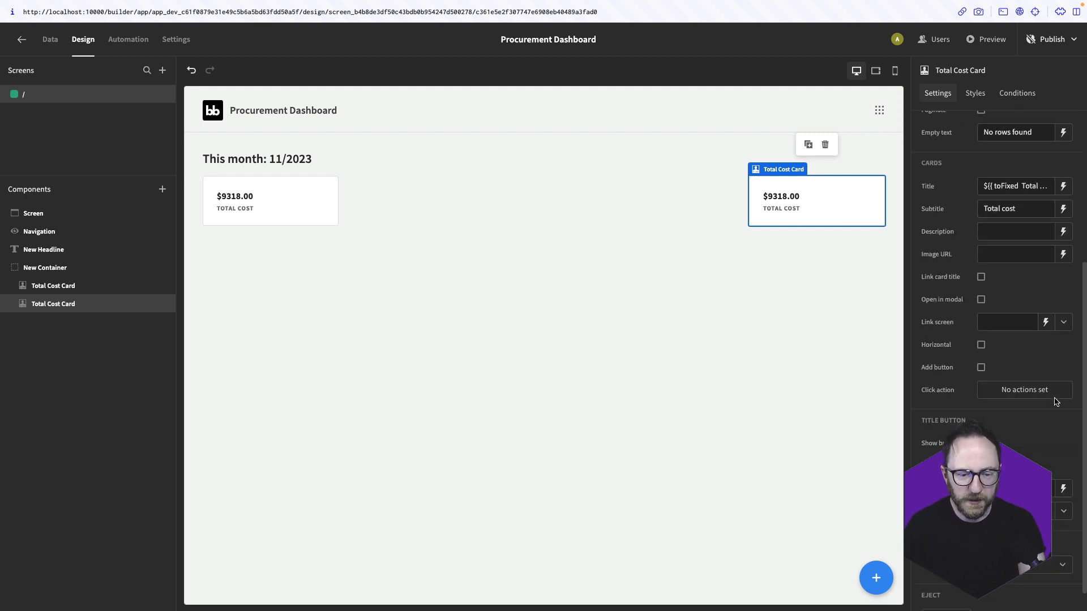
pyautogui.click(1063, 160)
pyautogui.hotkey('ctrl', 'a')
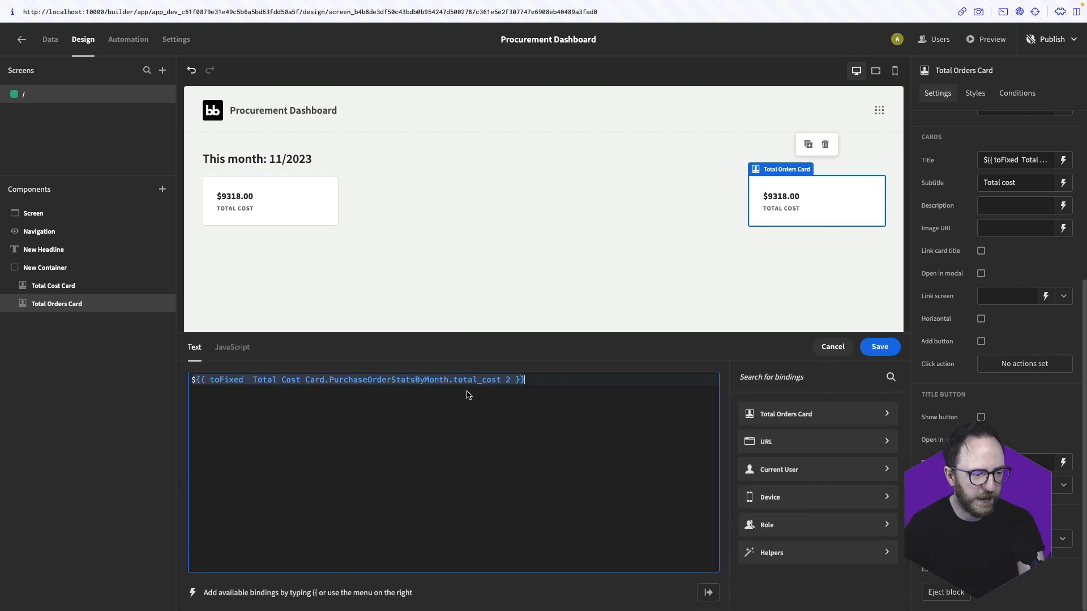
pyautogui.press('BackSpace')
pyautogui.click(804, 413)
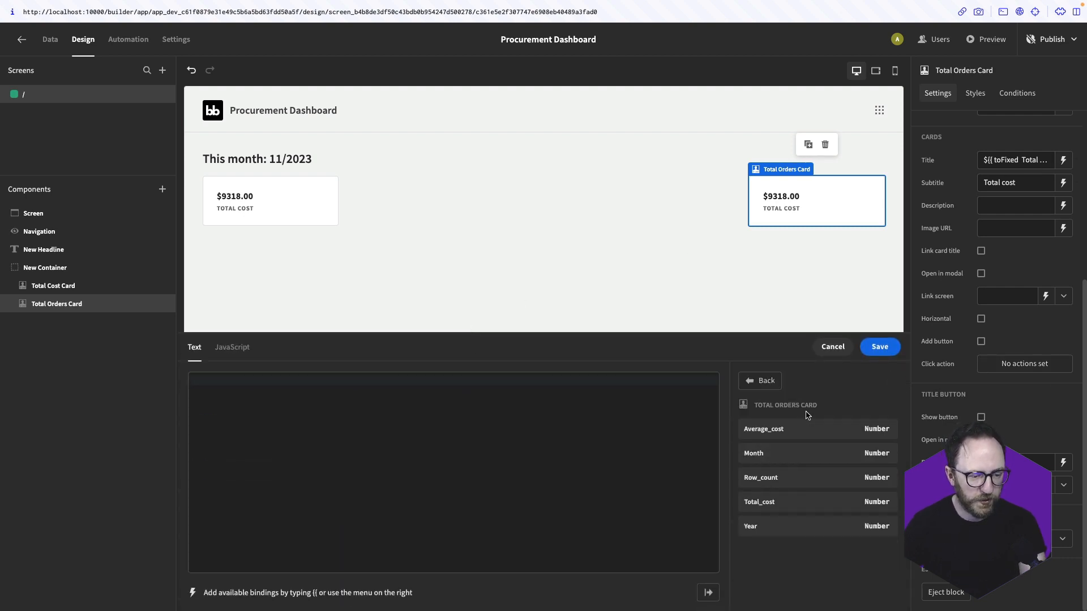
pyautogui.click(777, 477)
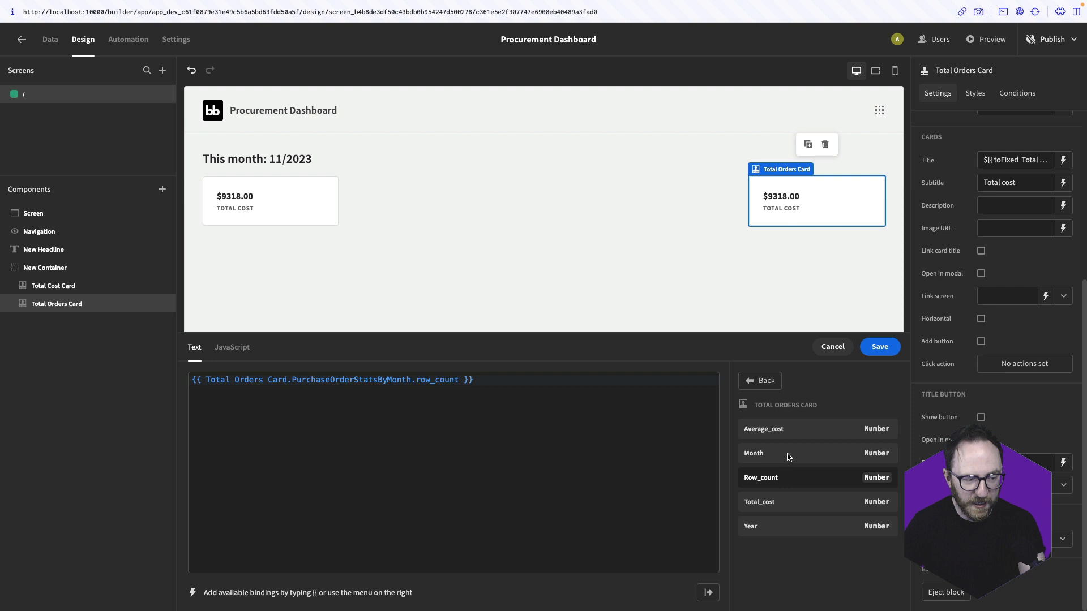
pyautogui.click(879, 346)
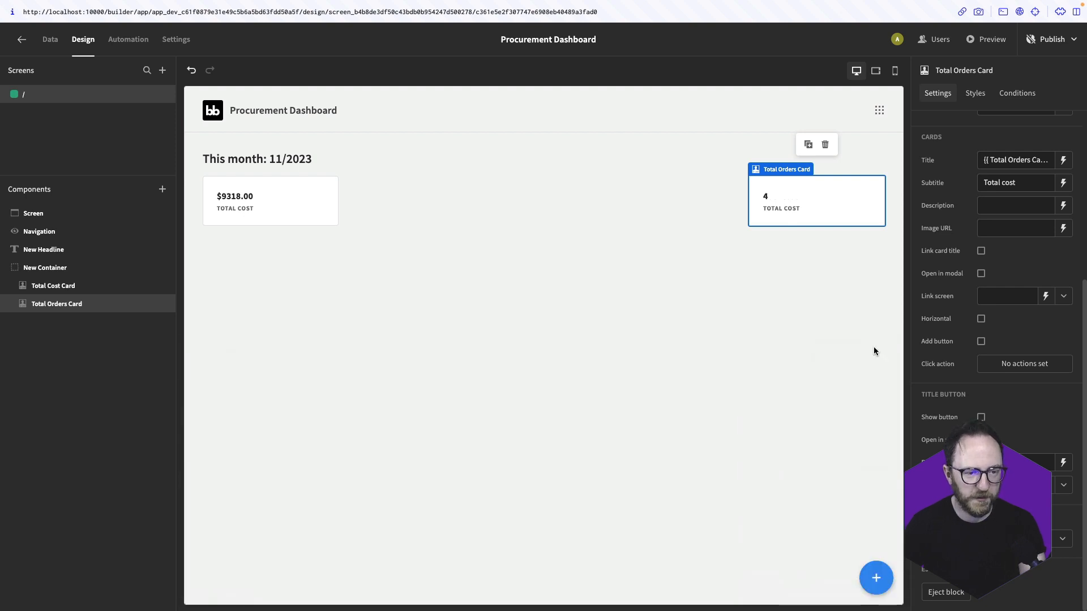
pyautogui.tripleClick(1001, 183)
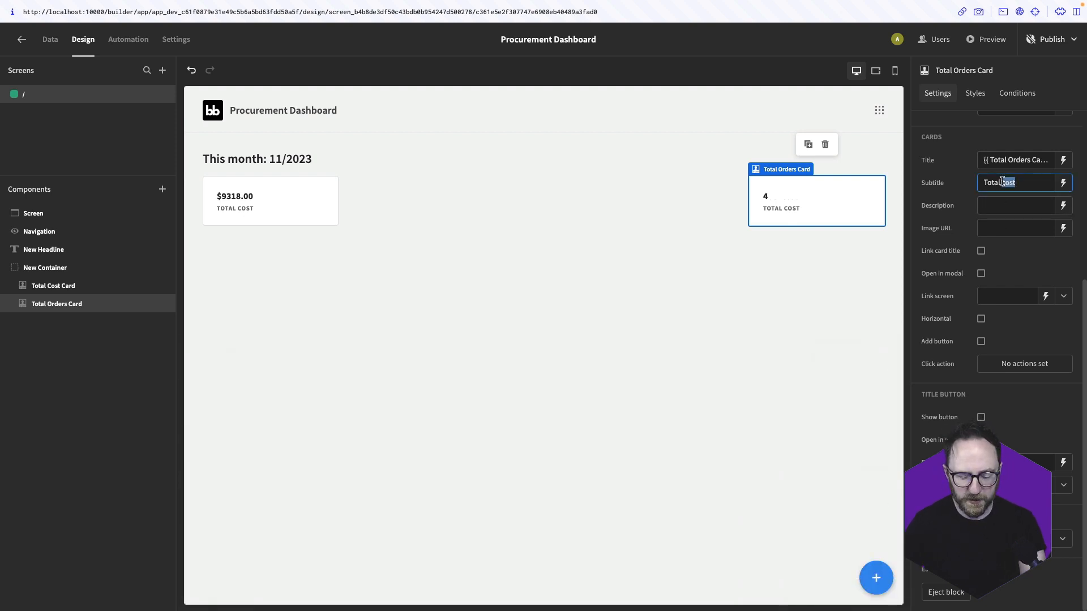
pyautogui.write('Total orders')
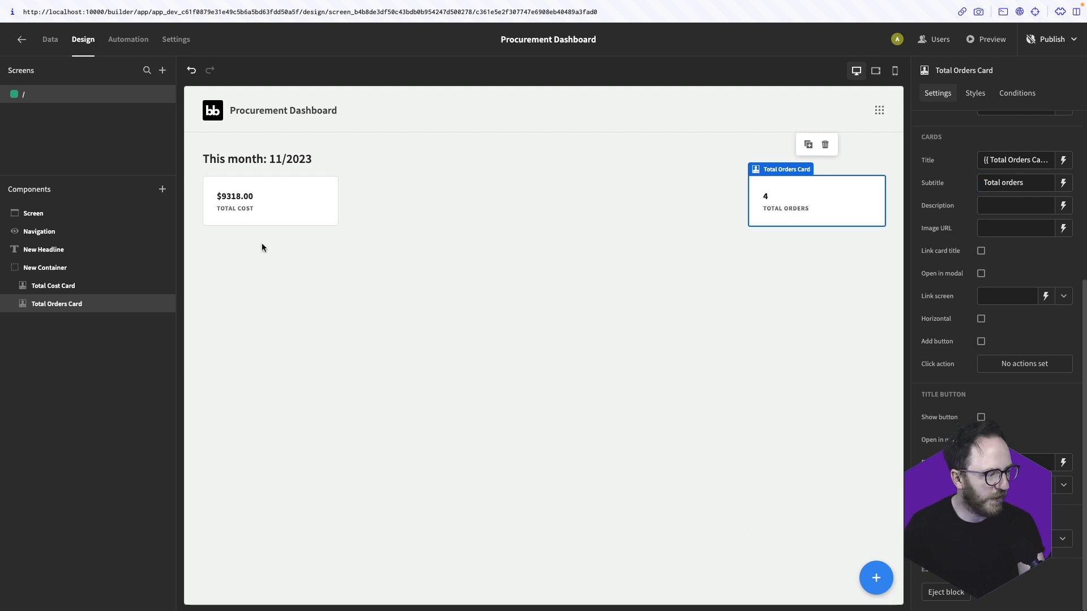
# Duplicate Total Orders Card and rename the copy as Avg Cost Card
pyautogui.click(90, 304)
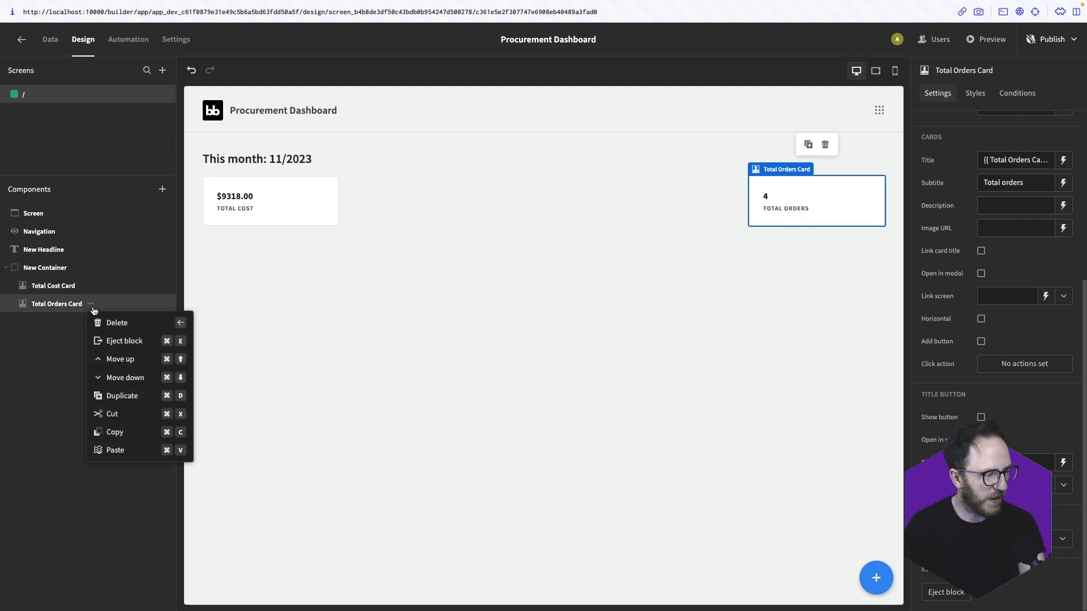
pyautogui.click(114, 395)
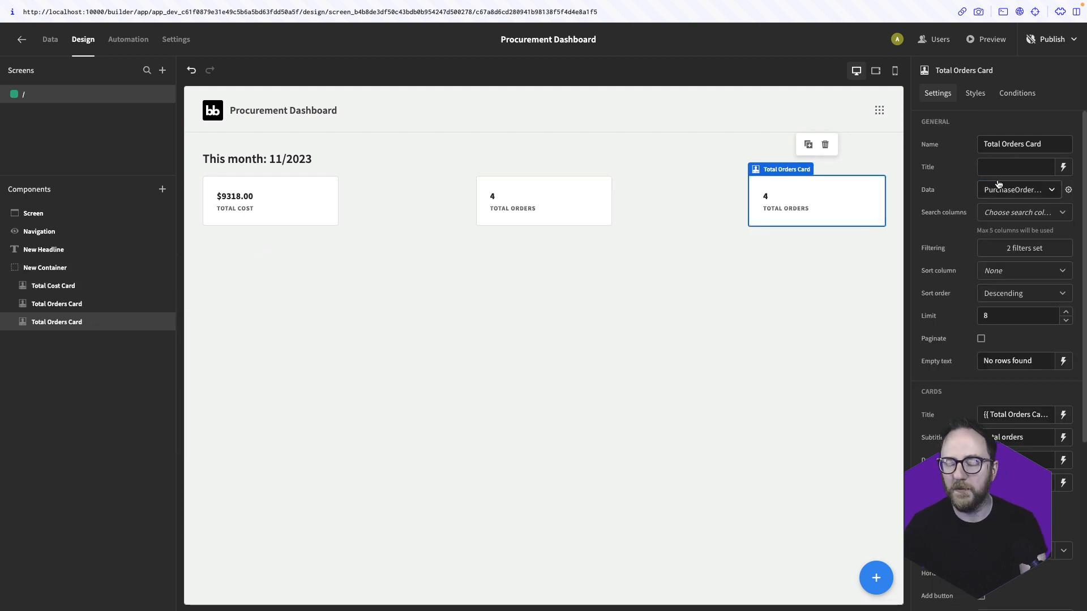
pyautogui.doubleClick(1002, 143)
pyautogui.hotkey('ctrl', 'a')
pyautogui.write('Avg ')
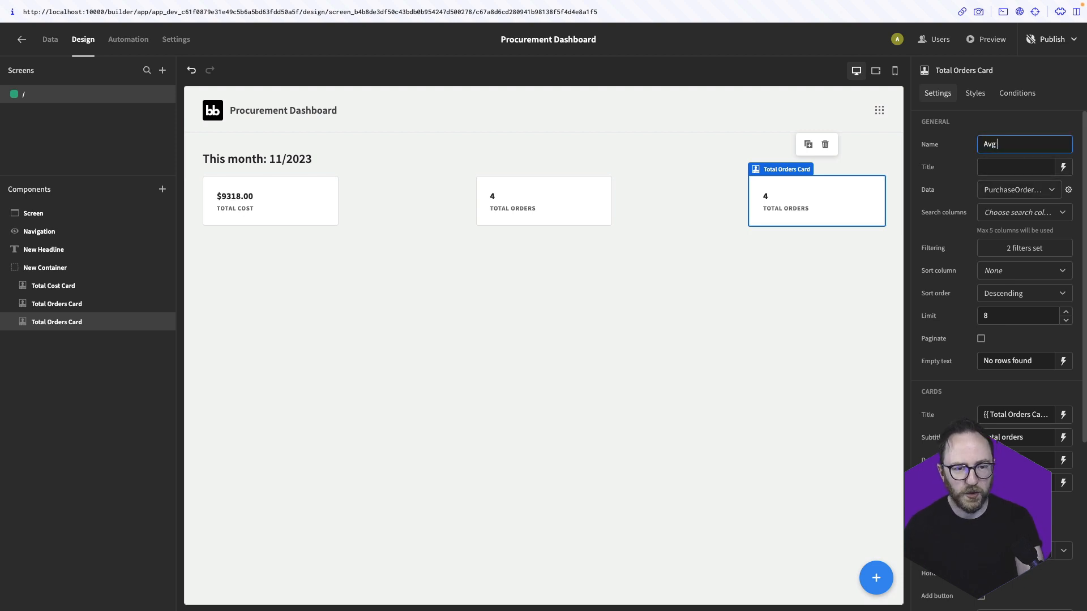
pyautogui.write('Cost Card')
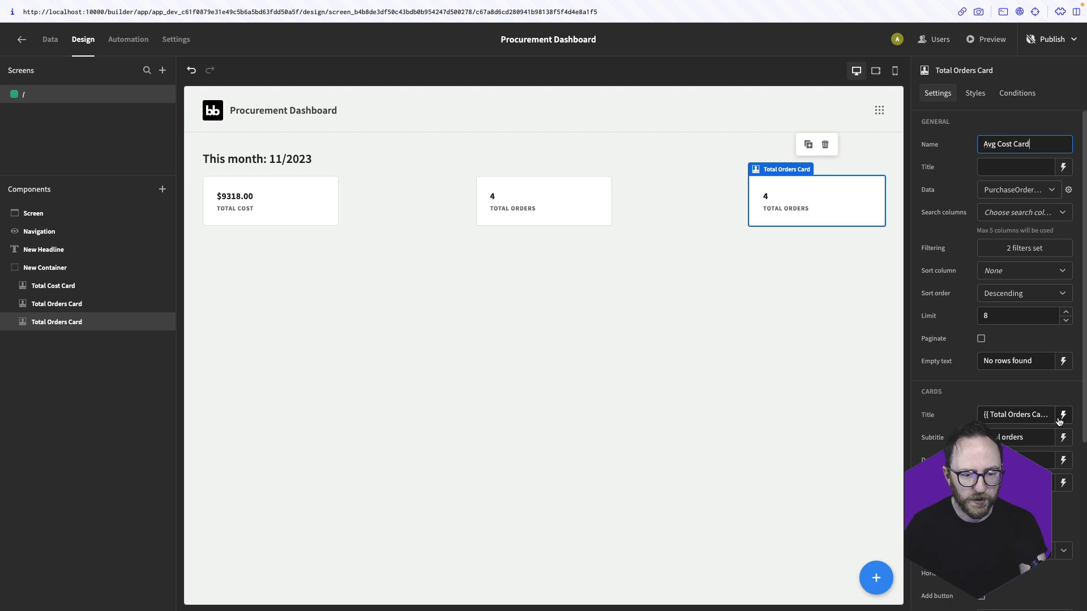
# Replace the title binding of Avg Cost Card with $ followed by the card's Average_cost binding
pyautogui.click(1063, 415)
pyautogui.hotkey('ctrl', 'a')
pyautogui.press('BackSpace')
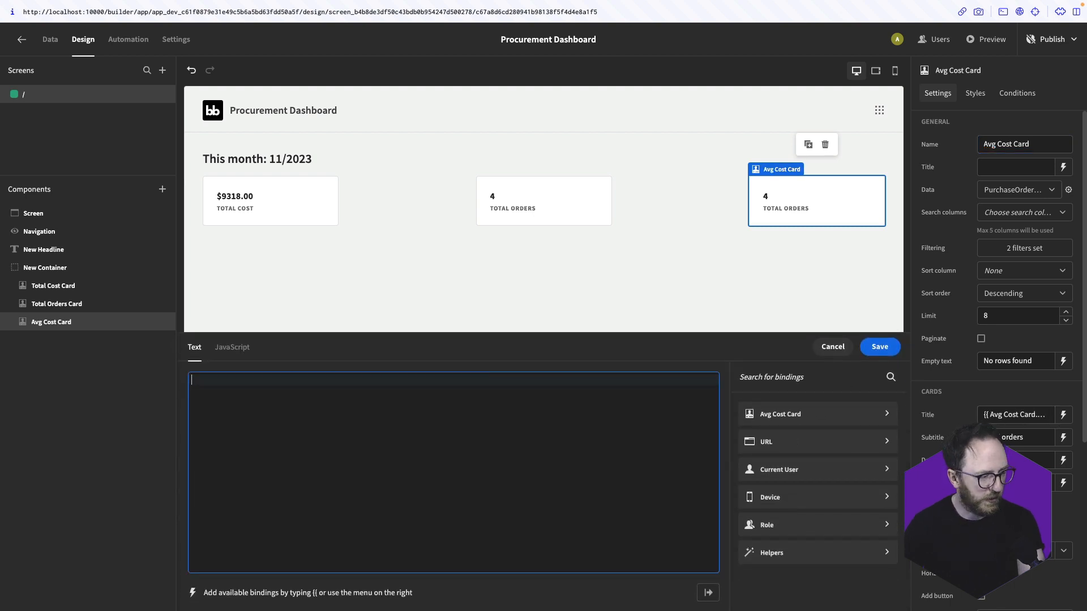
pyautogui.write('$("')
pyautogui.press('BackSpace')
pyautogui.press('BackSpace')
pyautogui.click(792, 413)
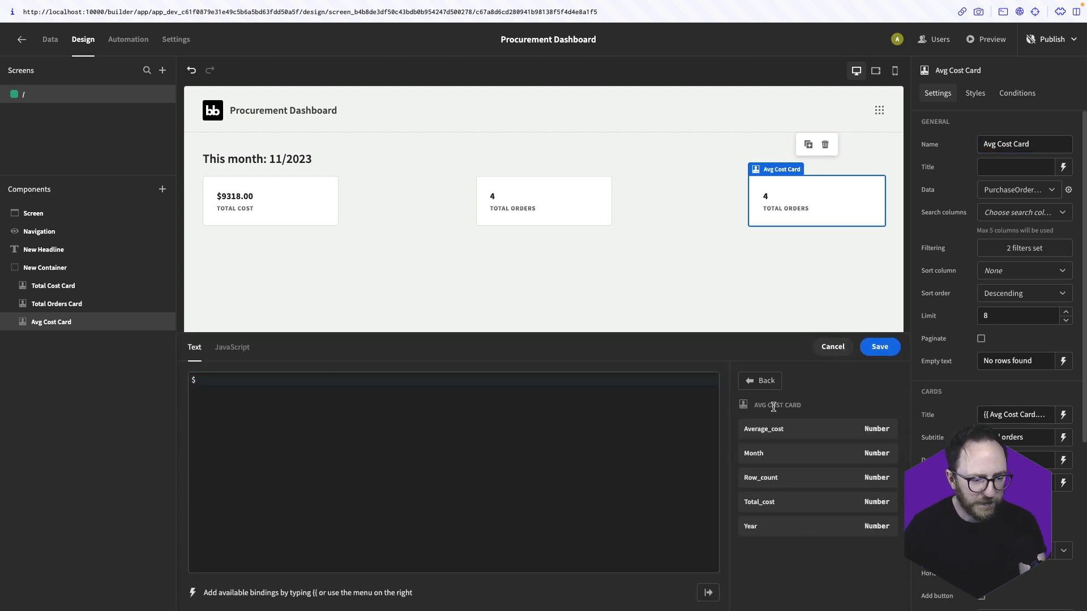
pyautogui.click(789, 434)
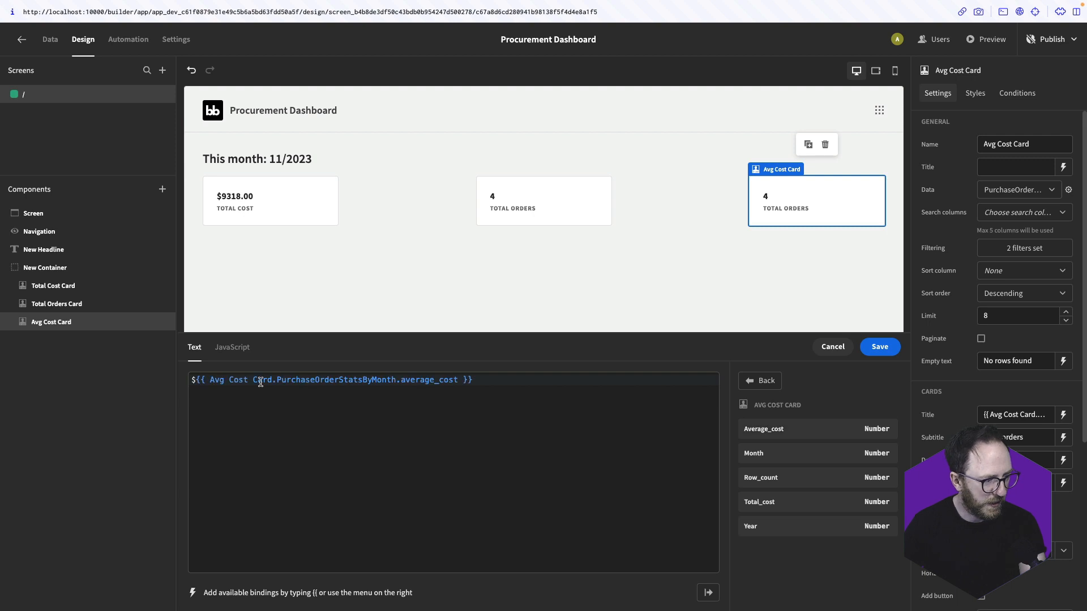
# Format average_cost in the title binding to 2 decimals with the toFixed helper and save it
pyautogui.click(212, 380)
pyautogui.write('tof')
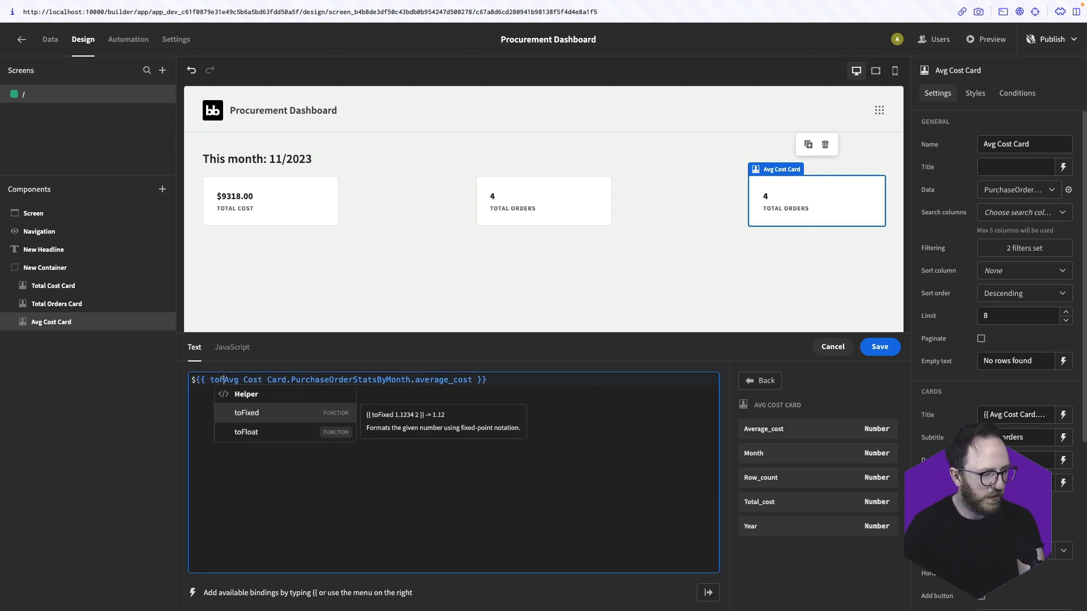
pyautogui.write('ixed')
pyautogui.press('End')
pyautogui.press('Left')
pyautogui.press('Left')
pyautogui.write('2')
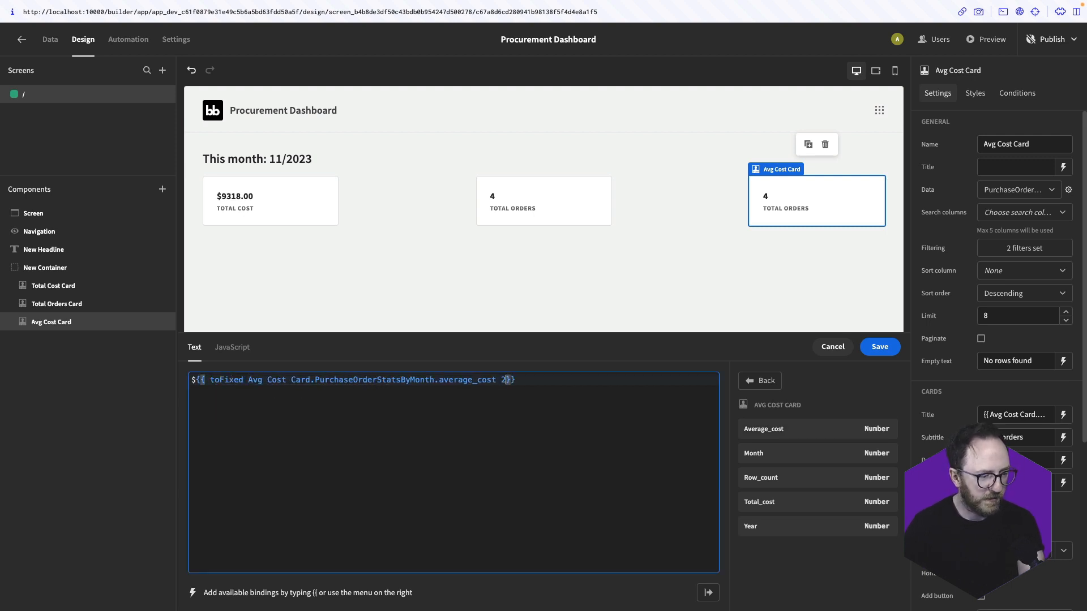
pyautogui.click(880, 346)
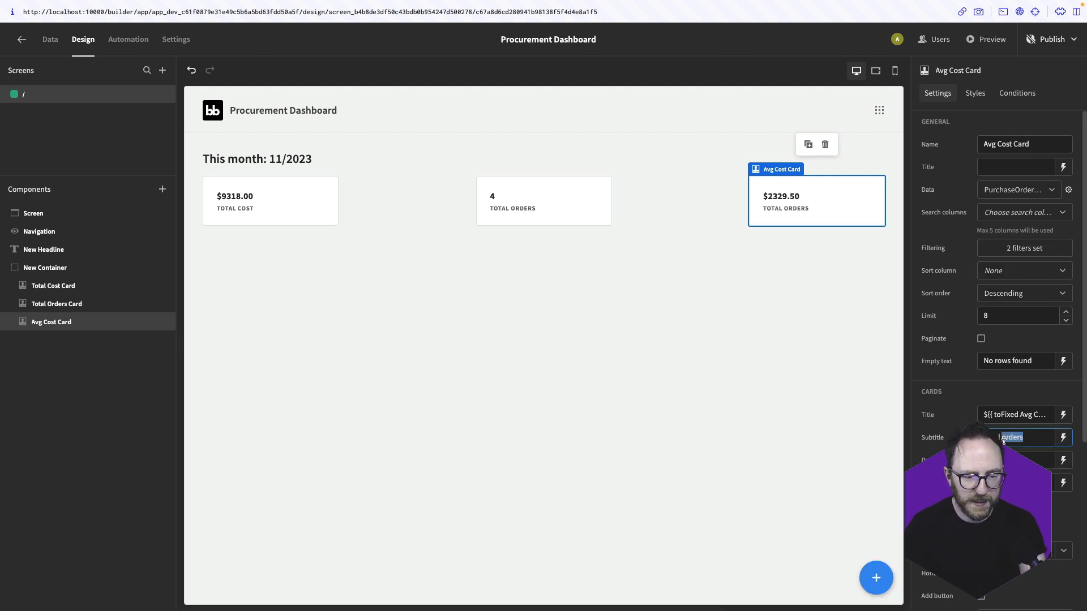
# Set the subtitle of Avg Cost Card to "Average Cost"
pyautogui.write('Aver')
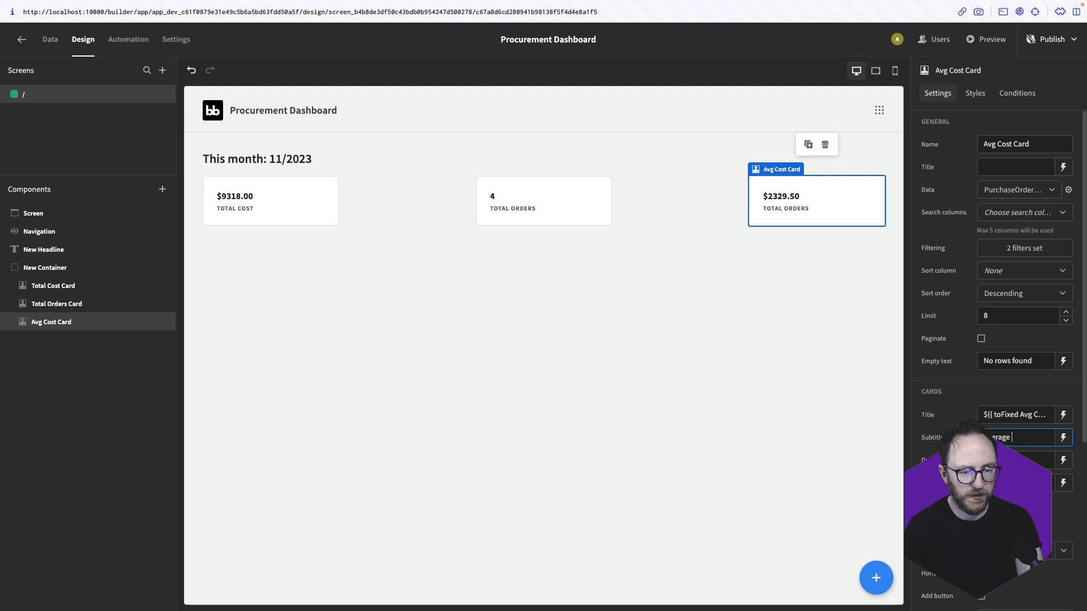
pyautogui.write('age Cost')
pyautogui.click(485, 454)
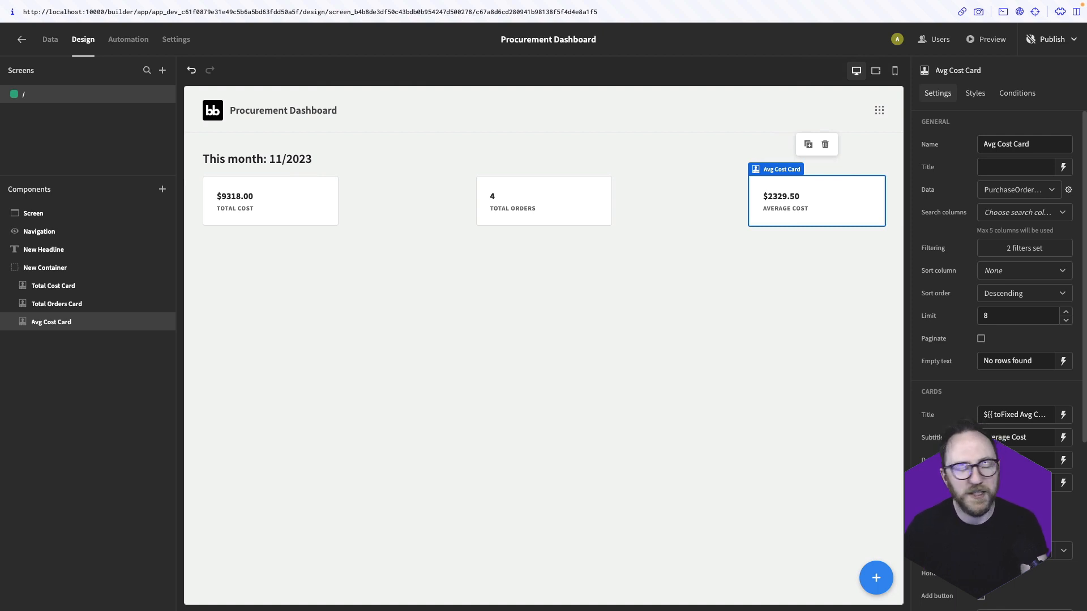
# Add a container after Avg Cost Card and set its direction to a vertical column
pyautogui.click(874, 579)
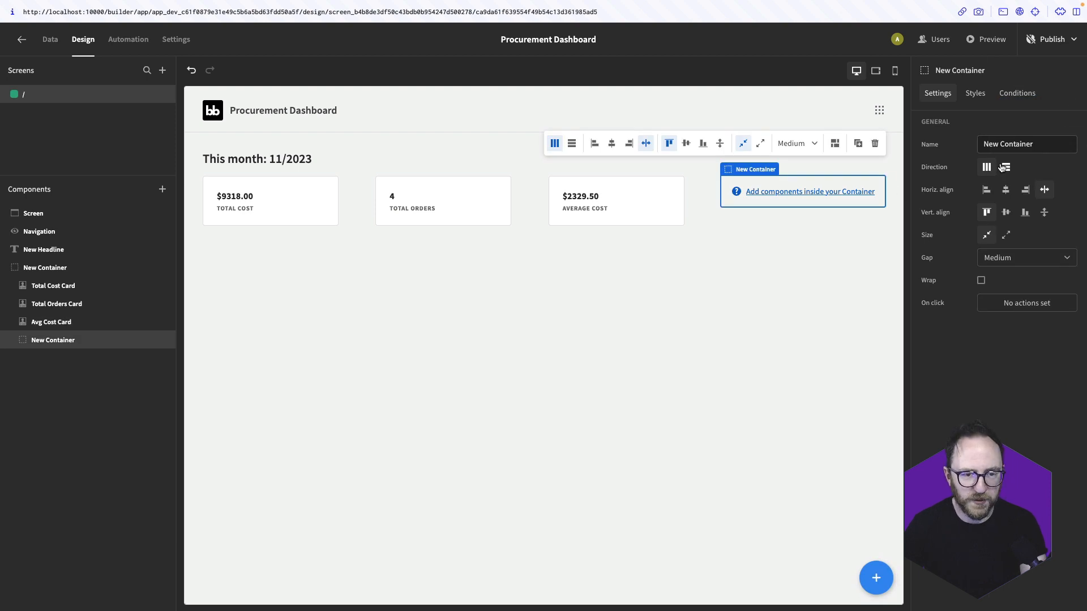
pyautogui.click(1005, 167)
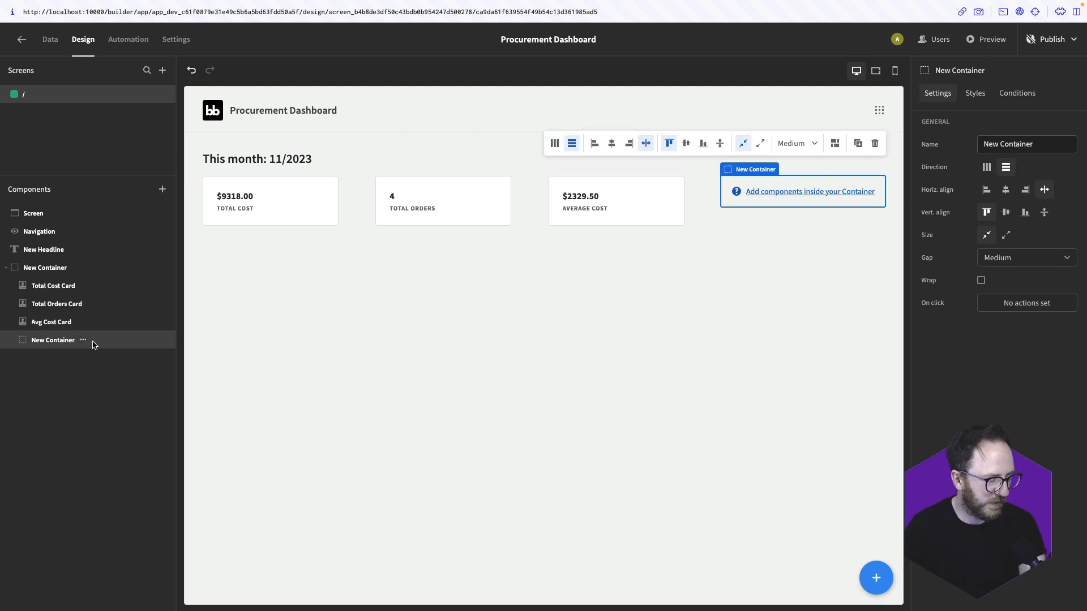
# Create a new custom query on the PostgreSQL source and name it PurchaseOrderStatsByMonthByCategory
pyautogui.click(50, 39)
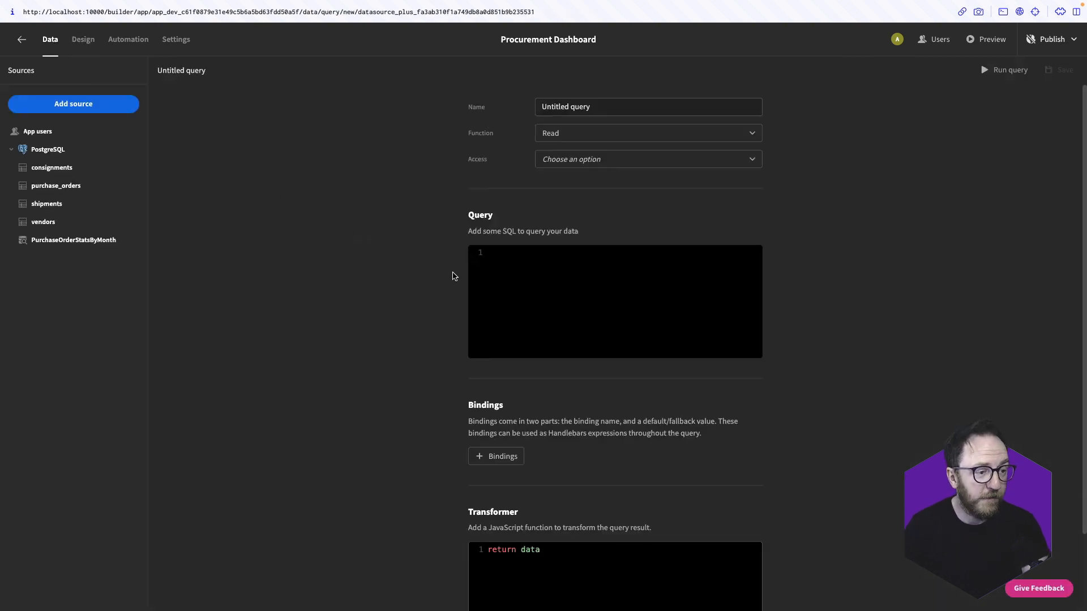
pyautogui.tripleClick(585, 106)
pyautogui.press('BackSpace')
pyautogui.write('P')
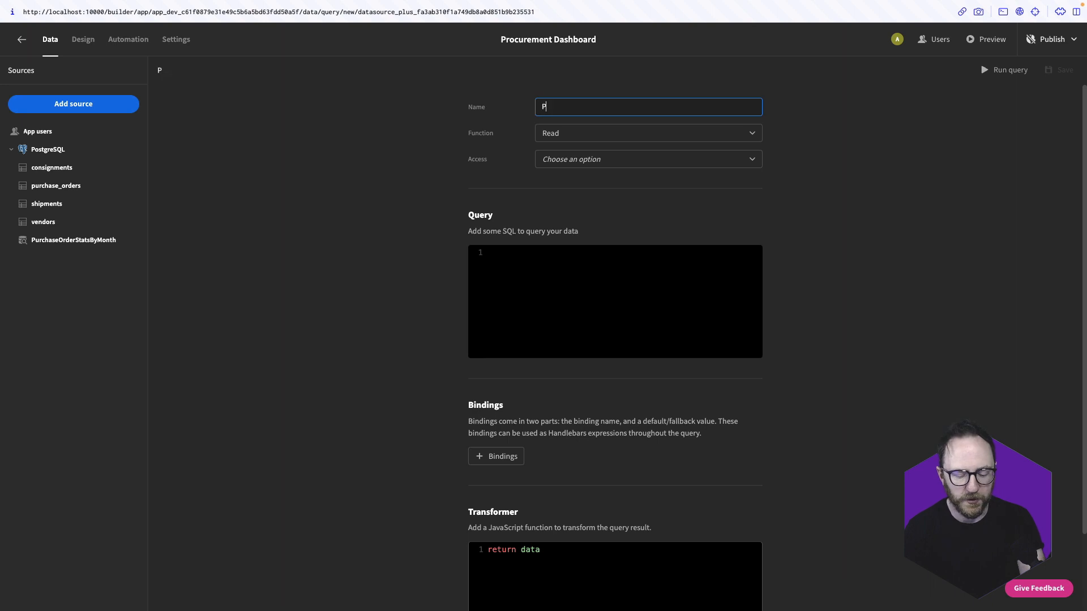
pyautogui.write('urchaseOrderSt')
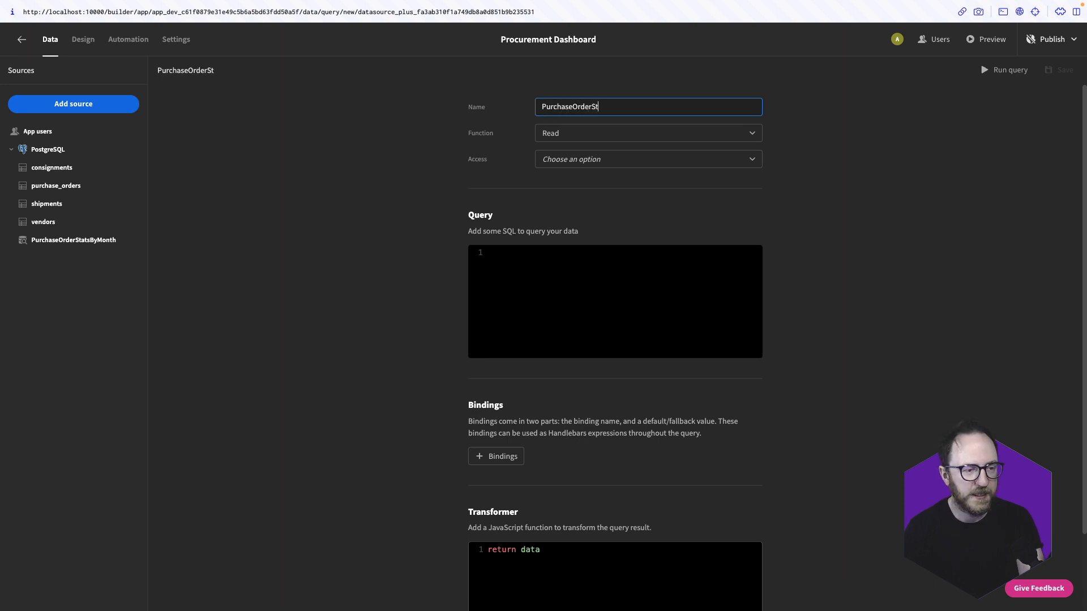
pyautogui.write('atsByMont')
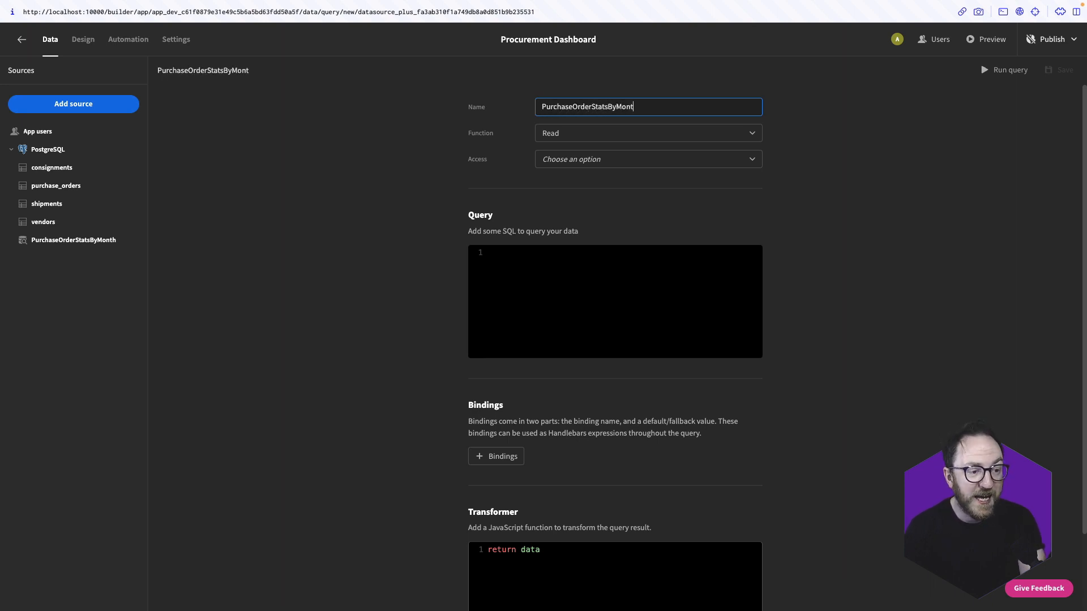
pyautogui.write('hByCateg')
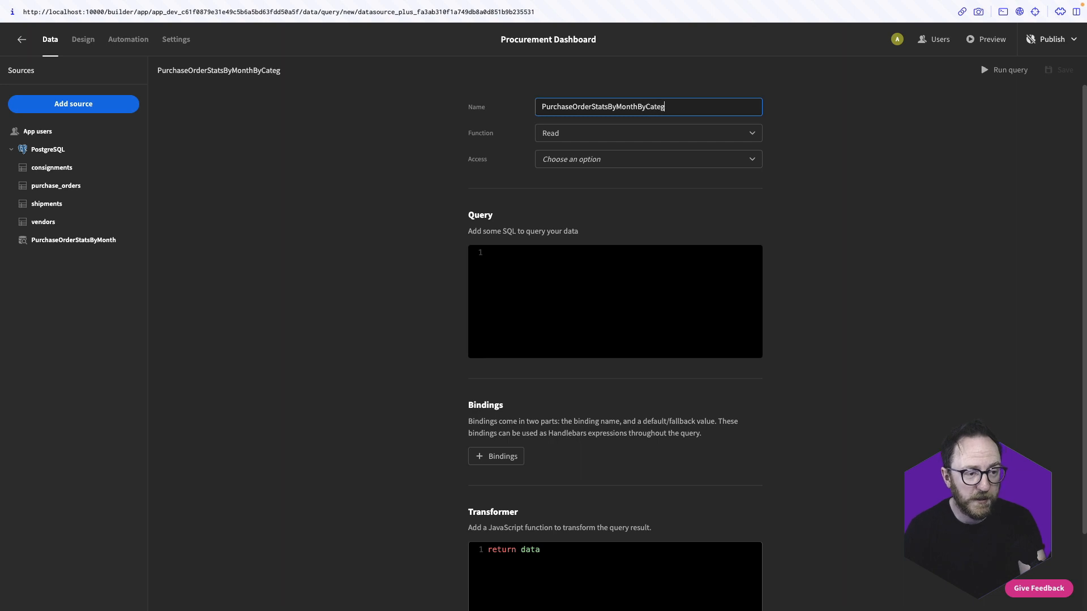
pyautogui.write('ory')
# Paste the copied category statistics SQL into the query, add the missing SELECT line above it and indent v.category
pyautogui.click(558, 255)
pyautogui.hotkey('ctrl', 'v')
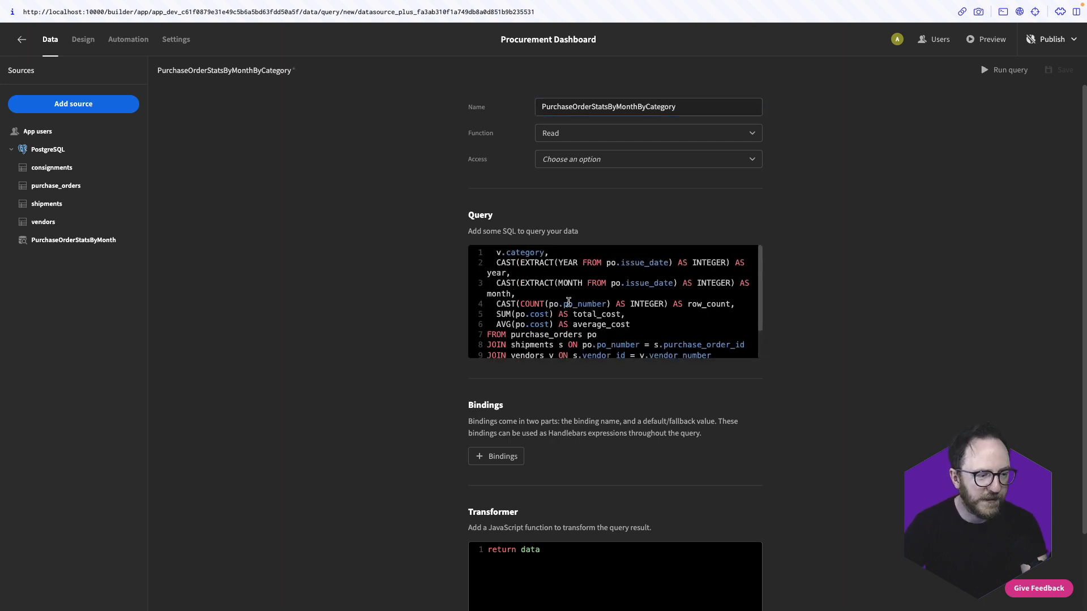
pyautogui.press('Return')
pyautogui.press('Up')
pyautogui.write('SELECT')
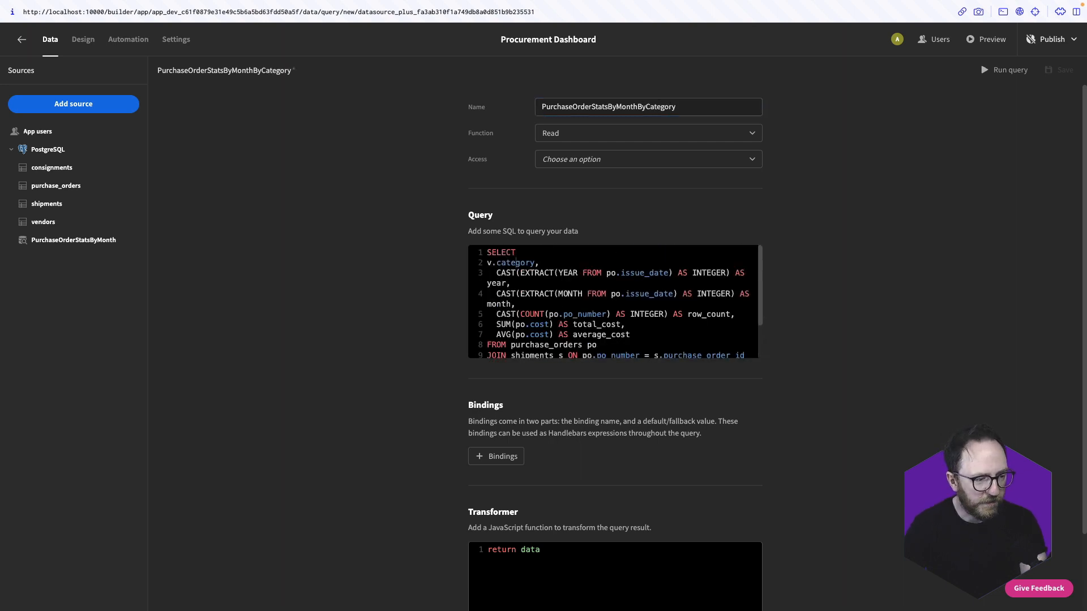
pyautogui.press('Down')
pyautogui.press('Tab')
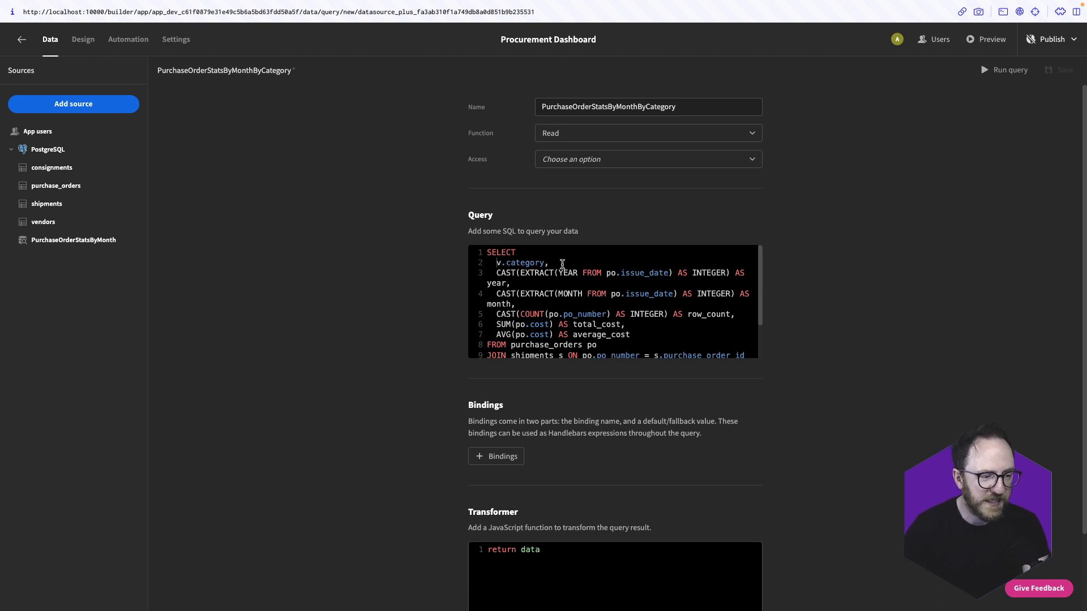
pyautogui.moveTo(550, 263); pyautogui.dragTo(473, 267)
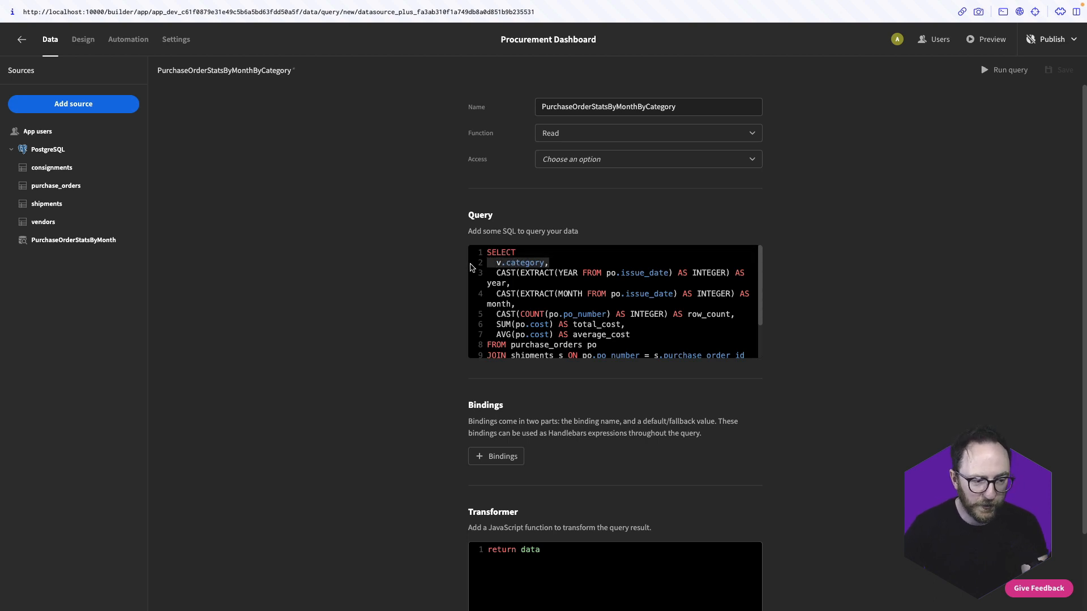
pyautogui.doubleClick(611, 273)
pyautogui.doubleClick(614, 293)
pyautogui.doubleClick(552, 315)
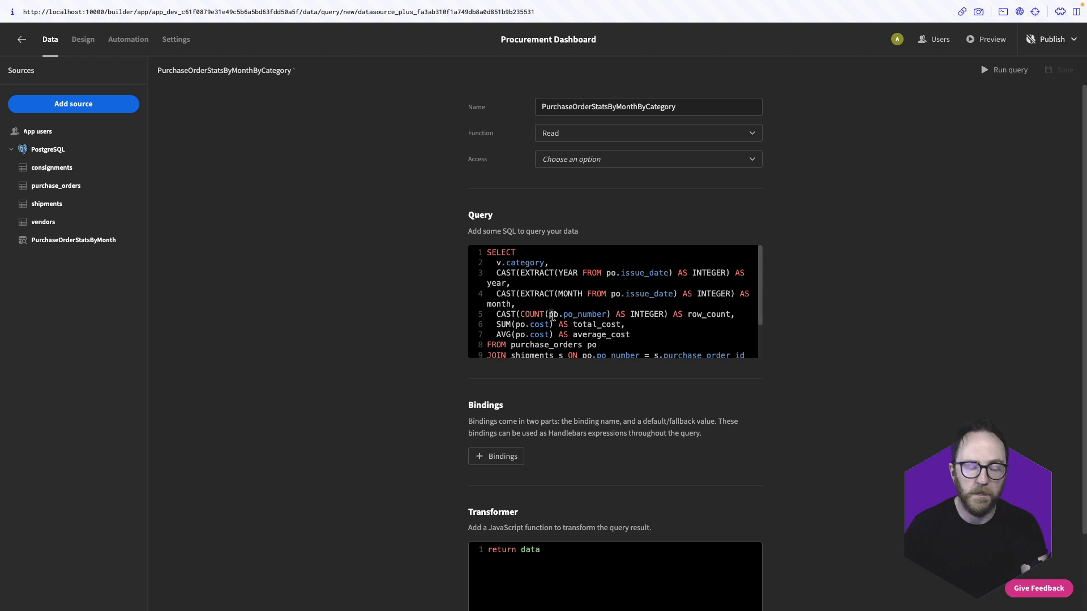
# Review the query's FROM purchase_orders line, its joins to shipments and vendors, and its grouping by v.category, year and month
pyautogui.scroll(-1, 580, 340)
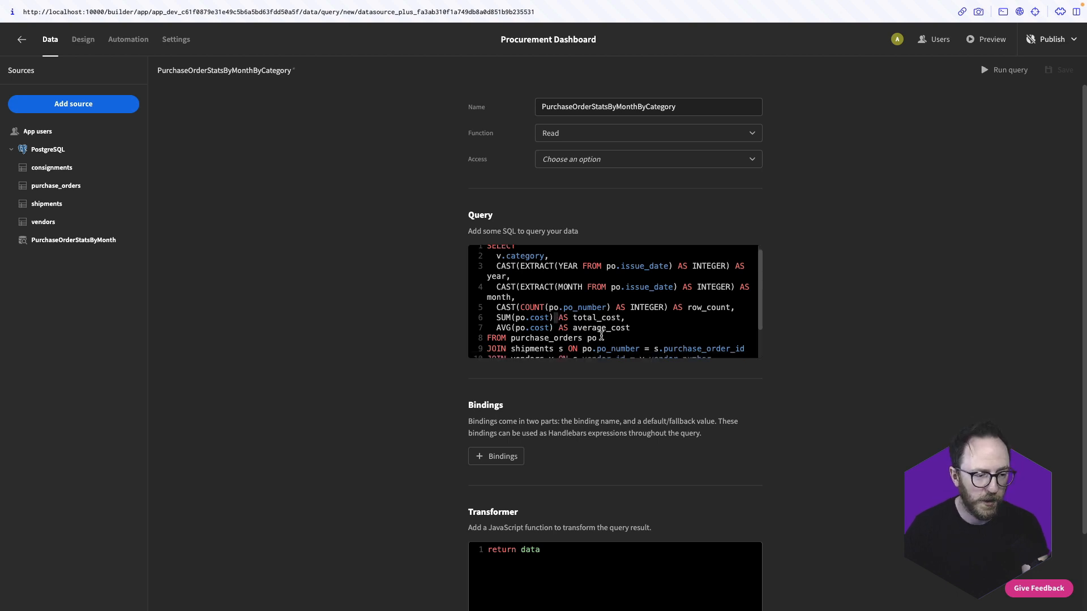
pyautogui.moveTo(597, 338); pyautogui.dragTo(486, 337)
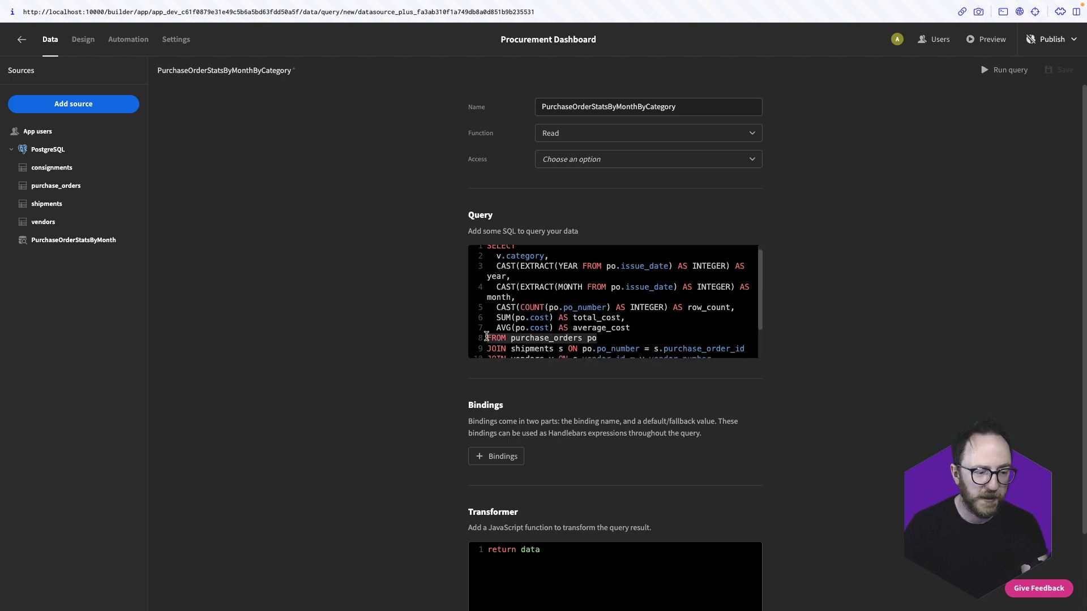
pyautogui.scroll(-3, 498, 329)
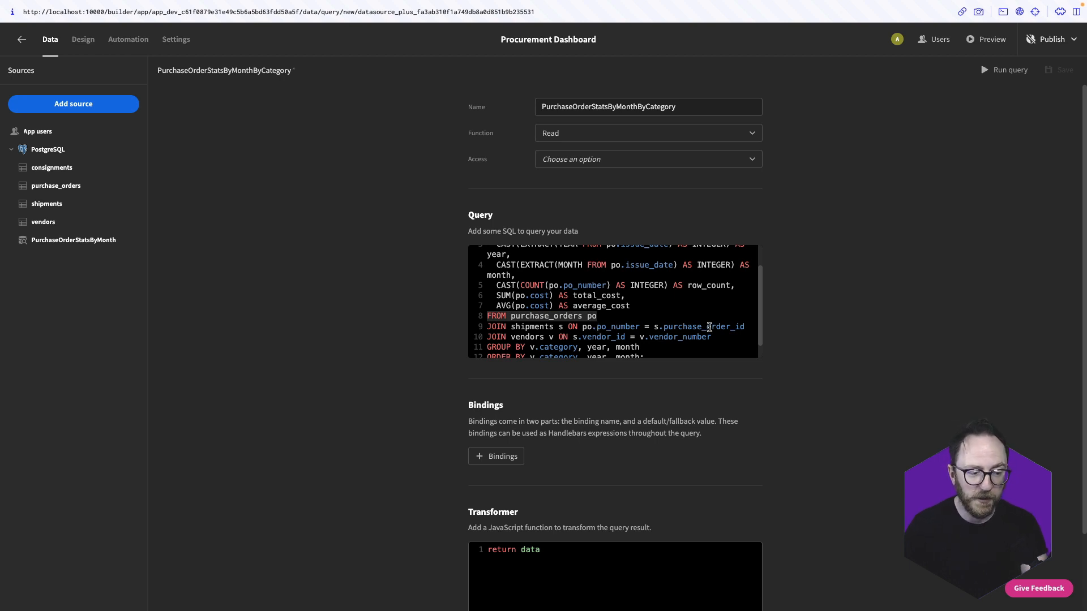
pyautogui.click(573, 338)
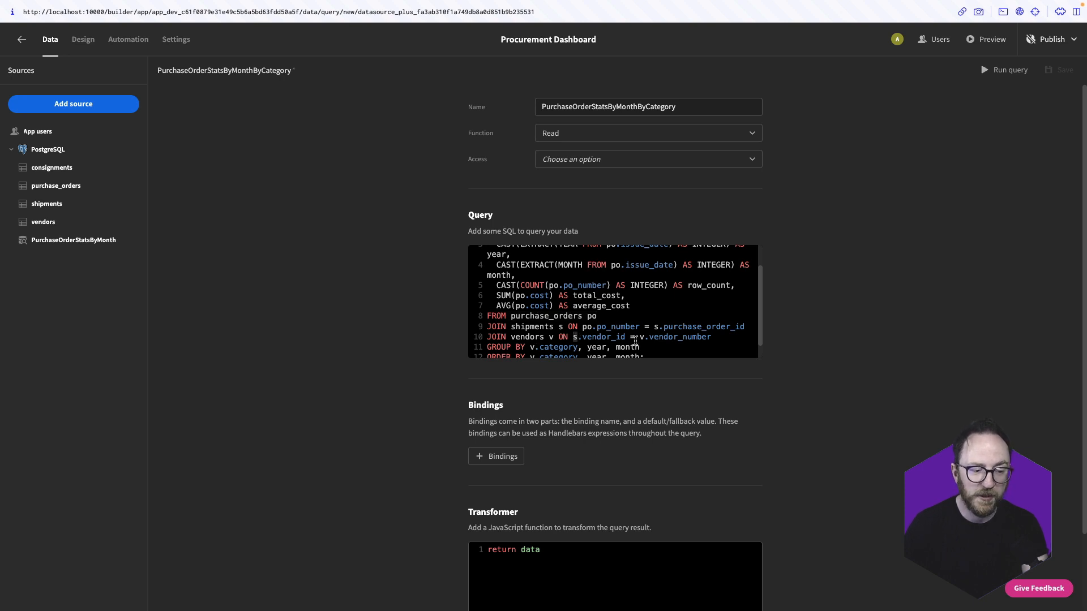
pyautogui.scroll(-1, 648, 352)
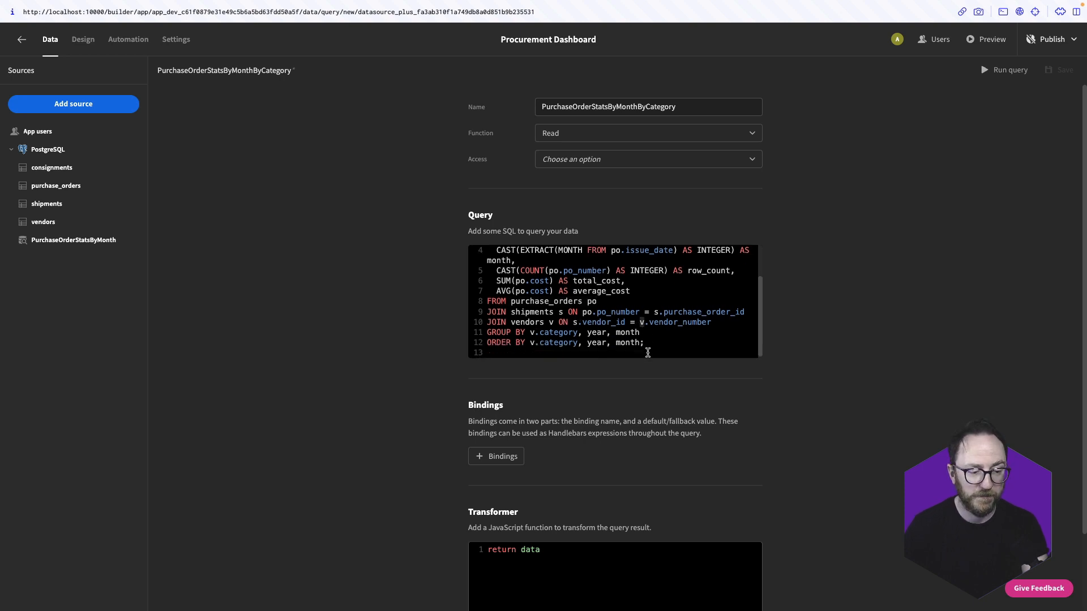
pyautogui.moveTo(528, 330); pyautogui.dragTo(574, 330)
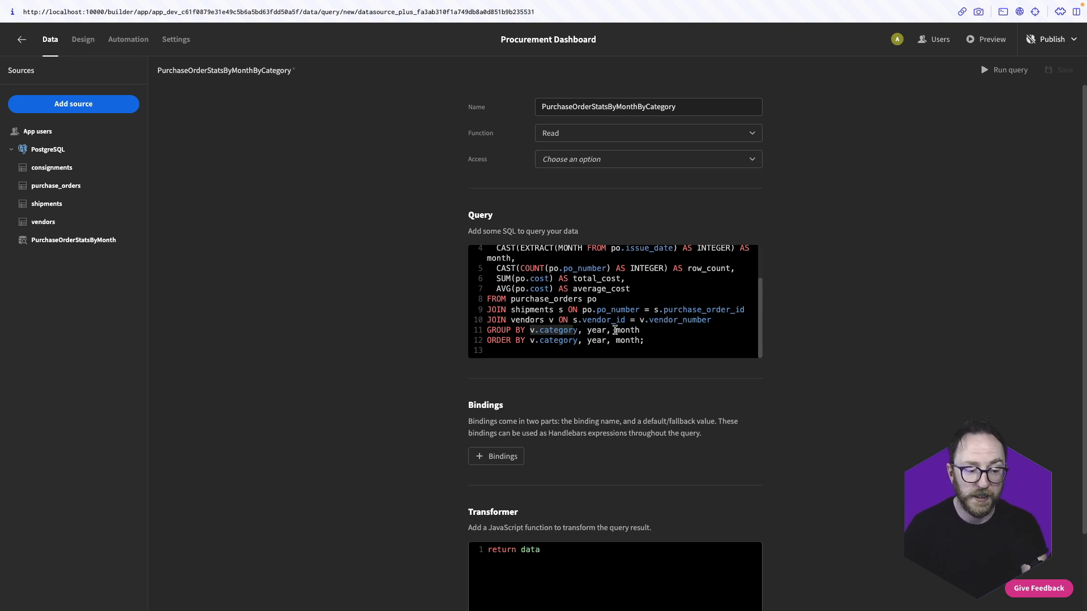
# Run the category query, check its JSON, schema and preview results, and save it
pyautogui.click(982, 70)
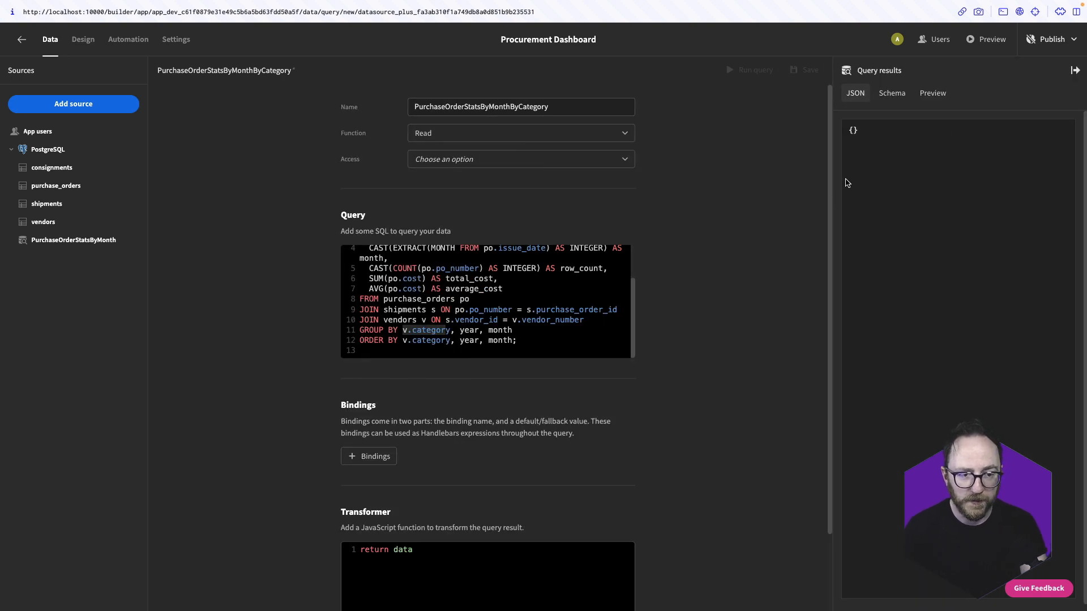
pyautogui.moveTo(859, 140); pyautogui.dragTo(1005, 140)
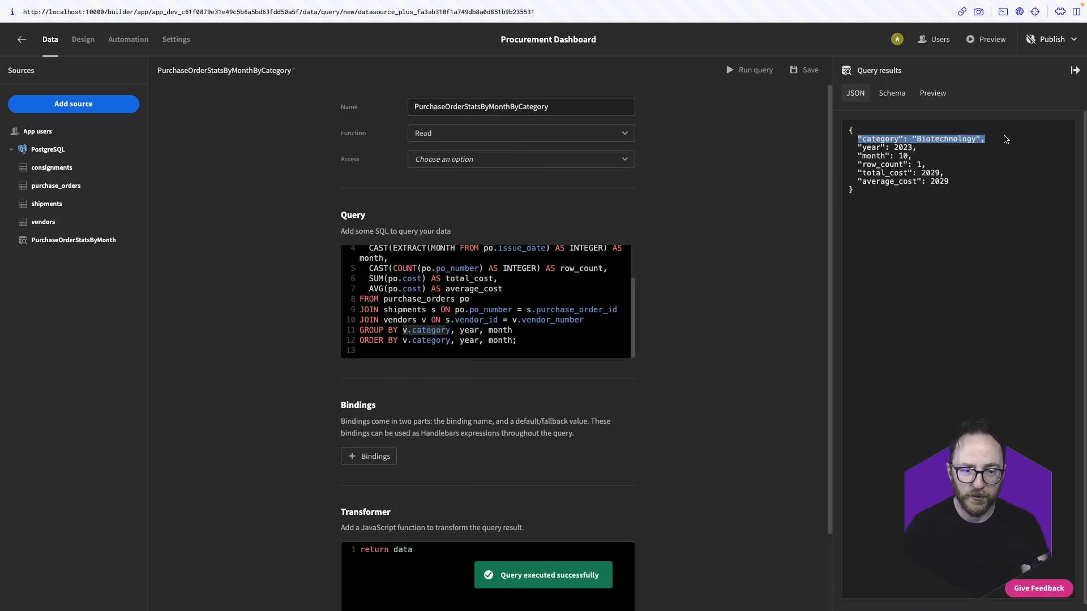
pyautogui.click(1000, 163)
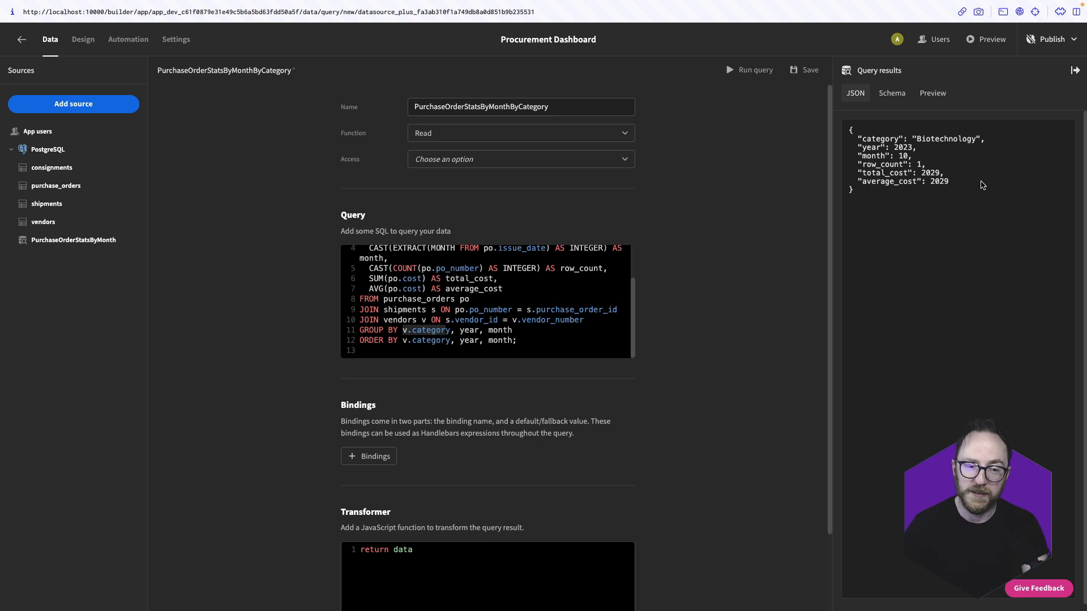
pyautogui.click(892, 94)
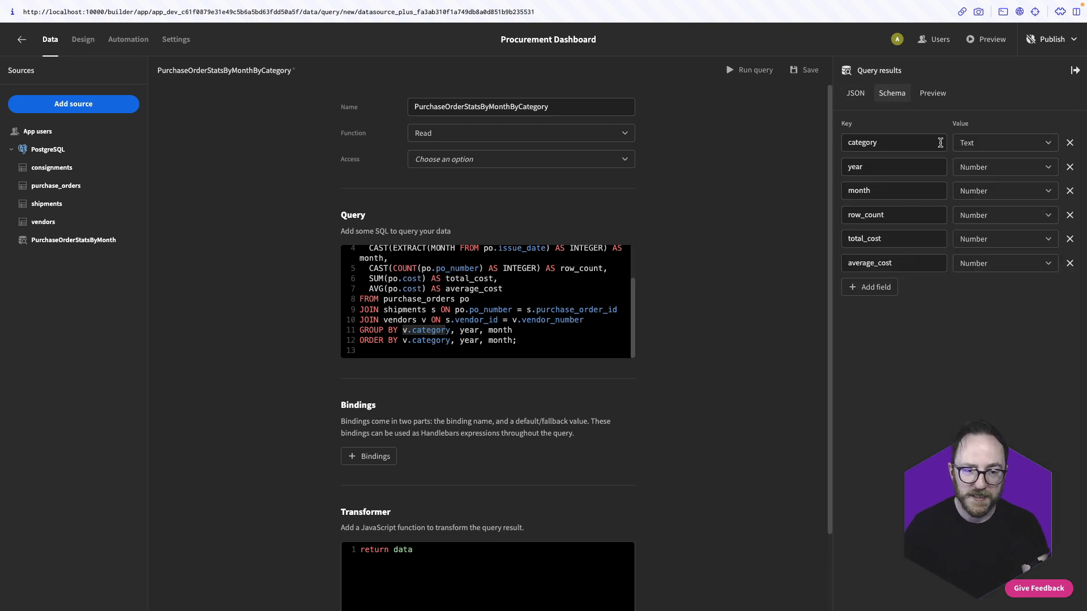
pyautogui.click(940, 96)
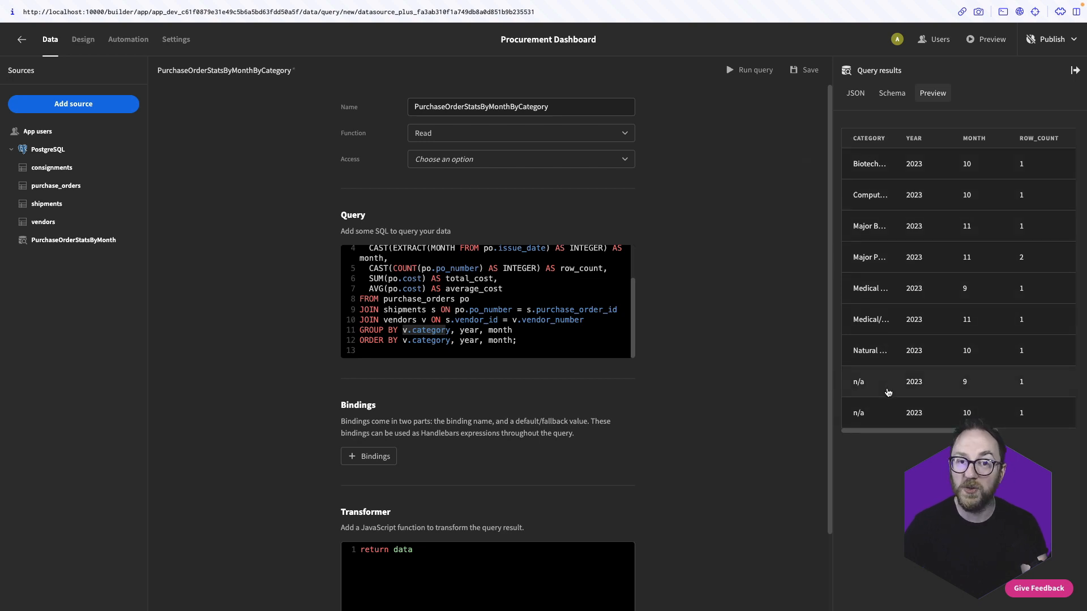
pyautogui.click(797, 73)
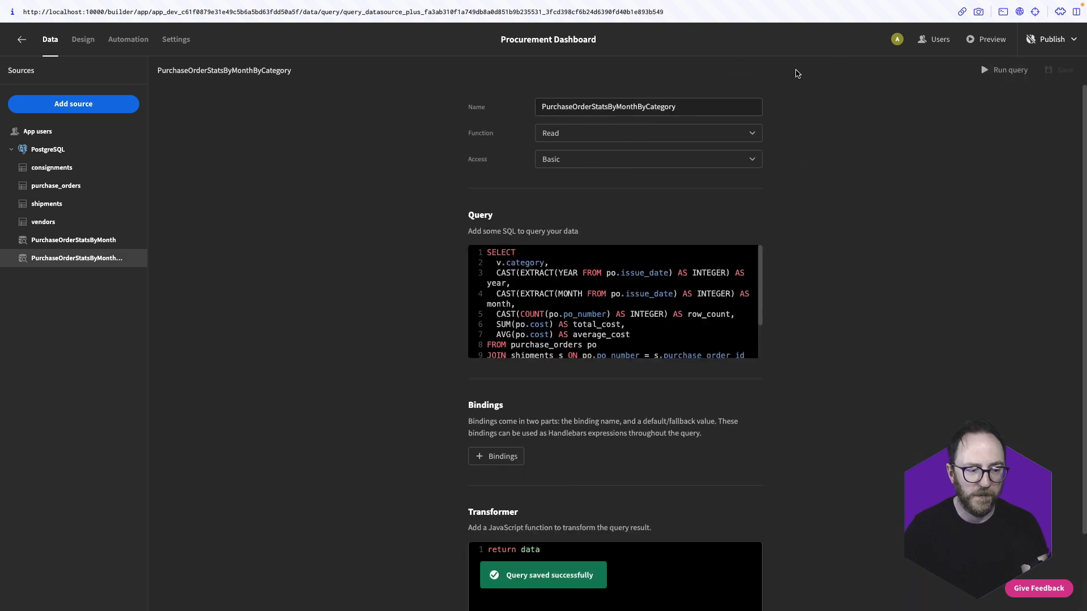
# Return to the screen design and add a chart block inside the empty container below the cards
pyautogui.click(84, 41)
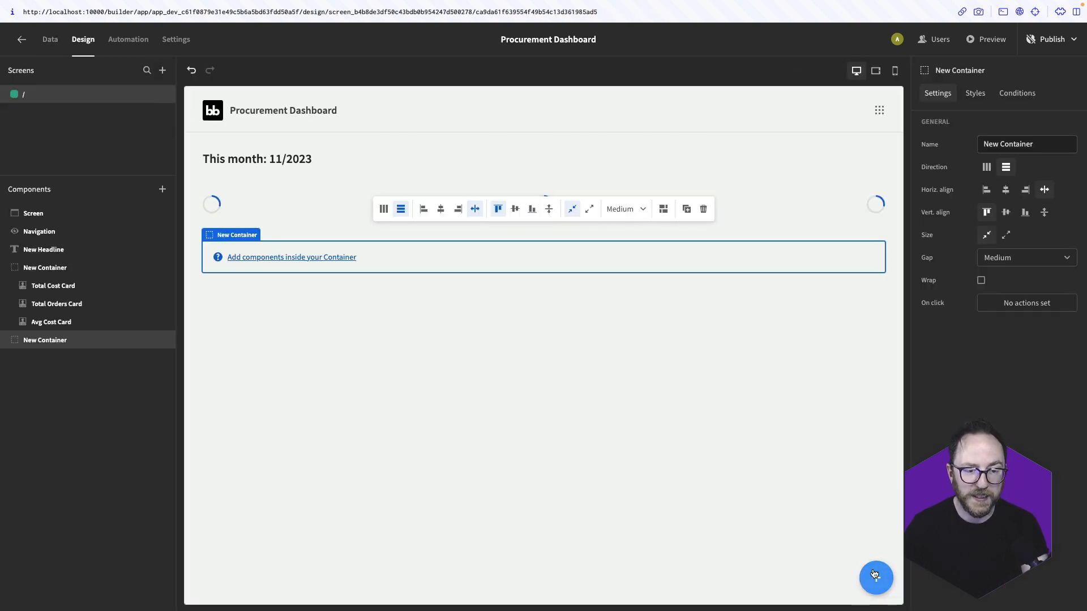
pyautogui.click(876, 577)
pyautogui.write('chart')
pyautogui.click(960, 145)
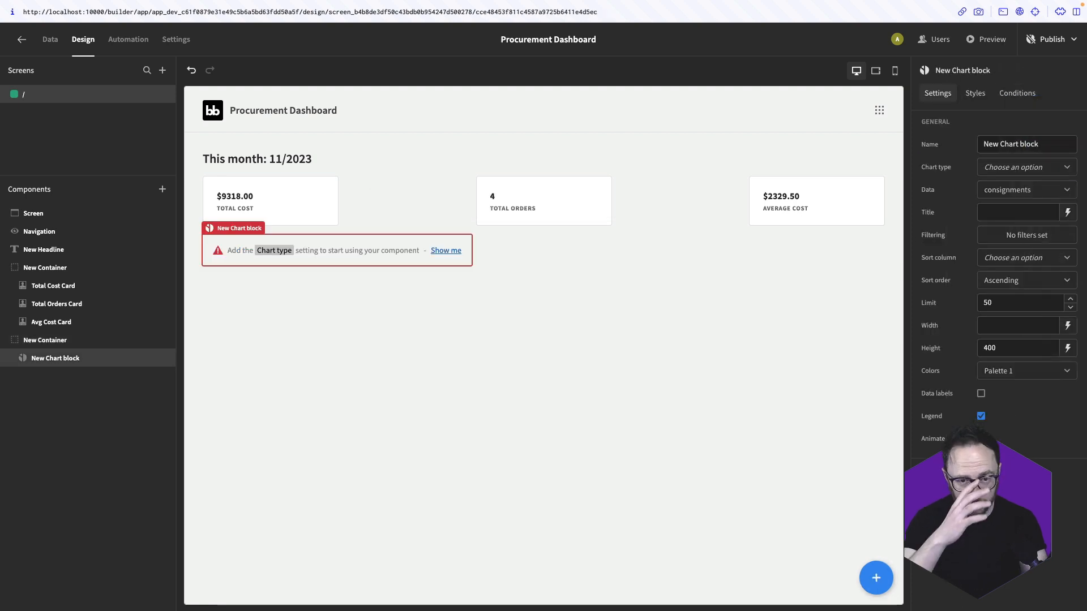
# Set the new chart block's type to Pie and its data to the PurchaseOrderStatsByMonthByCategory query
pyautogui.click(1035, 168)
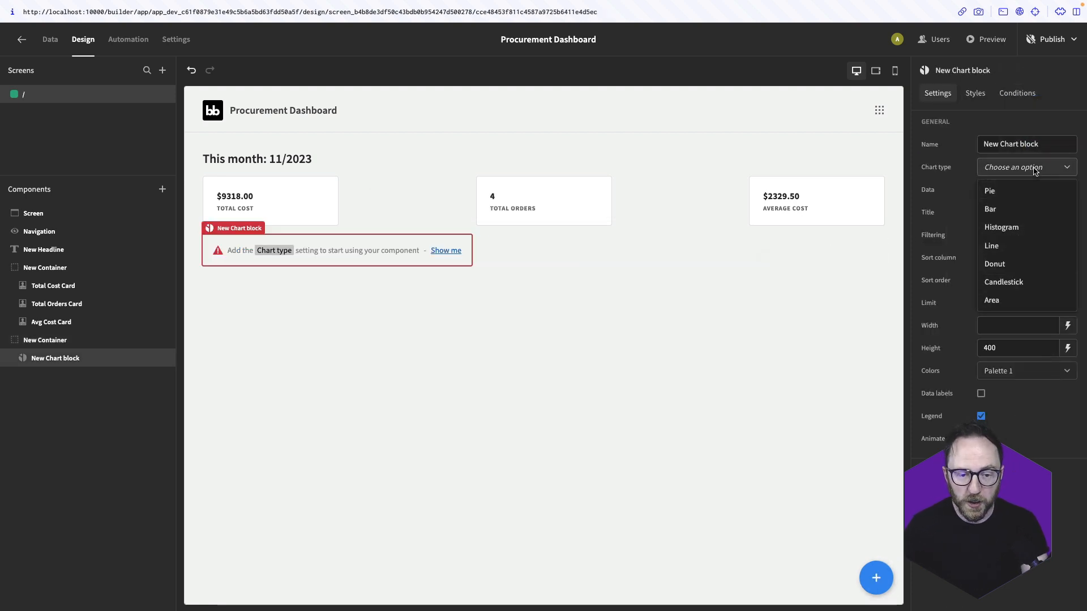
pyautogui.click(1009, 197)
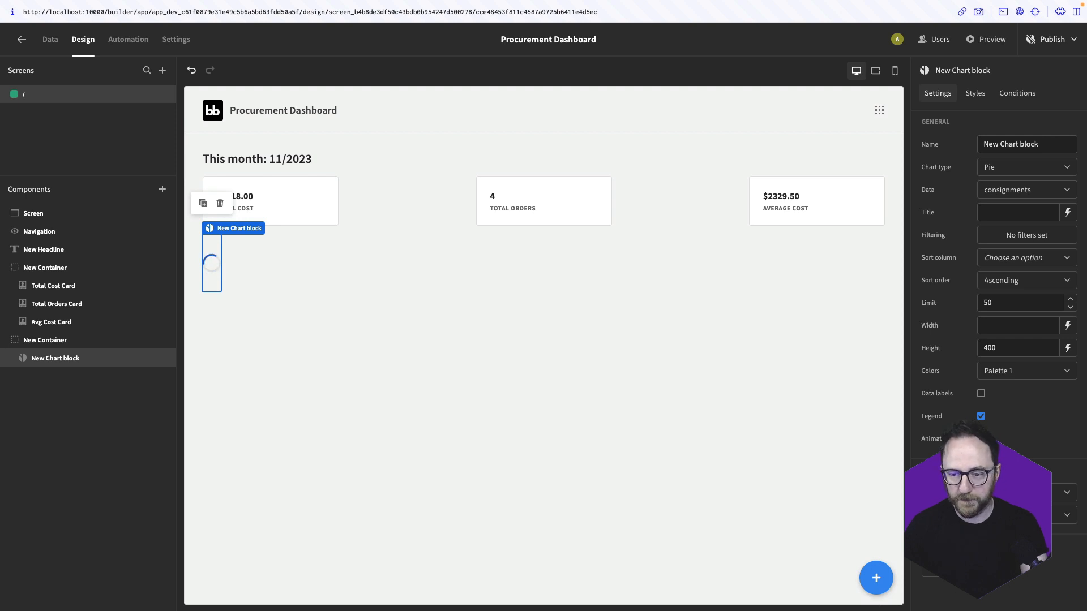
pyautogui.click(1003, 189)
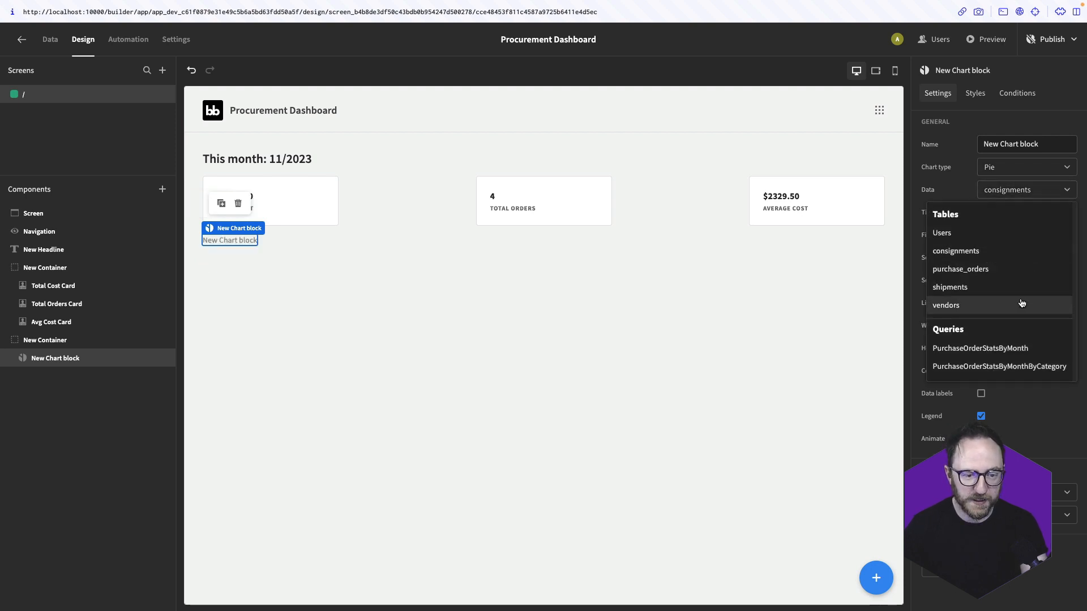
pyautogui.click(973, 361)
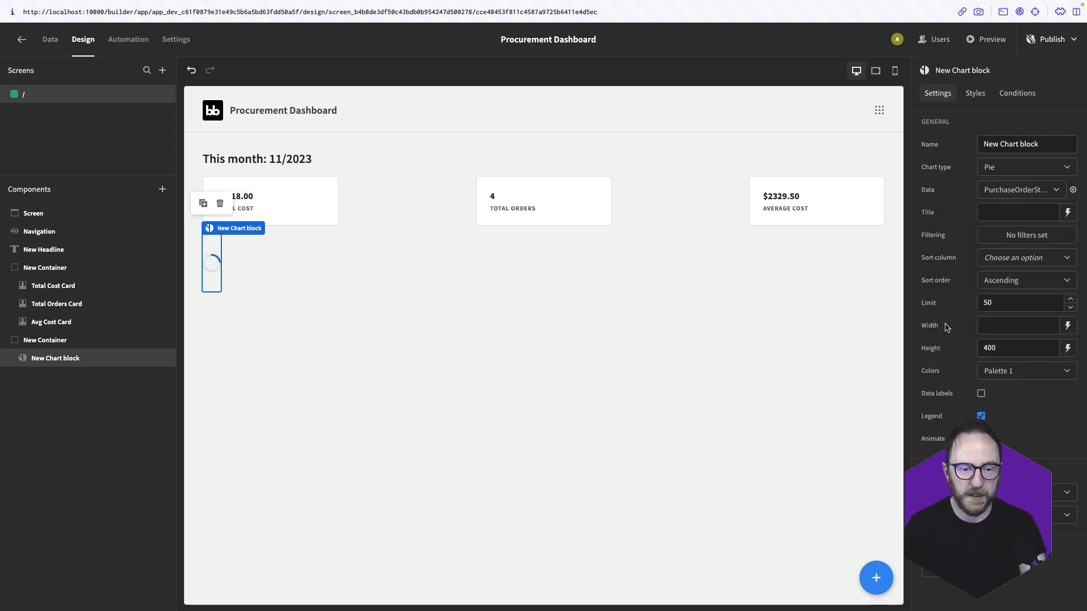
# Set the pie chart's label column to category and its data column to row_count
pyautogui.click(1019, 493)
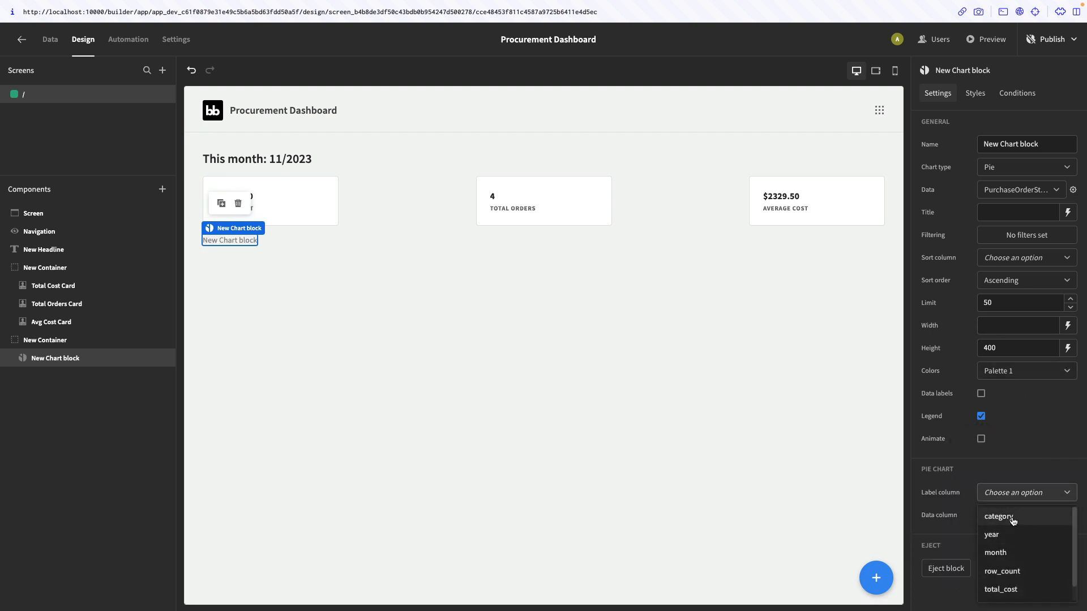
pyautogui.click(1012, 518)
pyautogui.click(1030, 515)
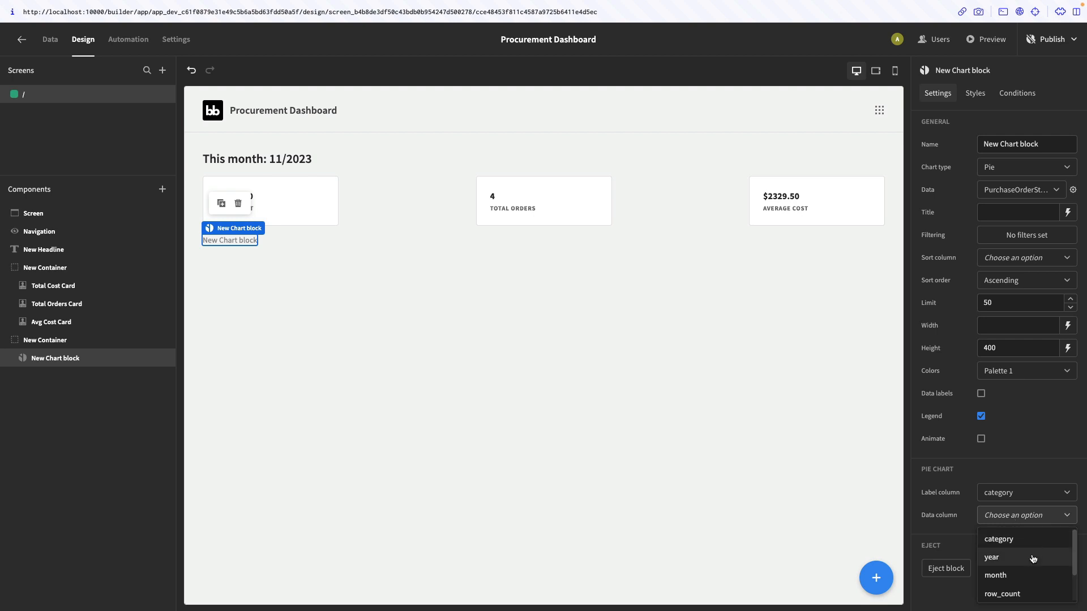
pyautogui.scroll(-1, 1032, 559)
pyautogui.click(1028, 589)
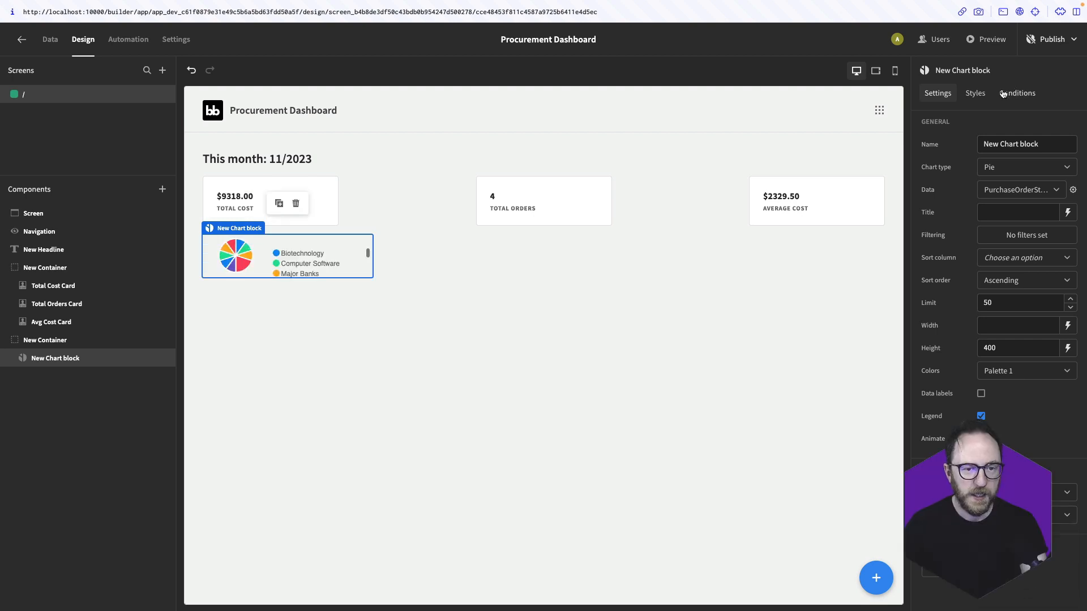
# Add a width rule to the chart block's custom CSS and save it
pyautogui.click(979, 95)
pyautogui.click(969, 270)
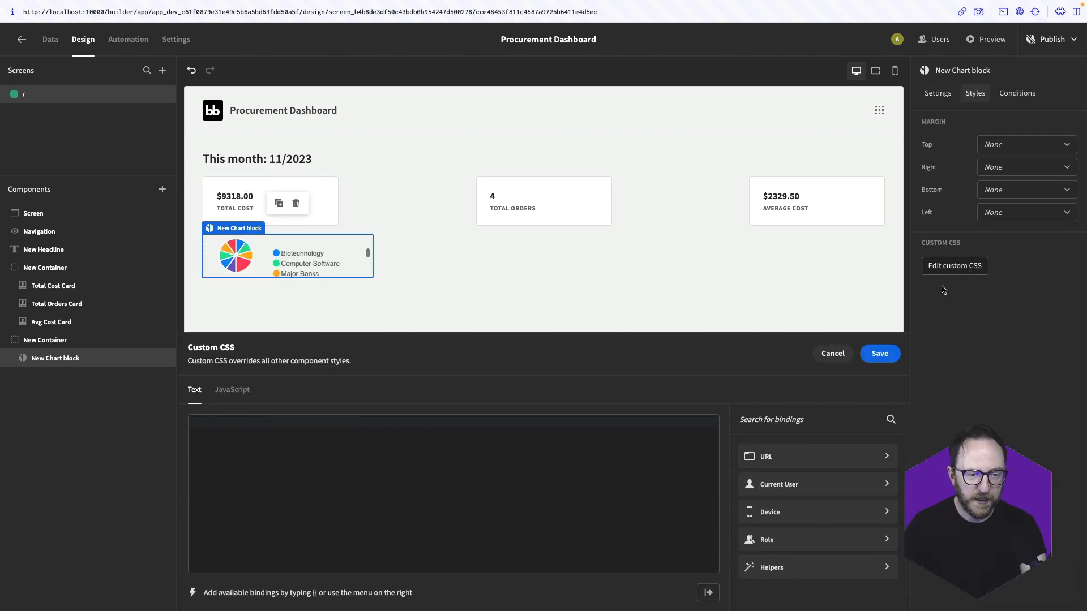
pyautogui.click(554, 462)
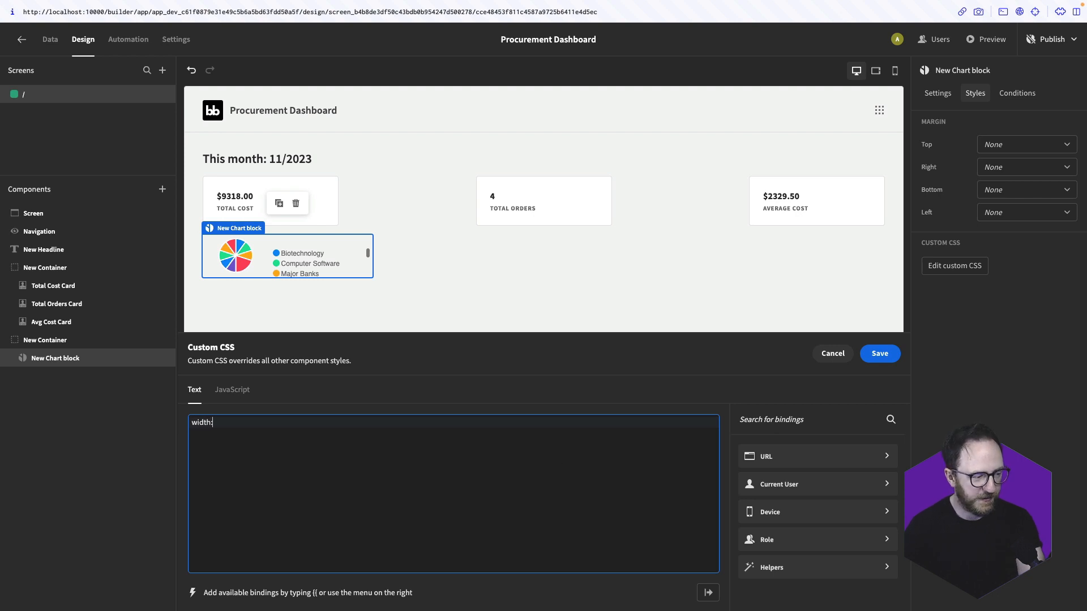
pyautogui.click(866, 354)
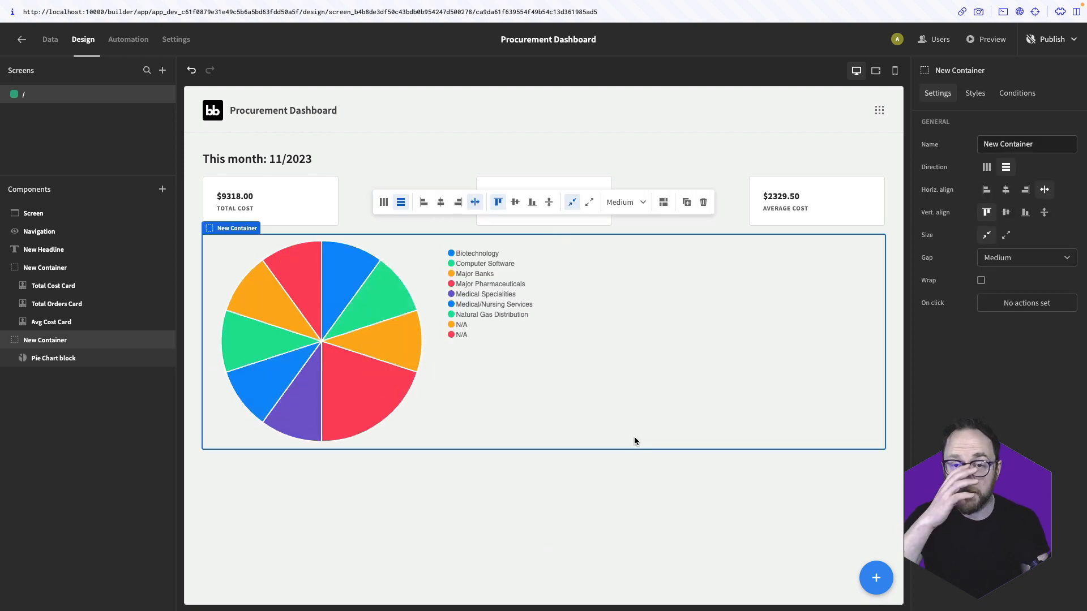
# Add a filter to the Pie Chart block where year equals the binding {{ date now "YYYY" }}
pyautogui.click(386, 366)
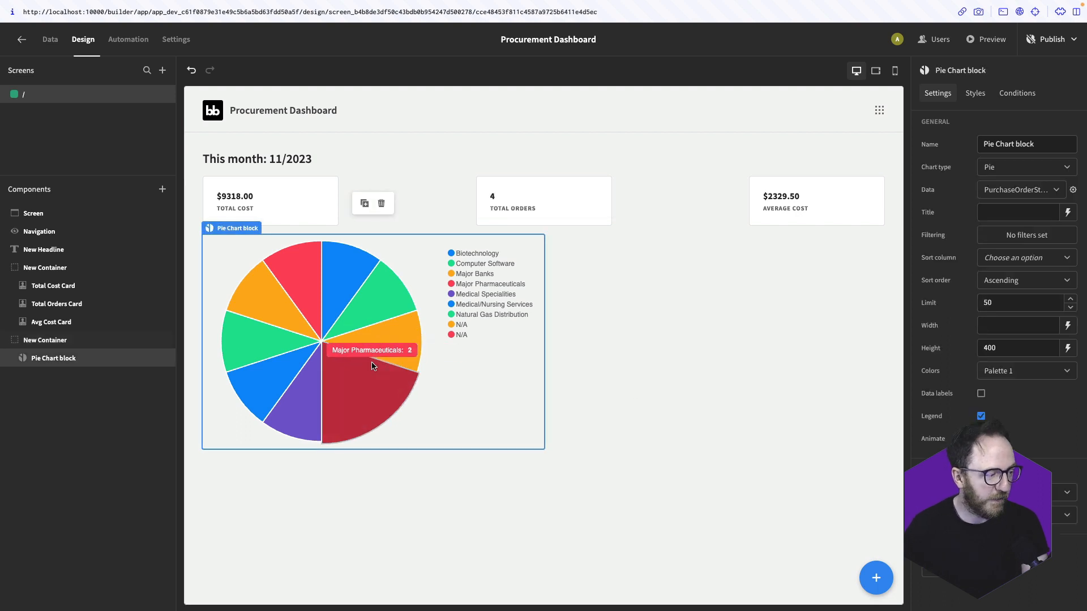
pyautogui.click(1026, 235)
pyautogui.click(296, 417)
pyautogui.click(308, 456)
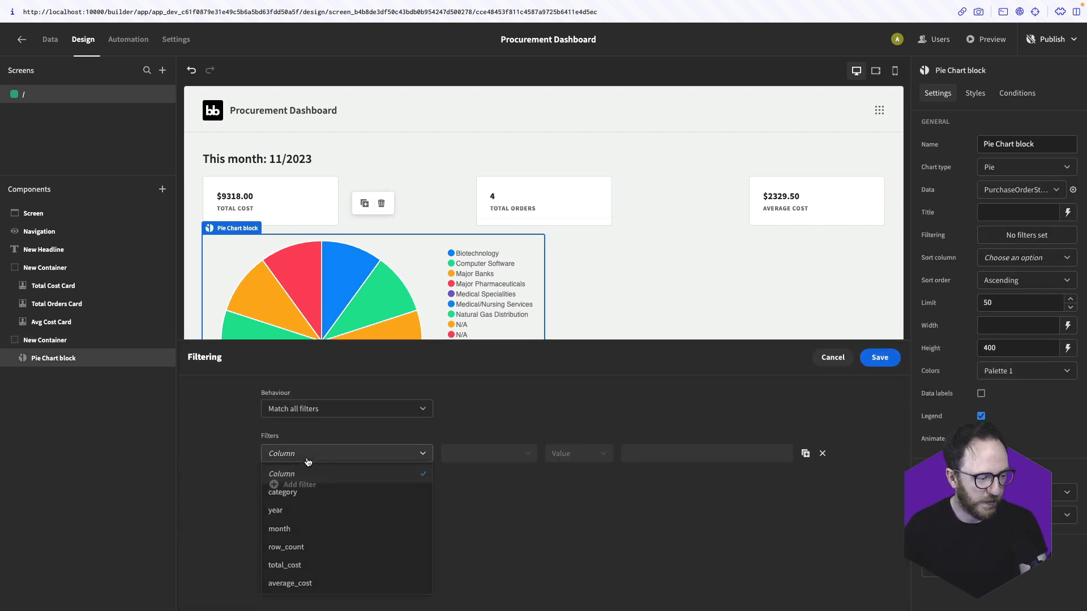
pyautogui.click(307, 511)
pyautogui.click(592, 455)
pyautogui.click(585, 496)
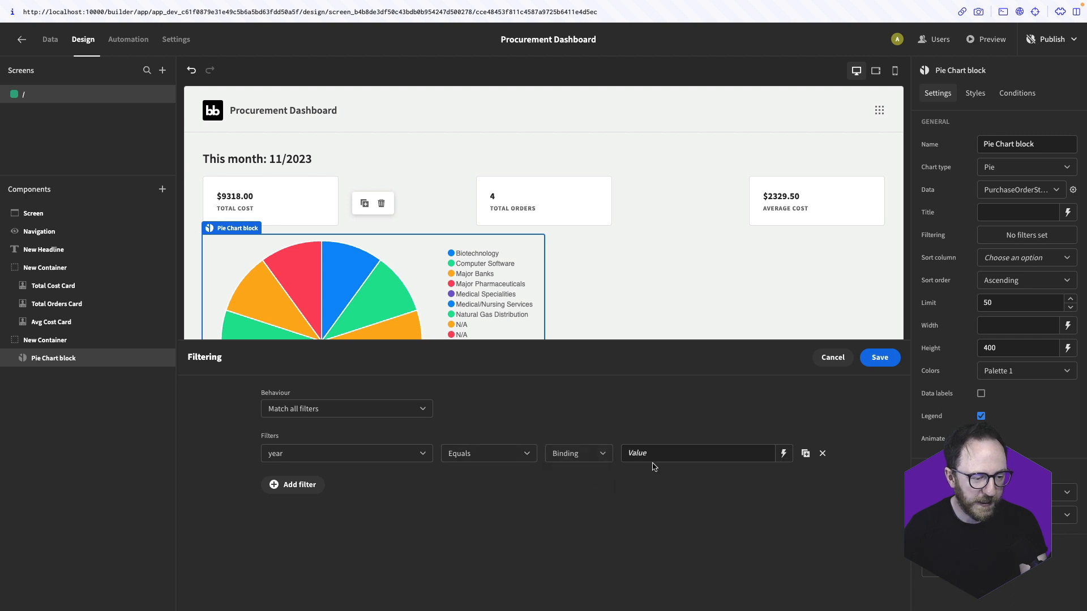
pyautogui.click(659, 446)
pyautogui.write('{{ date now "YYYY"')
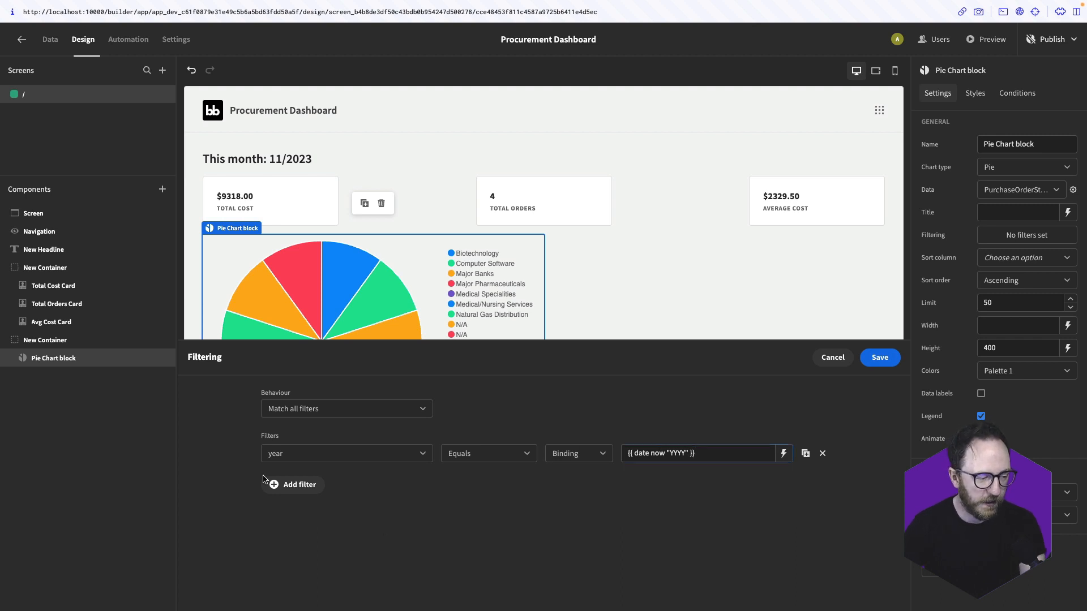
# Add a second filter where month equals a binding for the current month, and save the pie chart's filters
pyautogui.click(292, 485)
pyautogui.click(295, 475)
pyautogui.click(317, 545)
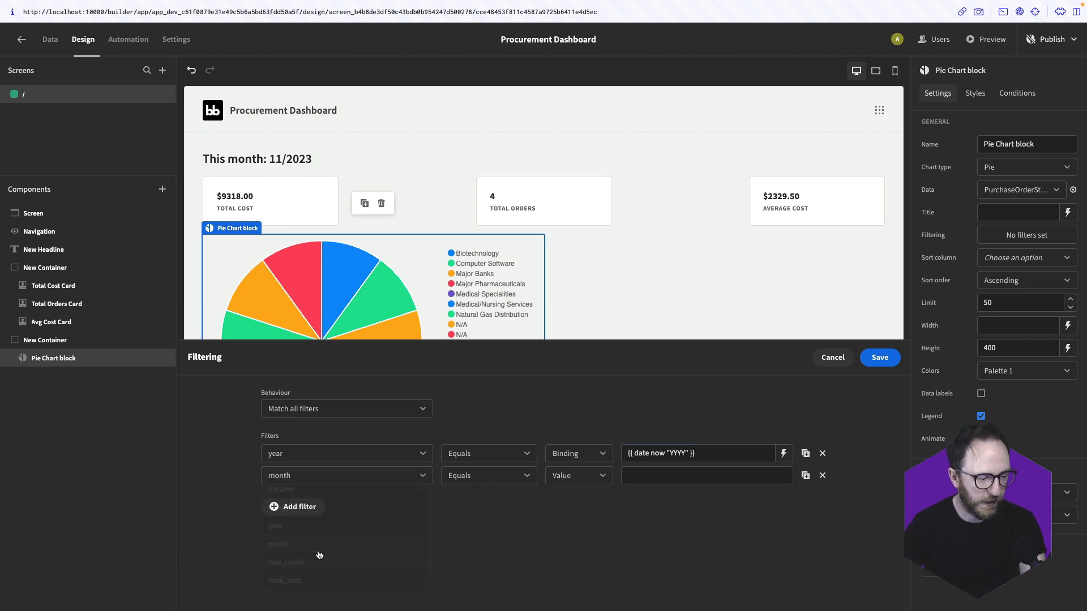
pyautogui.click(567, 475)
pyautogui.click(564, 517)
pyautogui.click(629, 478)
pyautogui.write('{')
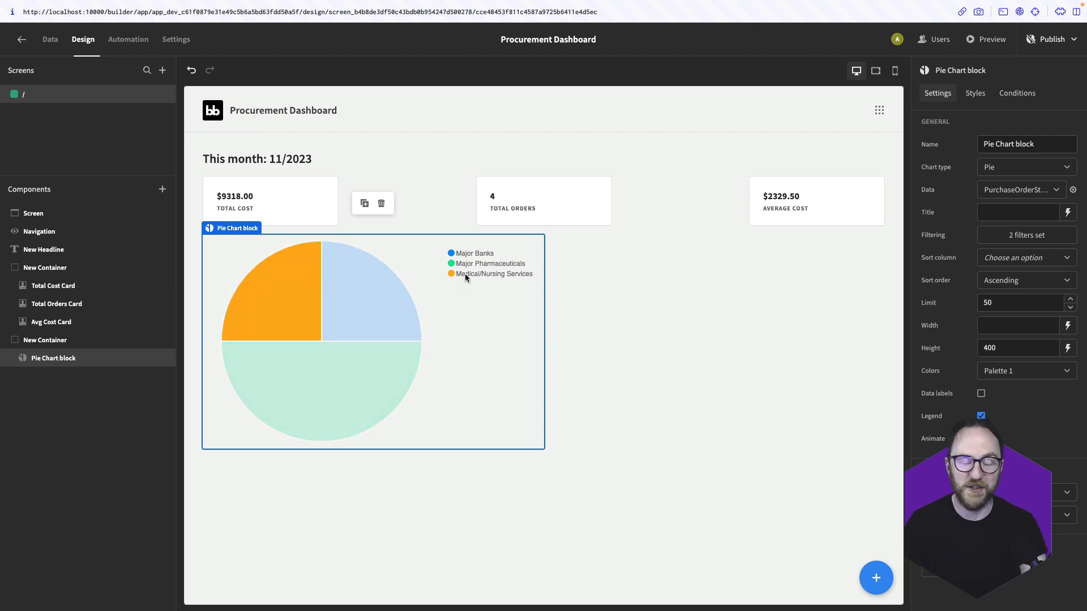
# Duplicate the Pie Chart block and rename the copy as "Bar chart Chart block"
pyautogui.rightClick(83, 361)
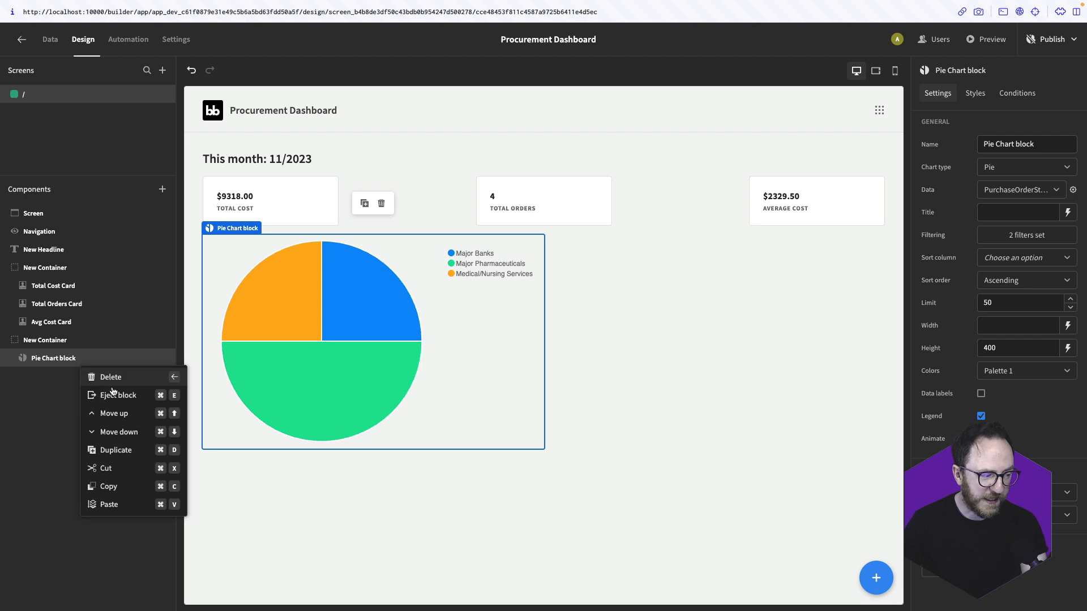
pyautogui.click(114, 449)
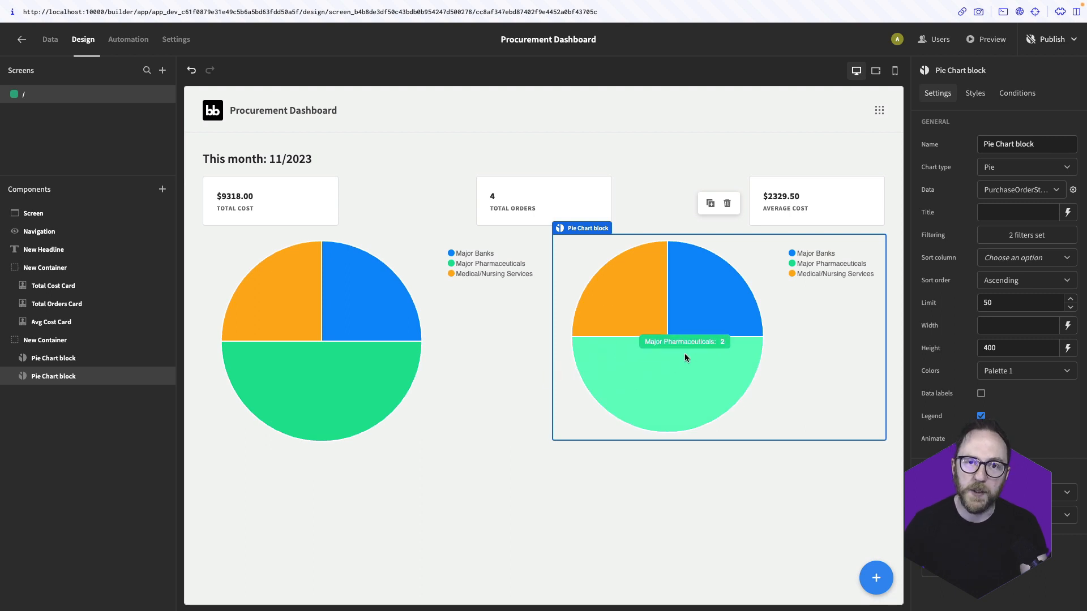
pyautogui.moveTo(710, 322)
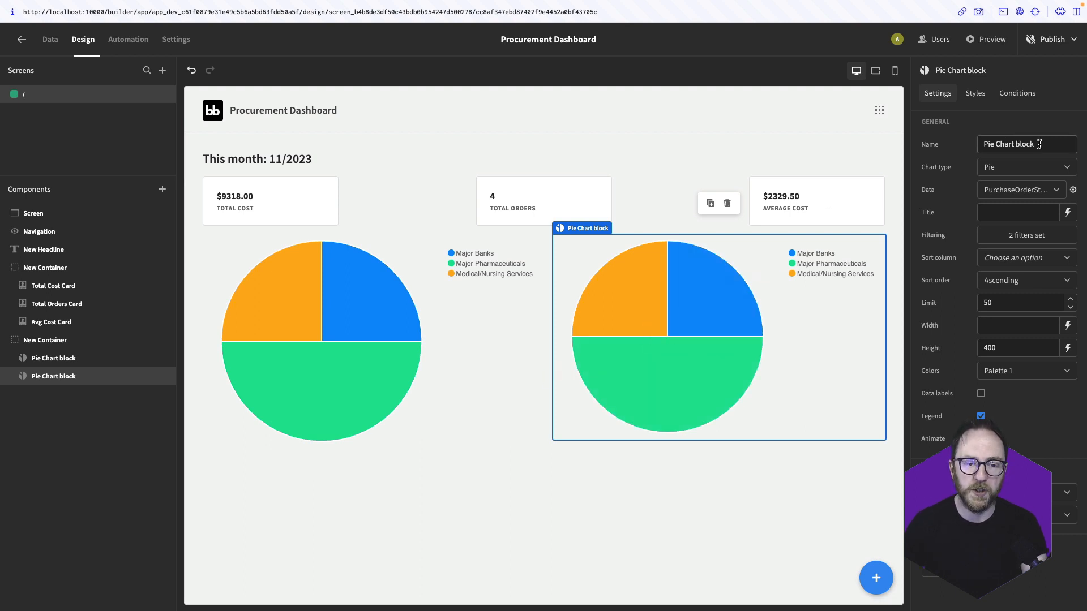
pyautogui.doubleClick(988, 143)
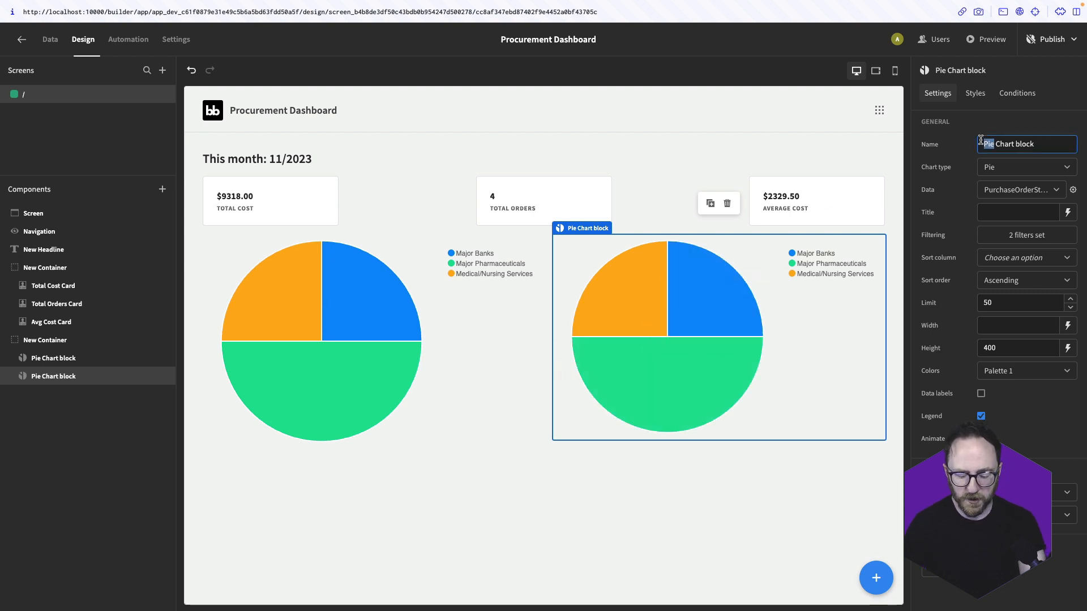
pyautogui.write('Bar chart')
# Turn the duplicated chart block into a horizontal Bar chart with total_cost and average_cost as its data columns
pyautogui.click(1002, 168)
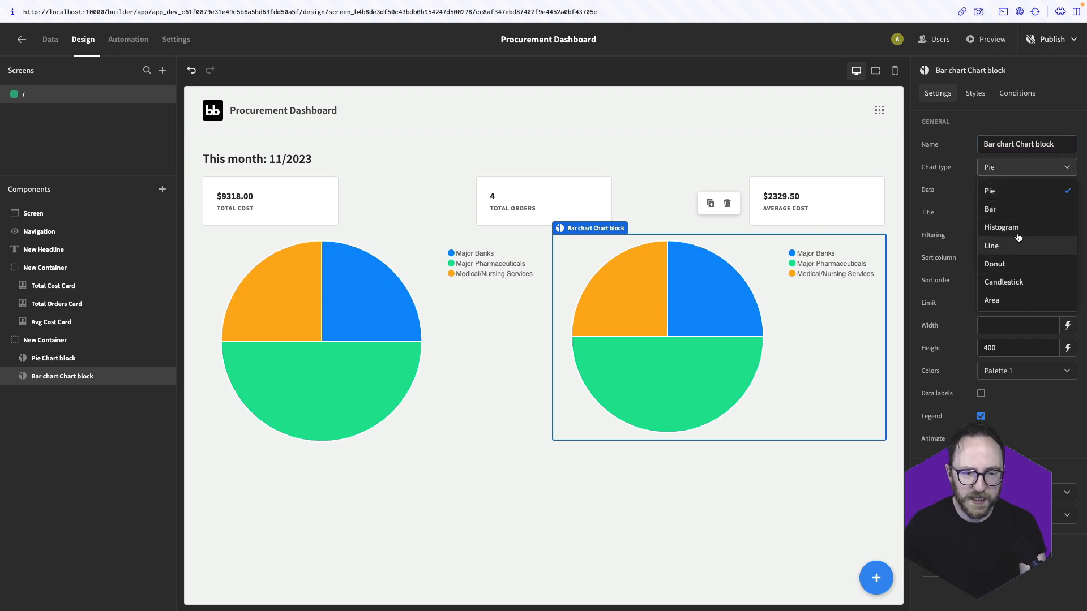
pyautogui.click(1014, 209)
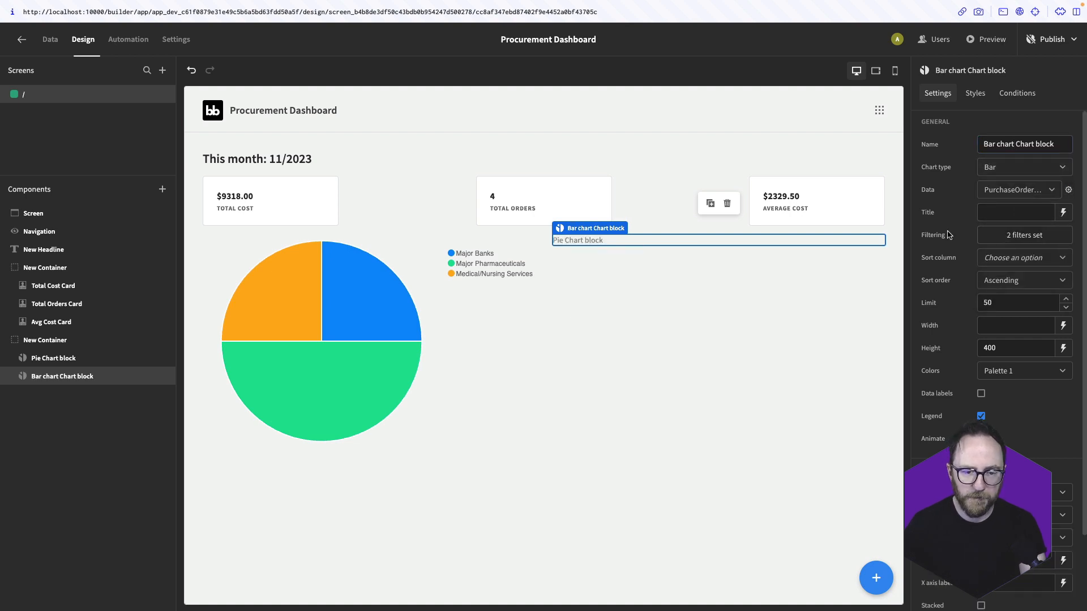
pyautogui.scroll(-3, 1007, 340)
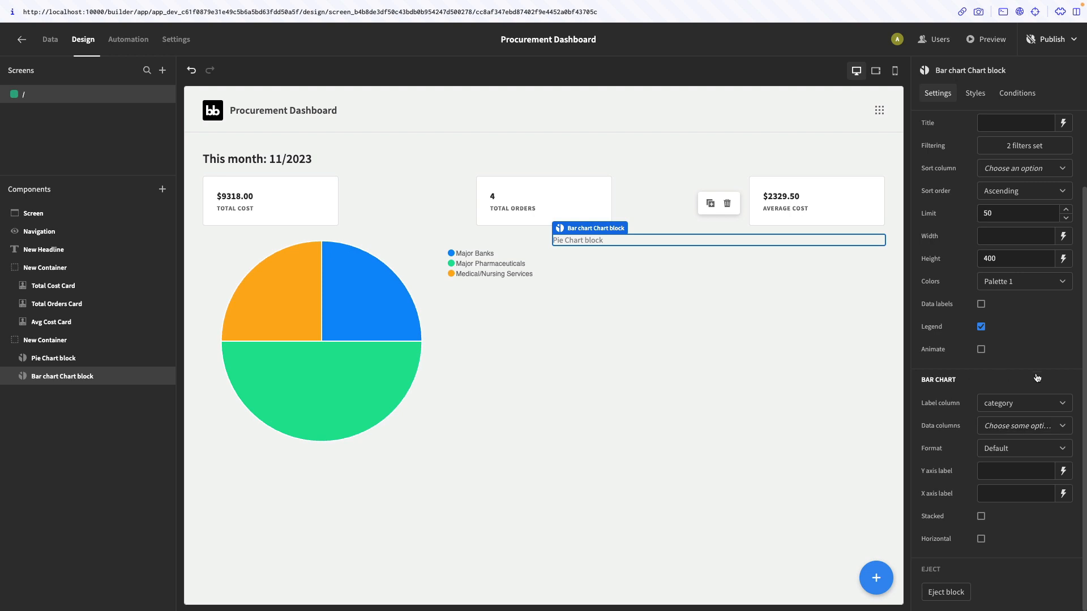
pyautogui.click(1013, 426)
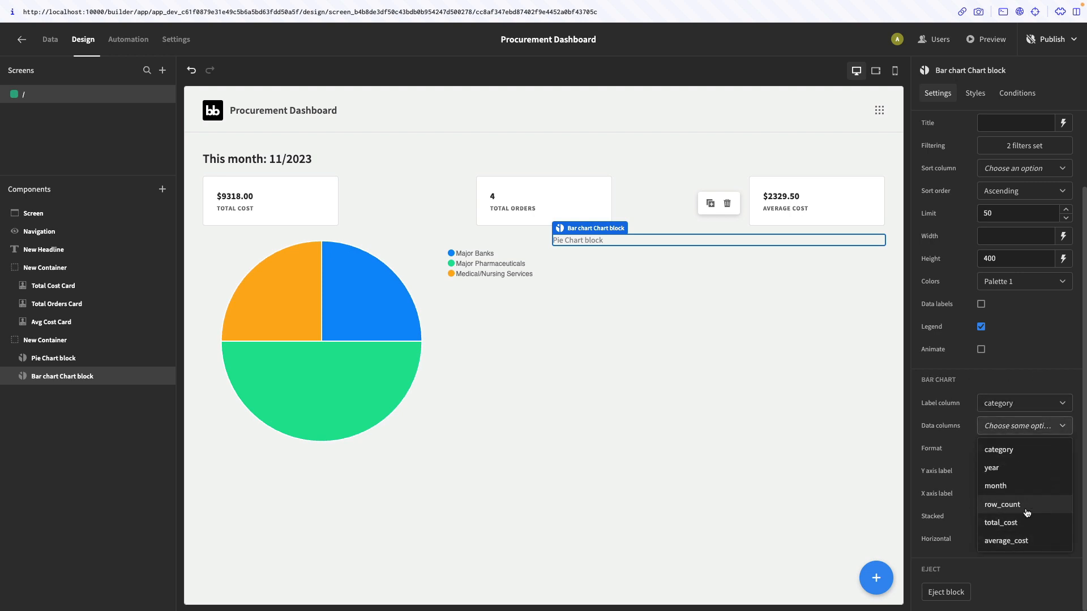
pyautogui.click(1001, 522)
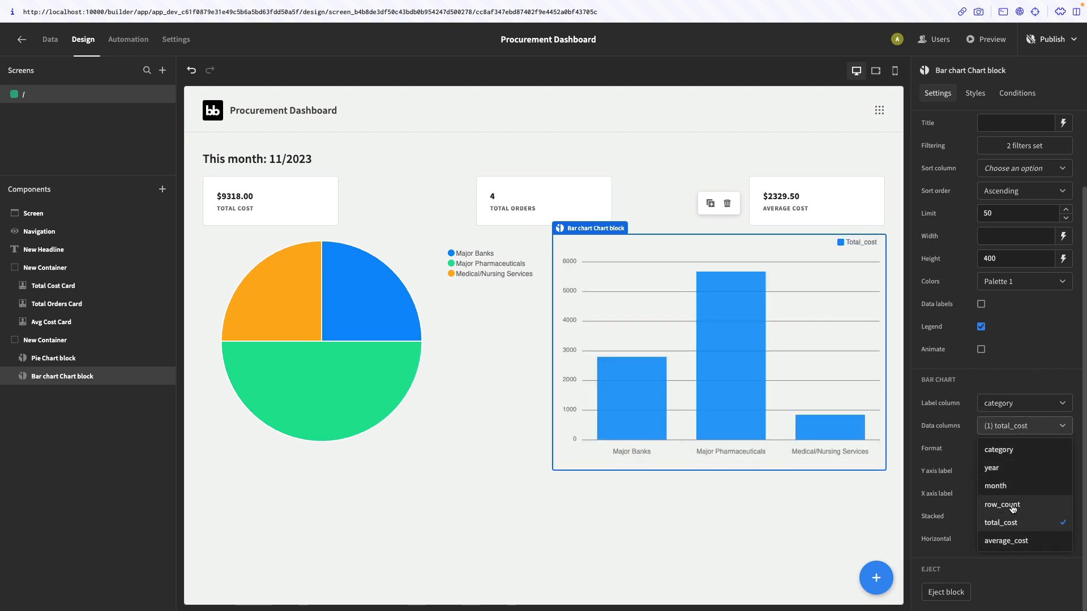
pyautogui.click(1007, 541)
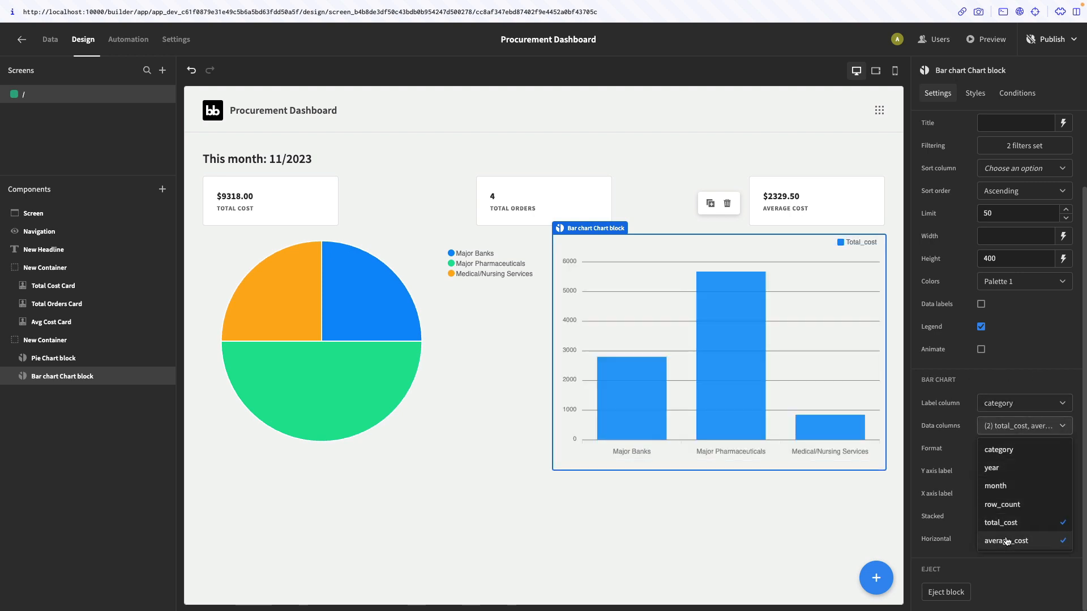
pyautogui.click(1017, 428)
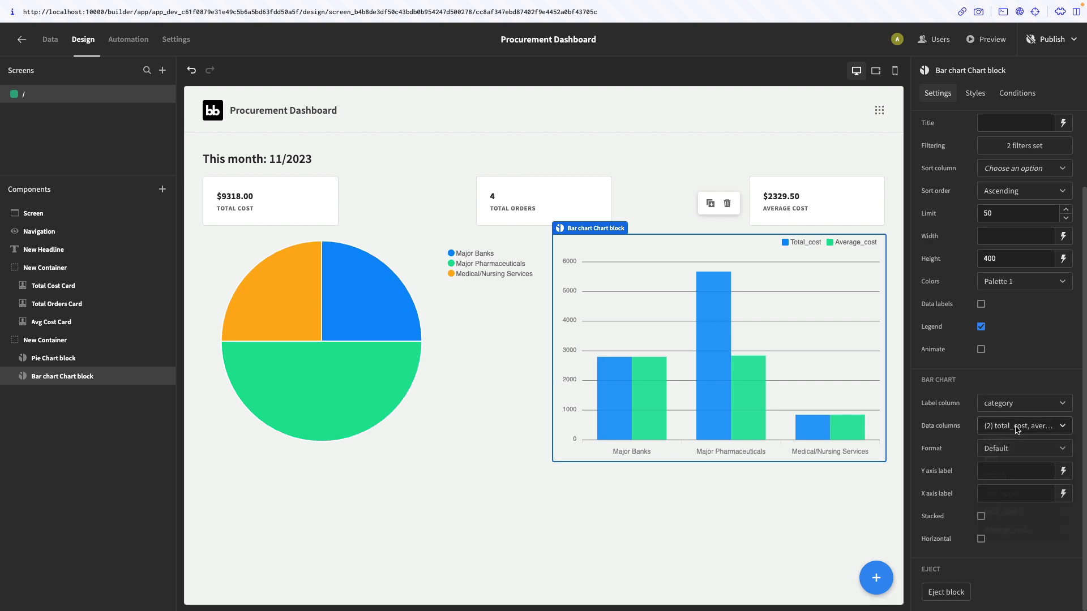
pyautogui.click(981, 540)
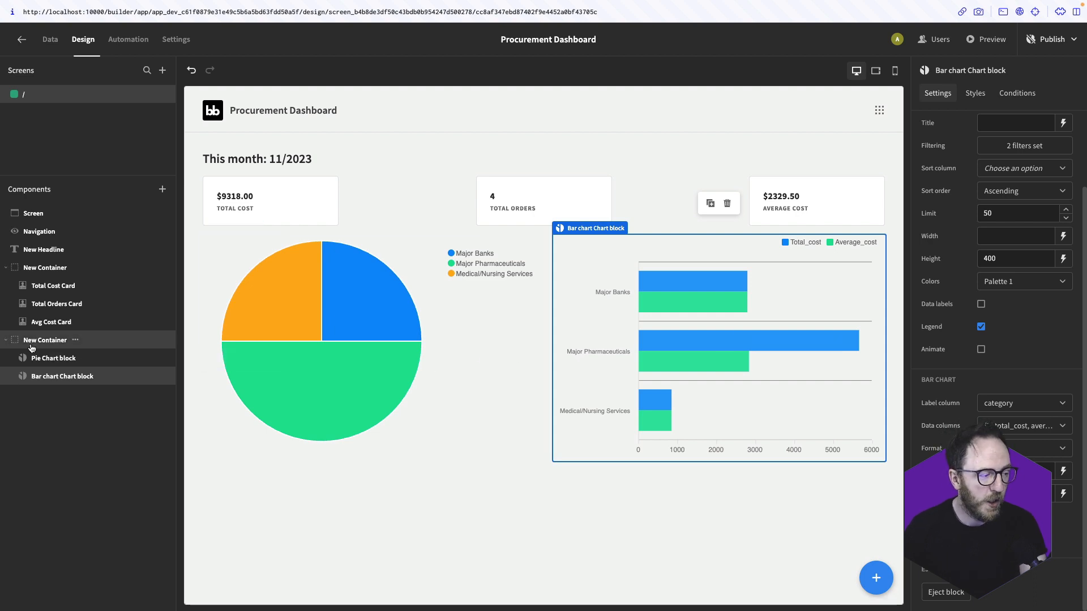
# Duplicate the container holding the two charts and move the bar chart ahead of the pie chart in the copy
pyautogui.click(79, 343)
pyautogui.click(76, 340)
pyautogui.click(107, 413)
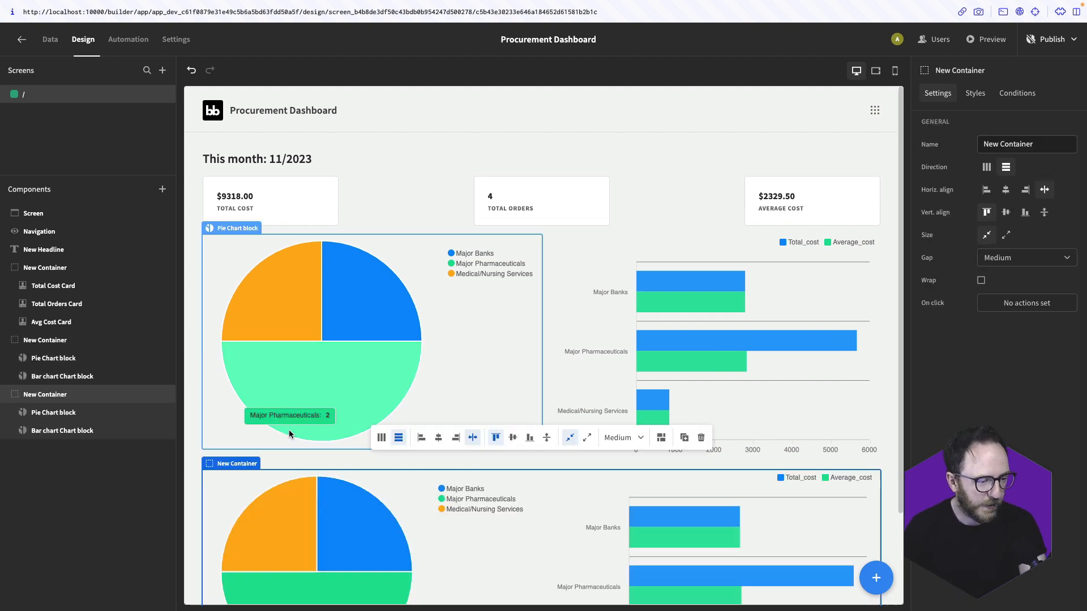
pyautogui.scroll(-2, 289, 433)
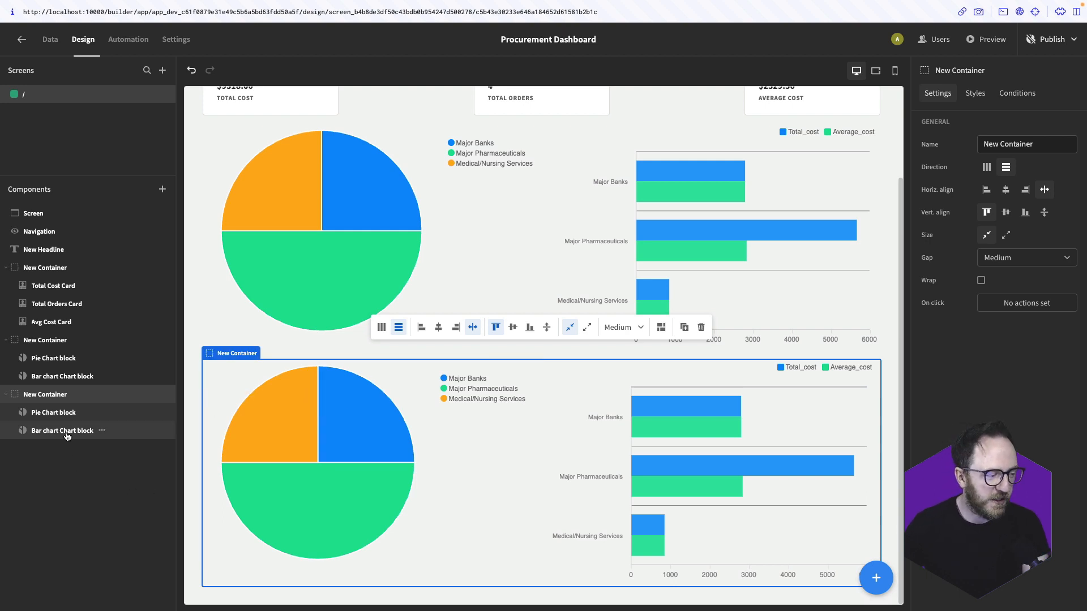
pyautogui.moveTo(67, 436); pyautogui.dragTo(63, 406)
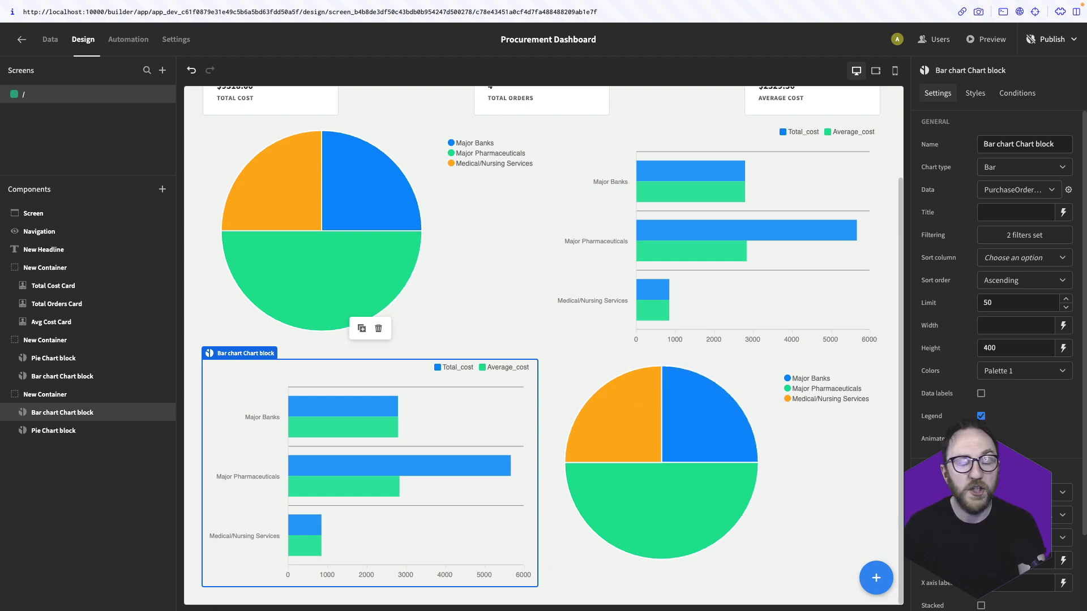
# Create a new query on the PostgreSQL source named PurchaseOrderStatsByMonthByCompany
pyautogui.click(57, 45)
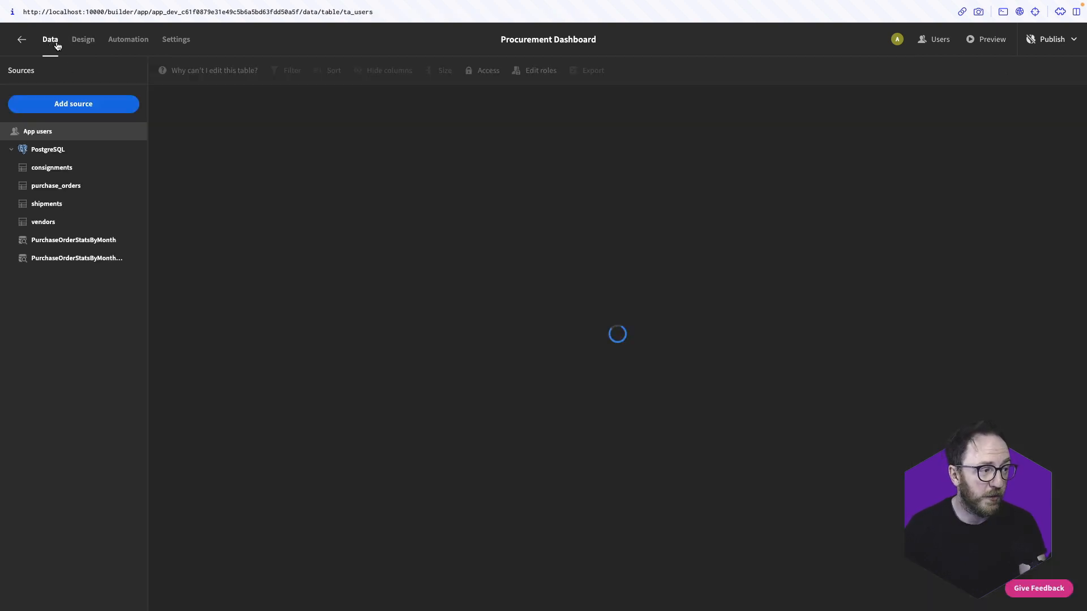
pyautogui.click(131, 150)
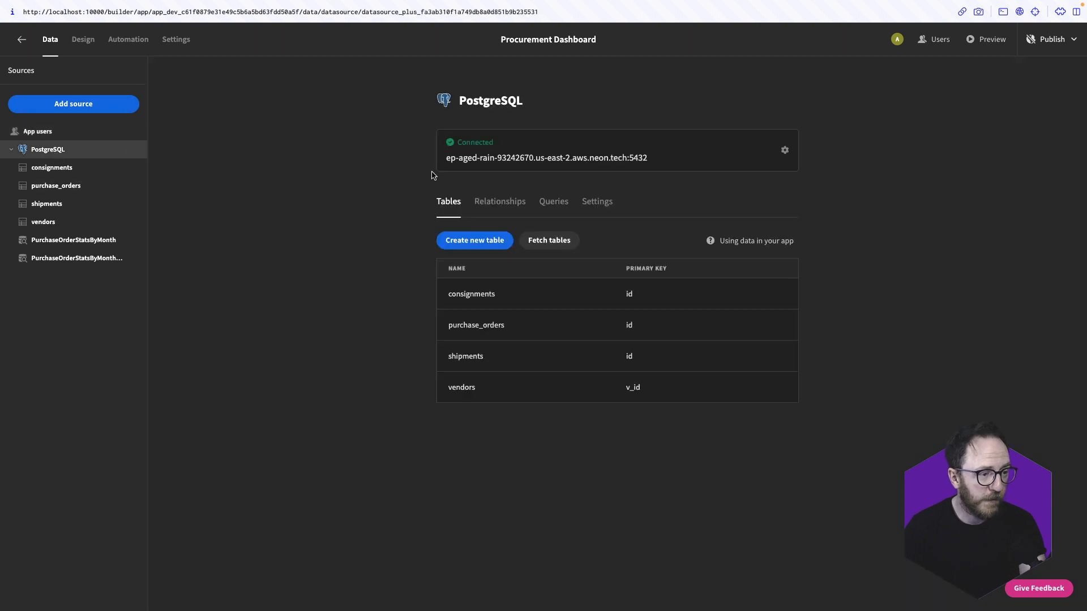
pyautogui.click(562, 211)
pyautogui.click(488, 244)
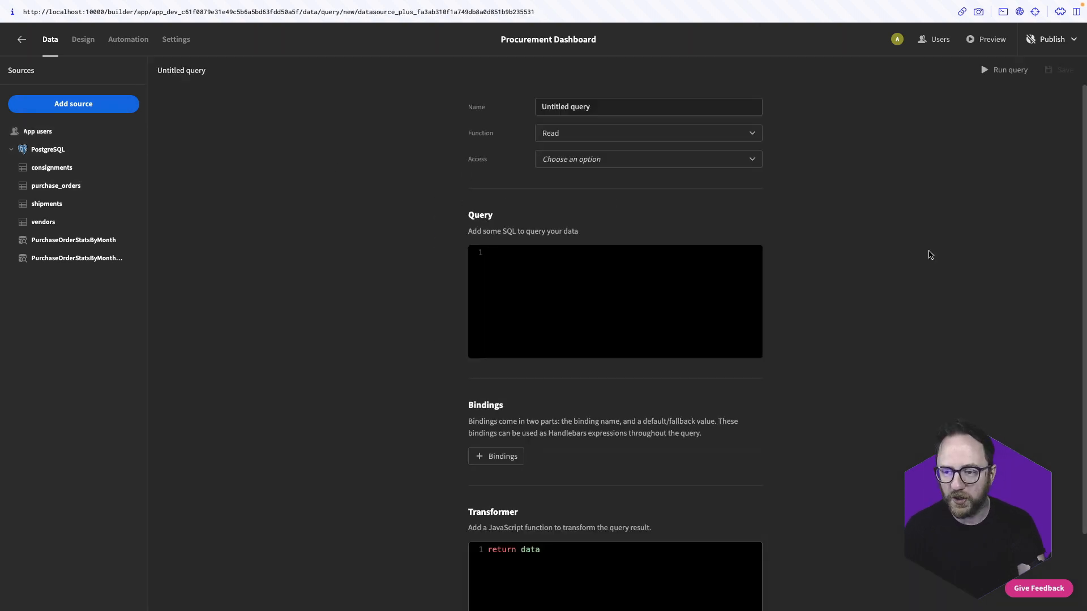
pyautogui.tripleClick(602, 107)
pyautogui.press('BackSpace')
pyautogui.write('Pur')
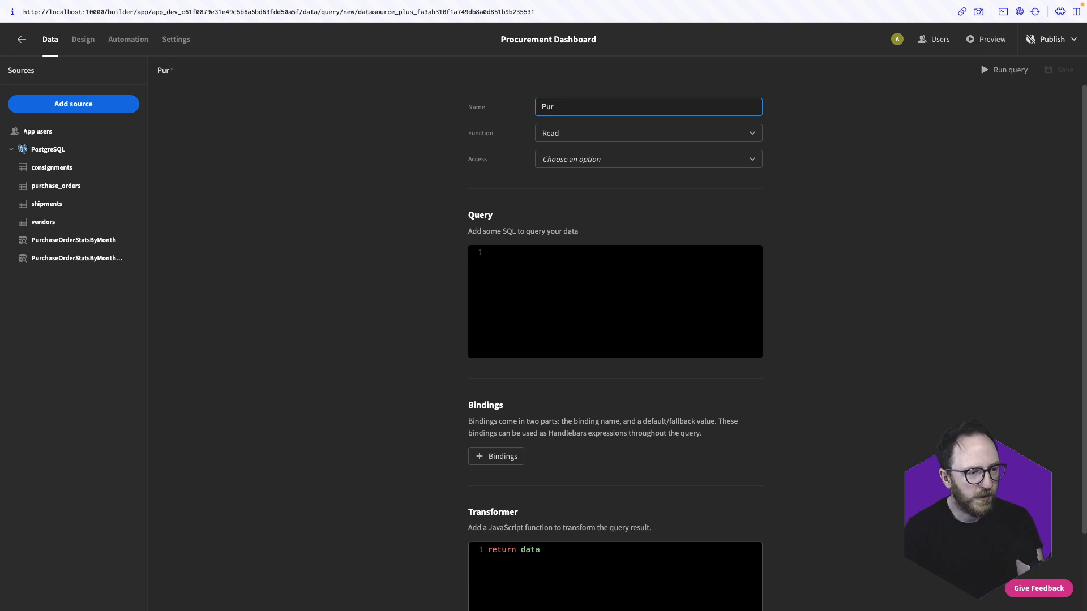
pyautogui.write('chaseOrderSt')
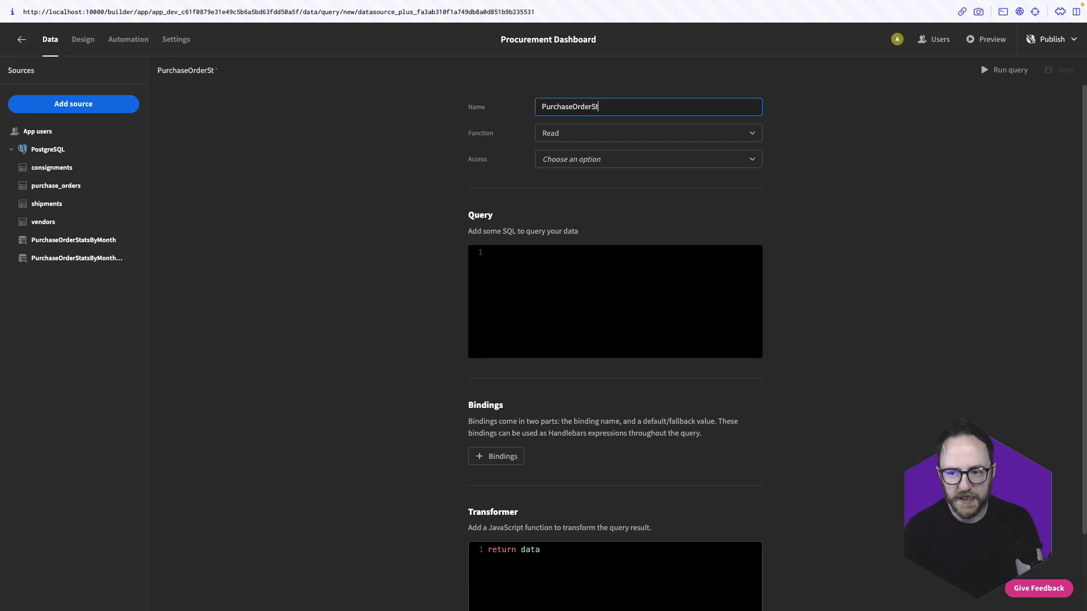
pyautogui.write('atsByMont')
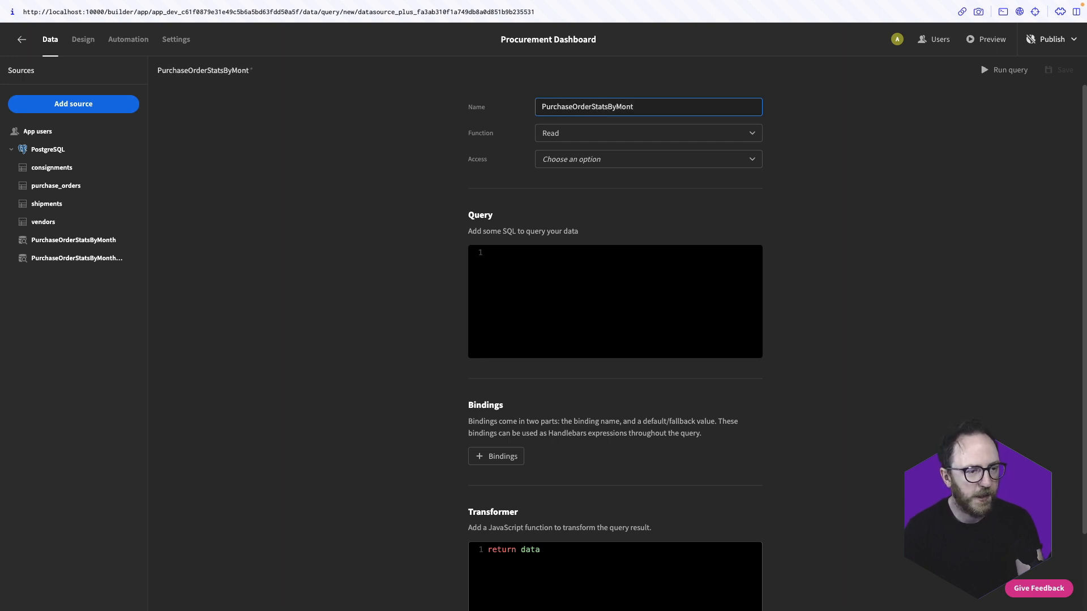
pyautogui.write('hByCompany')
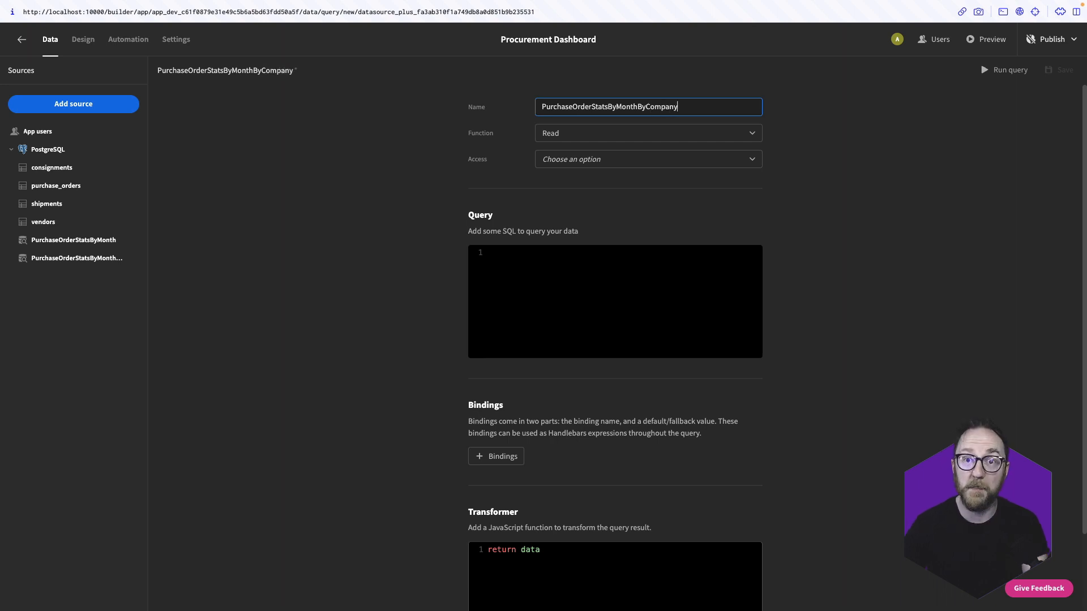
pyautogui.press('Tab')
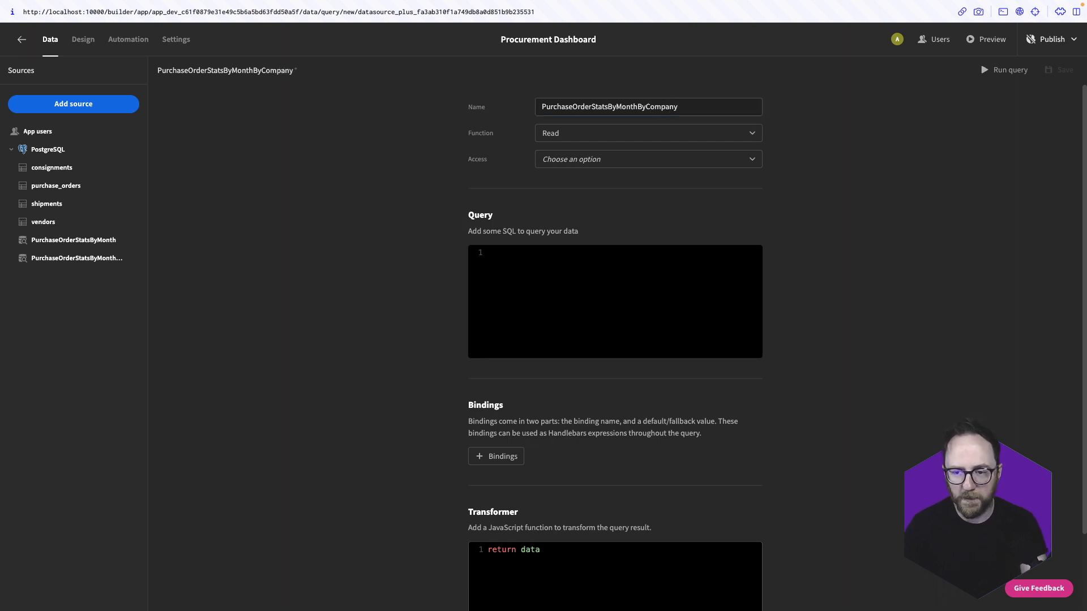
# Fill the query with SQL joining purchase_orders, shipments and vendors, returning order count, total cost and average cost grouped by company_name, year and month
pyautogui.hotkey('ctrl', 'v')
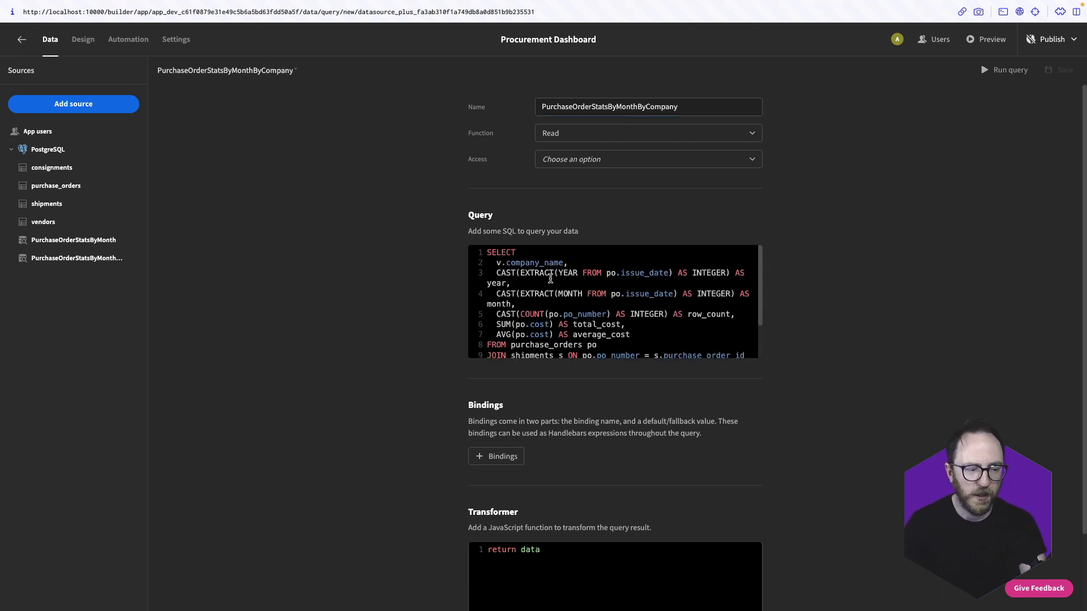
pyautogui.moveTo(496, 263); pyautogui.dragTo(576, 259)
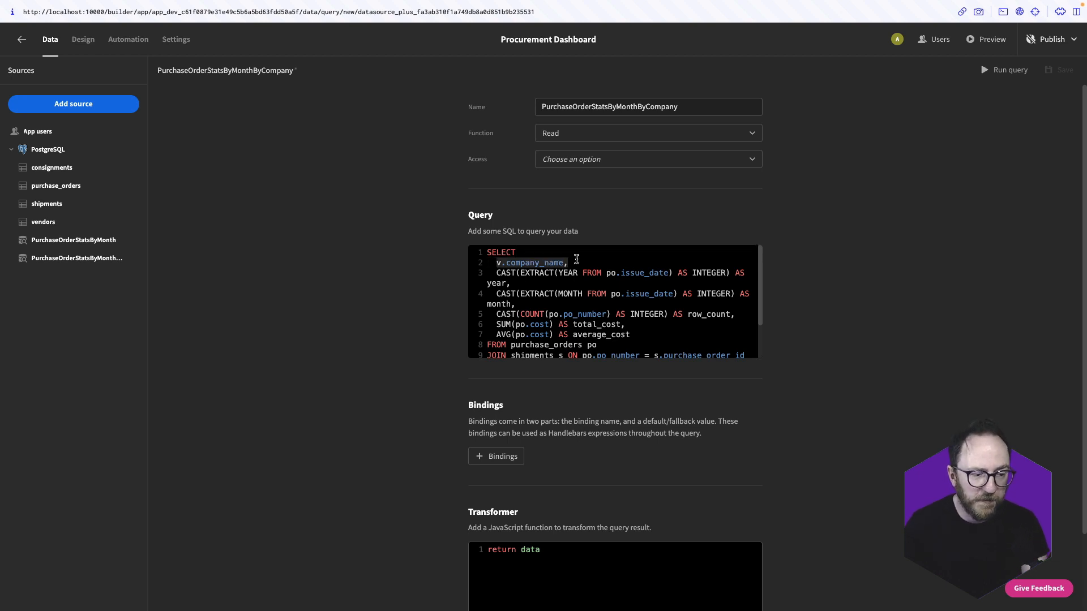
pyautogui.scroll(-1, 633, 281)
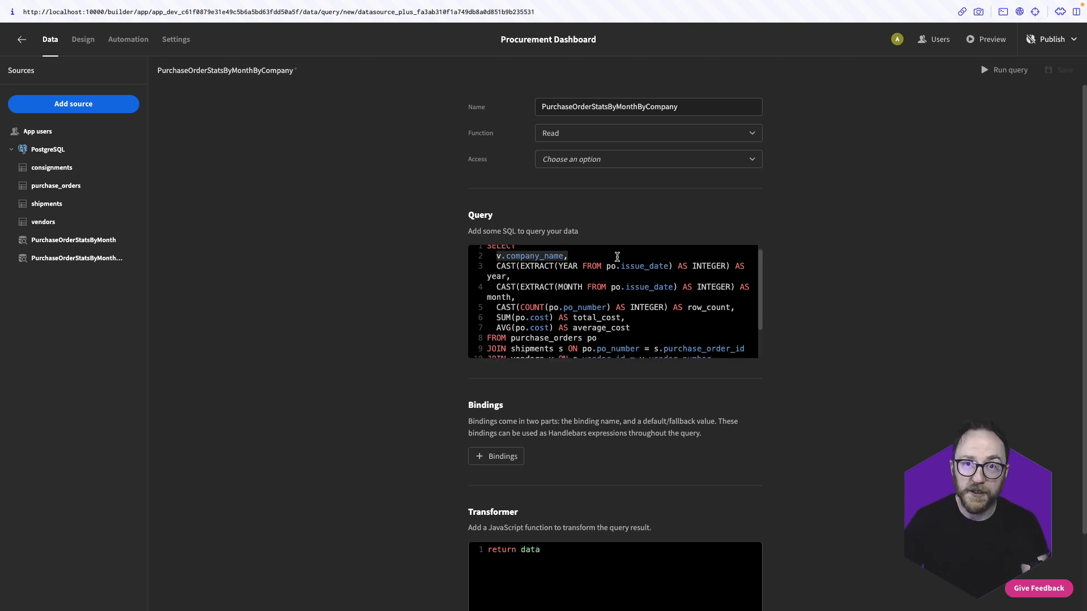
pyautogui.scroll(-1, 624, 314)
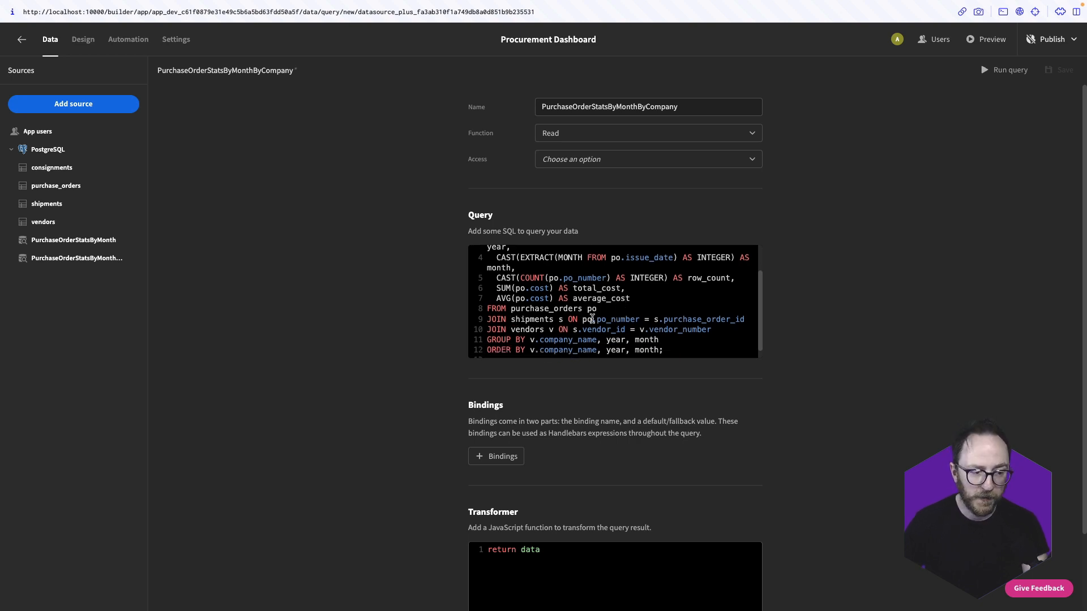
pyautogui.moveTo(581, 319); pyautogui.dragTo(735, 319)
pyautogui.scroll(-1, 564, 322)
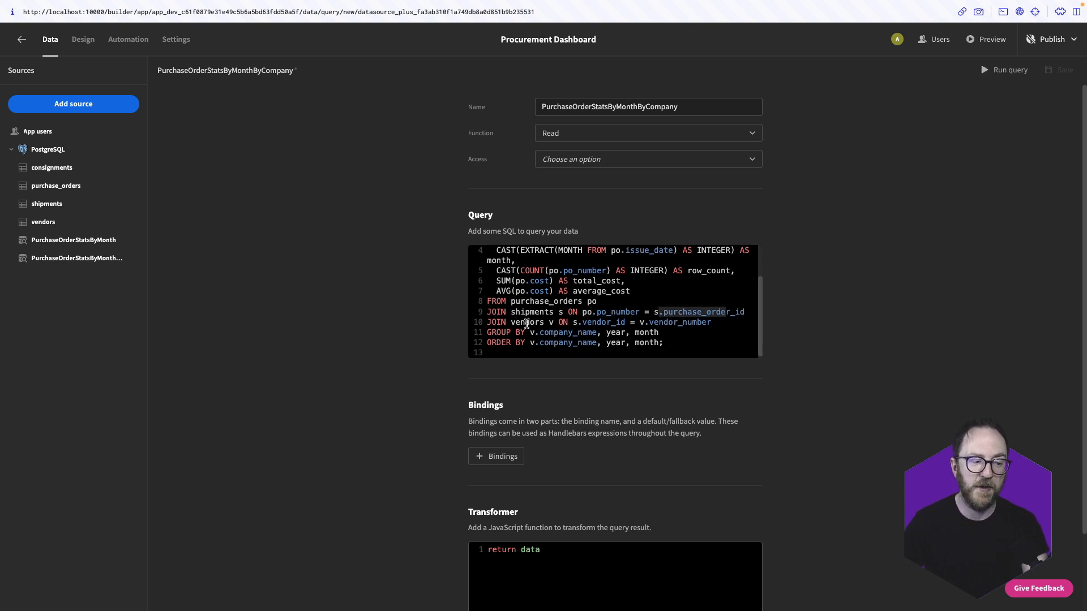
pyautogui.moveTo(513, 322); pyautogui.dragTo(535, 327)
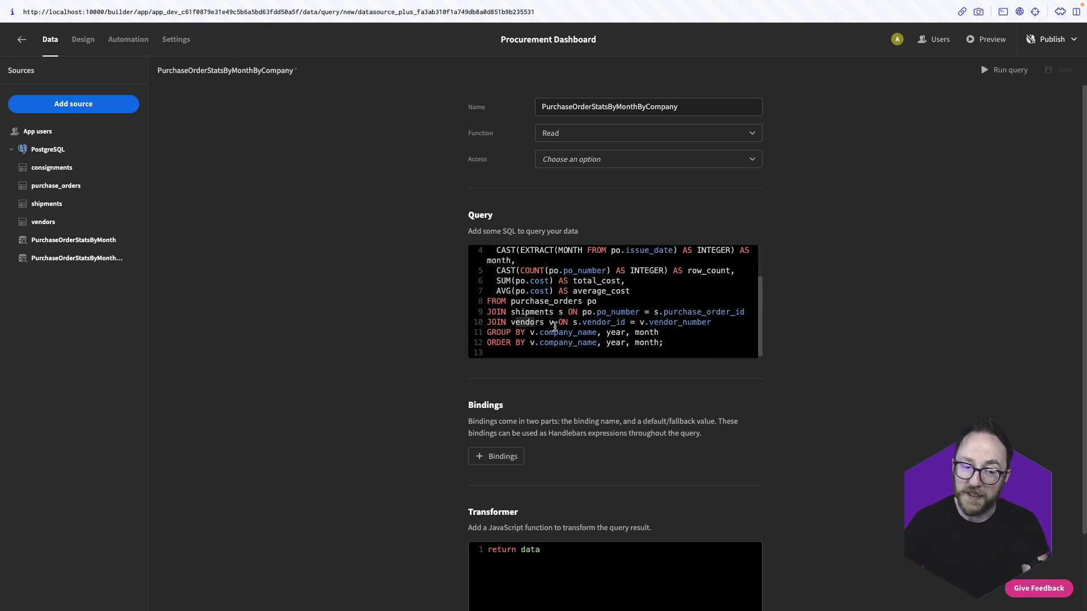
# Run the company query, check the fields in its JSON result, and save the query
pyautogui.click(986, 70)
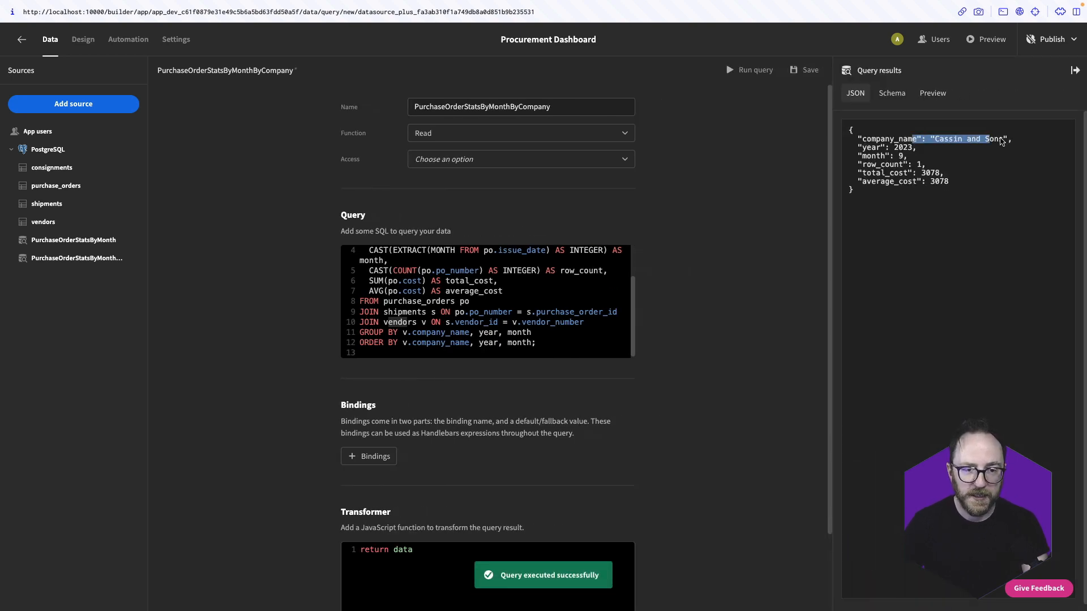
pyautogui.moveTo(879, 146); pyautogui.dragTo(901, 155)
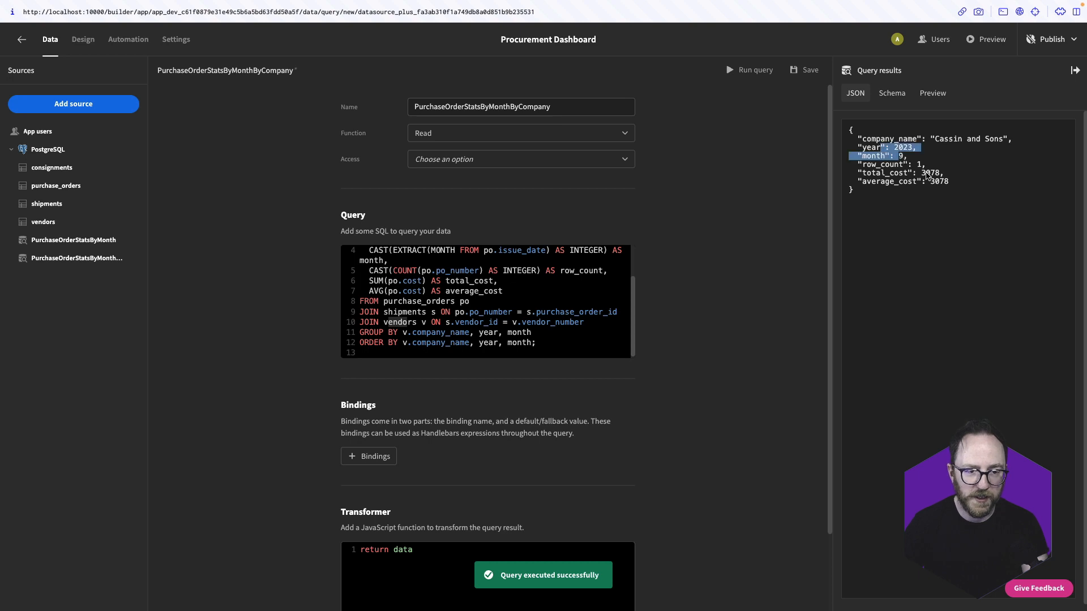
pyautogui.click(928, 168)
pyautogui.moveTo(971, 176); pyautogui.dragTo(925, 175)
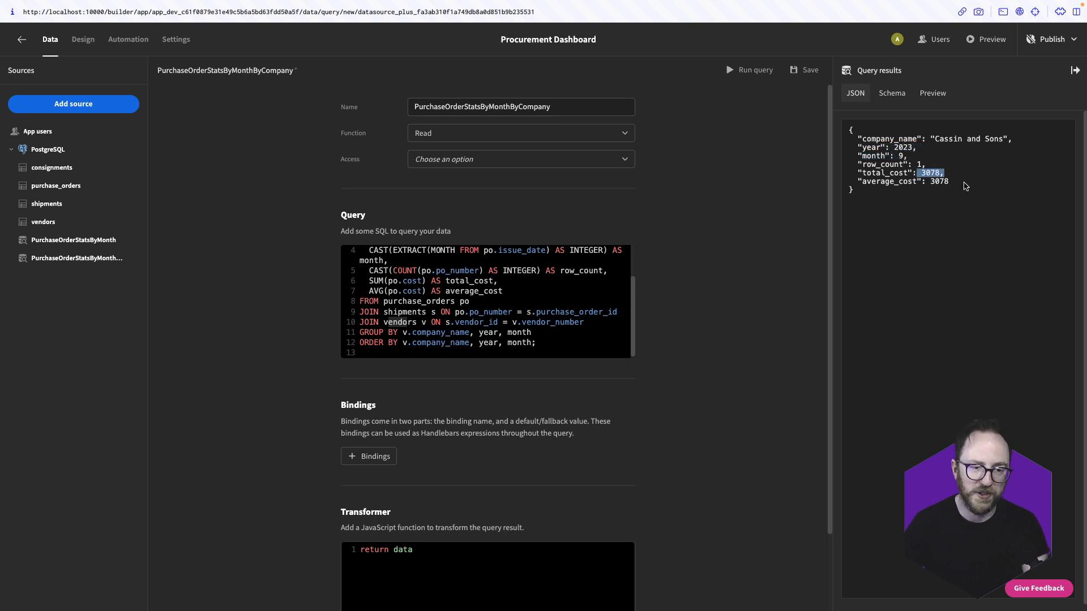
pyautogui.click(810, 71)
# In the design, set the second container's bar chart data to PurchaseOrderStatsByMonthByCompany and its label column to company_name
pyautogui.click(85, 39)
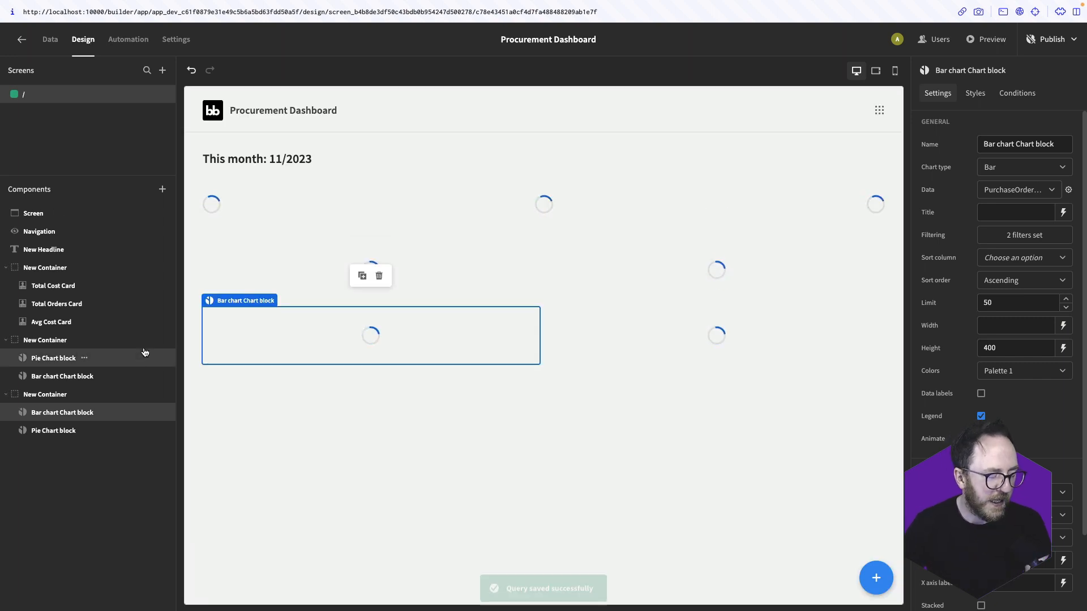
pyautogui.scroll(-2, 293, 461)
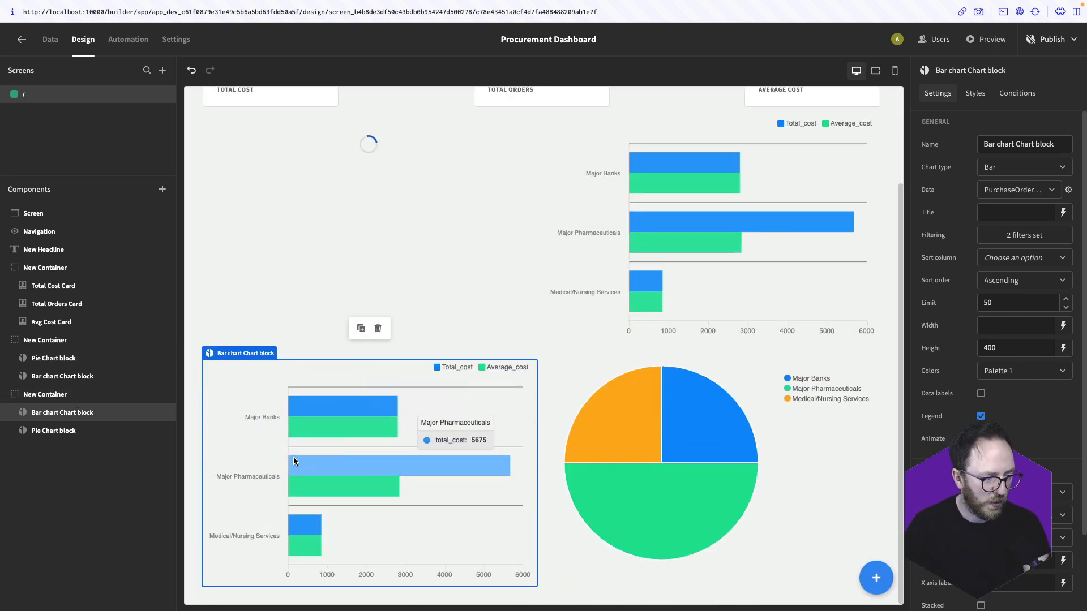
pyautogui.click(1006, 193)
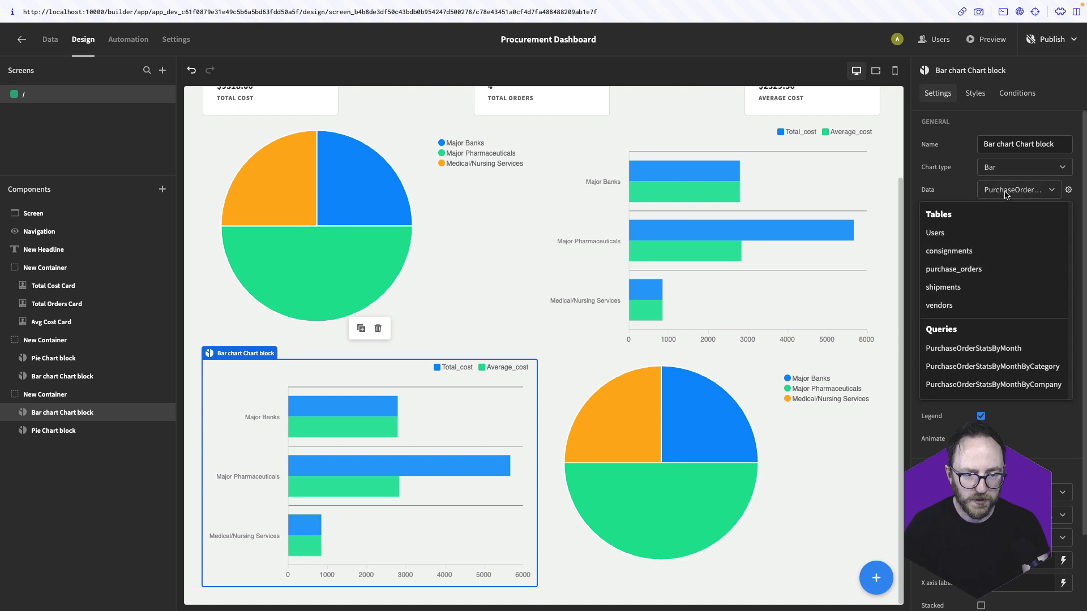
pyautogui.click(1021, 384)
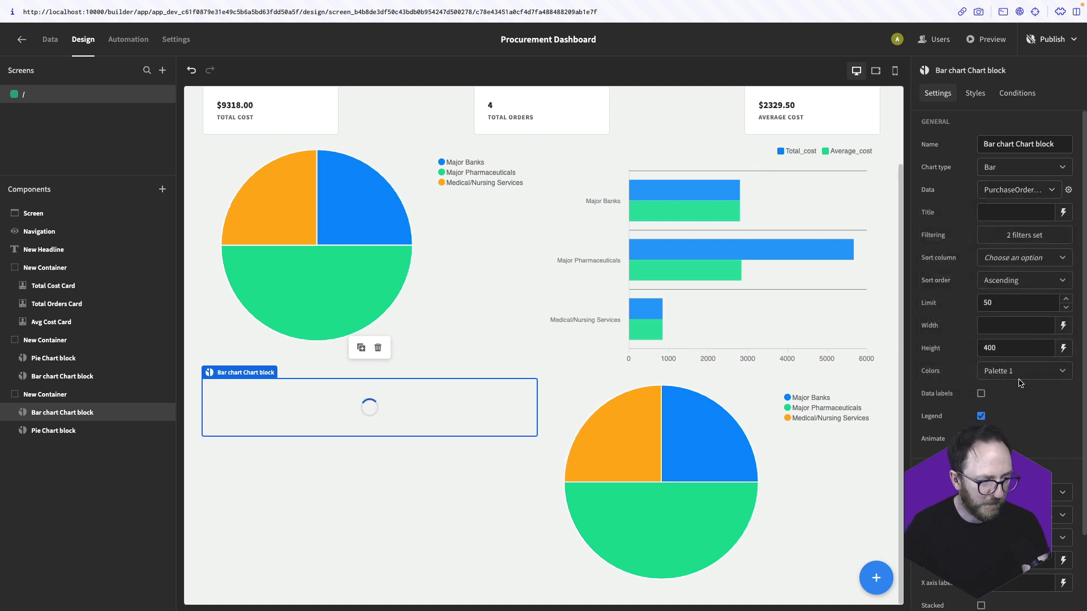
pyautogui.scroll(-2, 1023, 396)
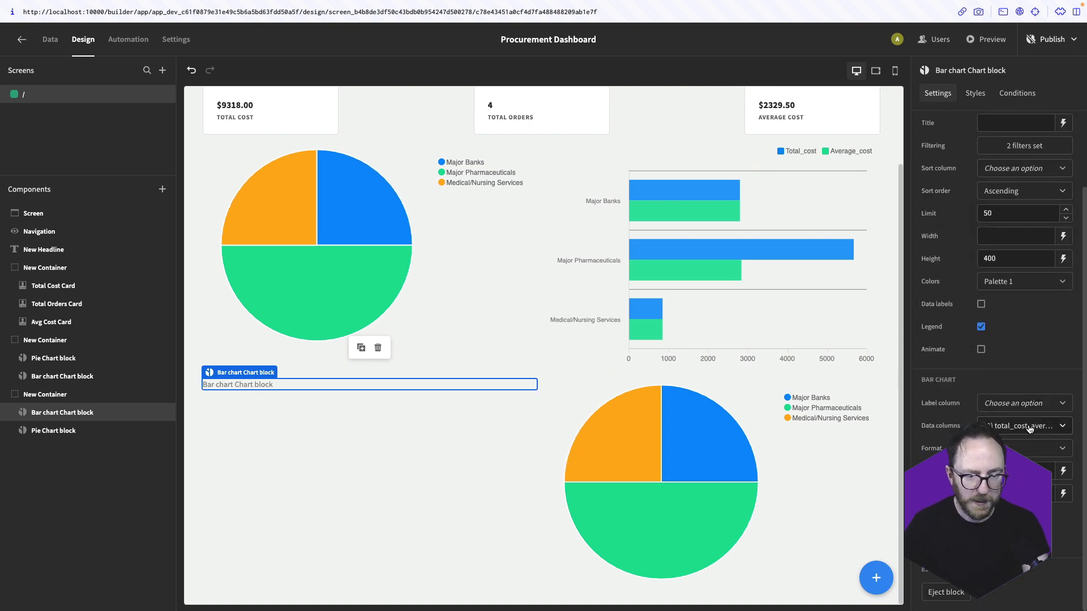
pyautogui.click(1006, 404)
pyautogui.click(1010, 426)
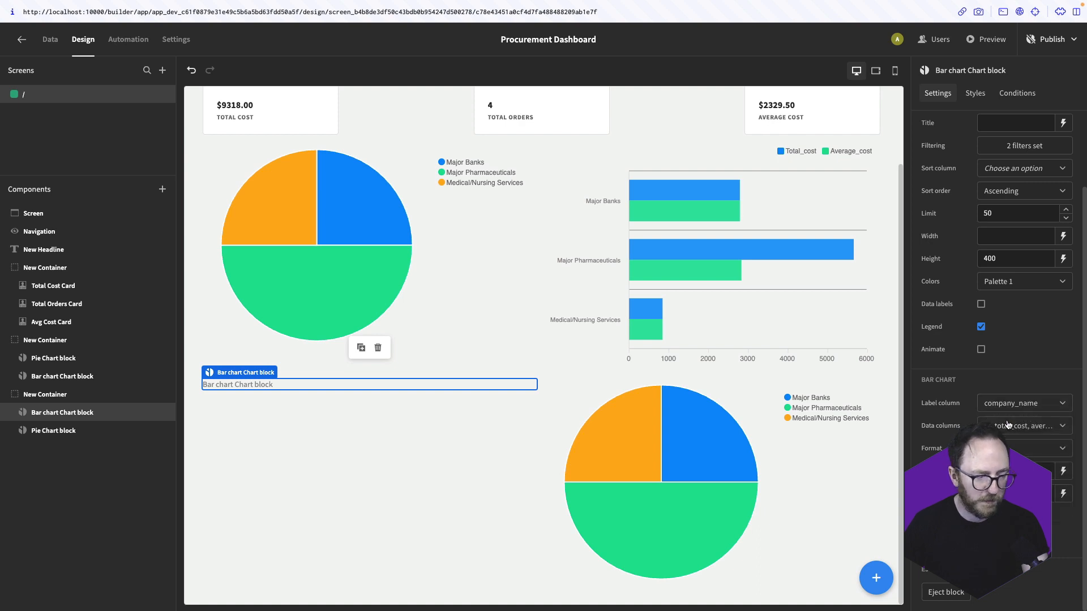
# Set the data of the pie chart in the second chart container to PurchaseOrderStatsByMonthByCompany
pyautogui.click(708, 430)
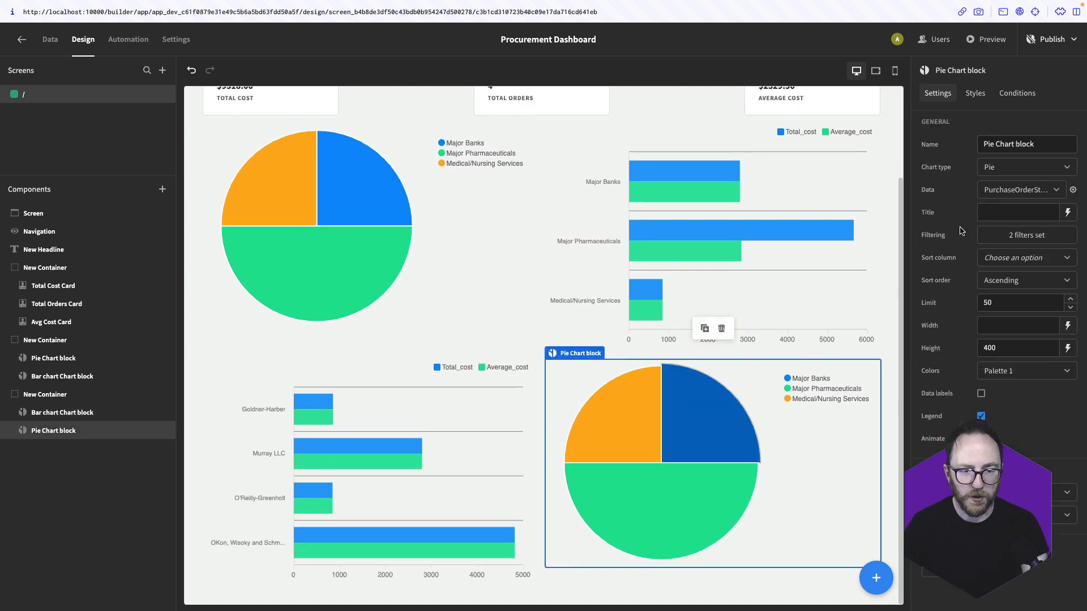
pyautogui.click(1007, 190)
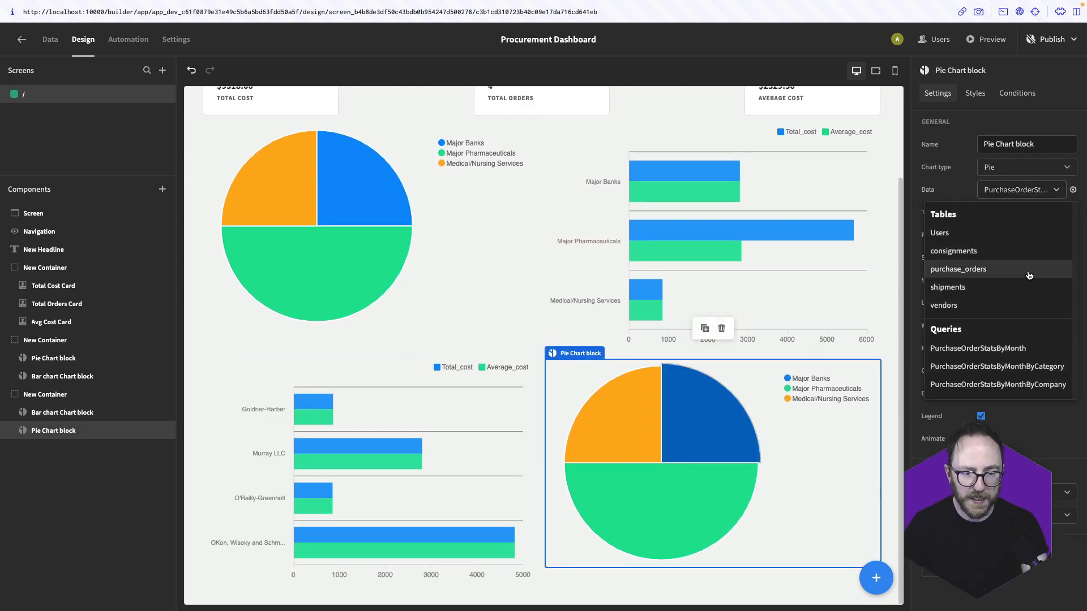
pyautogui.click(979, 383)
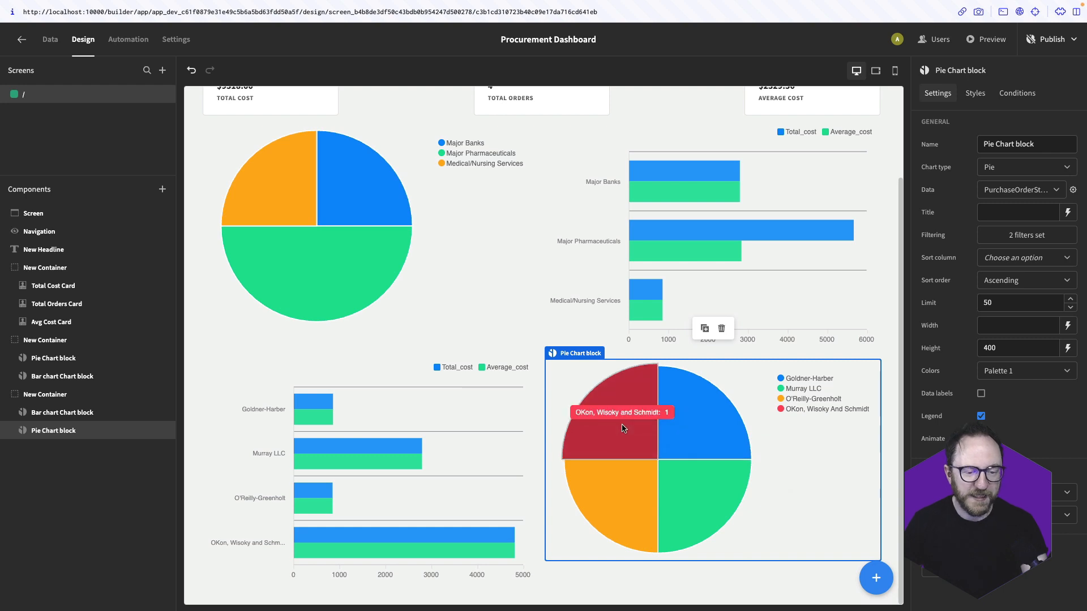
# Set the colors of the company pie chart and the company bar chart to Palette 3
pyautogui.click(1000, 371)
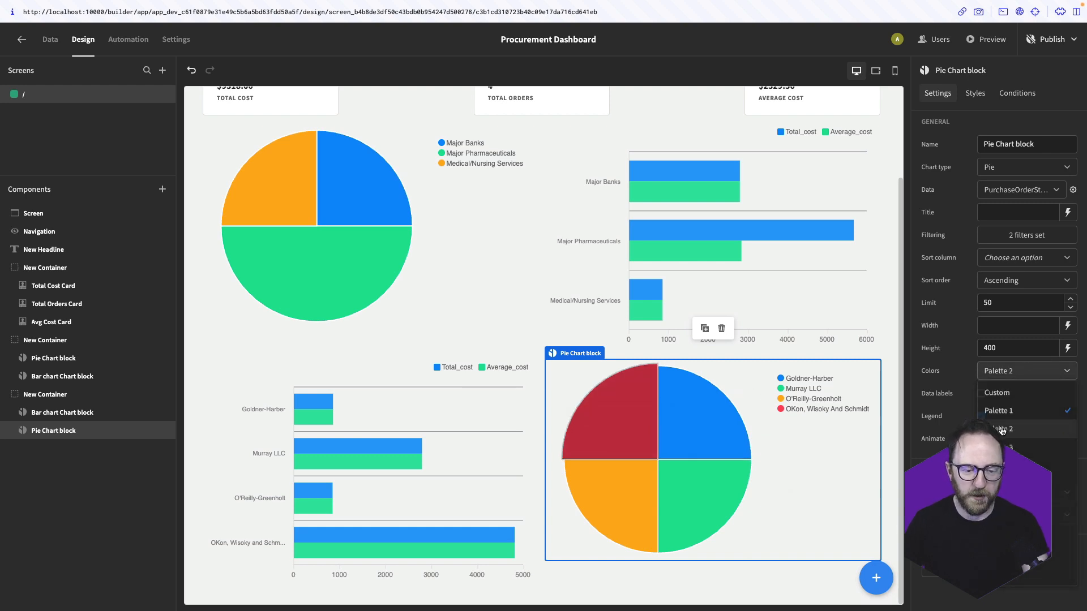
pyautogui.click(1002, 430)
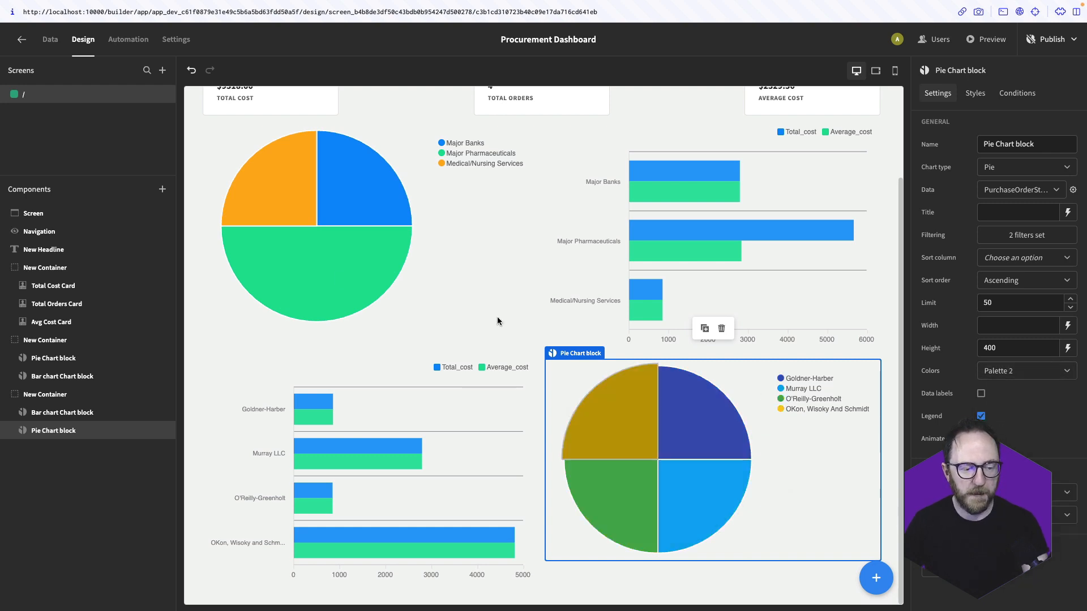
pyautogui.click(1001, 371)
pyautogui.click(1002, 450)
pyautogui.click(364, 337)
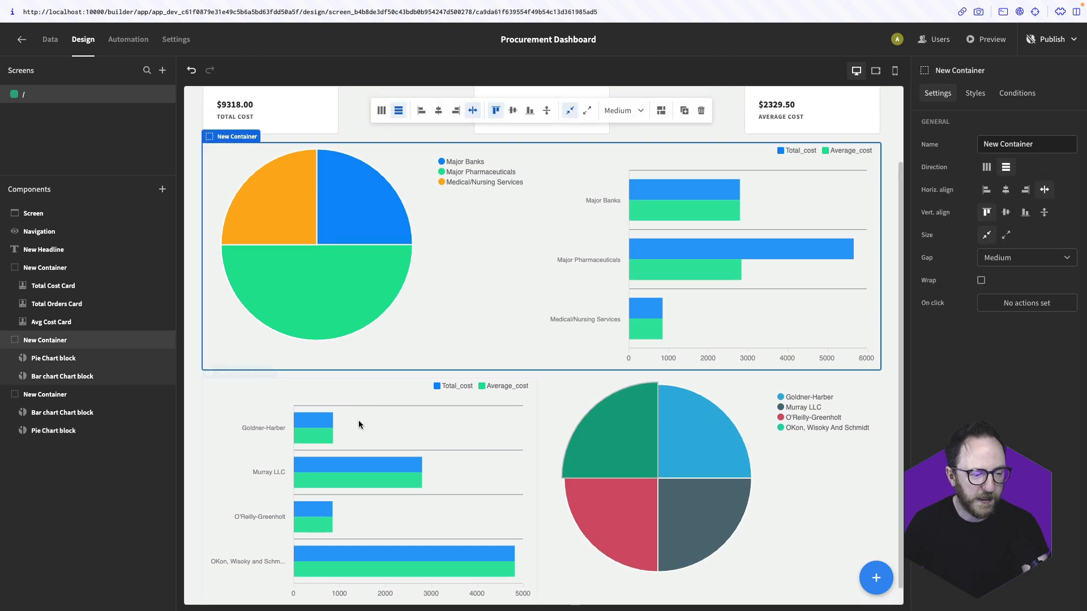
pyautogui.click(294, 423)
pyautogui.click(1001, 371)
pyautogui.click(1002, 449)
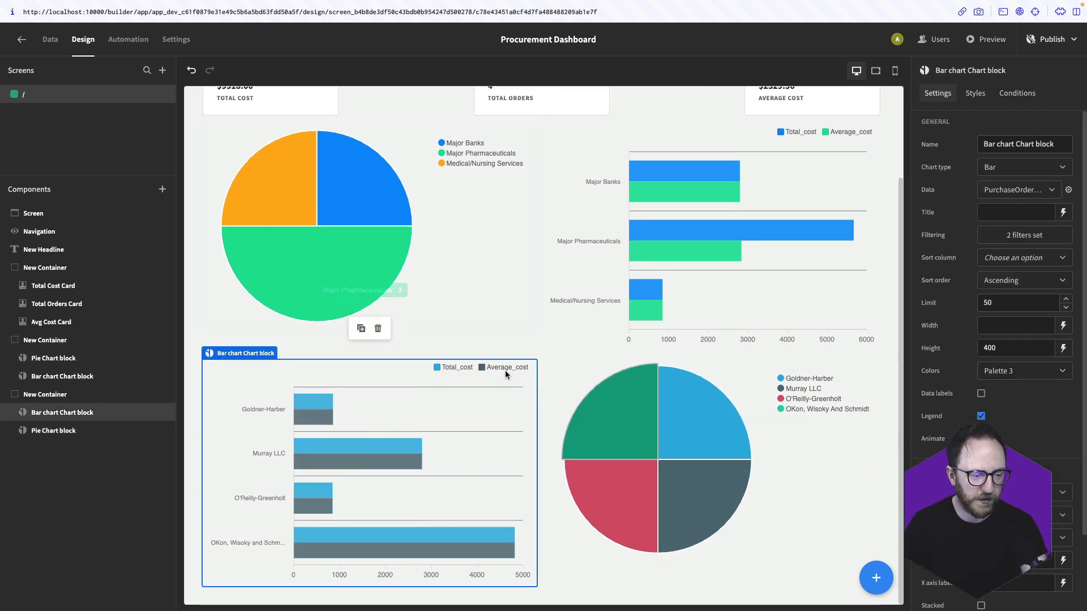
pyautogui.click(513, 316)
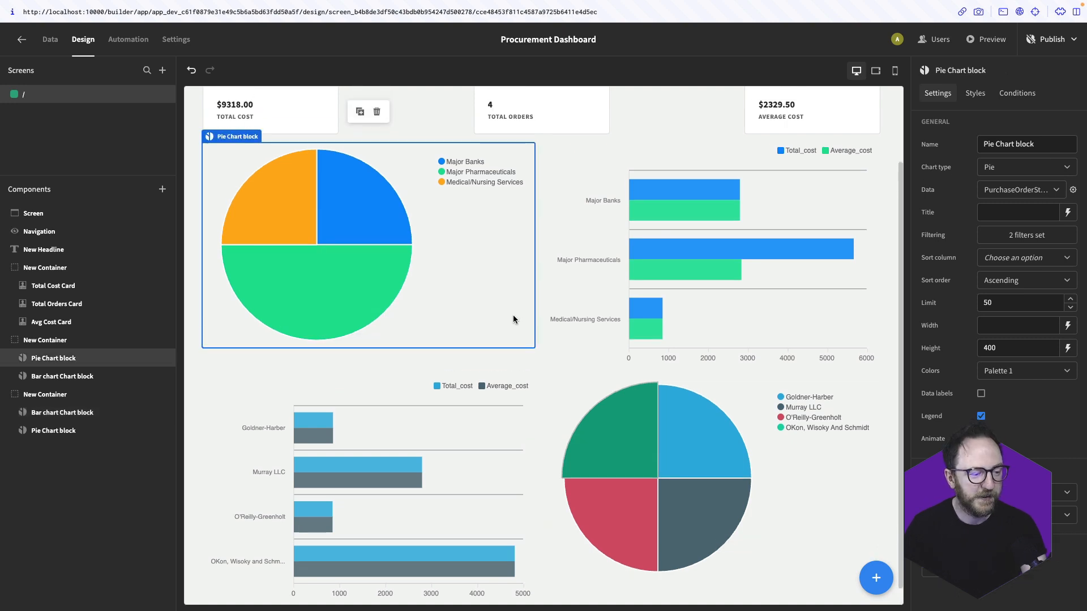
pyautogui.scroll(3, 431, 234)
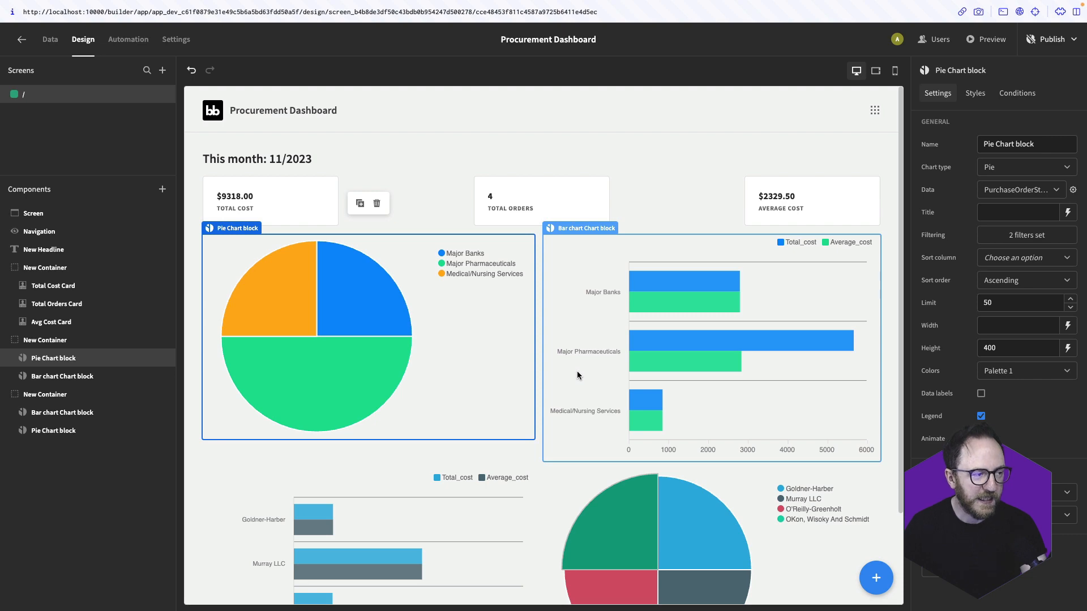
pyautogui.scroll(-3, 576, 372)
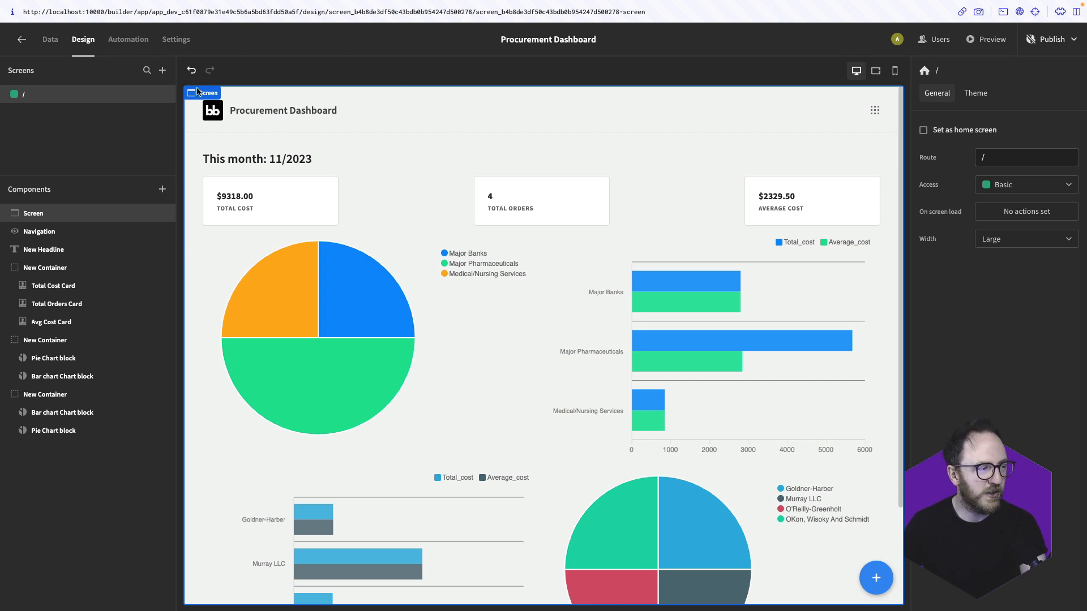
# Duplicate the home screen as a new screen with the URL /shipments
pyautogui.click(164, 95)
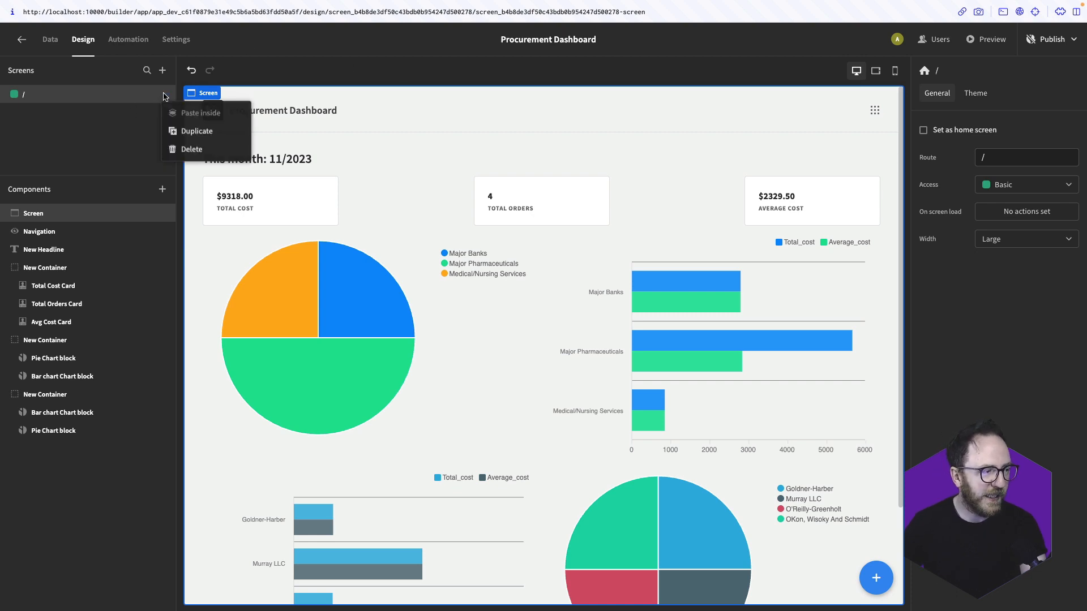
pyautogui.click(195, 133)
pyautogui.write('shipments')
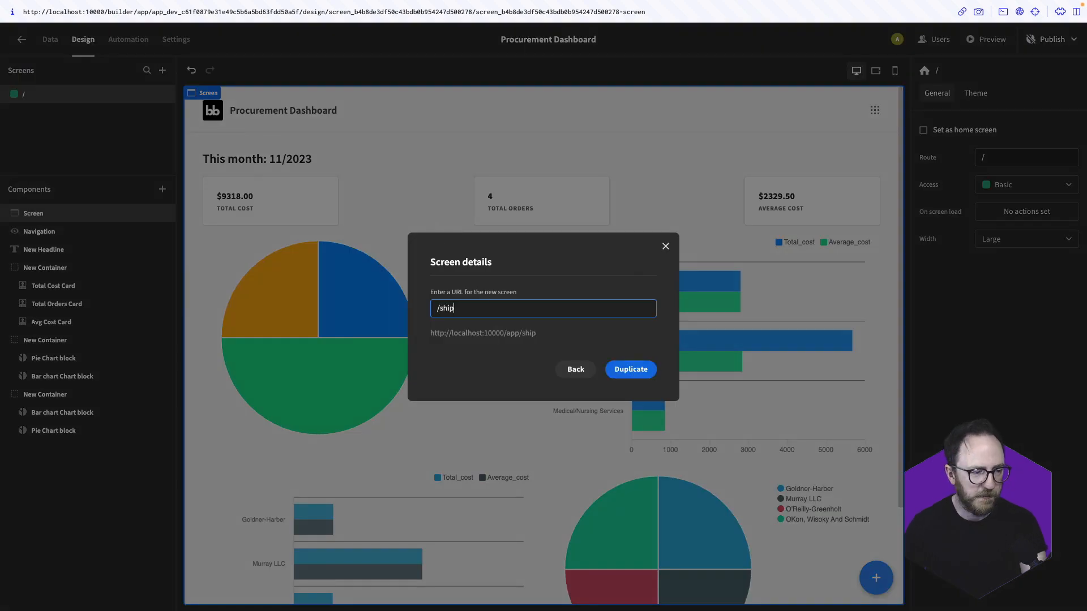
pyautogui.click(617, 371)
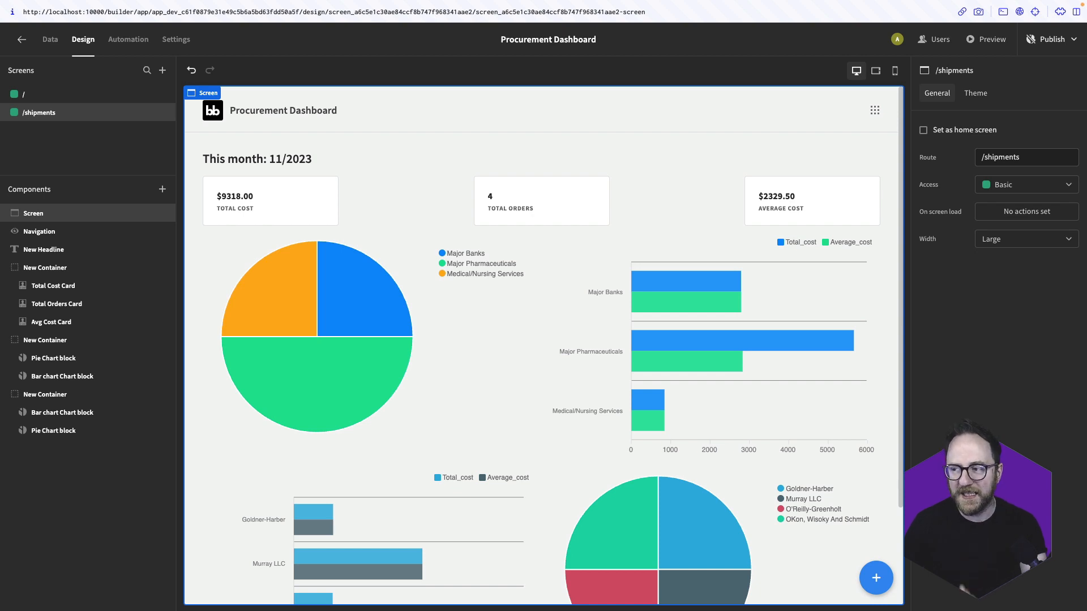
# Create a new query on the PostgreSQL source named ShipmentStatsByMonth
pyautogui.click(49, 38)
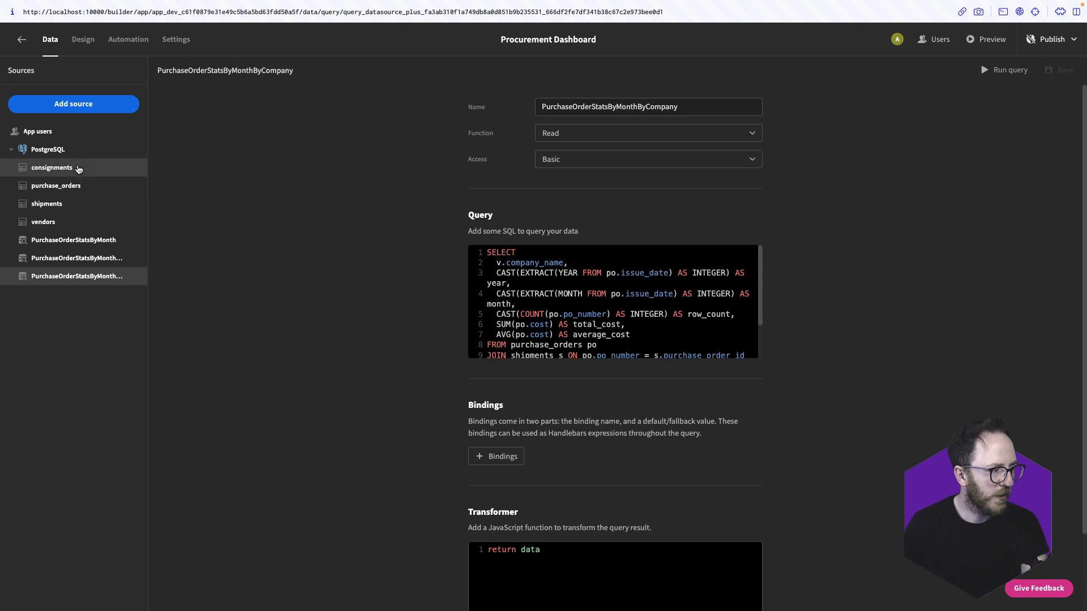
pyautogui.click(93, 154)
pyautogui.click(554, 201)
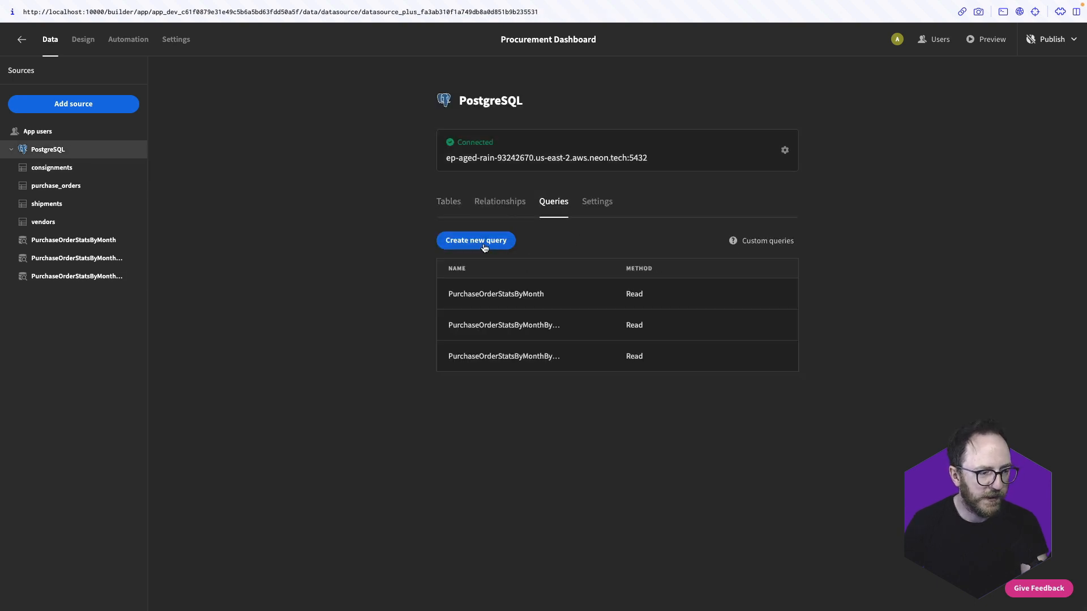
pyautogui.click(479, 240)
pyautogui.tripleClick(631, 106)
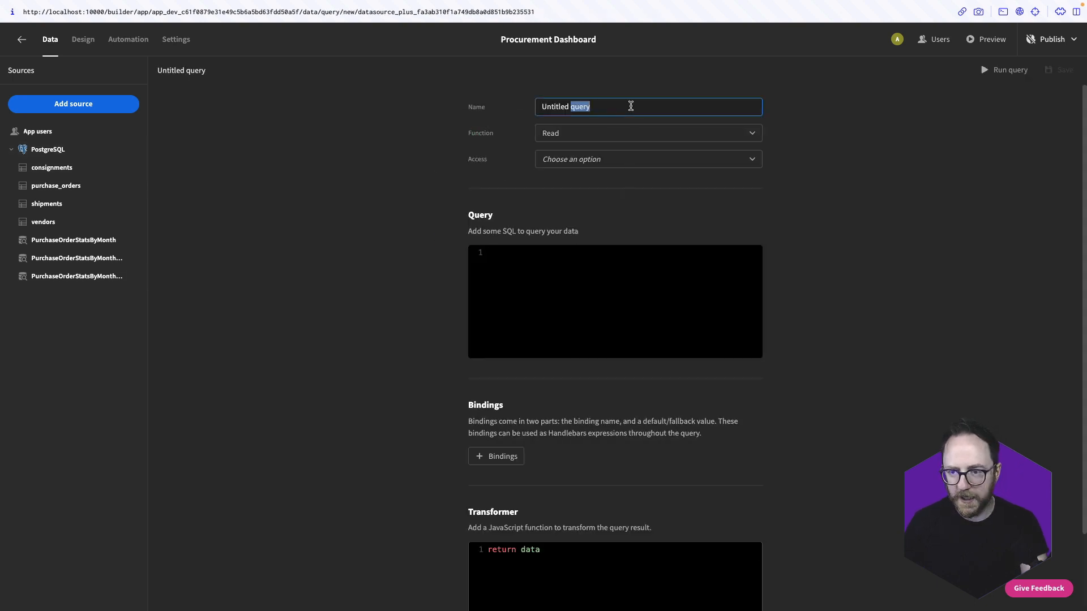
pyautogui.write('Shipme')
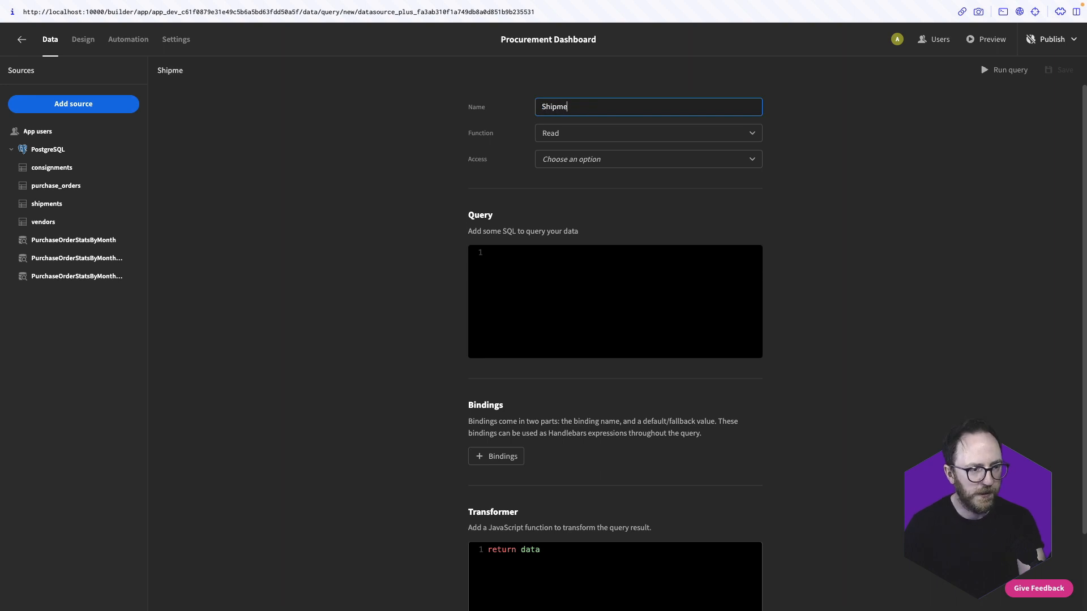
pyautogui.write('ntStatsBy')
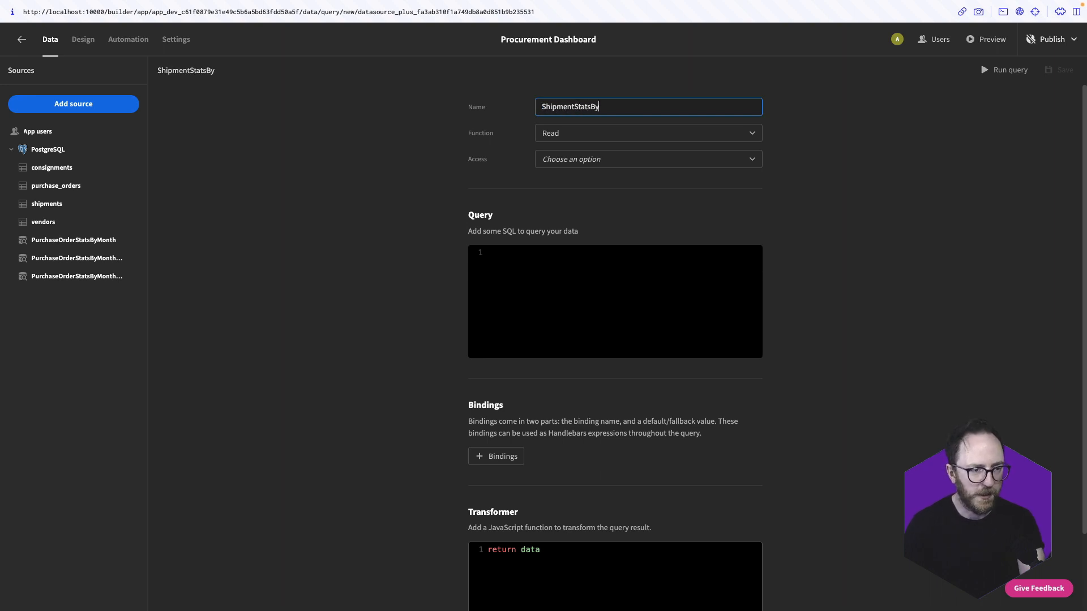
pyautogui.write('Month')
# Fill the query with SQL left-joining shipments to per-shipment consignment totals, returning shipment count and average items and consignments grouped by year and month
pyautogui.click(519, 263)
pyautogui.hotkey('ctrl', 'v')
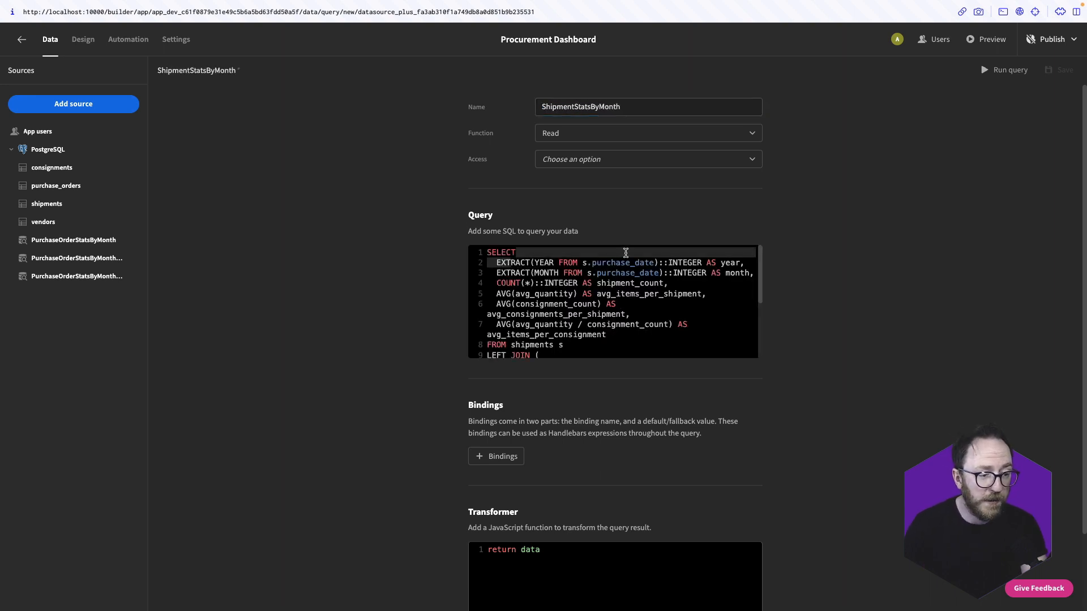
# Read through the shipment query's SQL: the selected averages, the shipments table, the LEFT JOIN on consignments, and the grouping by year and month
pyautogui.moveTo(512, 282); pyautogui.dragTo(568, 284)
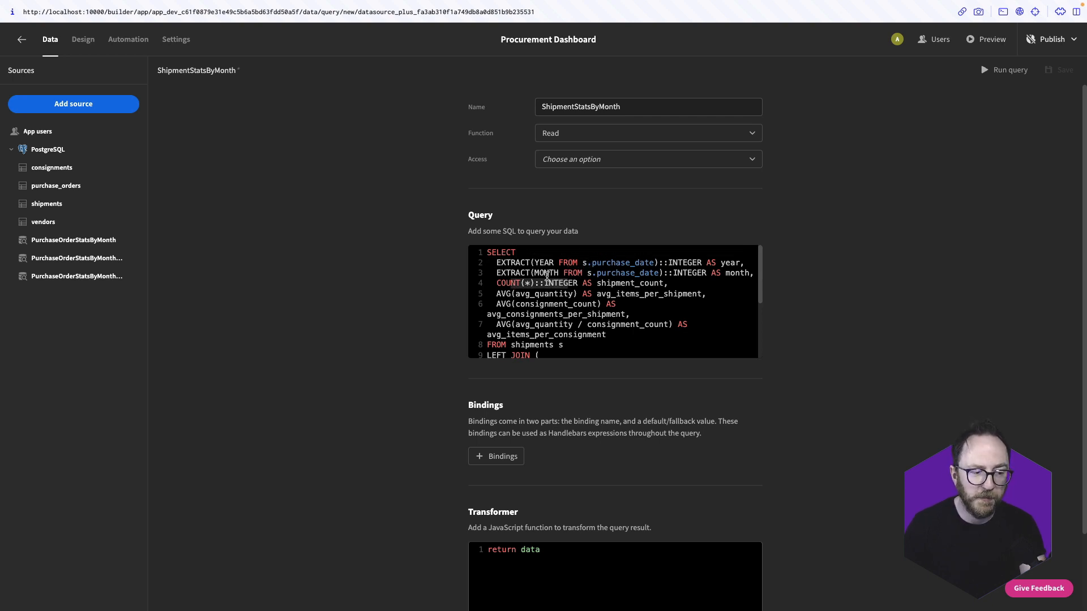
pyautogui.scroll(-1, 547, 277)
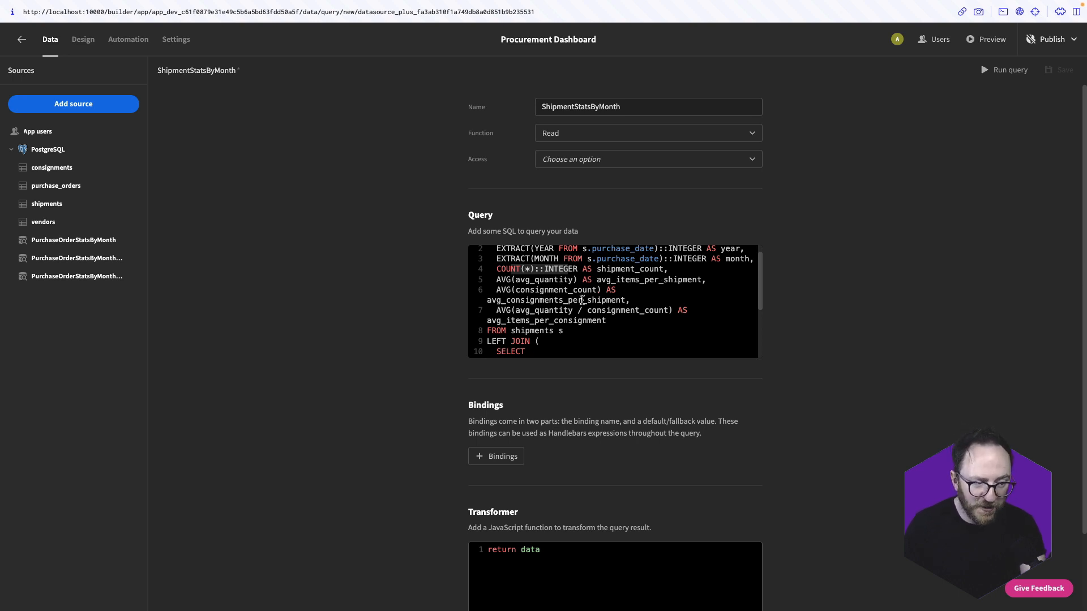
pyautogui.scroll(-1, 615, 299)
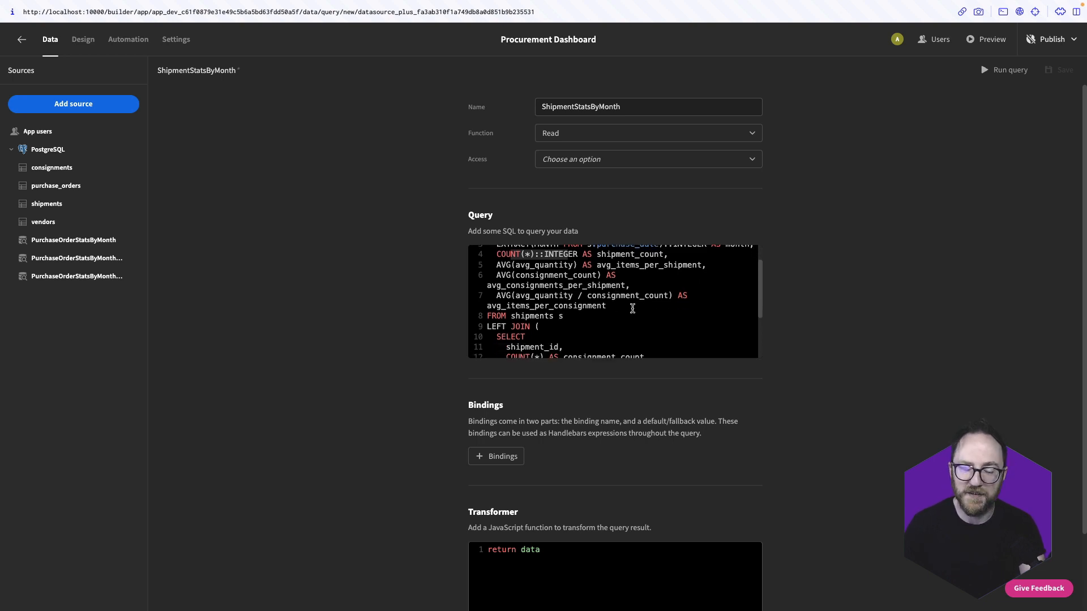
pyautogui.tripleClick(571, 318)
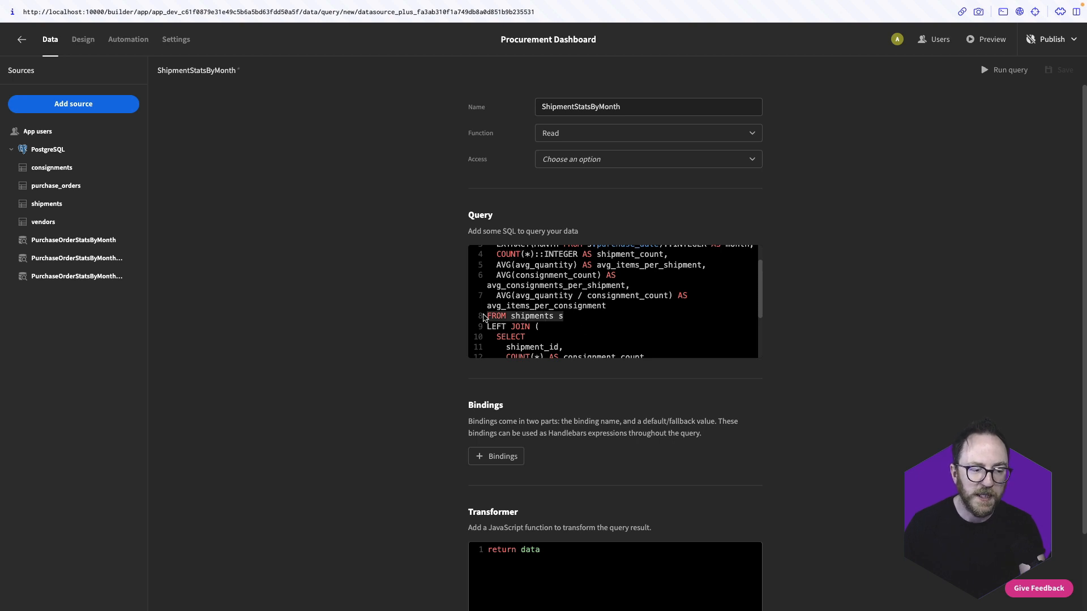
pyautogui.scroll(-2, 607, 300)
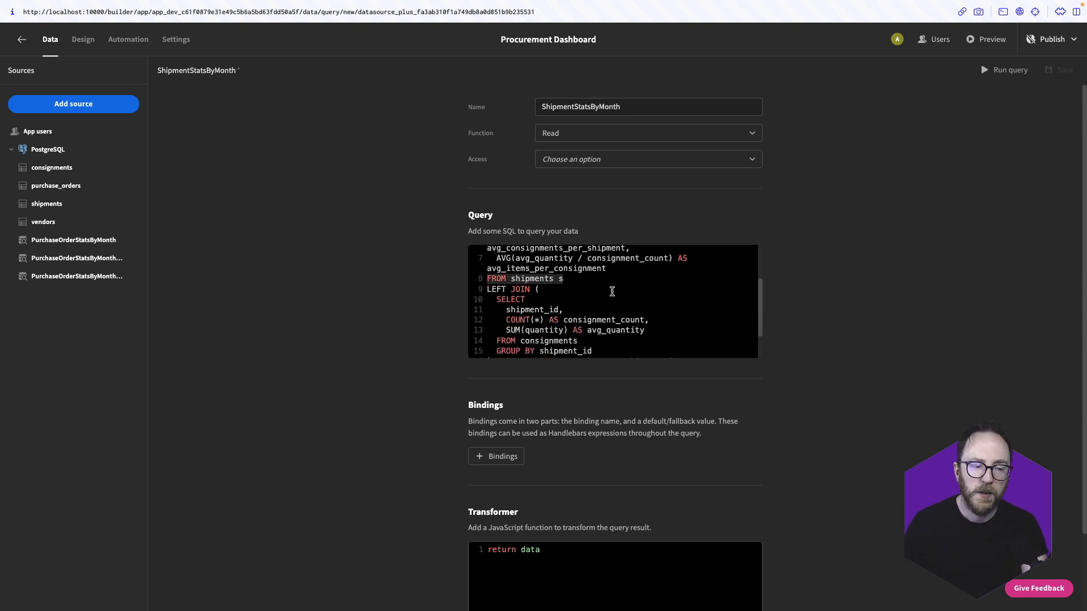
pyautogui.click(570, 286)
pyautogui.moveTo(571, 286); pyautogui.dragTo(447, 287)
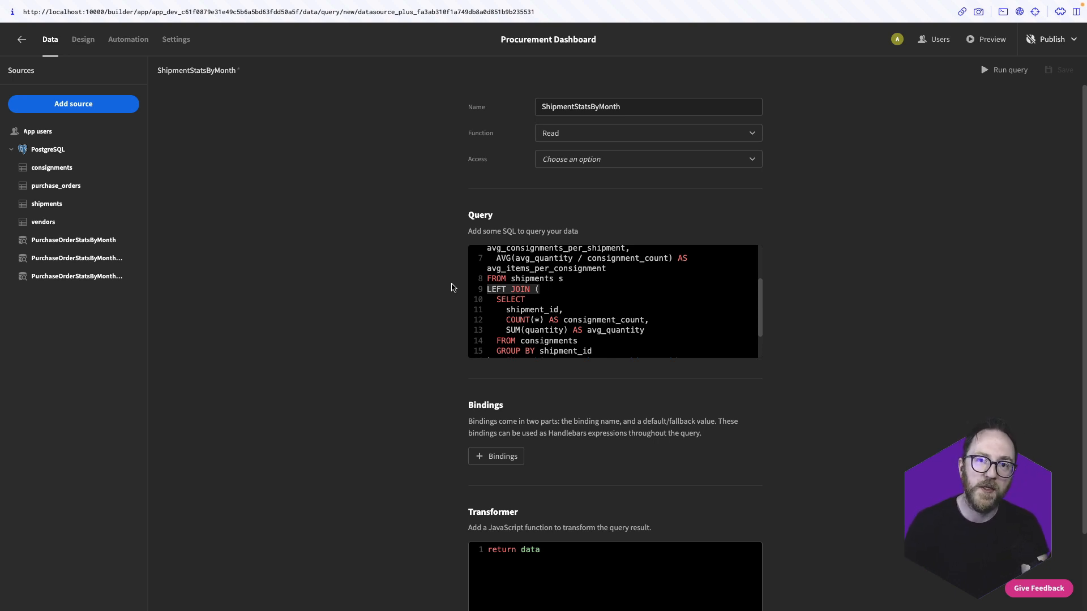
pyautogui.scroll(-3, 606, 304)
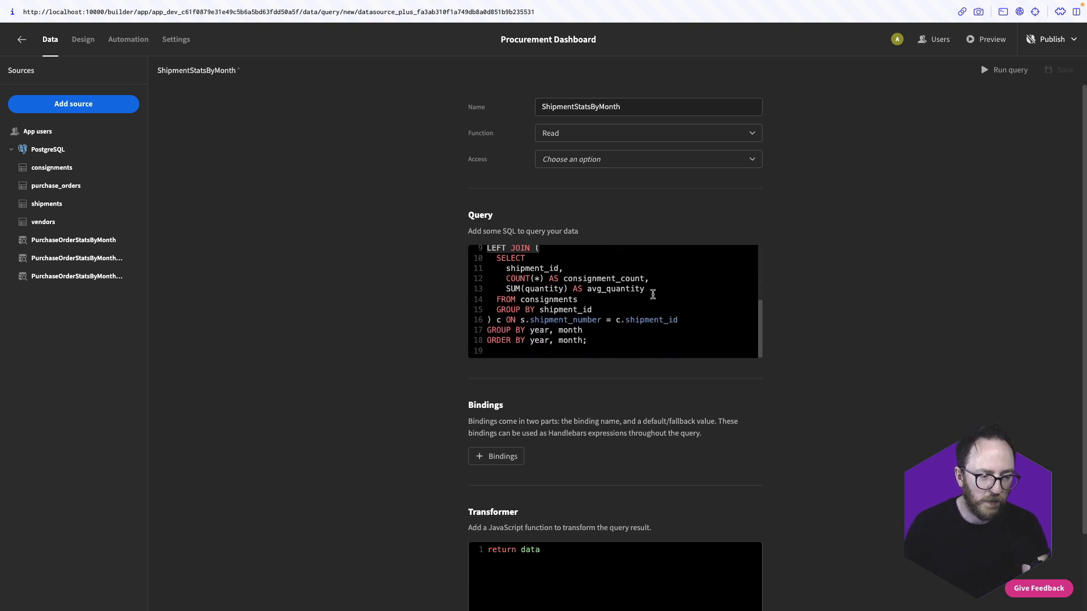
pyautogui.scroll(1, 652, 294)
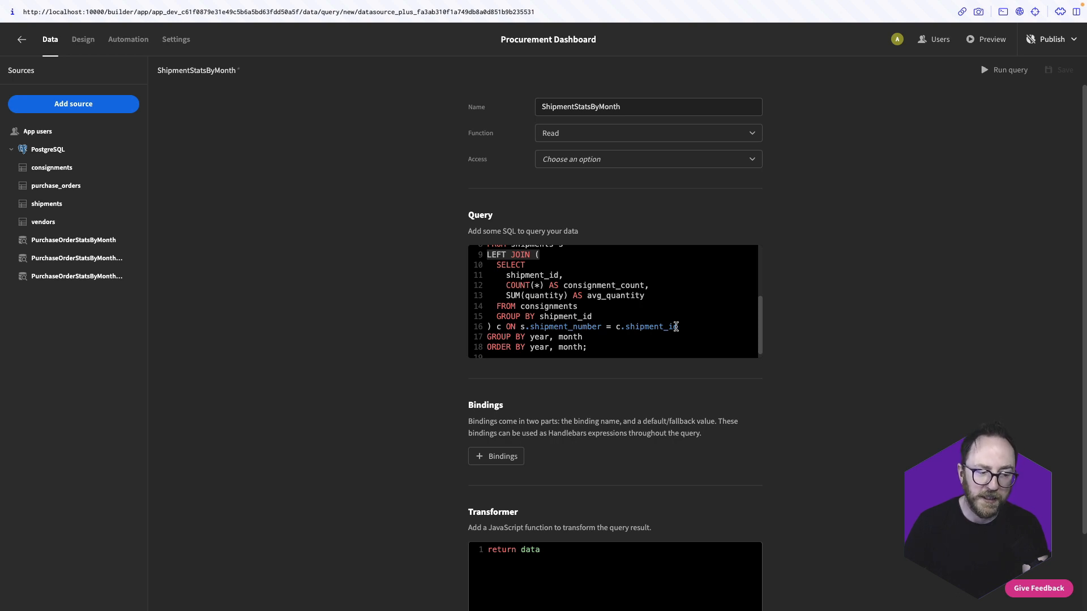
pyautogui.scroll(-1, 569, 314)
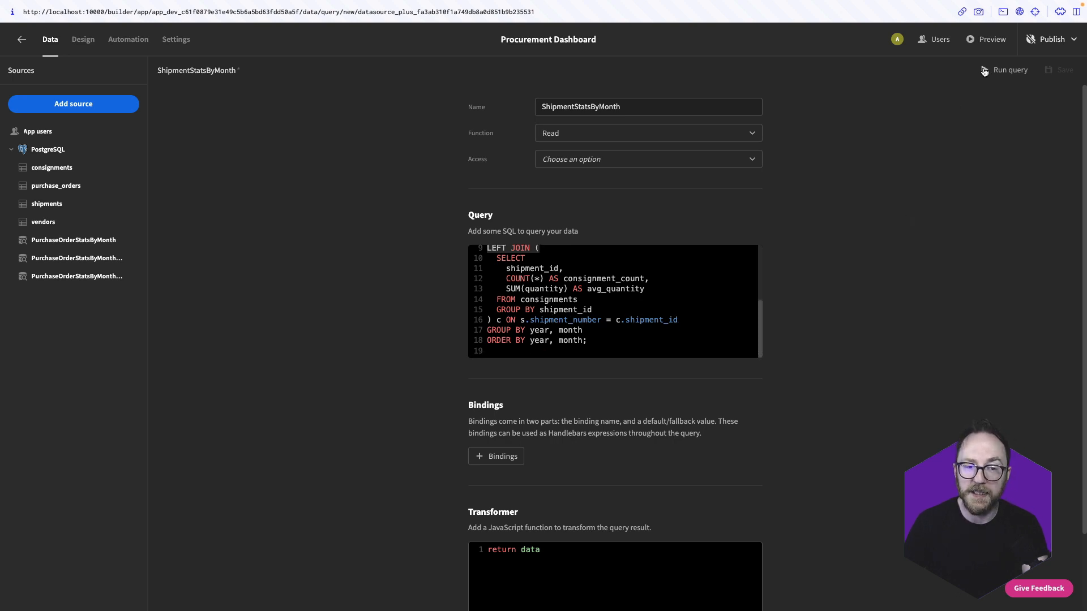
# Run the shipment query and examine the count and average fields in its JSON result
pyautogui.click(998, 70)
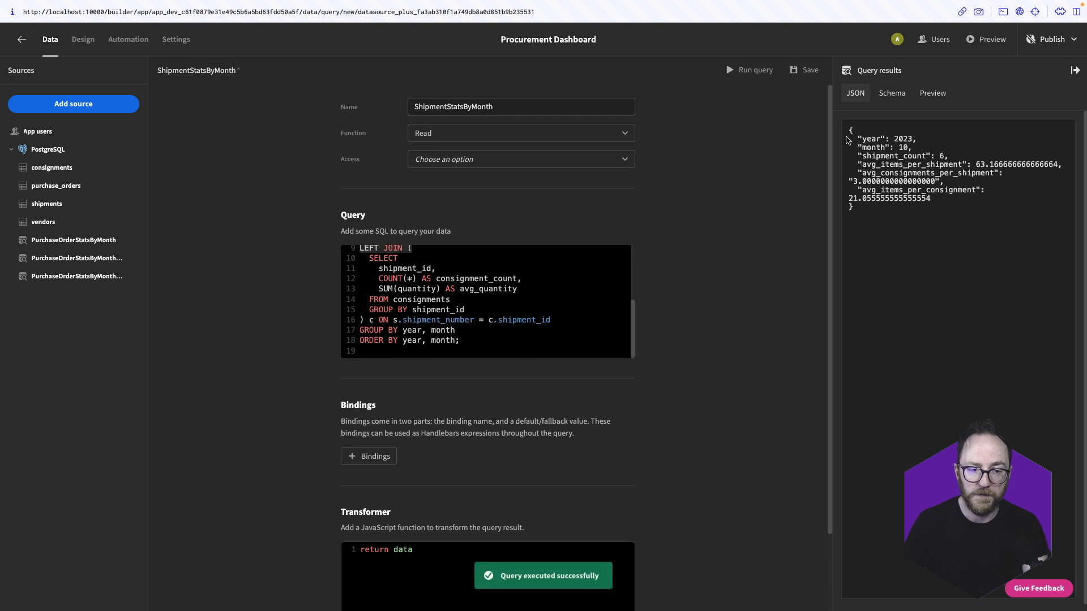
pyautogui.moveTo(858, 148); pyautogui.dragTo(1017, 165)
pyautogui.click(863, 137)
pyautogui.click(928, 143)
pyautogui.click(945, 158)
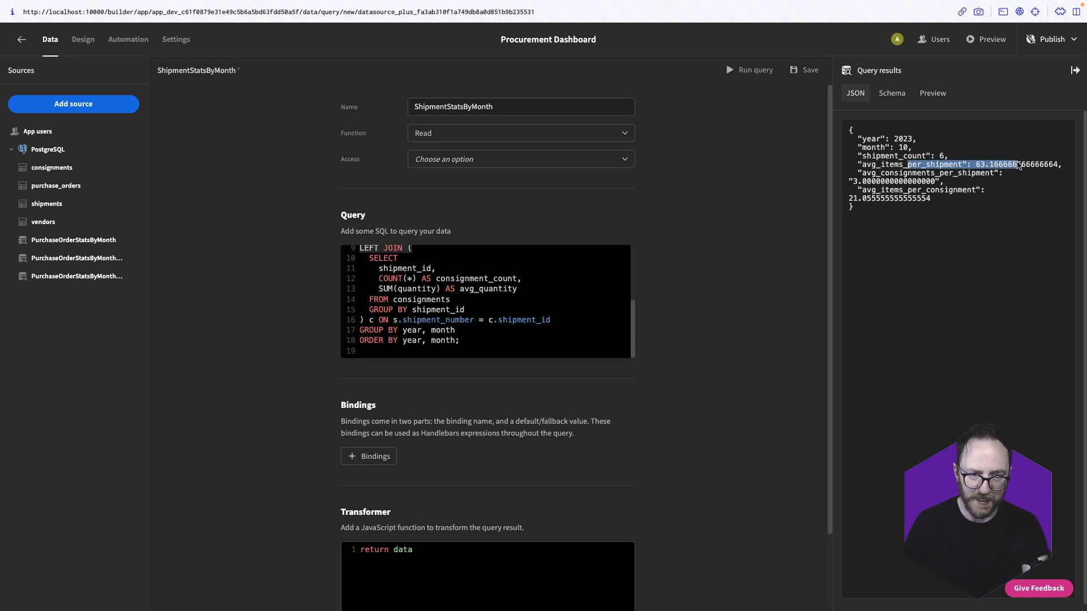
pyautogui.moveTo(862, 172); pyautogui.dragTo(858, 181)
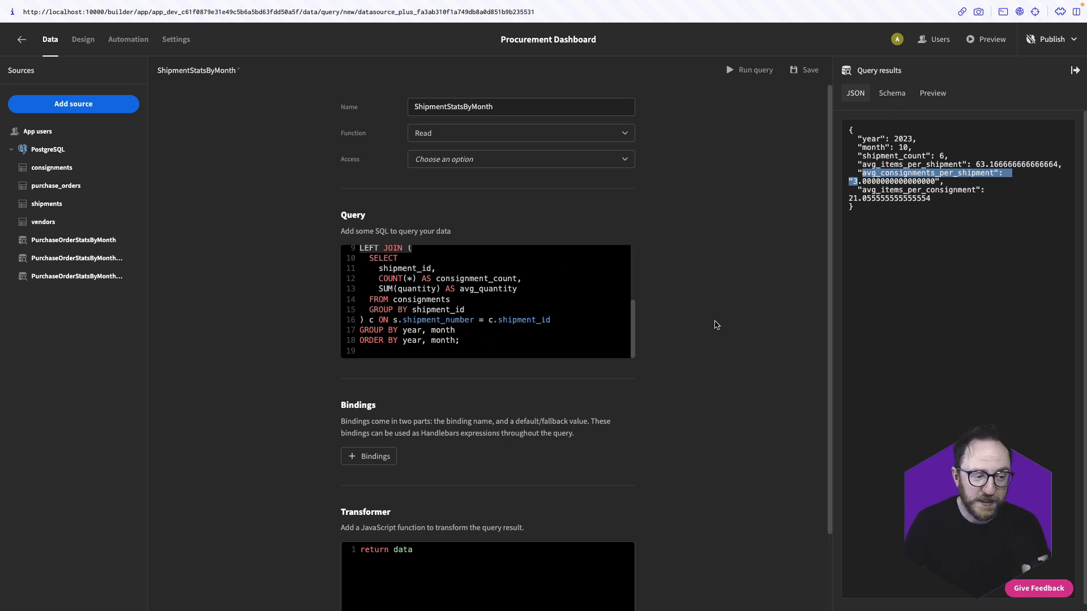
# Wrap the three average columns in the shipment query in ROUND with 1 decimal place and run the query
pyautogui.scroll(3, 523, 256)
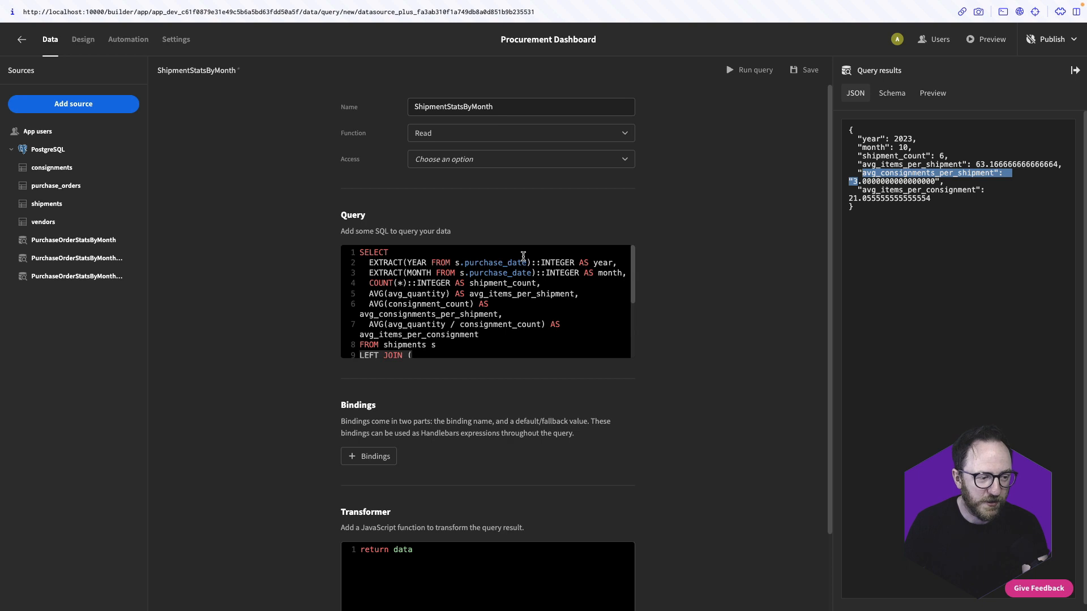
pyautogui.click(382, 313)
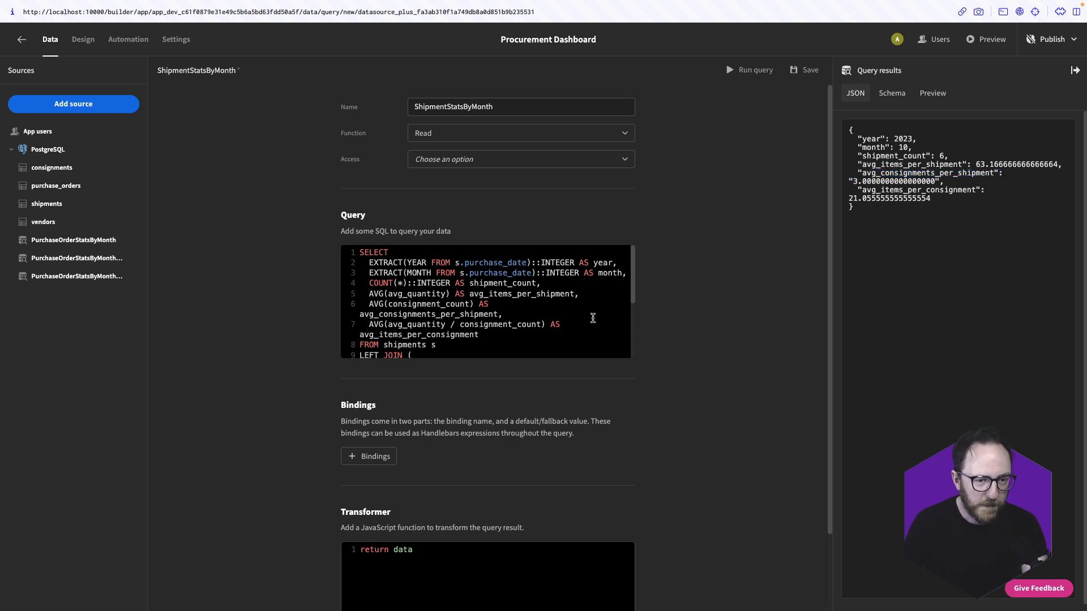
pyautogui.write('ROUND(')
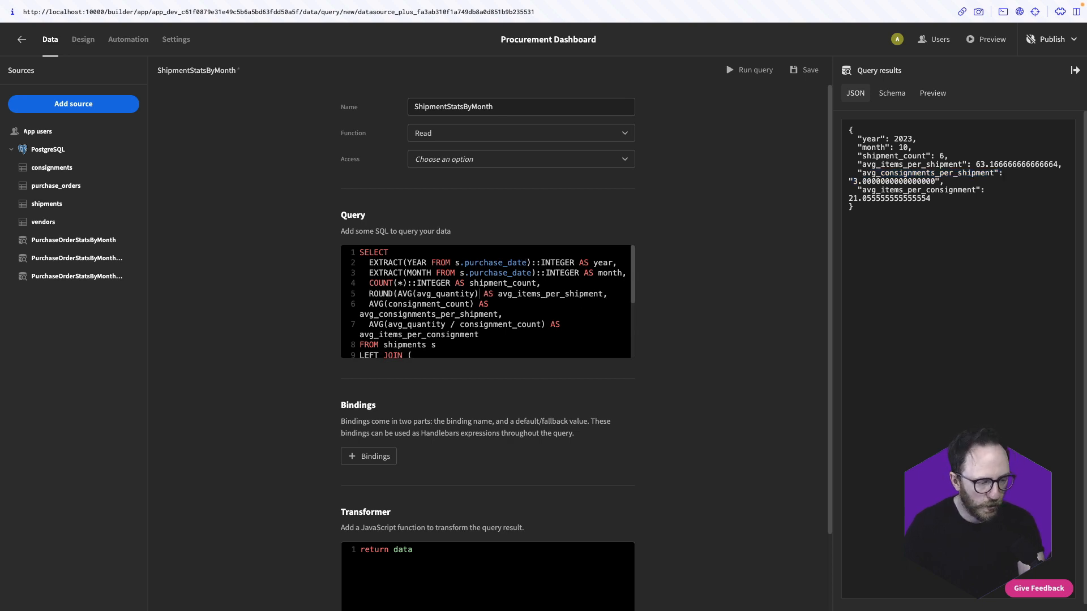
pyautogui.hotkey('alt', 'Right')
pyautogui.hotkey('alt', 'Right')
pyautogui.hotkey('alt', 'Right')
pyautogui.hotkey('alt', 'Right')
pyautogui.write(', 1)')
pyautogui.click(369, 304)
pyautogui.write('ROUND')
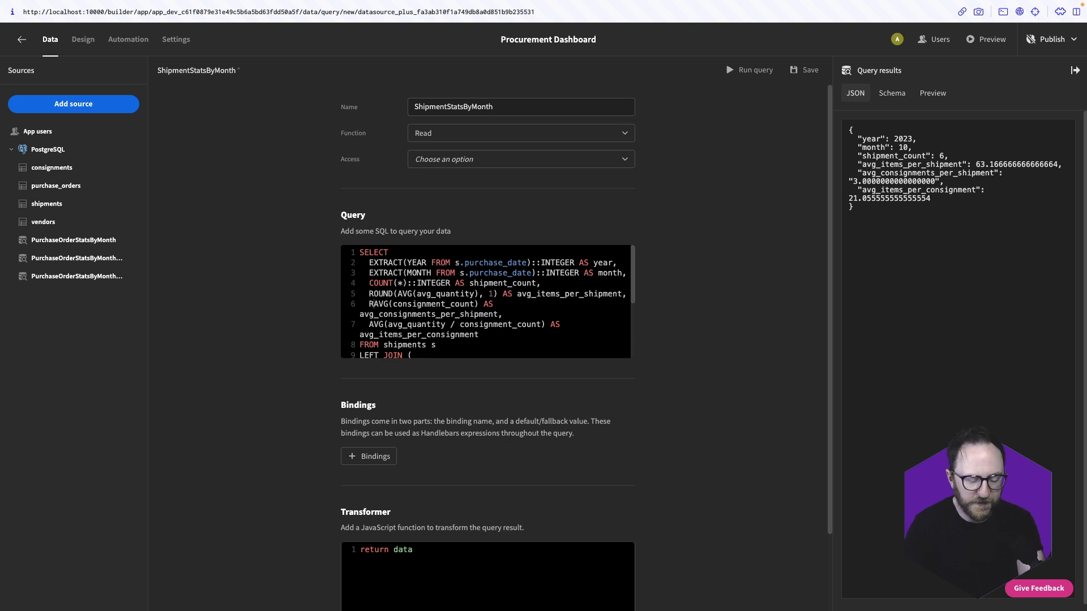
pyautogui.click(746, 70)
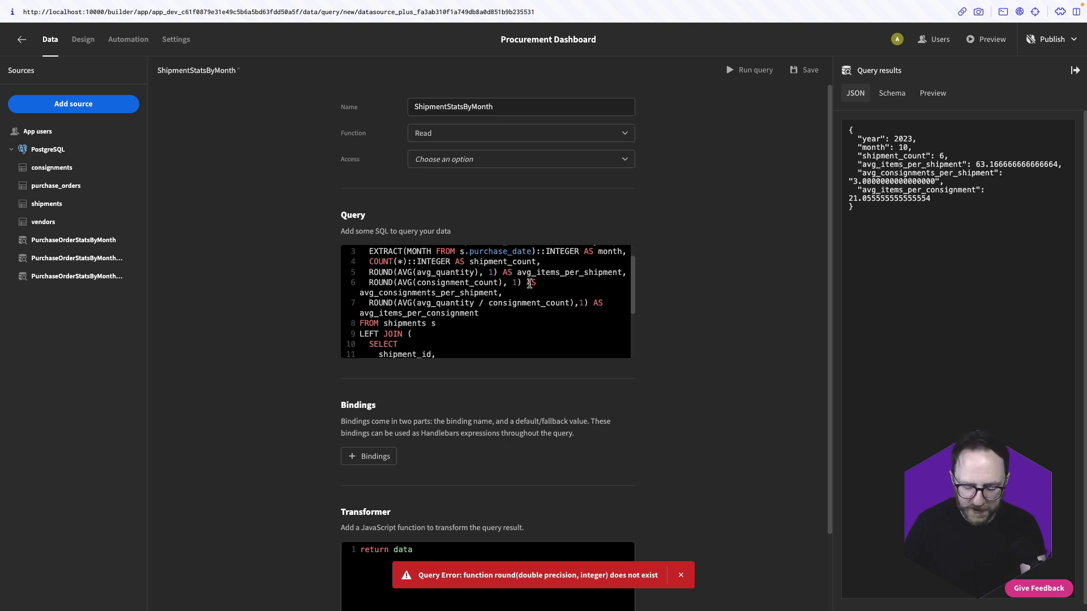
# Cast each AVG result inside the three ROUND calls to ::Numeric, rerun the query and dismiss the error notice
pyautogui.click(481, 272)
pyautogui.write('::Numeri')
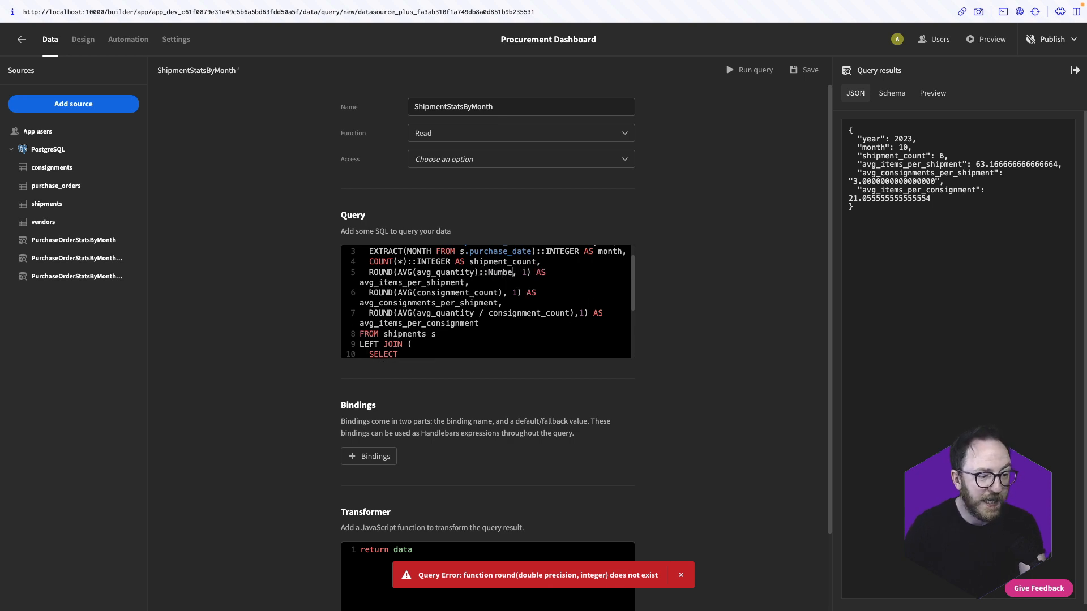
pyautogui.write('c')
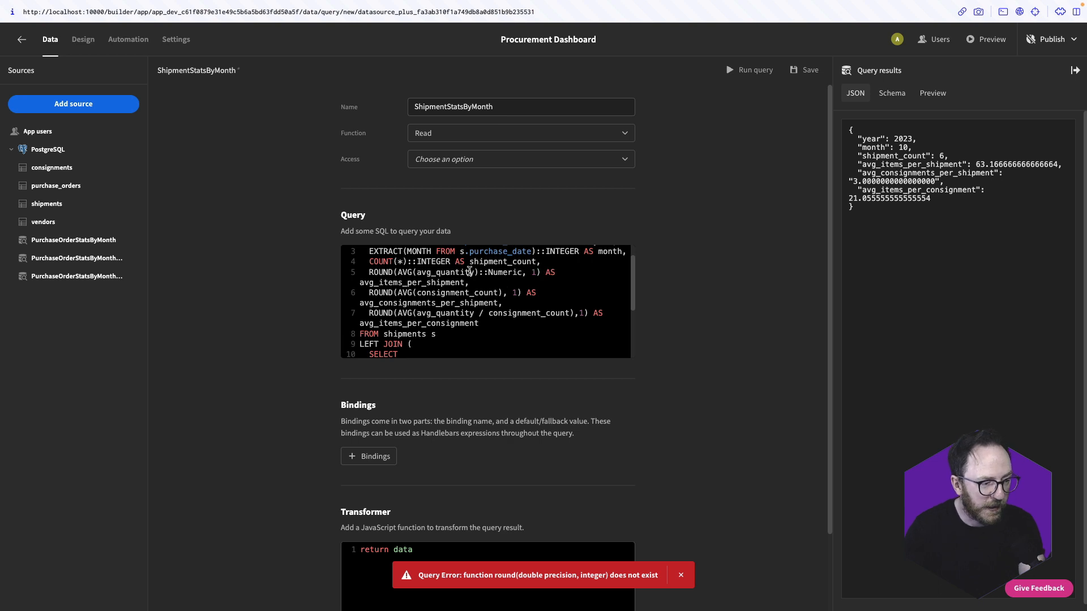
pyautogui.moveTo(479, 272); pyautogui.dragTo(524, 274)
pyautogui.hotkey('ctrl', 'c')
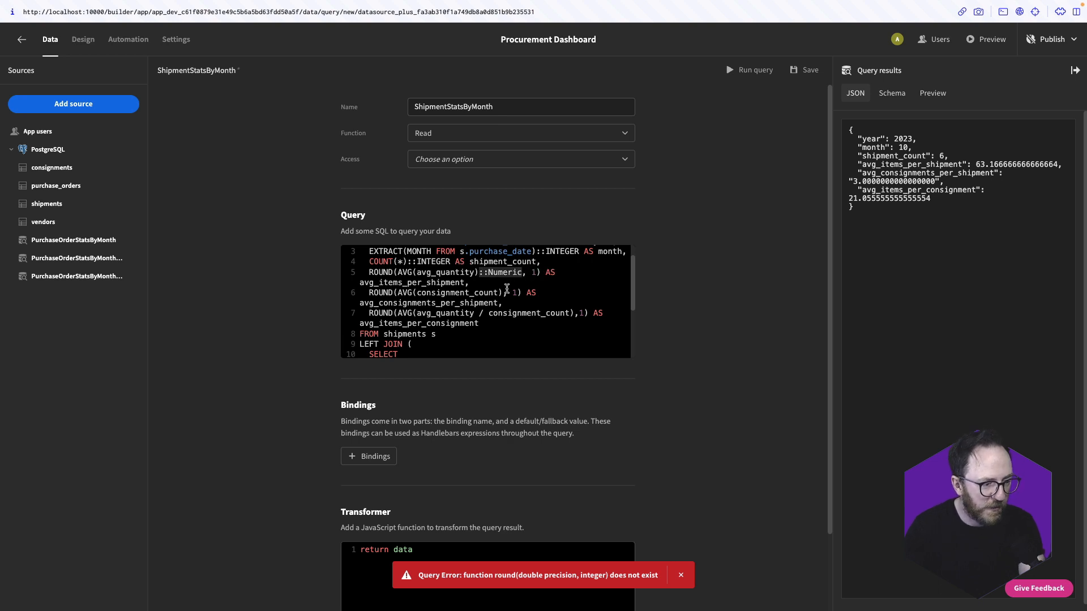
pyautogui.click(504, 293)
pyautogui.hotkey('ctrl', 'v')
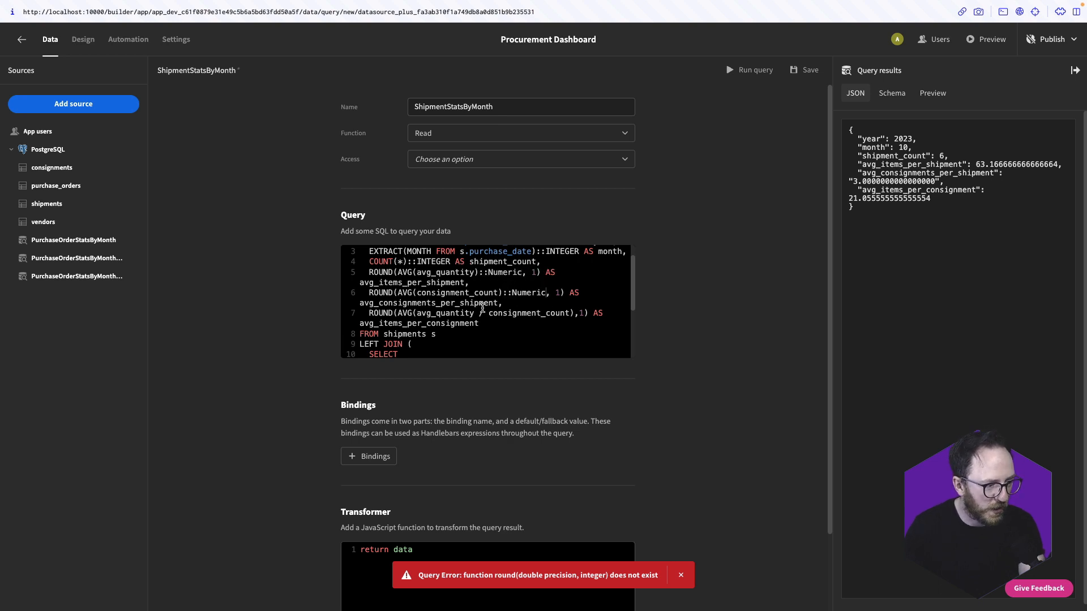
pyautogui.click(575, 313)
pyautogui.hotkey('ctrl', 'v')
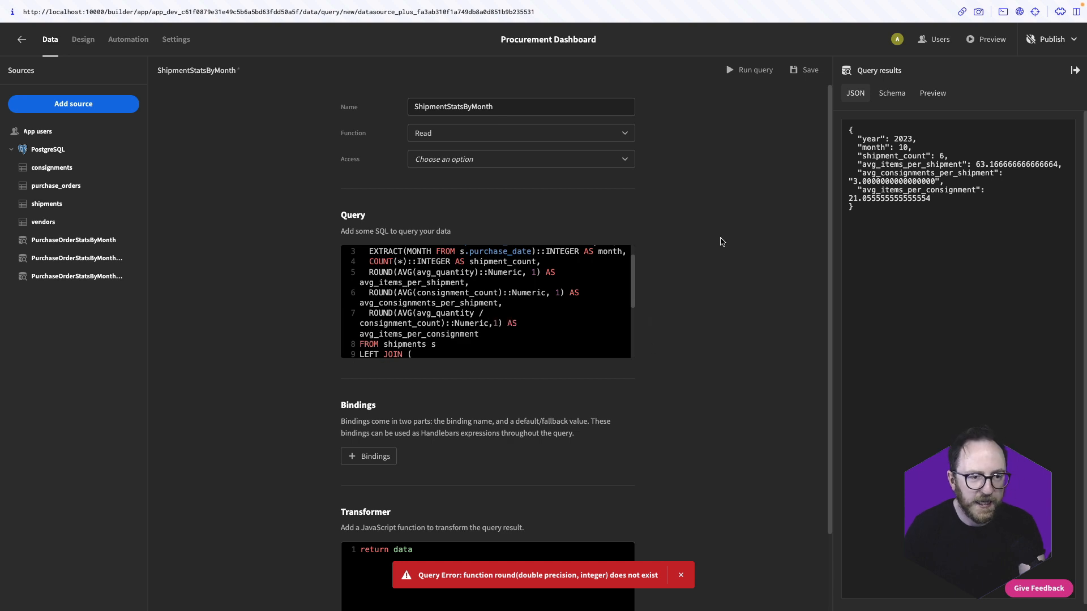
pyautogui.click(761, 75)
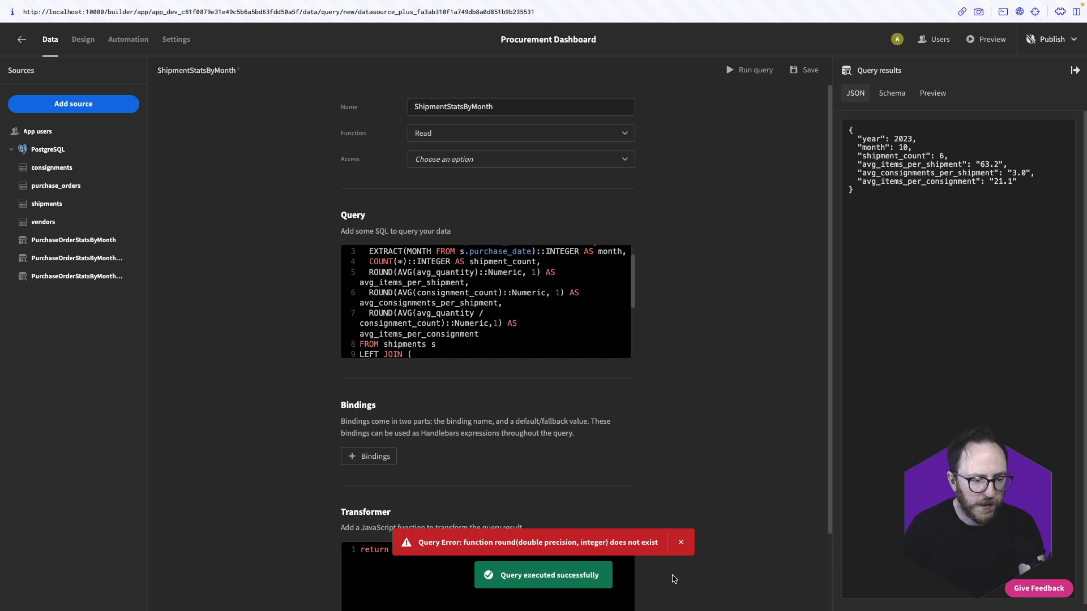
pyautogui.click(681, 542)
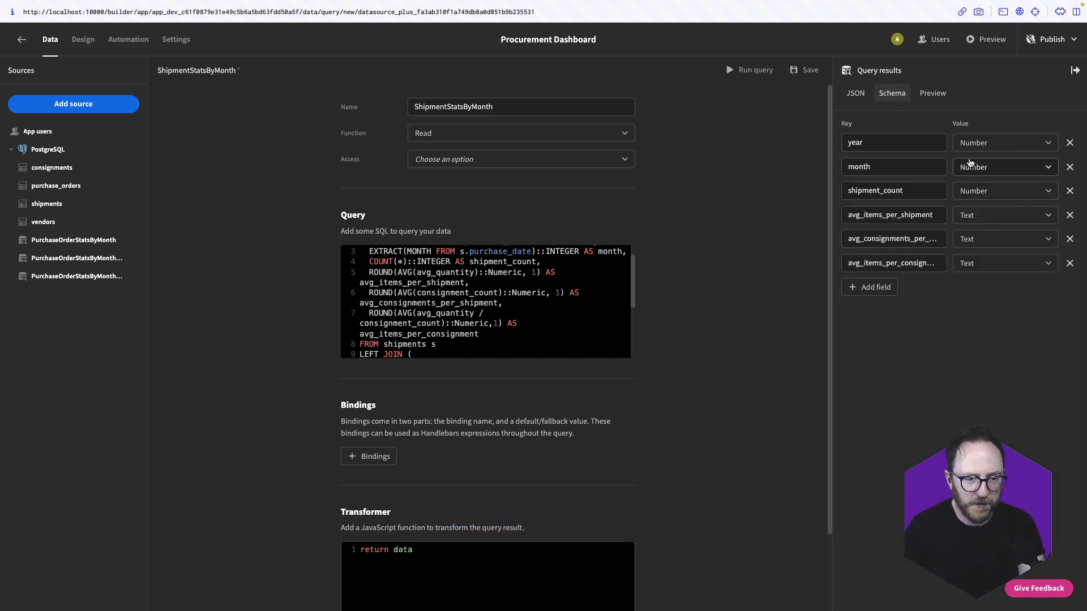
# Set the three average fields to Number in the result schema, check the row preview and save the query
pyautogui.click(988, 225)
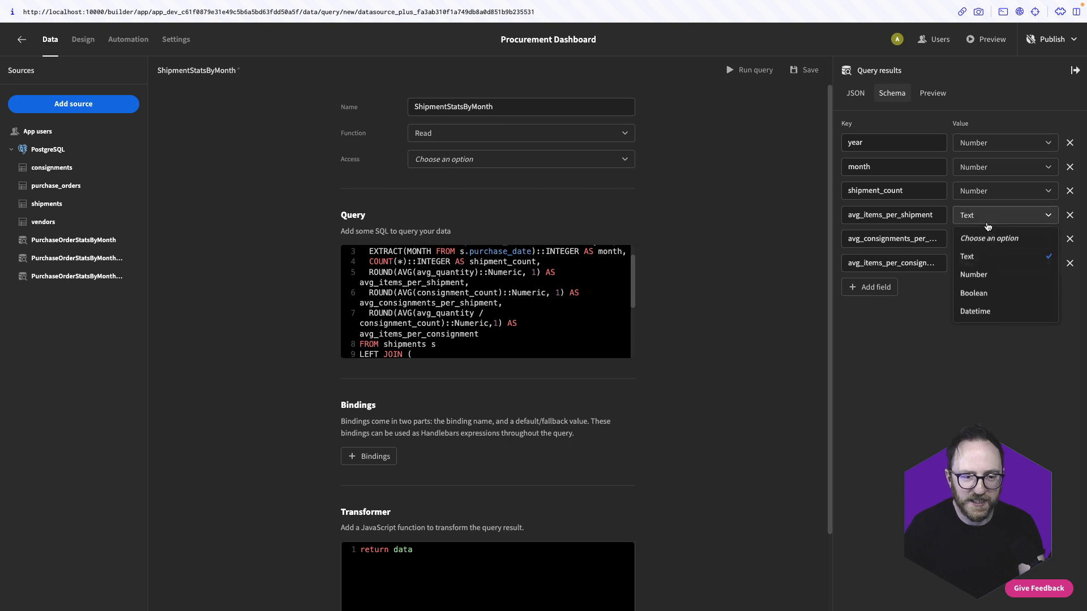
pyautogui.click(970, 274)
pyautogui.click(987, 298)
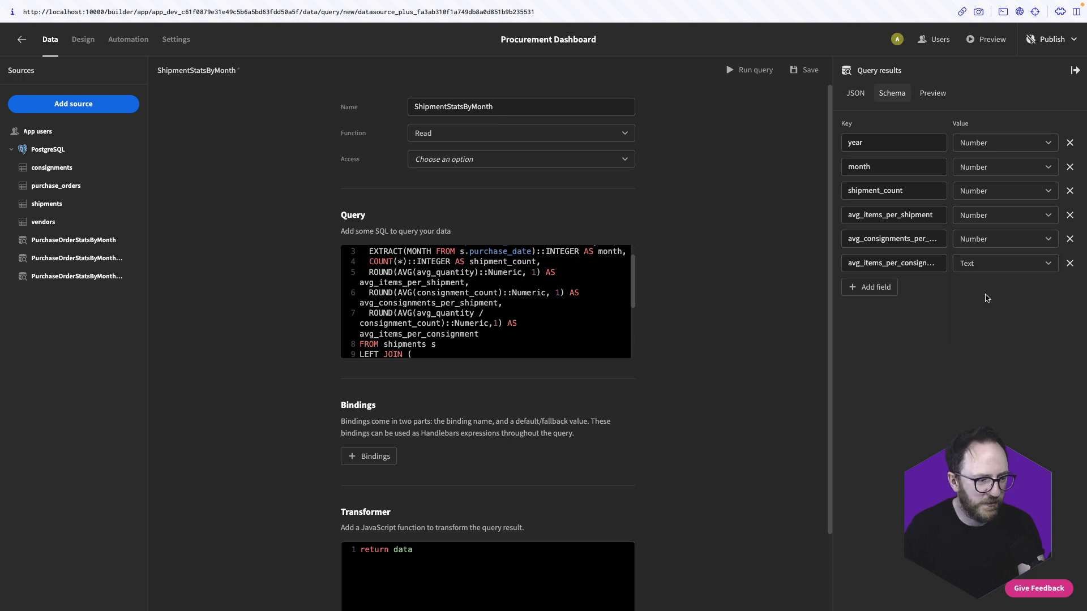
pyautogui.click(994, 268)
pyautogui.click(992, 318)
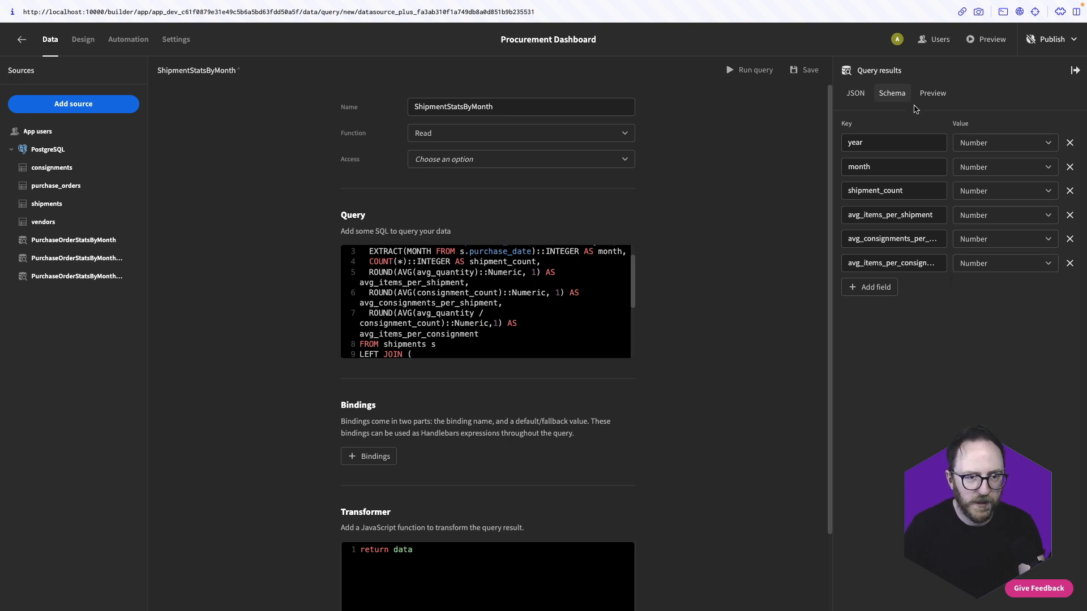
pyautogui.click(935, 96)
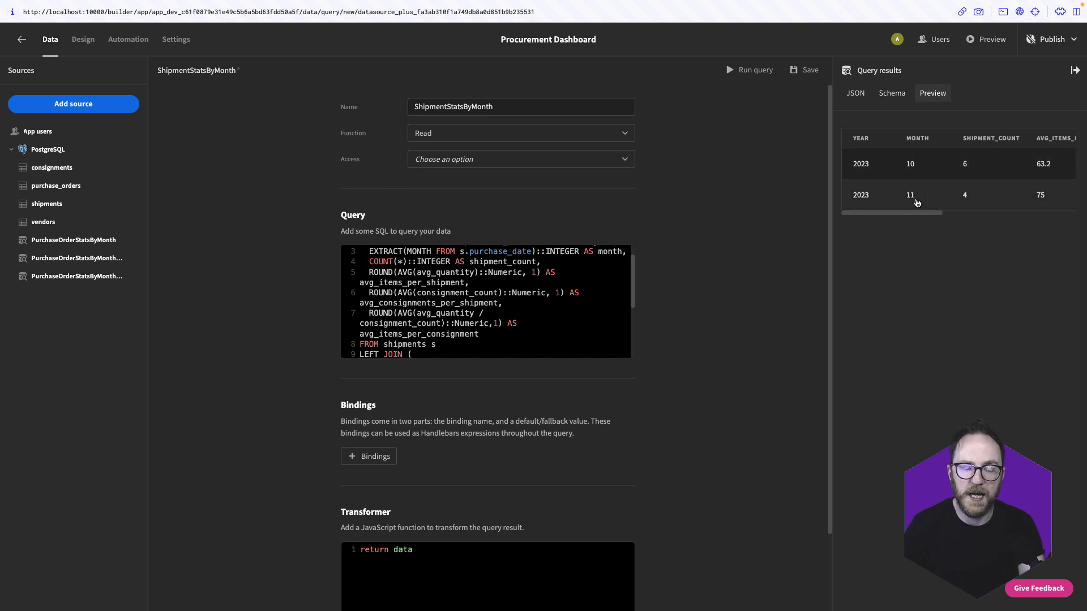
pyautogui.click(805, 70)
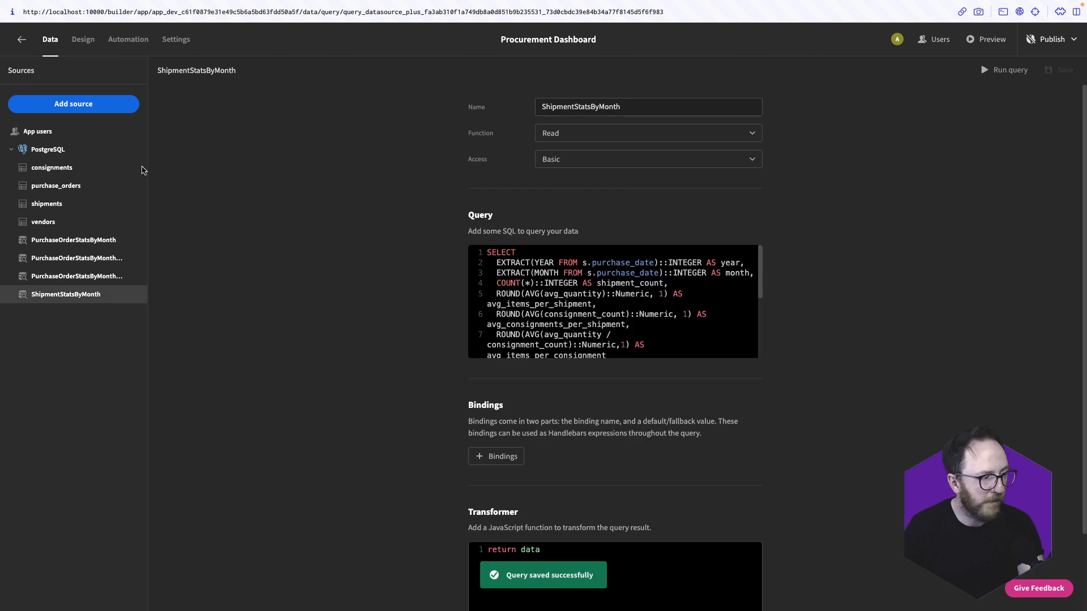
# On the /shipments screen, set the Total Cost Card's data to ShipmentStatsByMonth and rename it Shipment Count Card
pyautogui.click(82, 40)
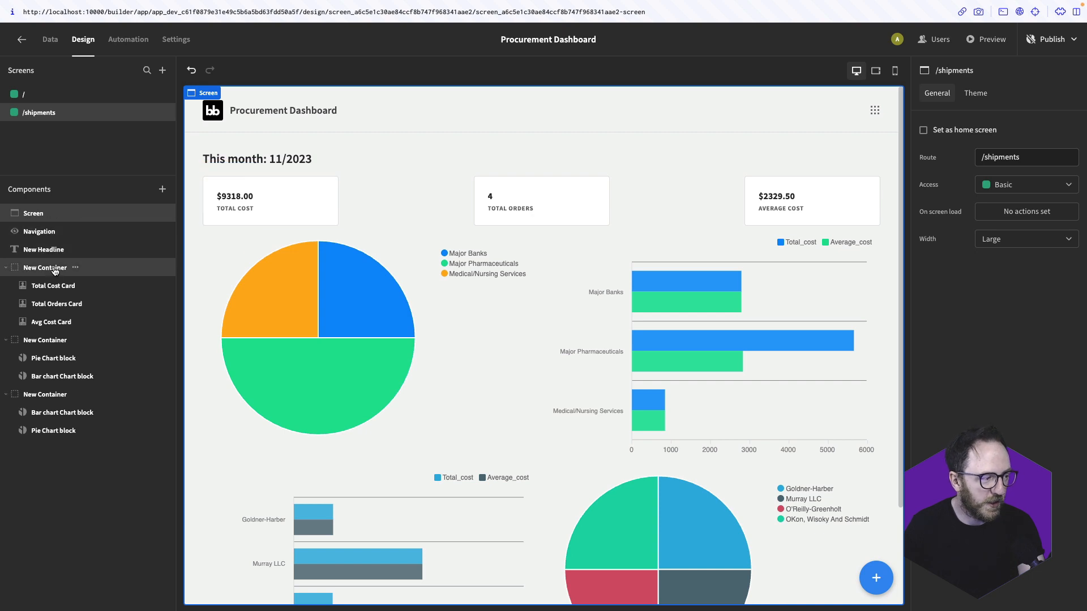
pyautogui.click(48, 290)
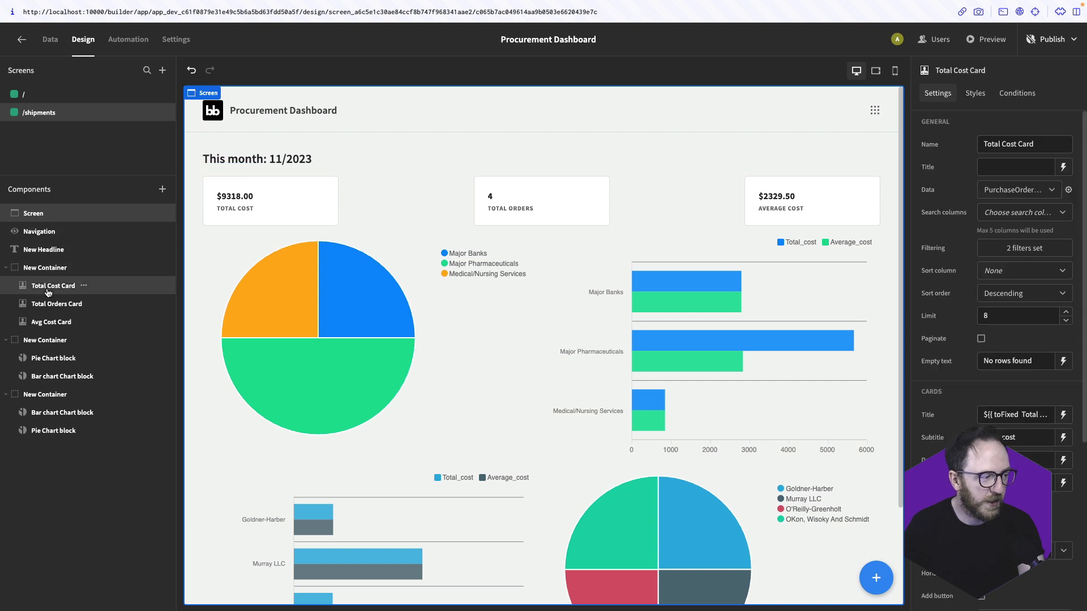
pyautogui.click(1043, 191)
pyautogui.click(959, 403)
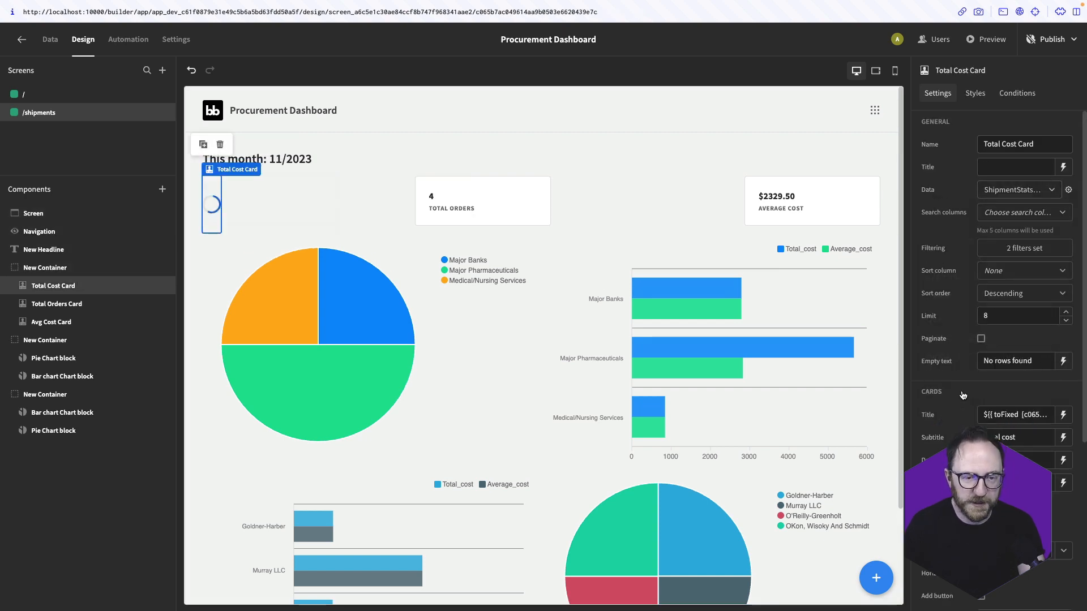
pyautogui.doubleClick(991, 144)
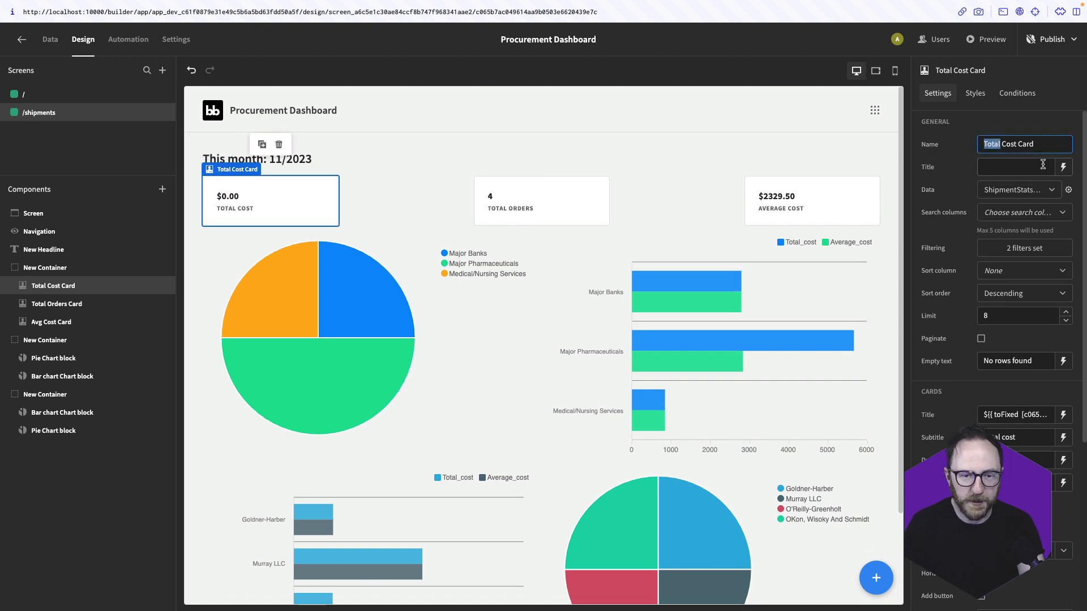
pyautogui.write('Shipment Count')
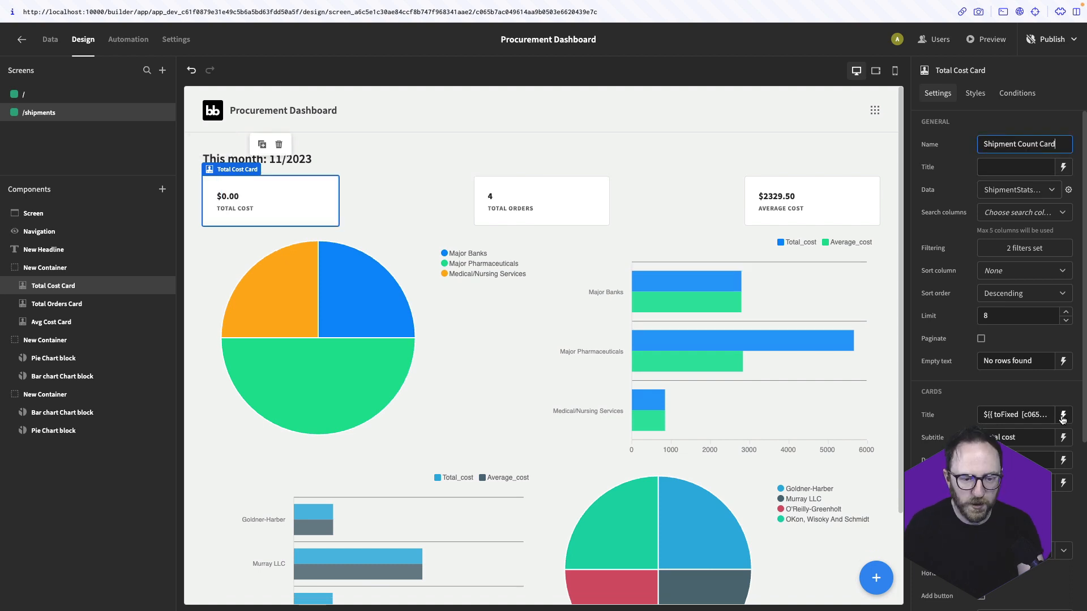
# Replace the Shipment Count Card's title with the Shipment_count binding and set its subtitle to "Total Shipments"
pyautogui.click(1063, 414)
pyautogui.hotkey('ctrl', 'a')
pyautogui.press('BackSpace')
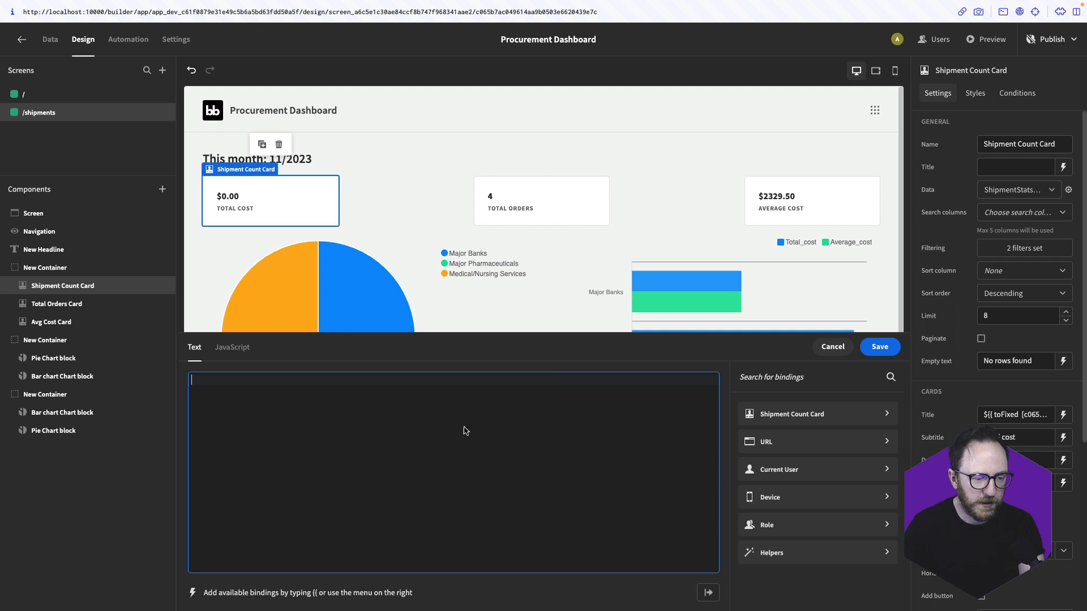
pyautogui.click(784, 416)
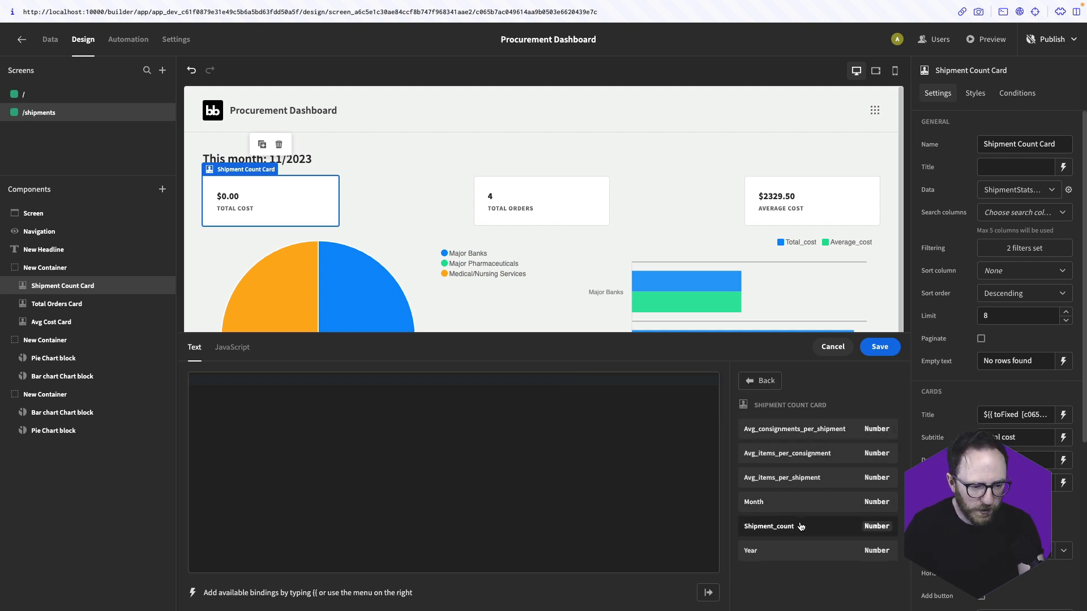
pyautogui.click(770, 526)
pyautogui.click(871, 347)
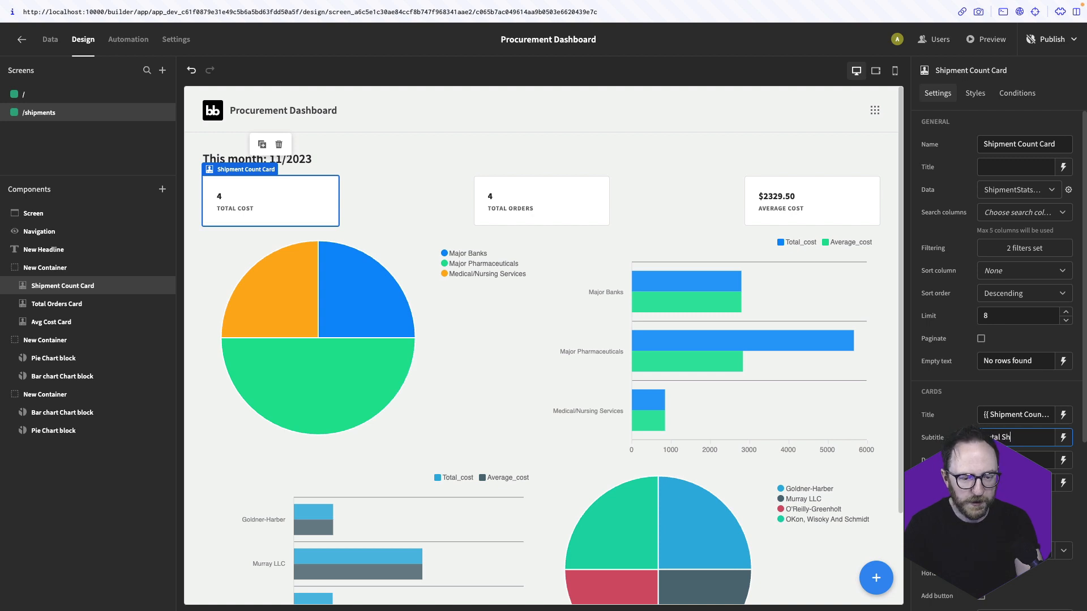
pyautogui.click(533, 190)
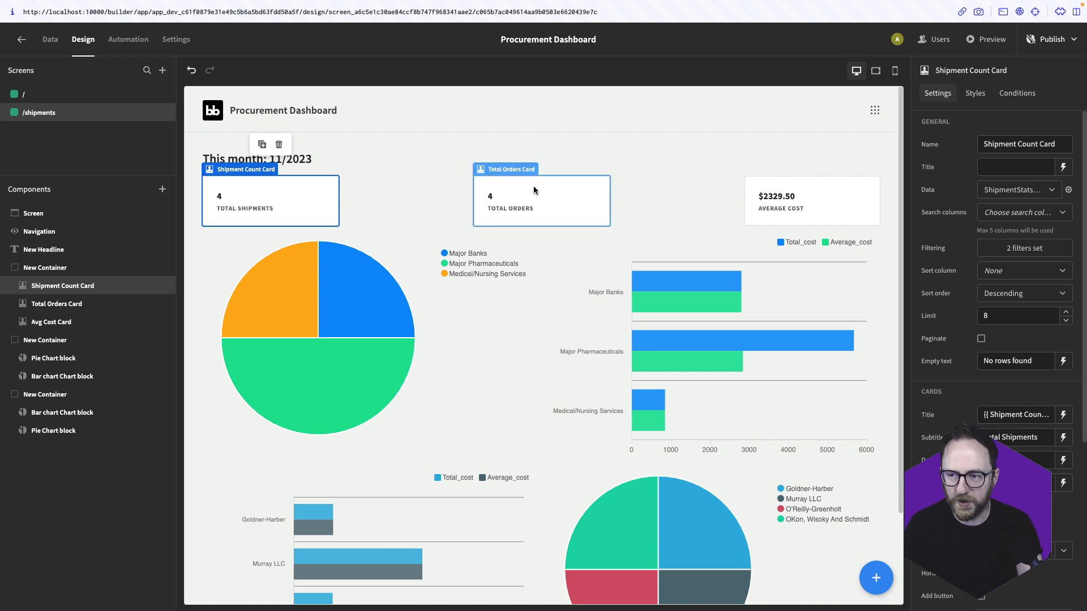
# Rename the Total Orders Card as Consignments Per Shipment and set its data to the ShipmentStatsByMonth query
pyautogui.click(534, 186)
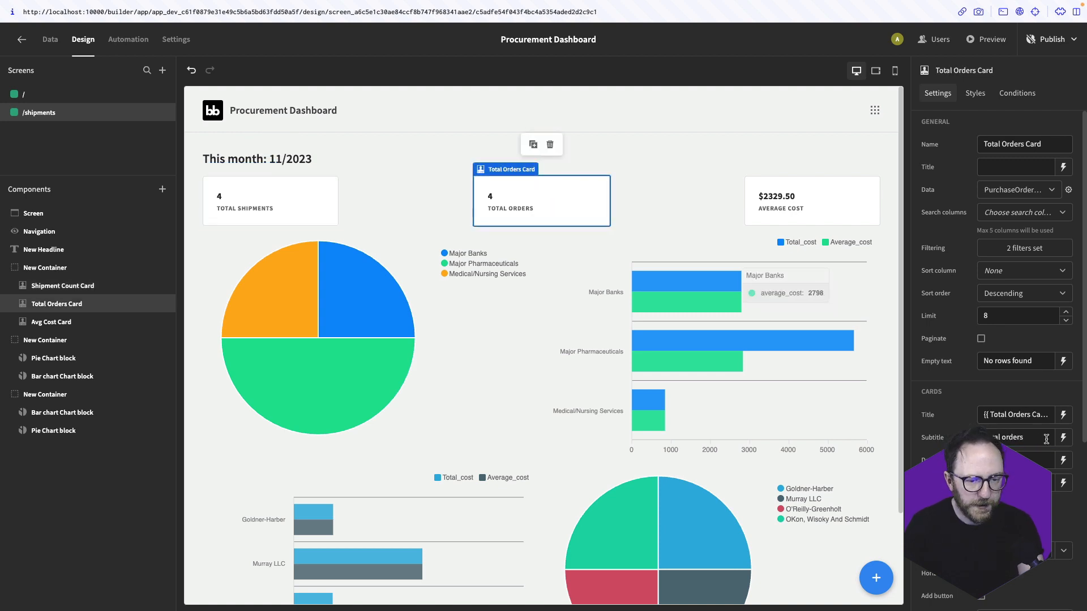
pyautogui.tripleClick(1004, 145)
pyautogui.write('Consignments Per S')
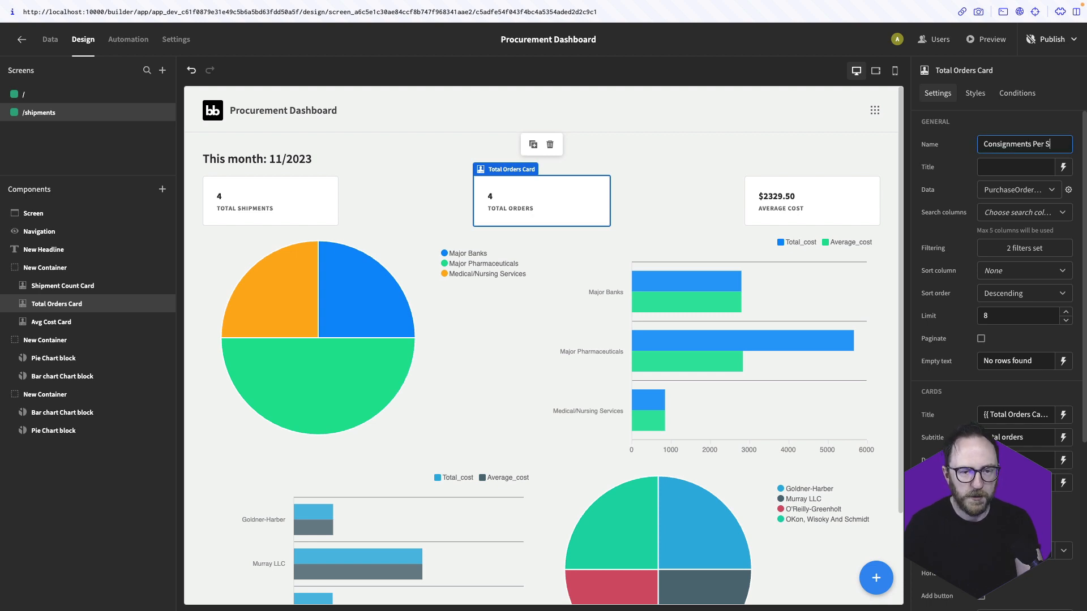
pyautogui.write('hipment')
pyautogui.click(1004, 192)
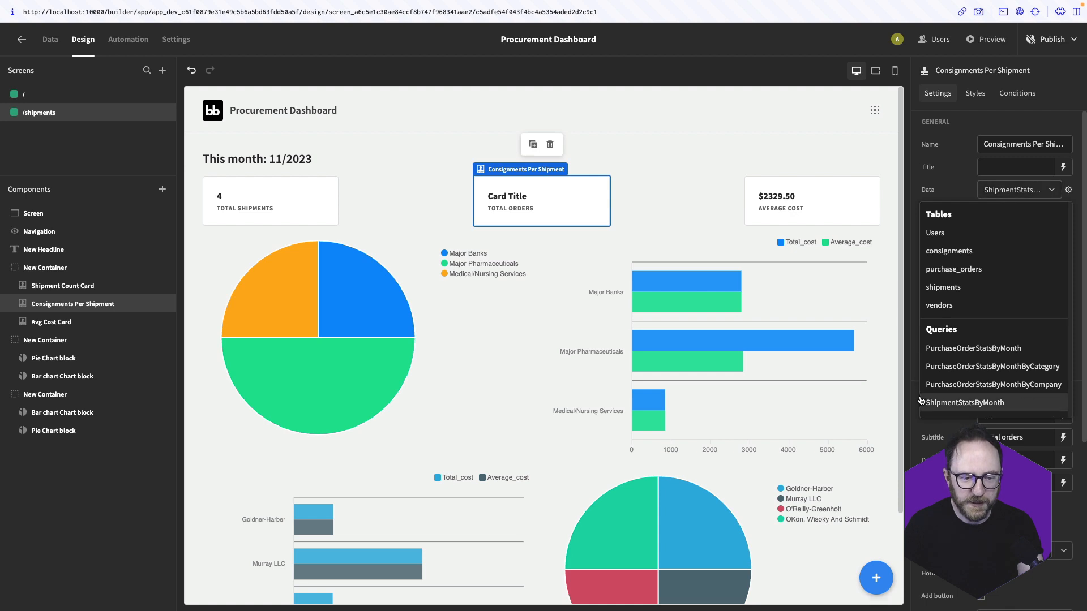
# Bind the middle card's title to Avg_items_per_shipment and save the binding
pyautogui.click(945, 182)
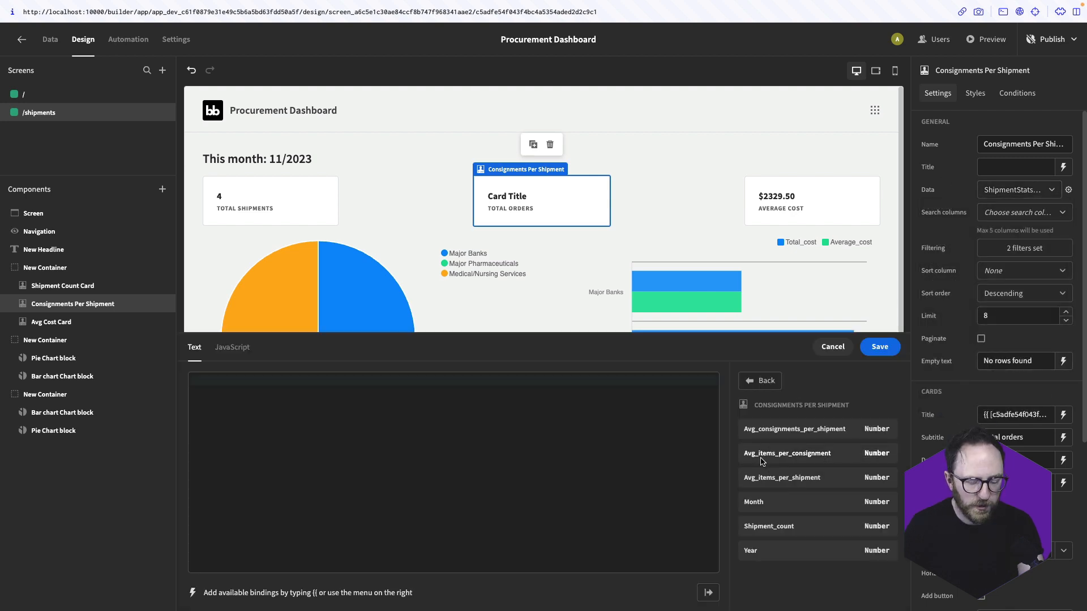
pyautogui.click(818, 480)
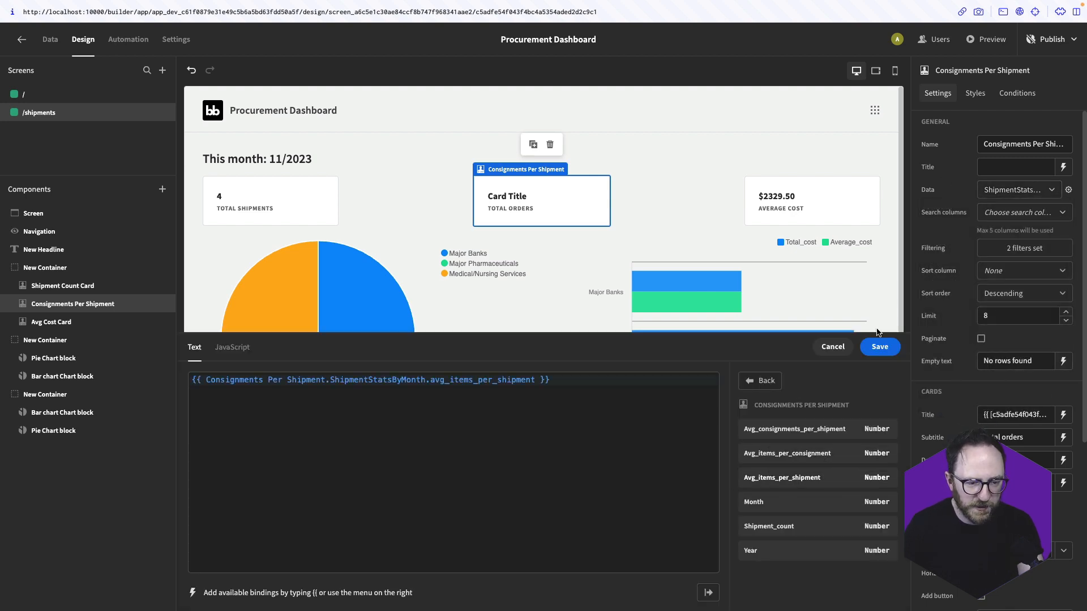
pyautogui.click(880, 347)
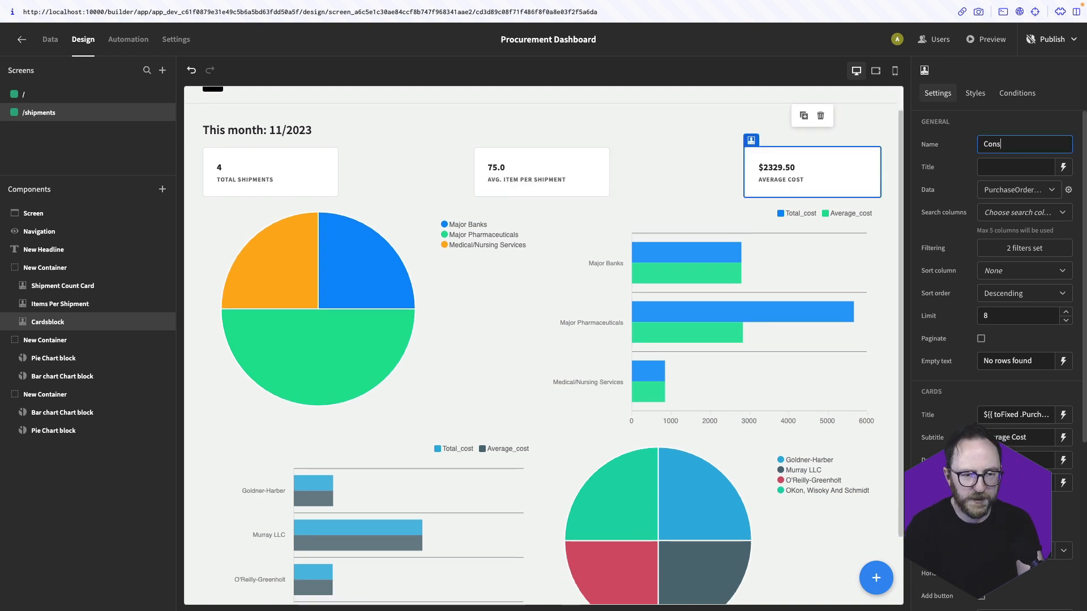
# Name the average cost card Consignments Per Shipment and set its data to the ShipmentStatsByMonth query
pyautogui.write('ignments Per Shipment')
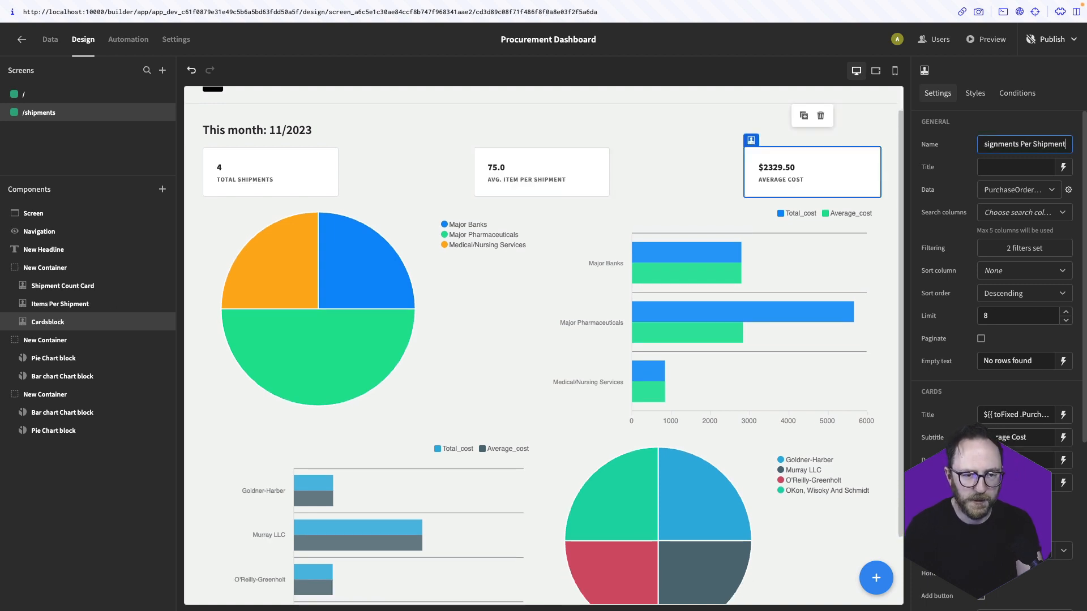
pyautogui.click(1014, 189)
pyautogui.click(965, 402)
# Replace the Consignments Per Shipment card's title with the Avg_consignments_per_shipment binding and save it
pyautogui.click(1063, 414)
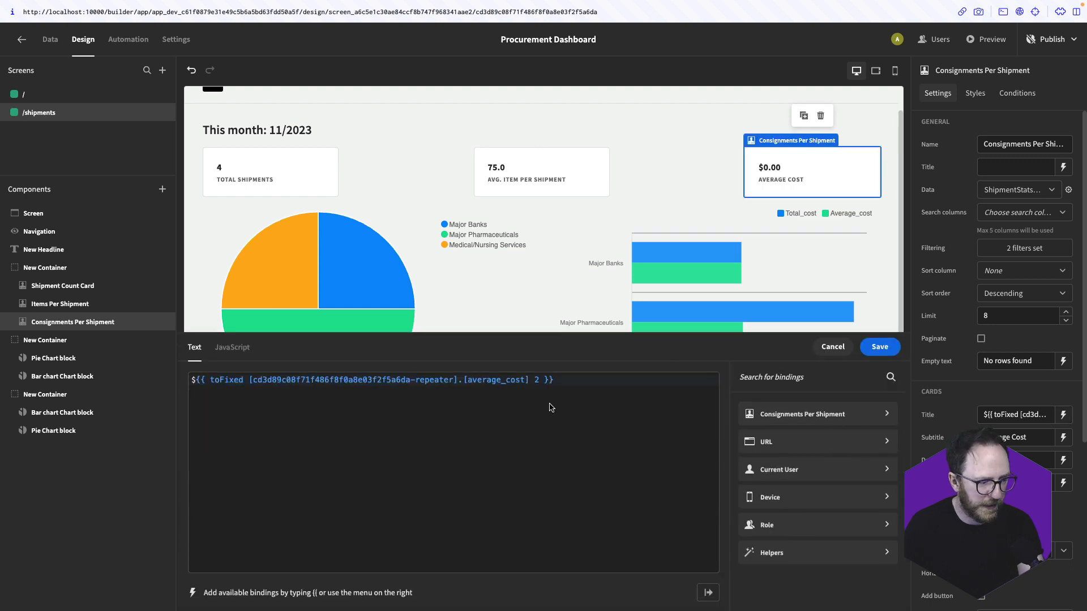
pyautogui.click(548, 406)
pyautogui.hotkey('ctrl', 'a')
pyautogui.press('BackSpace')
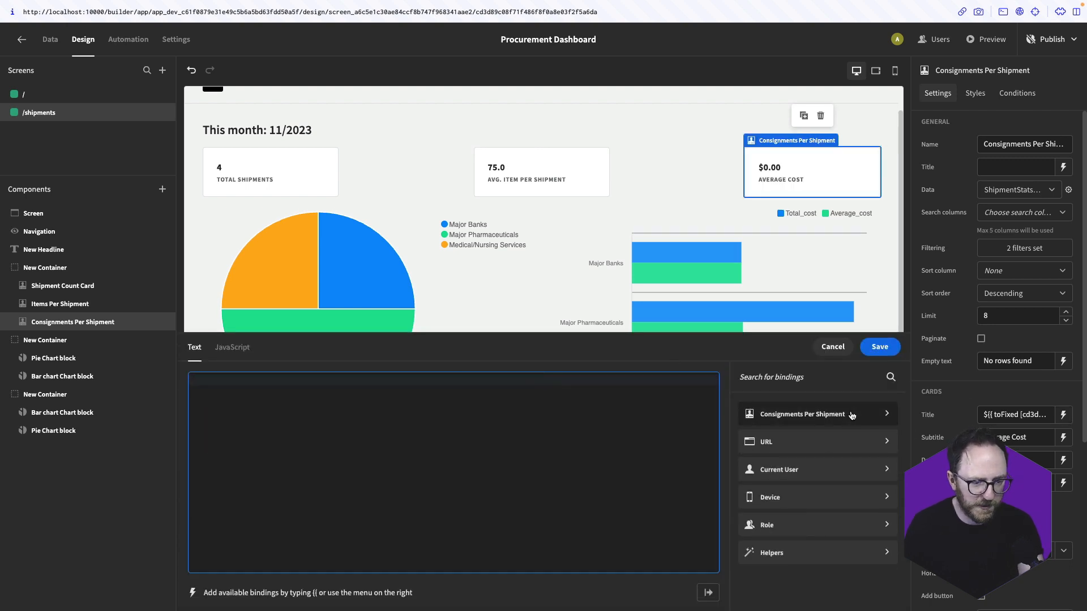
pyautogui.click(821, 414)
pyautogui.click(829, 457)
pyautogui.click(879, 347)
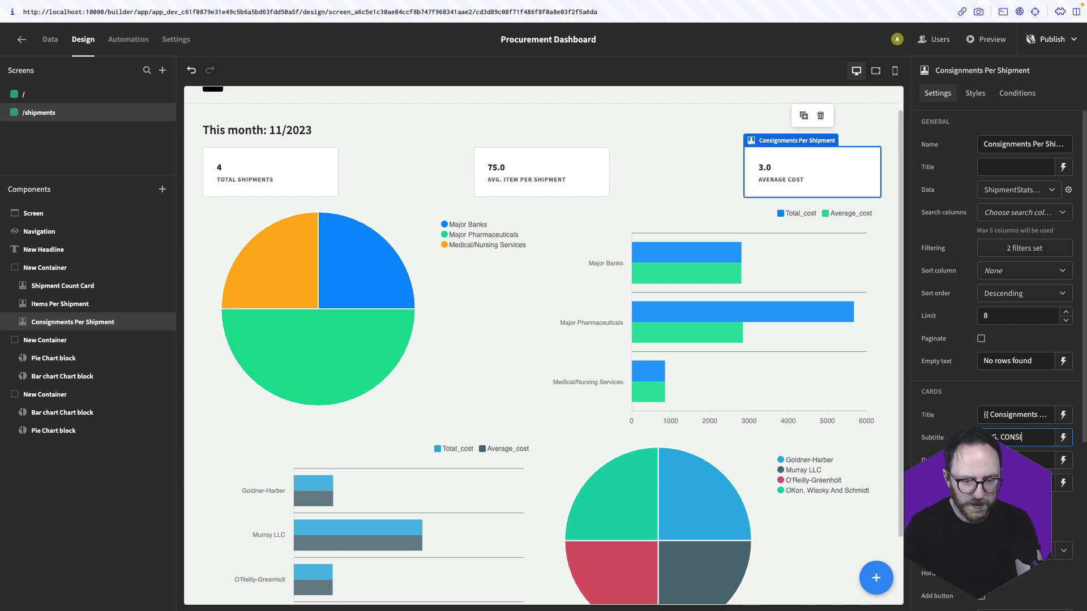
# Set the Consignments Per Shipment card's subtitle to "AVG. CONSIGNMENT PER SHIPMENT"
pyautogui.write('GM')
pyautogui.write('MENT PER SHIPMENT')
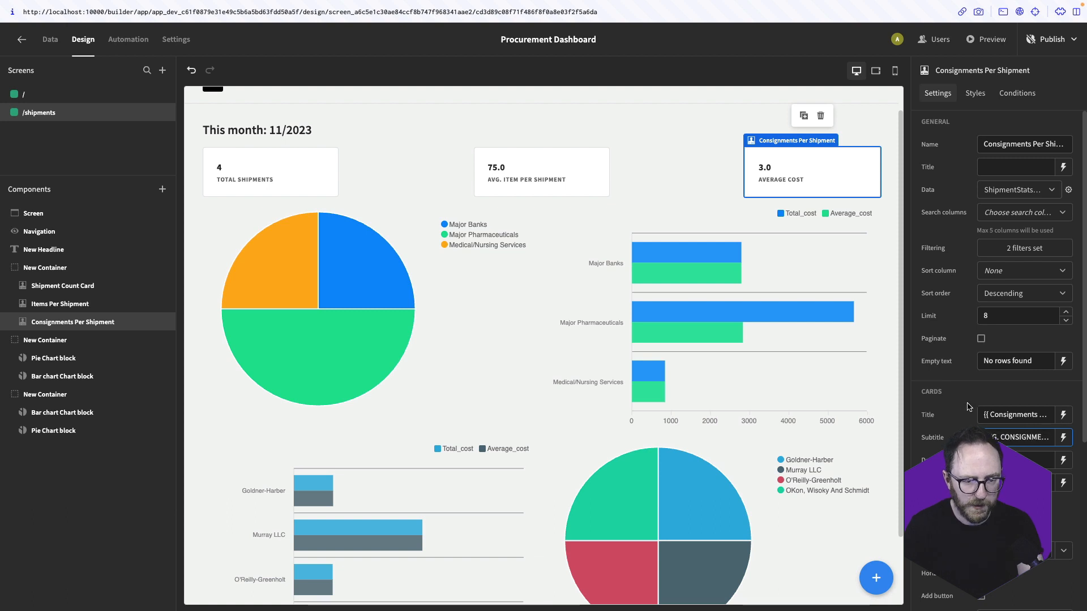
pyautogui.click(967, 405)
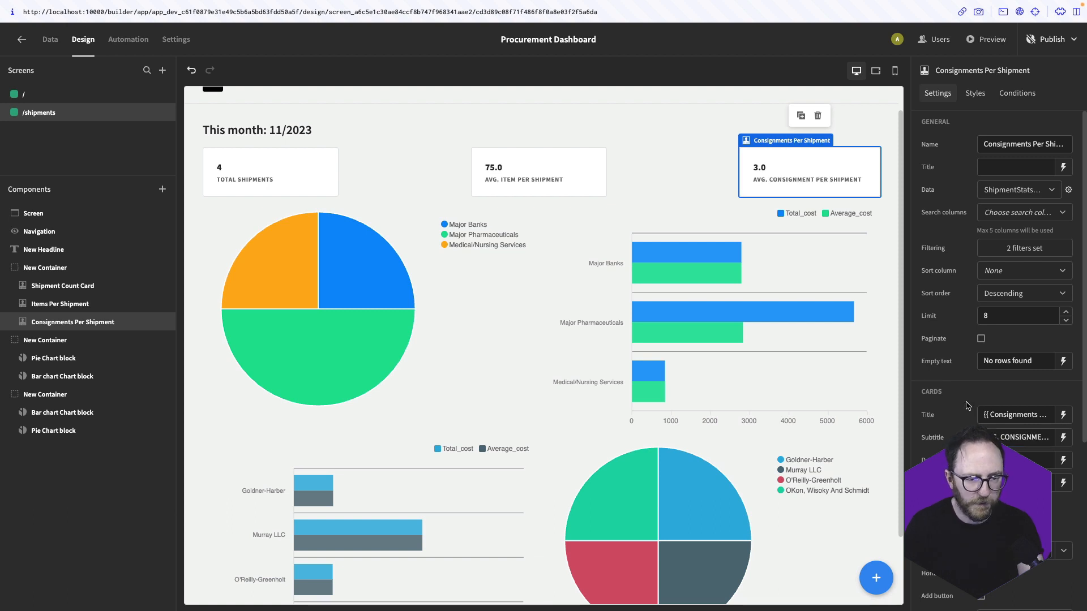
# Duplicate the Consignments Per Shipment card and name the copy "AVG ITEM PER CONSIGMENT"
pyautogui.rightClick(121, 321)
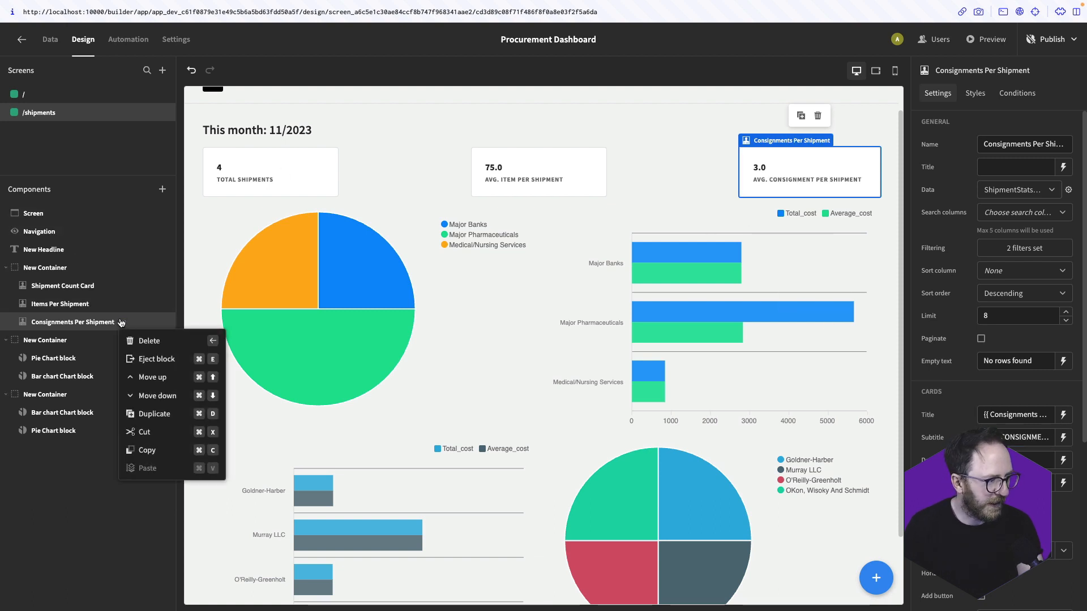
pyautogui.click(164, 415)
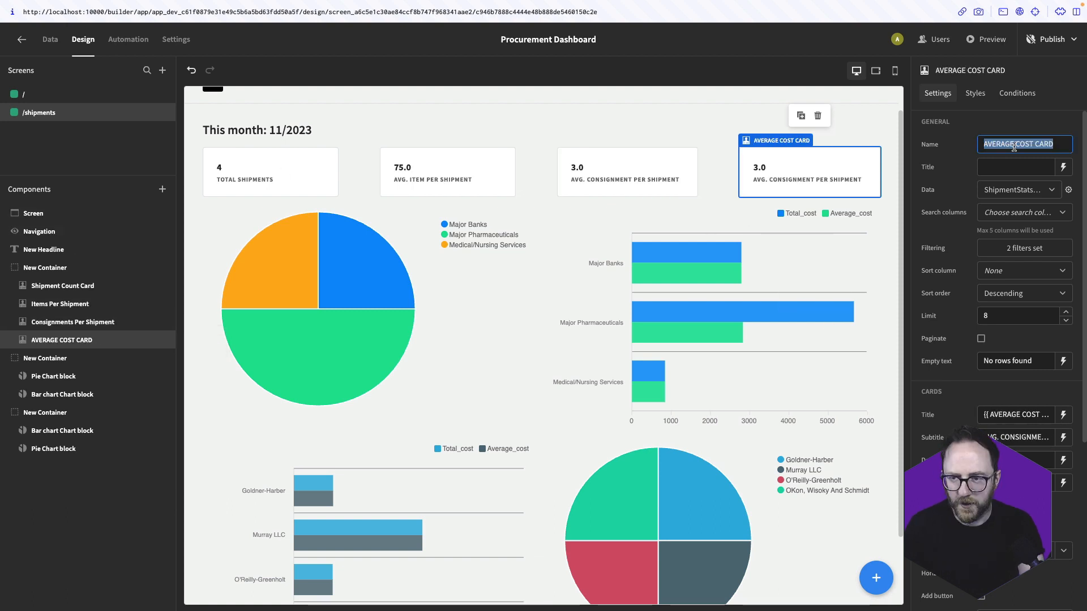
pyautogui.write('AVG ITEM PER')
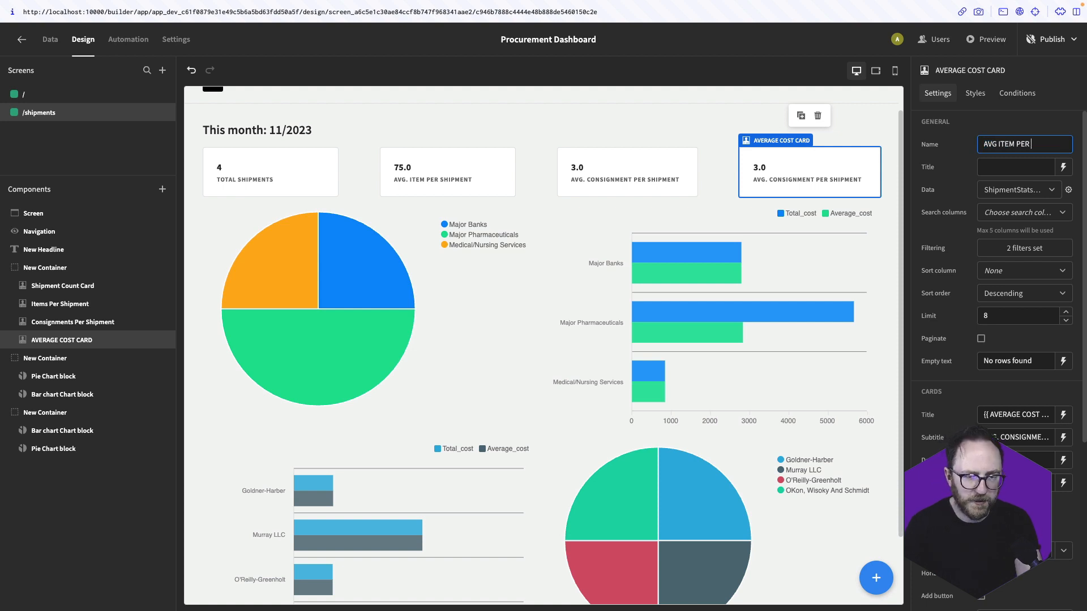
pyautogui.write(' CONSIGMENT')
# Bind the duplicated card's title to Avg_items_per_consignment and set its subtitle to "AVG. ITEMS PER CONSIGNMENT"
pyautogui.click(1063, 414)
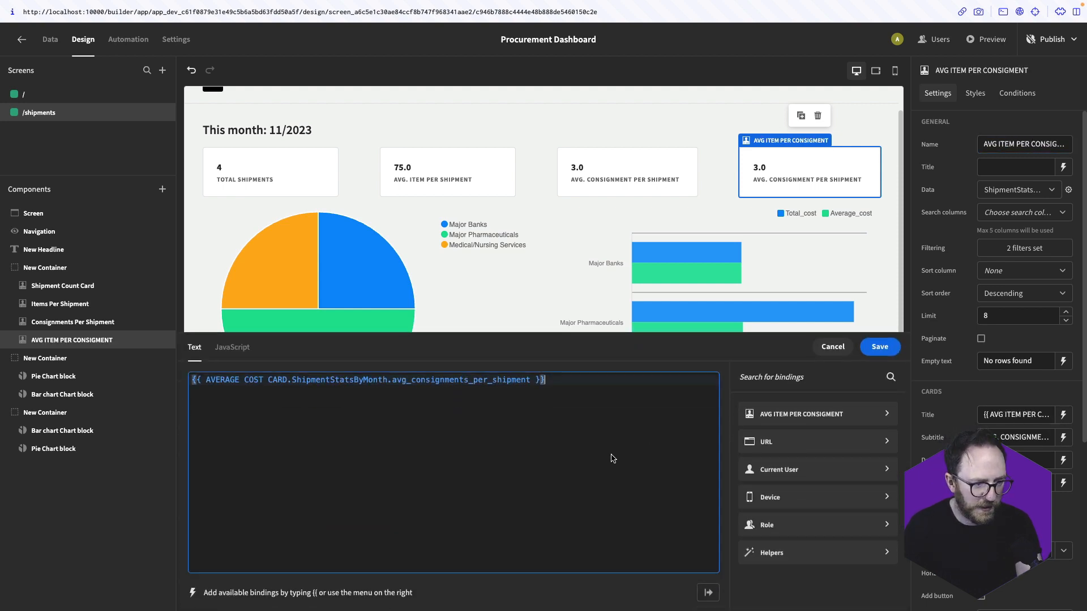
pyautogui.click(748, 417)
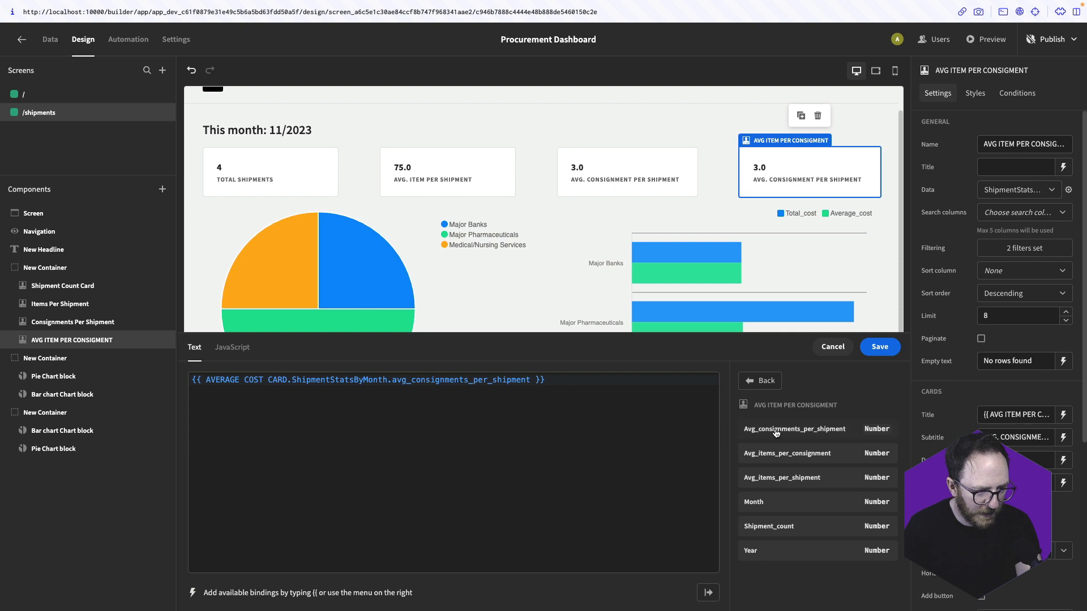
pyautogui.click(822, 478)
pyautogui.click(879, 345)
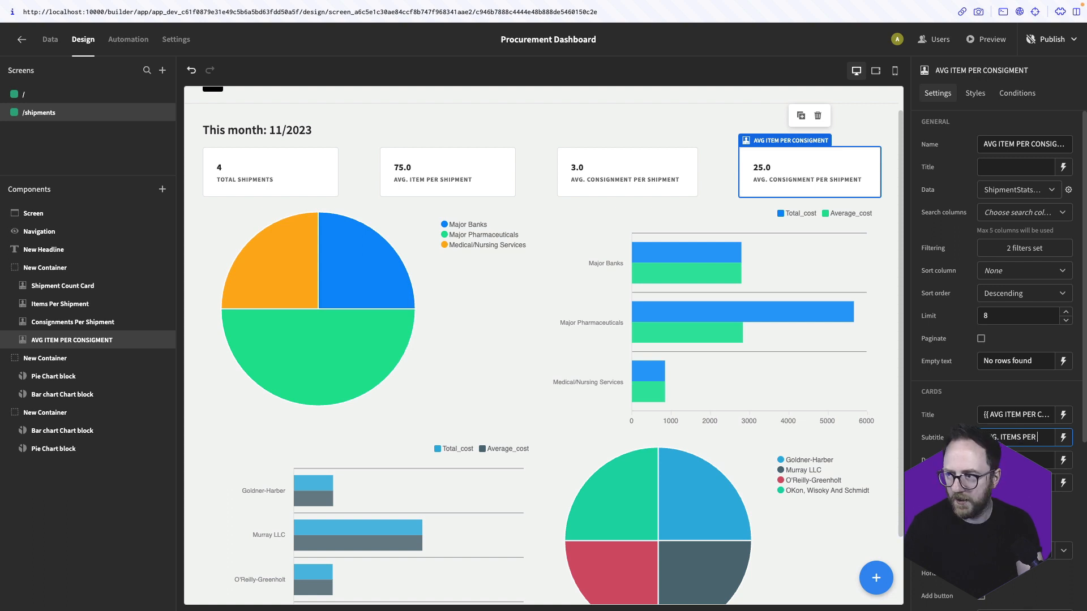
pyautogui.click(637, 378)
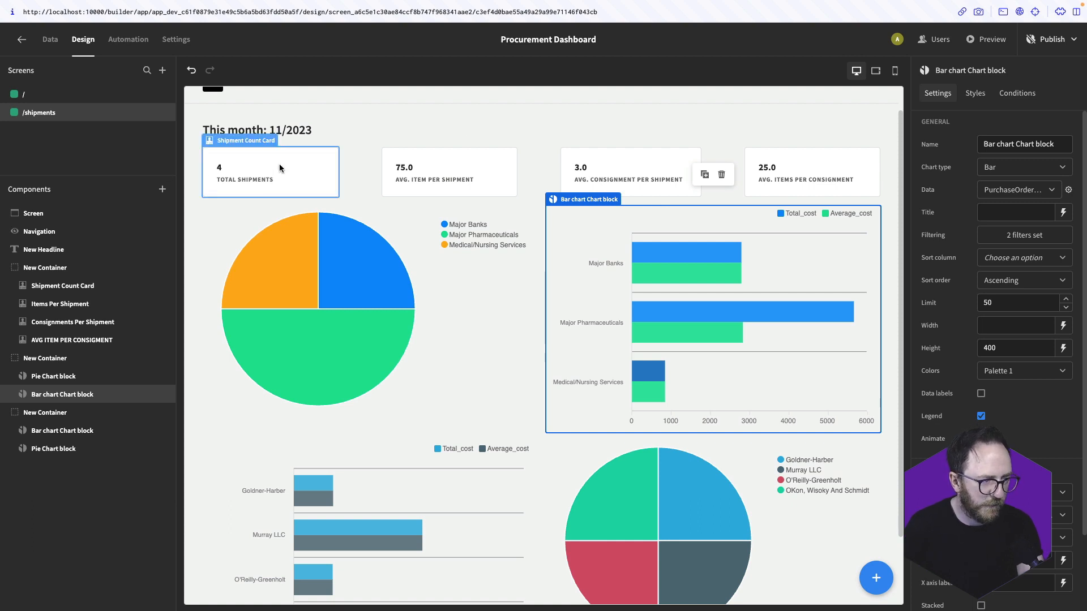
pyautogui.click(413, 161)
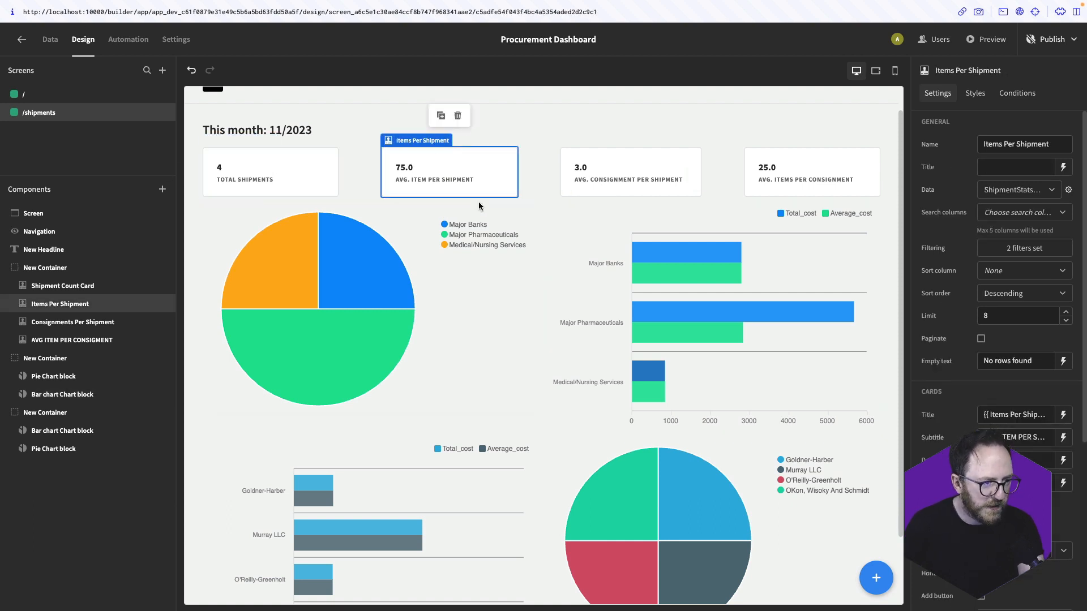
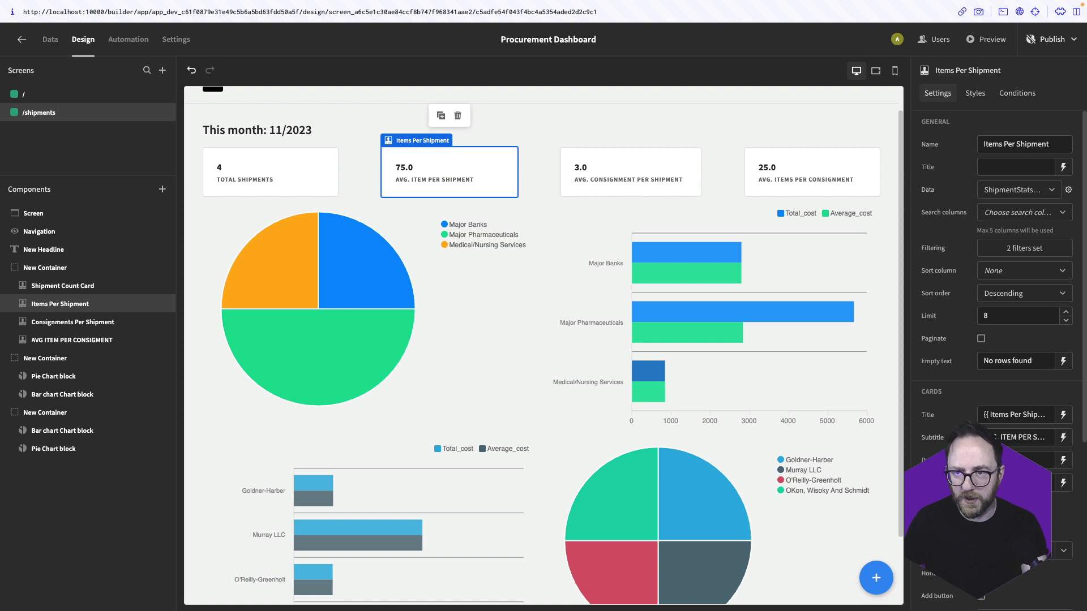
# Create a PostgreSQL read query named ShipmentStatsByVendor with SQL grouping shipment statistics by vendor company name, year and month
pyautogui.click(51, 41)
pyautogui.click(47, 150)
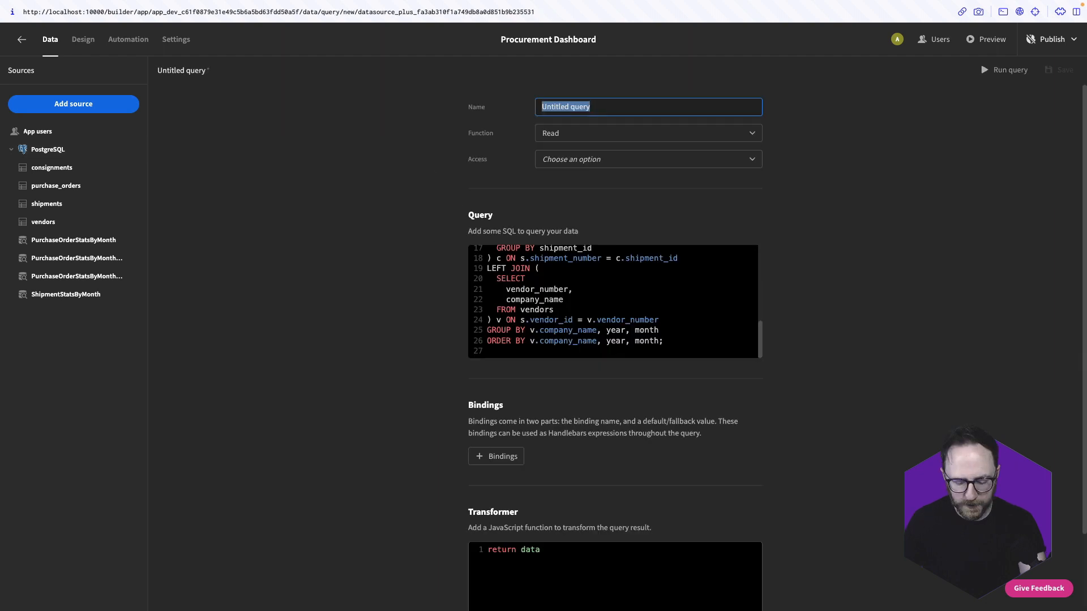
pyautogui.write('Shipment')
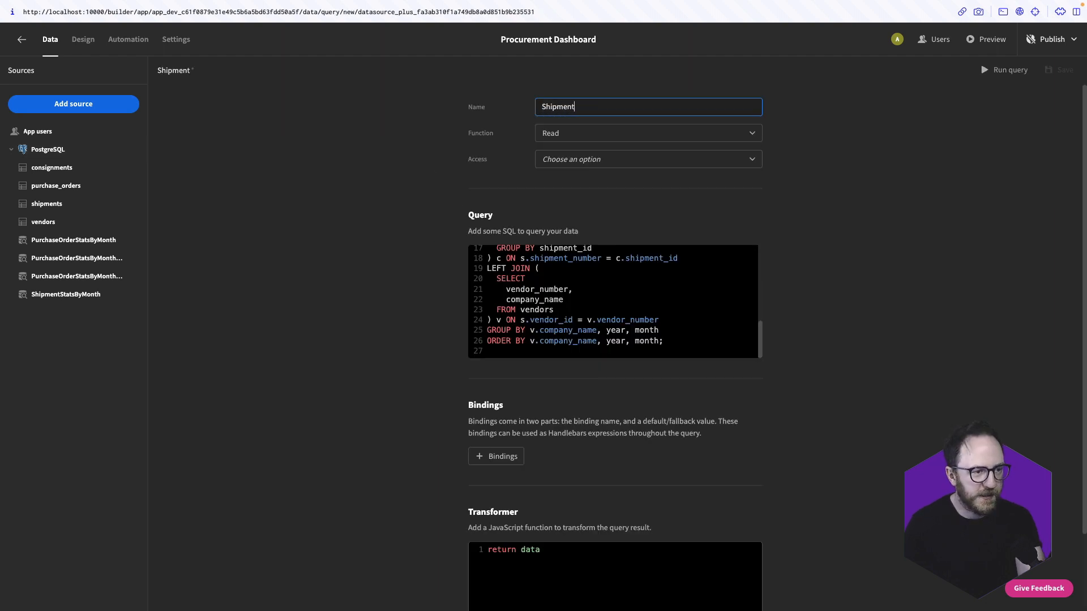
pyautogui.write('StatsByVendor')
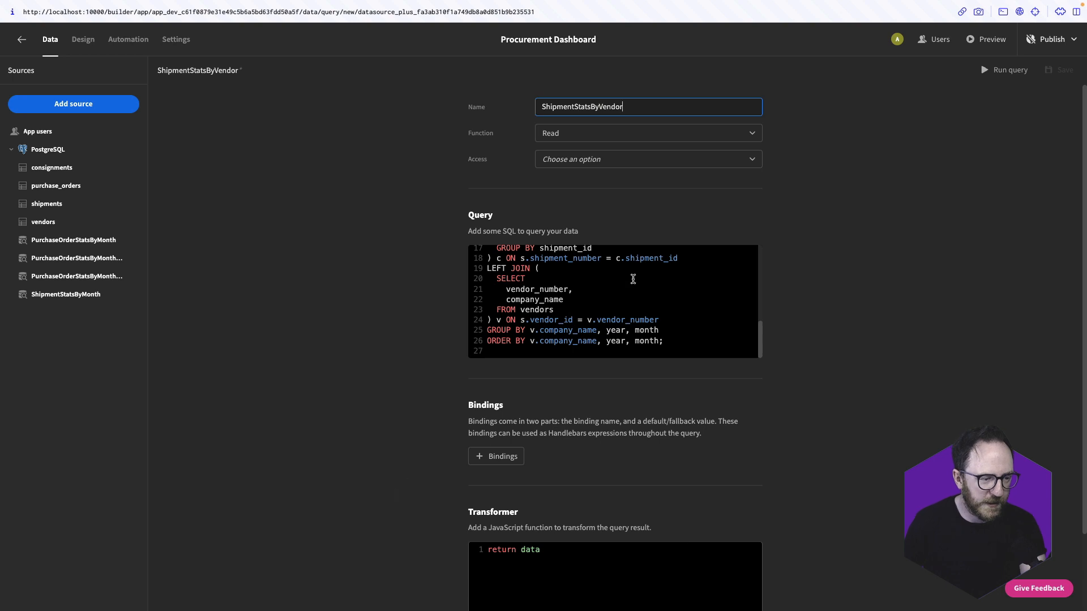
# Review the ShipmentStatsByVendor SQL from its selected columns through the consignments and vendors joins to the grouping
pyautogui.scroll(10, 633, 279)
pyautogui.scroll(-1, 674, 263)
pyautogui.scroll(1, 598, 260)
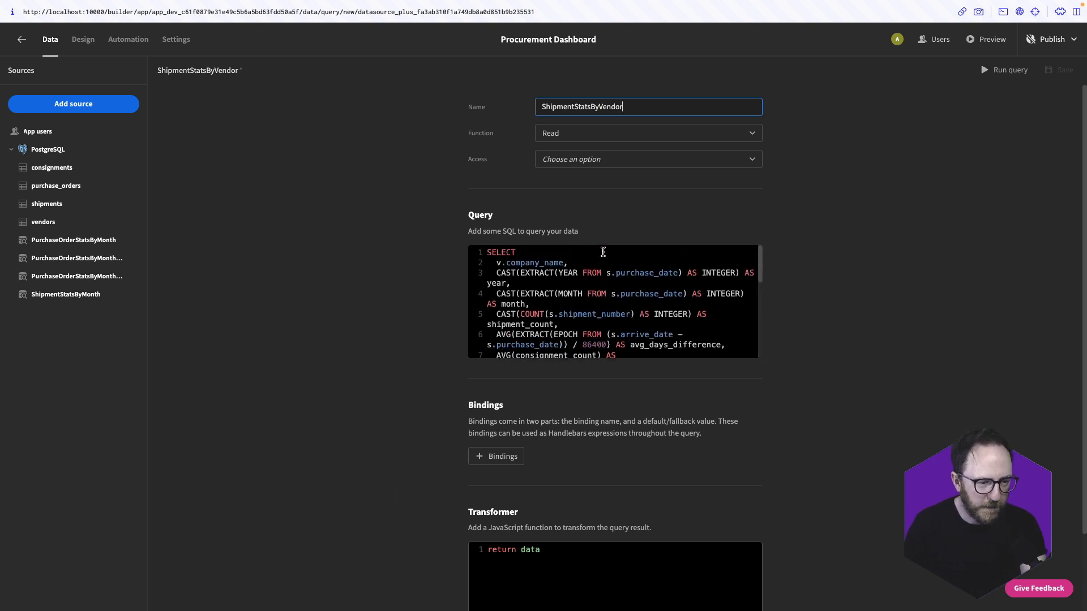
pyautogui.scroll(-3, 538, 300)
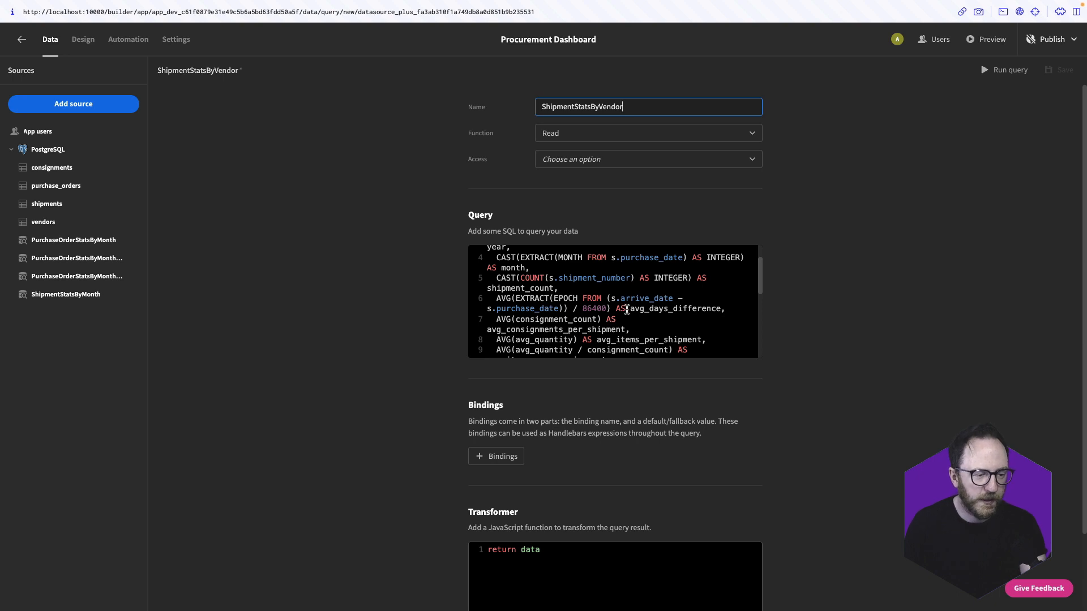
pyautogui.scroll(-2, 627, 310)
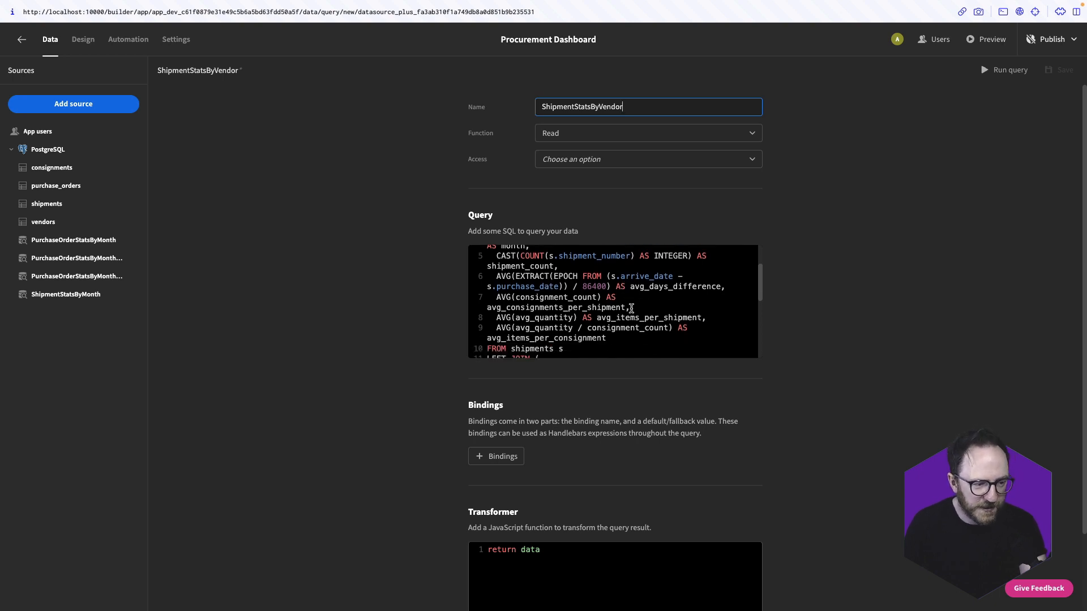
pyautogui.scroll(-2, 631, 308)
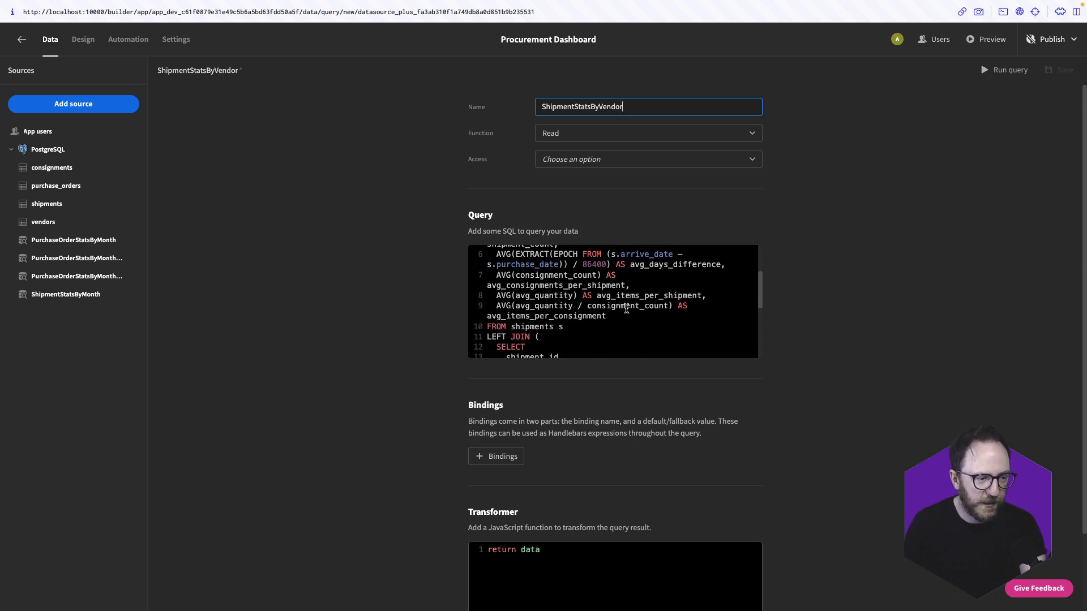
pyautogui.scroll(-5, 627, 309)
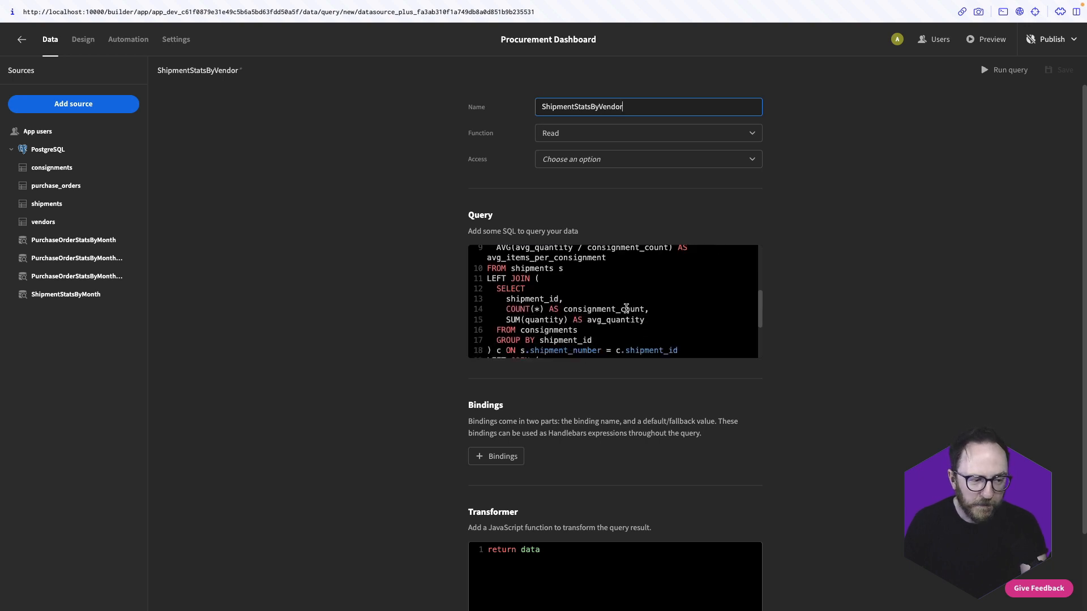
pyautogui.scroll(-4, 626, 309)
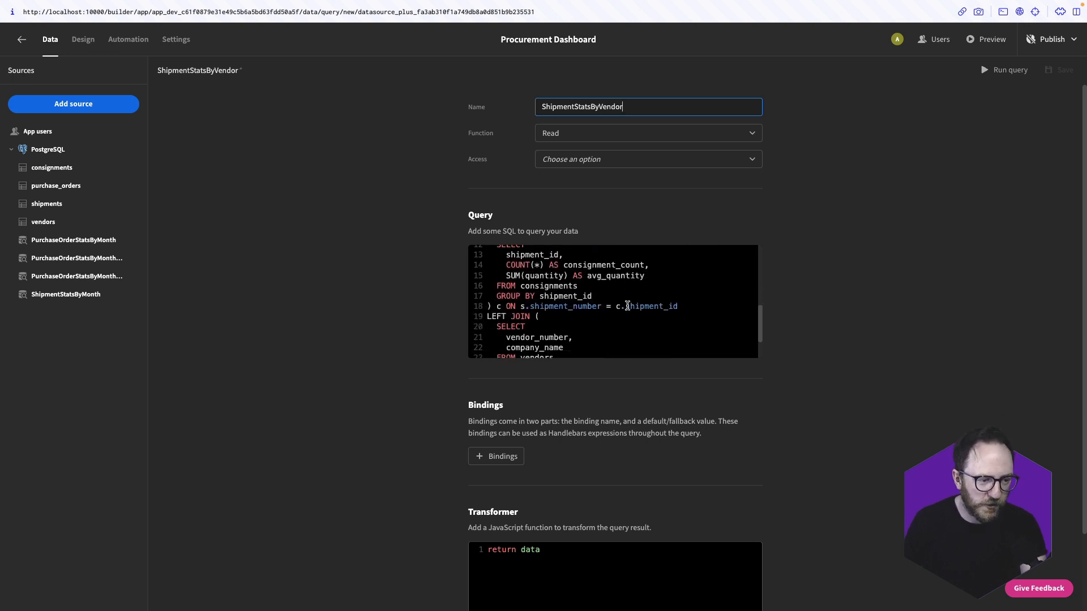
pyautogui.scroll(-5, 627, 306)
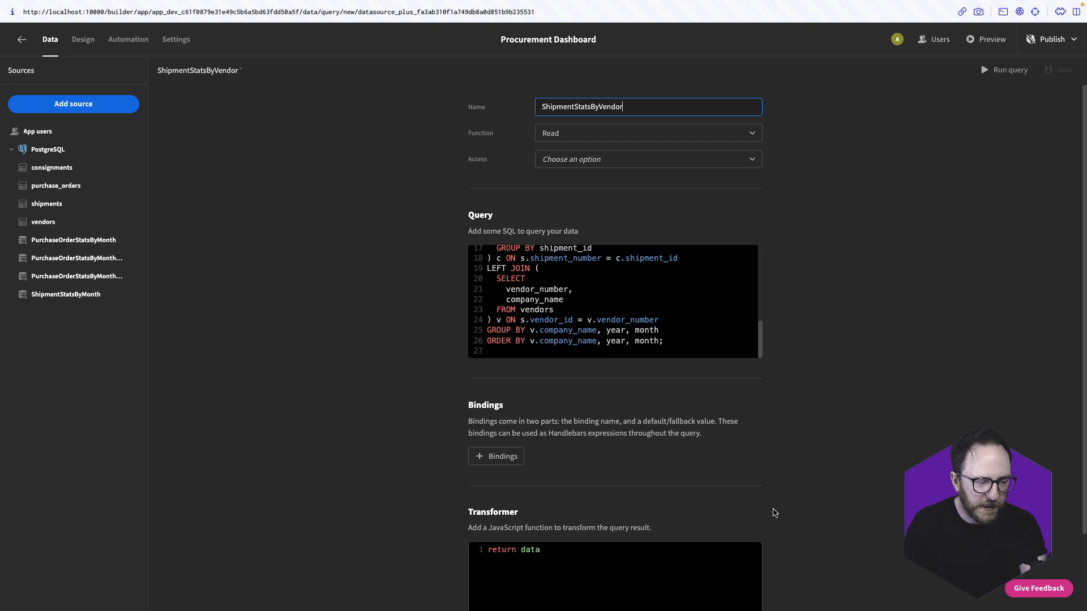
# Run and save the ShipmentStatsByVendor query, and return to the shipments screen's design
pyautogui.click(1003, 69)
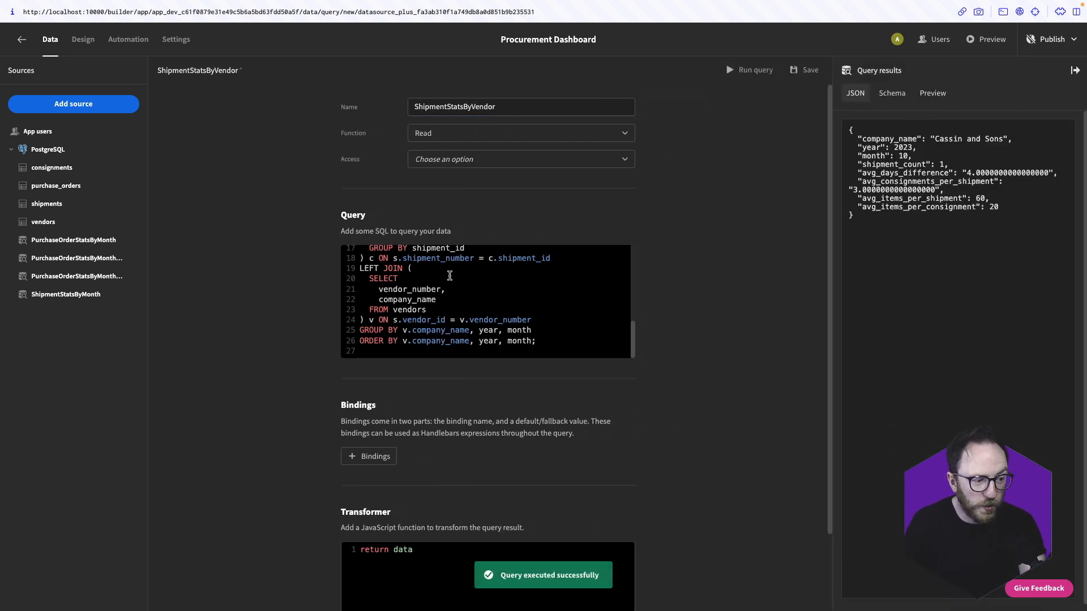
pyautogui.click(809, 71)
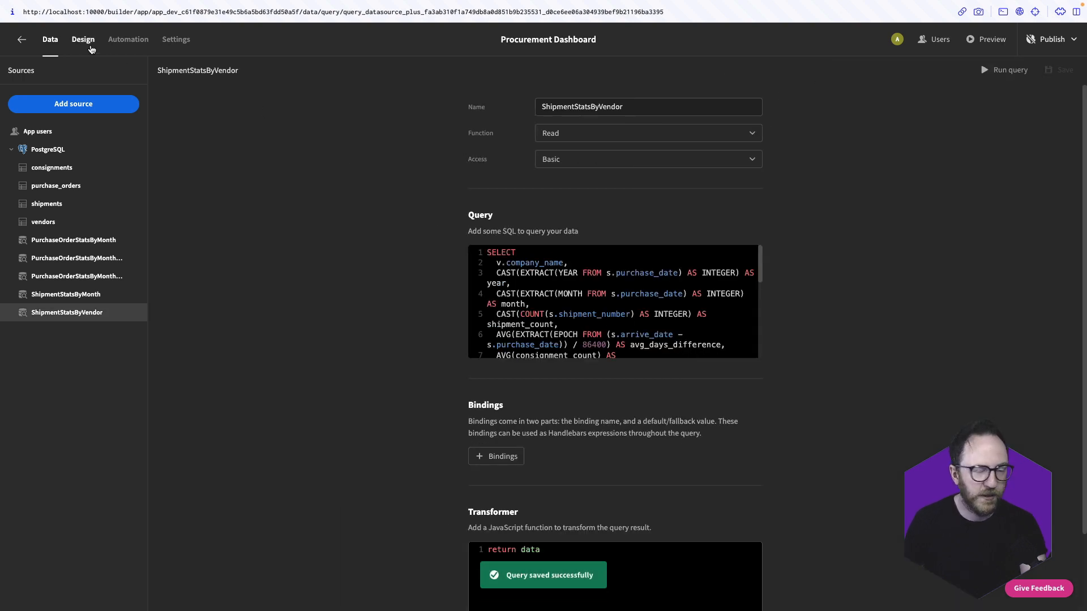
pyautogui.click(88, 44)
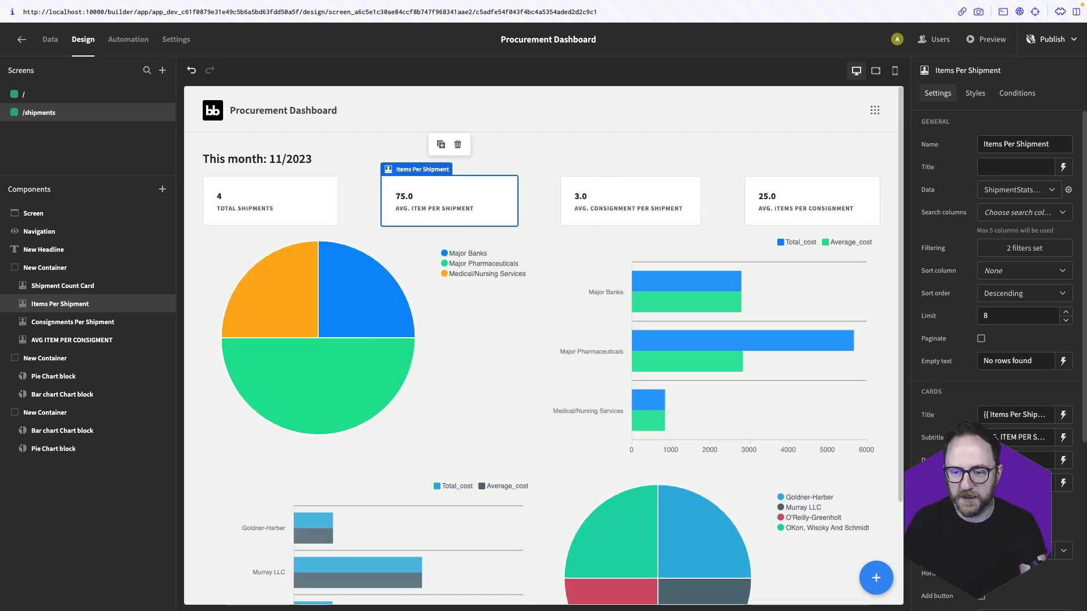
# Set the upper pie chart's data to ShipmentStatsByVendor, with company_name as label column and shipment_count as data column
pyautogui.click(340, 340)
pyautogui.click(1019, 190)
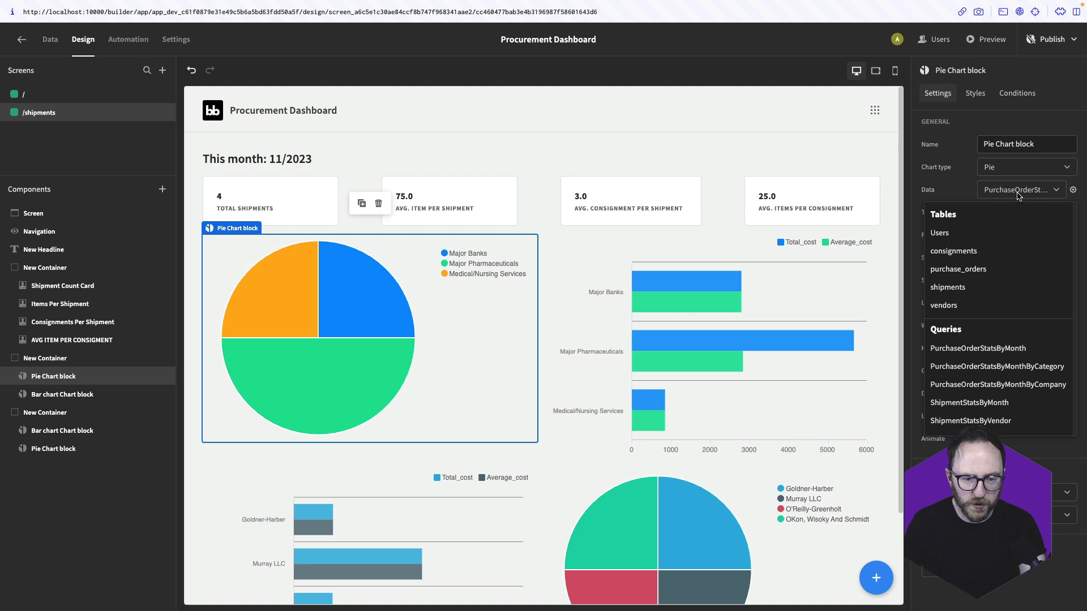
pyautogui.click(985, 420)
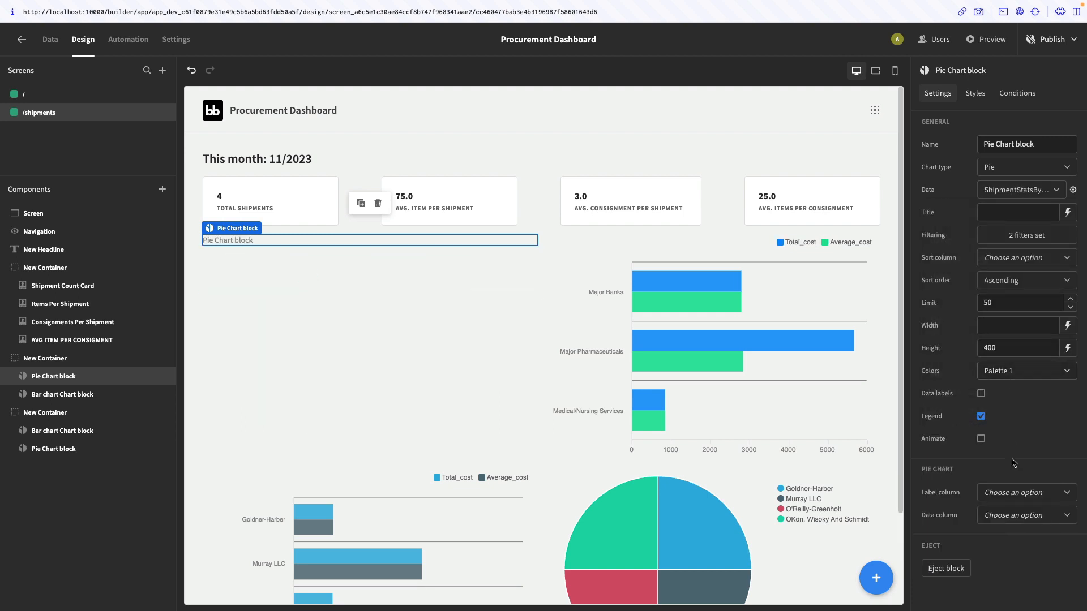
pyautogui.click(1013, 493)
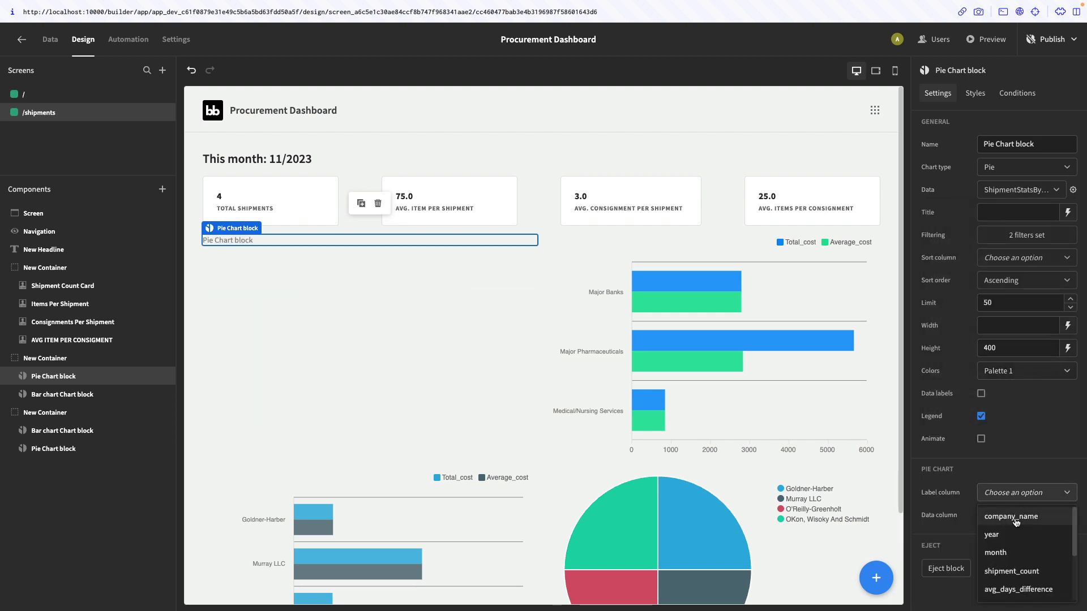
pyautogui.click(1011, 516)
pyautogui.click(1019, 515)
pyautogui.scroll(-3, 1026, 560)
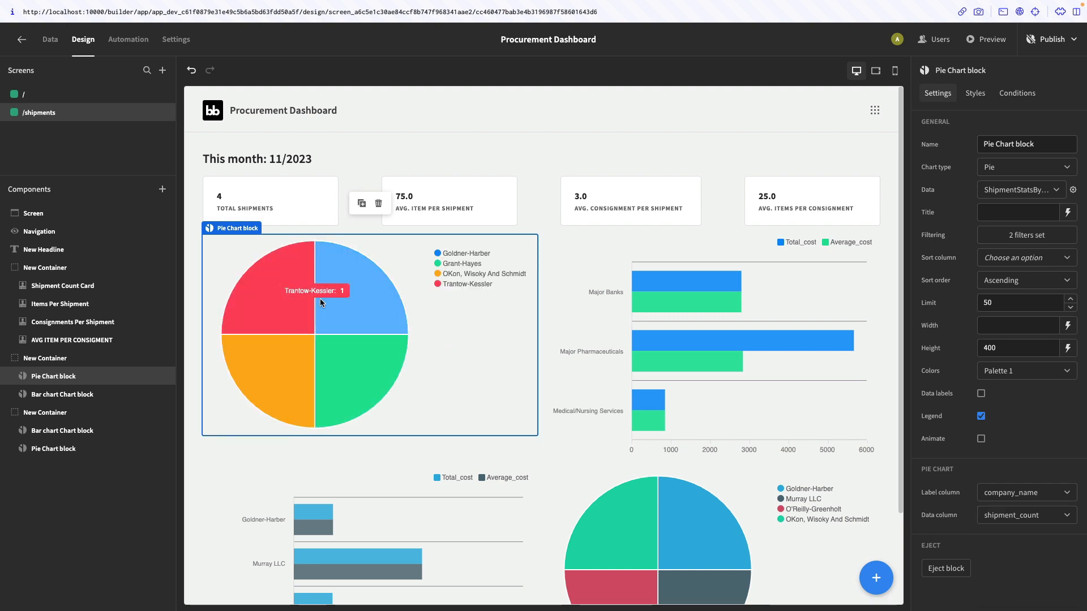
# Set the upper bar chart's data to ShipmentStatsByVendor, with company_name as label column and avg_items_per_shipment as data column
pyautogui.click(792, 345)
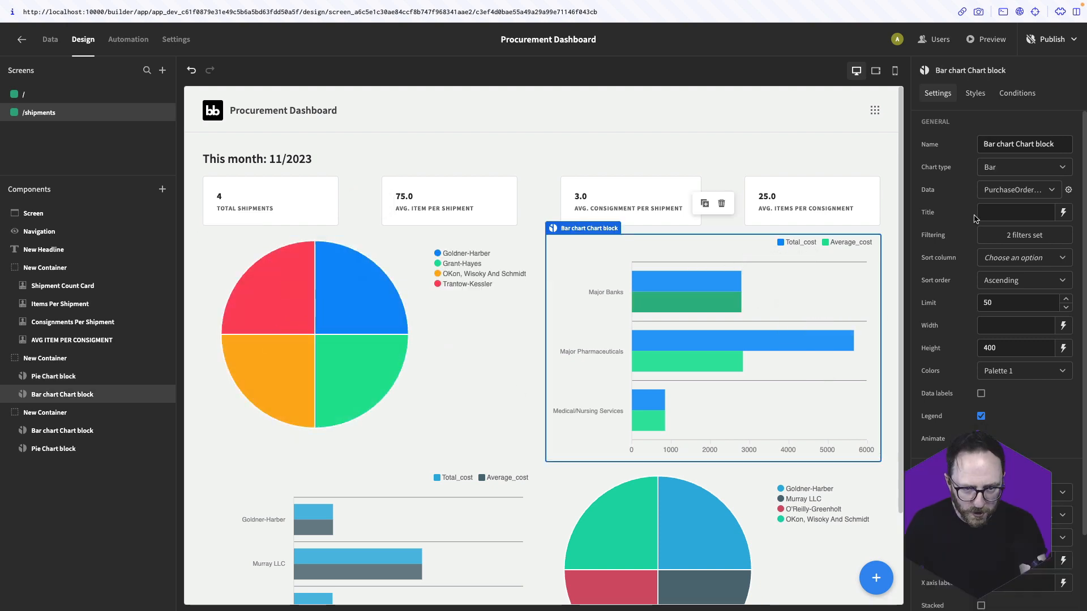
pyautogui.click(982, 190)
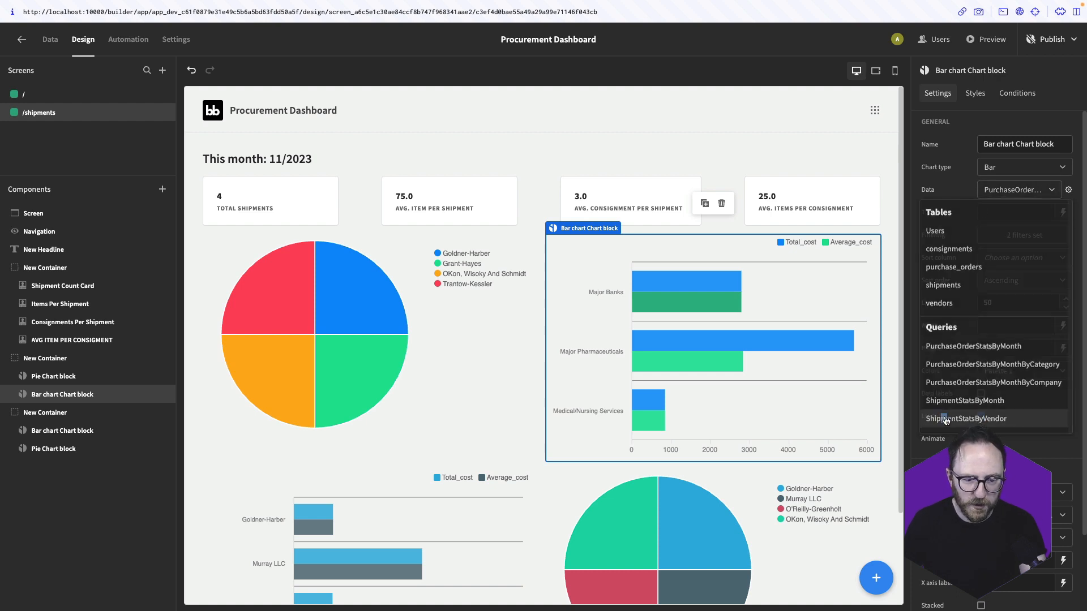
pyautogui.click(945, 419)
pyautogui.scroll(-1, 996, 475)
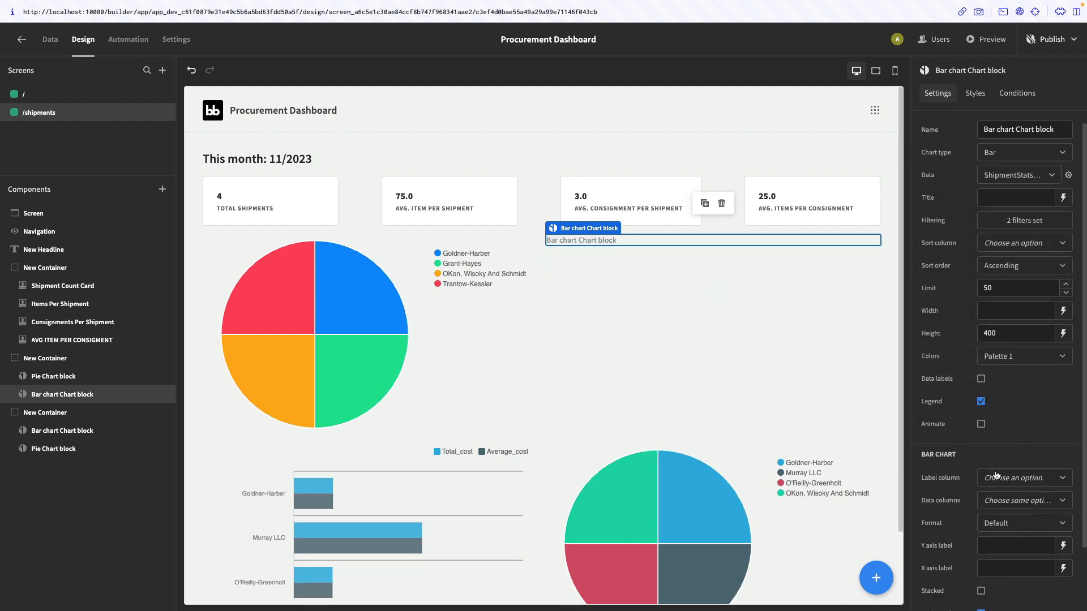
pyautogui.click(996, 477)
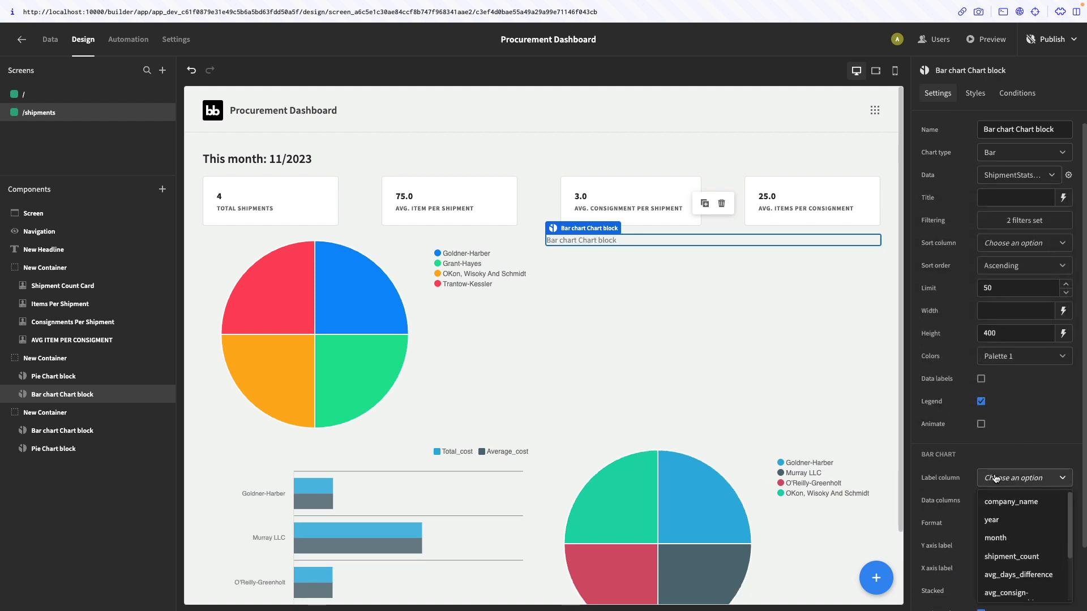
pyautogui.click(1016, 505)
pyautogui.click(1019, 509)
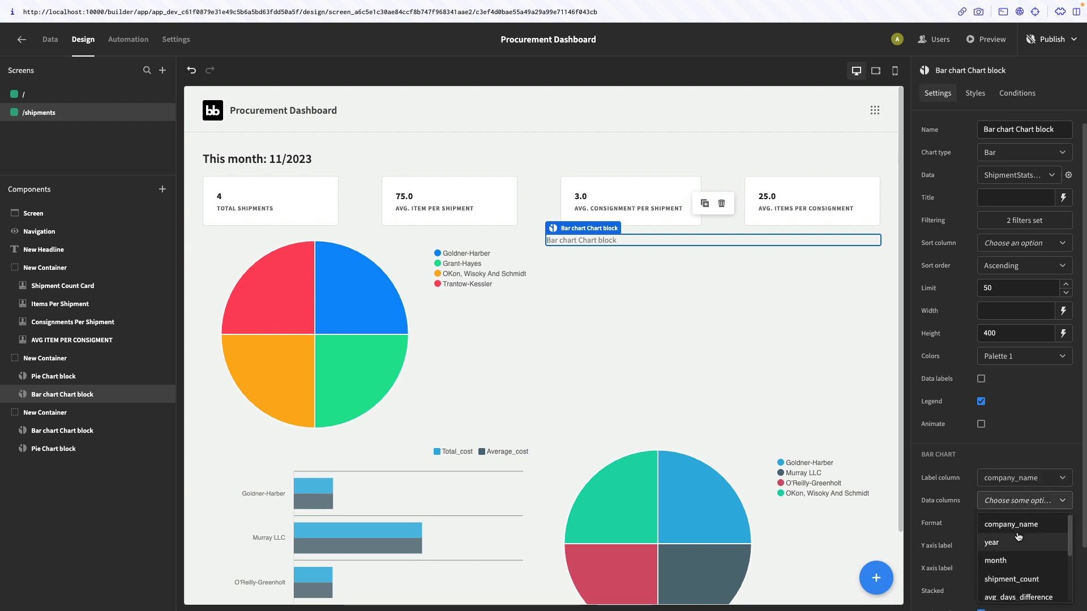
pyautogui.scroll(-5, 1035, 571)
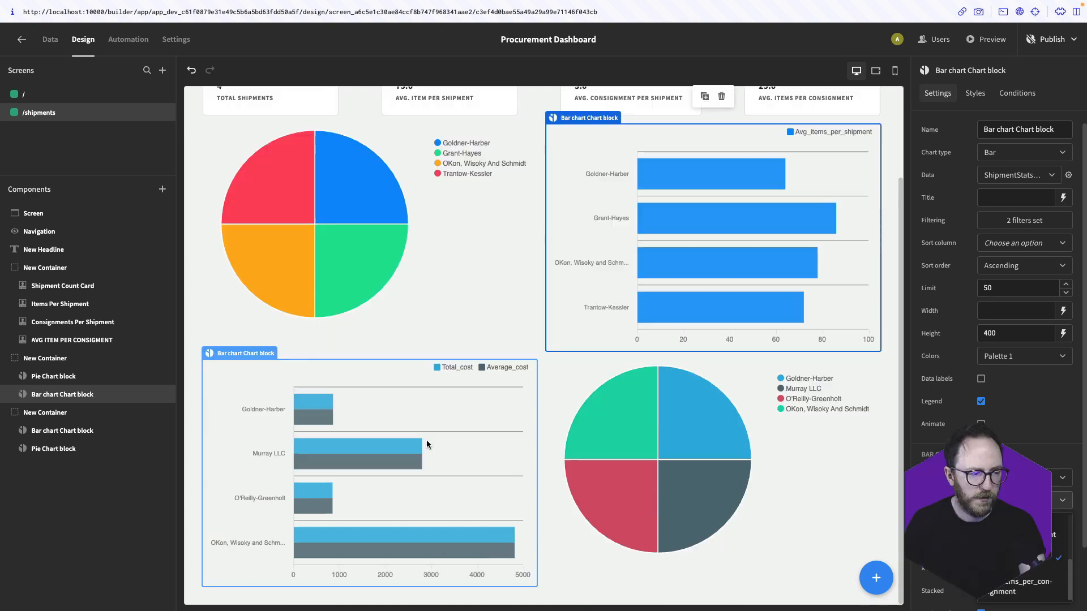
# Set the lower bar chart's data to ShipmentStatsByVendor, with company_name as label column and avg_days_difference as data column
pyautogui.click(426, 440)
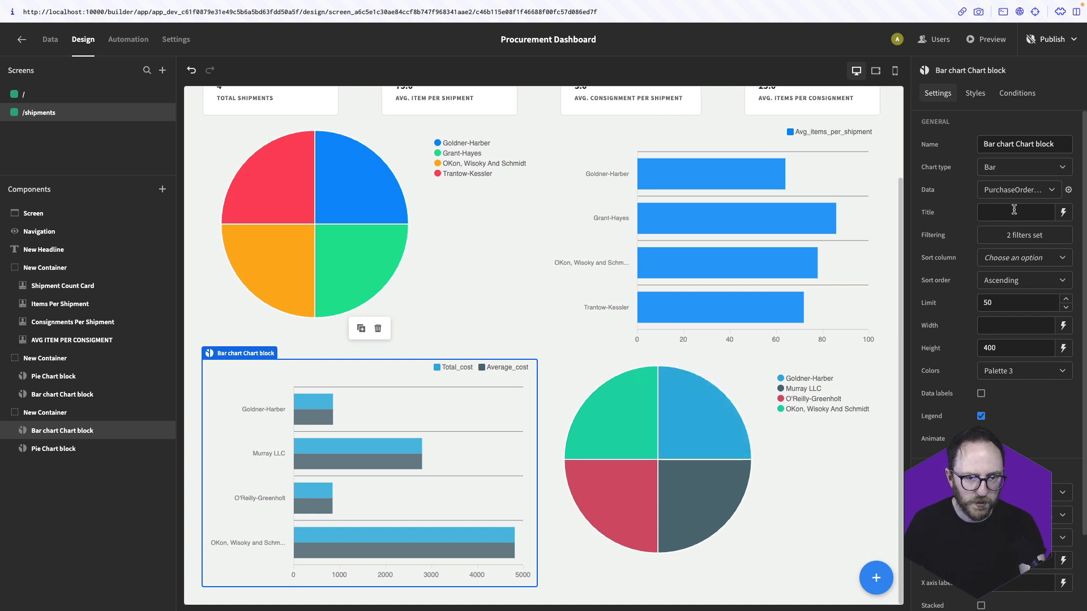
pyautogui.click(1009, 190)
pyautogui.click(966, 421)
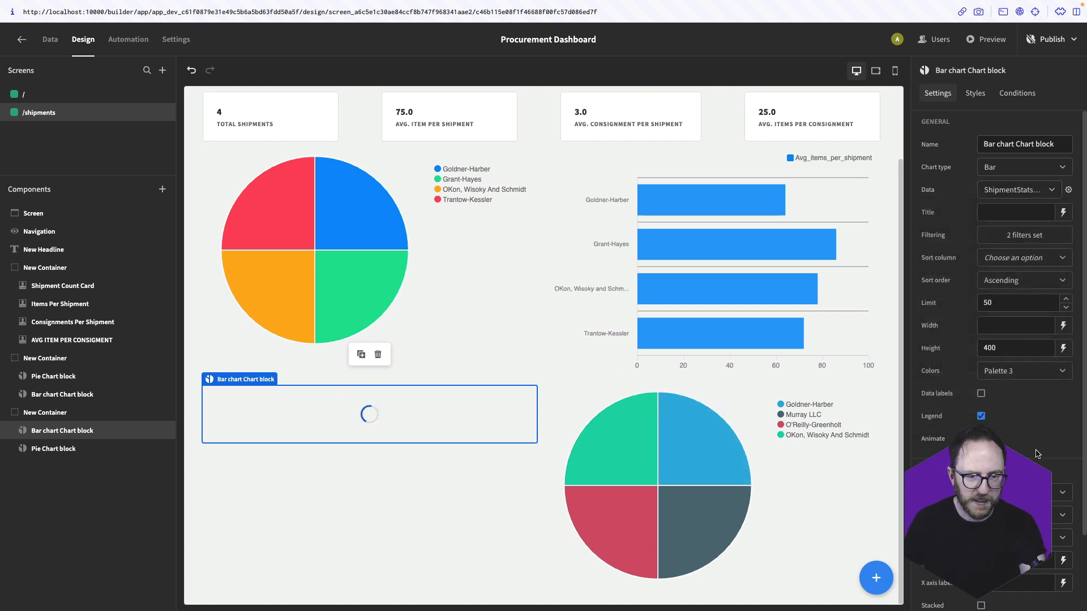
pyautogui.click(1059, 493)
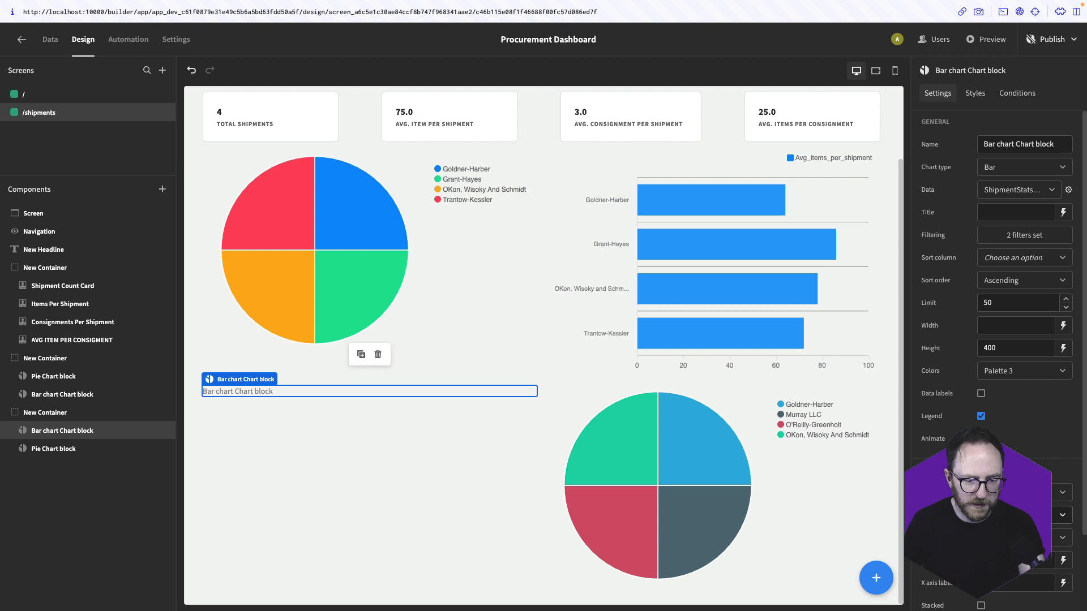
pyautogui.click(1041, 515)
pyautogui.scroll(-2, 1041, 561)
pyautogui.click(1042, 573)
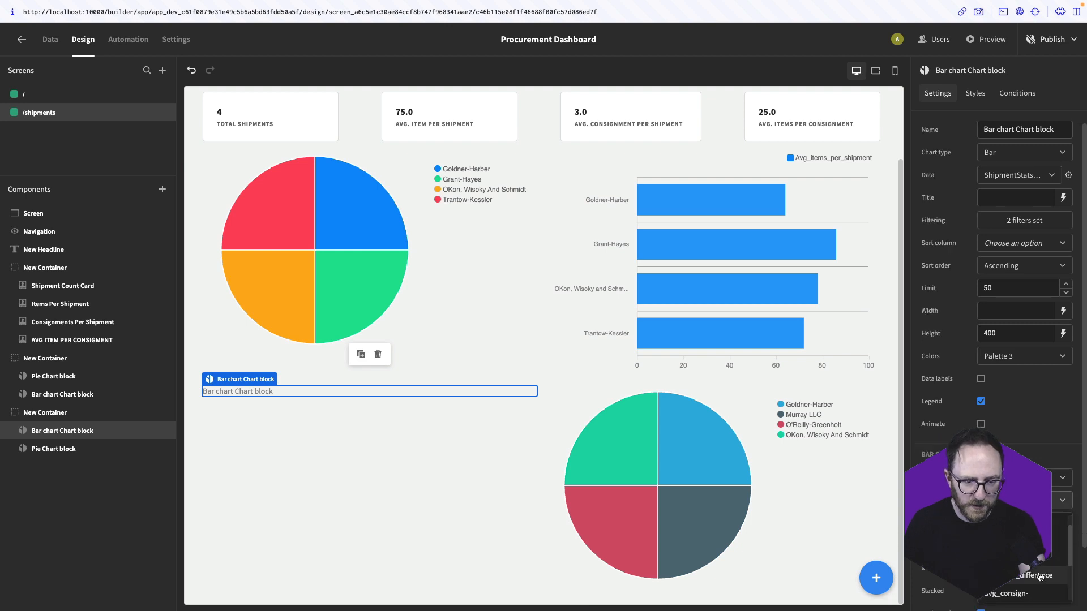
# Change the lower pie chart's type to Bar and set its data to ShipmentStatsByVendor
pyautogui.click(712, 470)
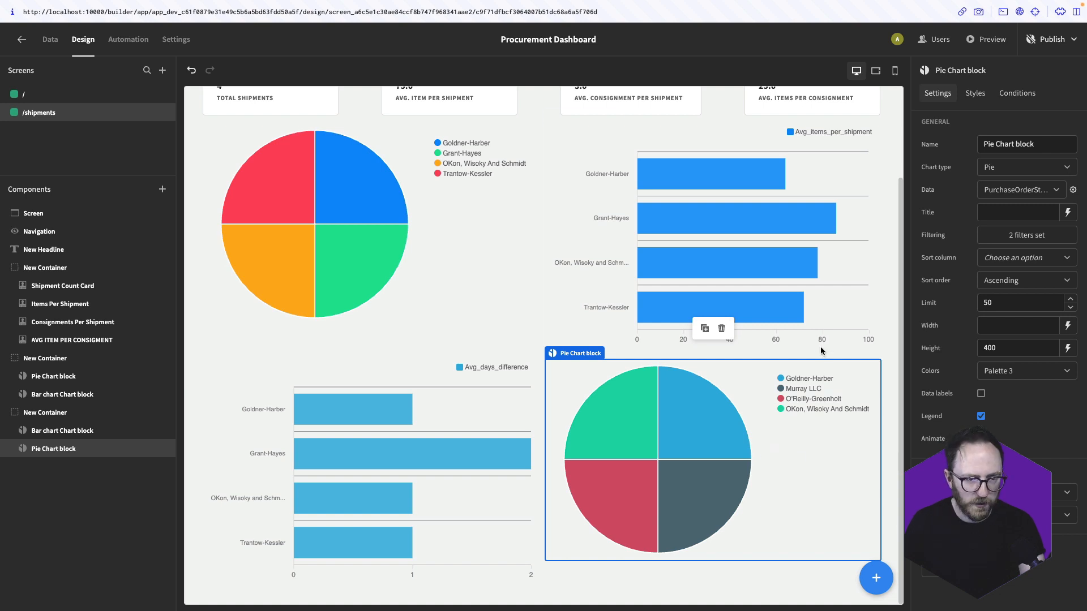
pyautogui.click(1013, 167)
pyautogui.click(999, 214)
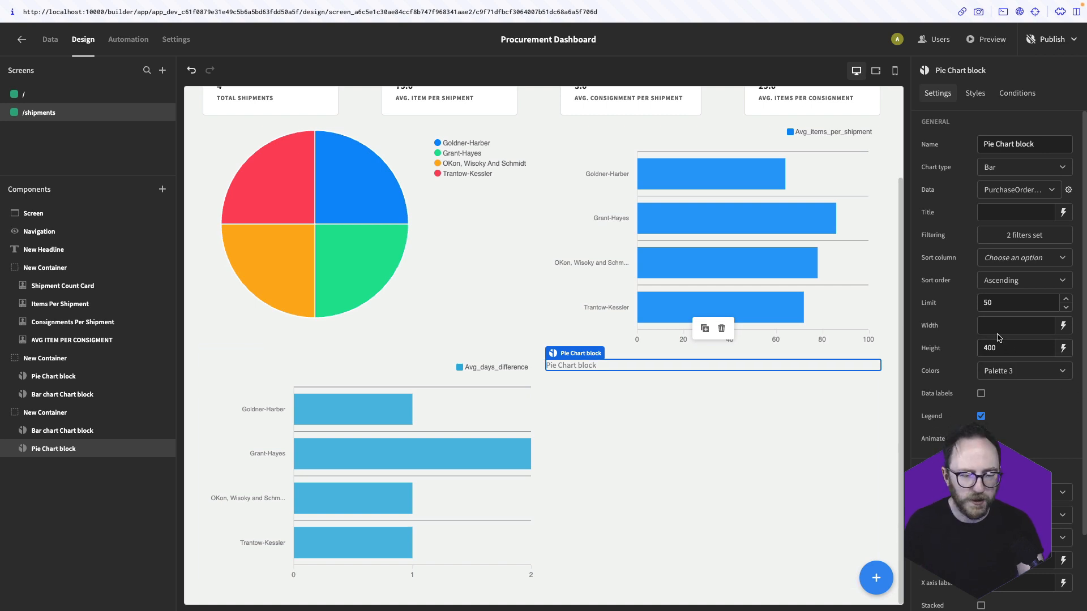
pyautogui.scroll(-1, 1030, 456)
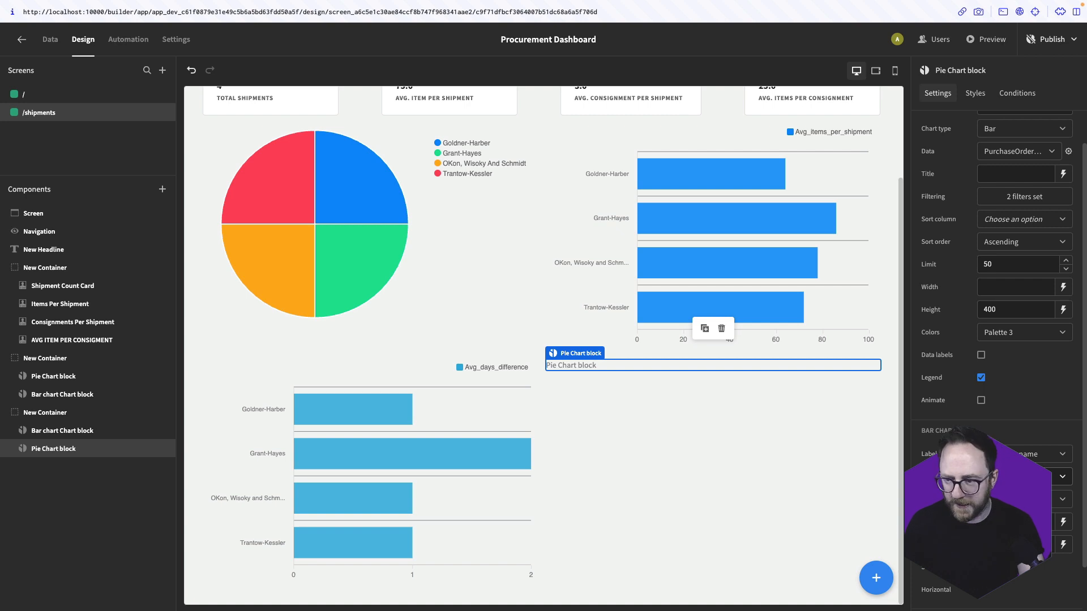
pyautogui.click(1030, 476)
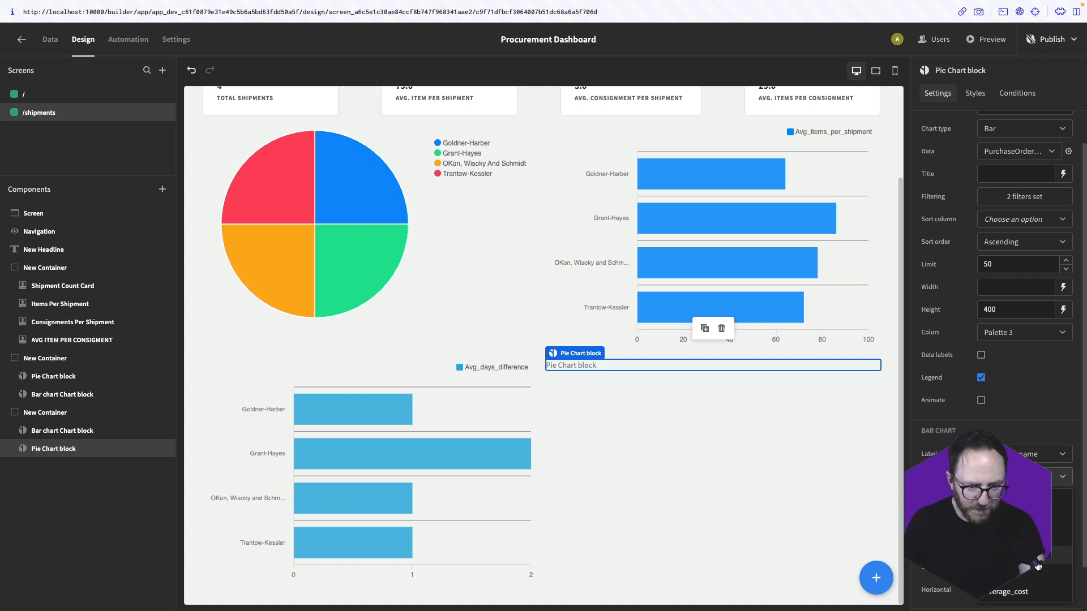
pyautogui.click(1025, 219)
pyautogui.click(1028, 146)
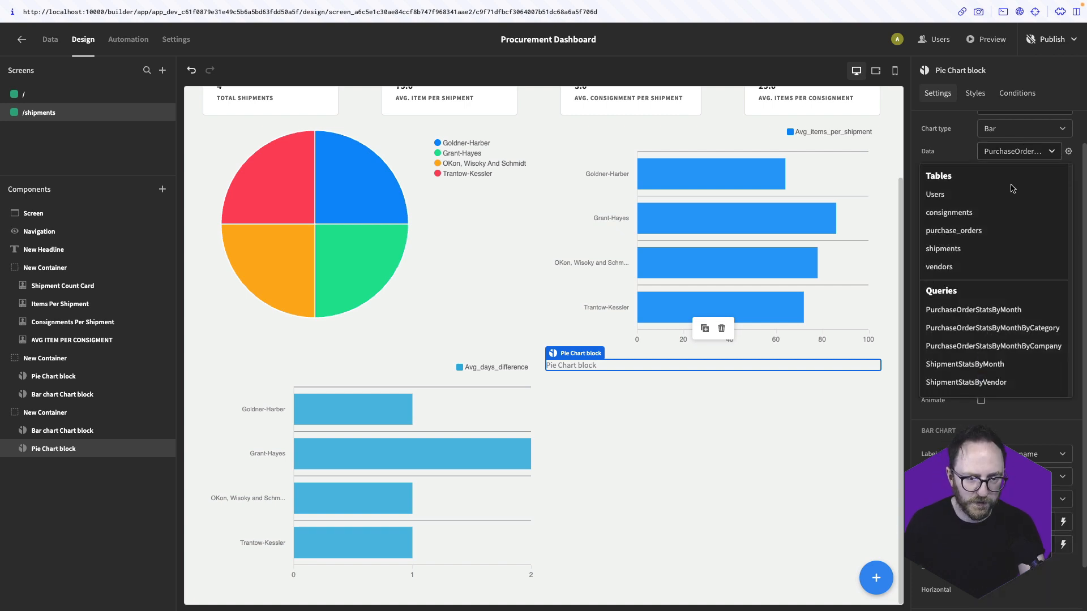
pyautogui.click(1002, 383)
# Choose avg_consignments_per_shipment and avg_items_per_consignment as data columns of the converted lower chart
pyautogui.click(1025, 477)
pyautogui.scroll(-1, 1030, 551)
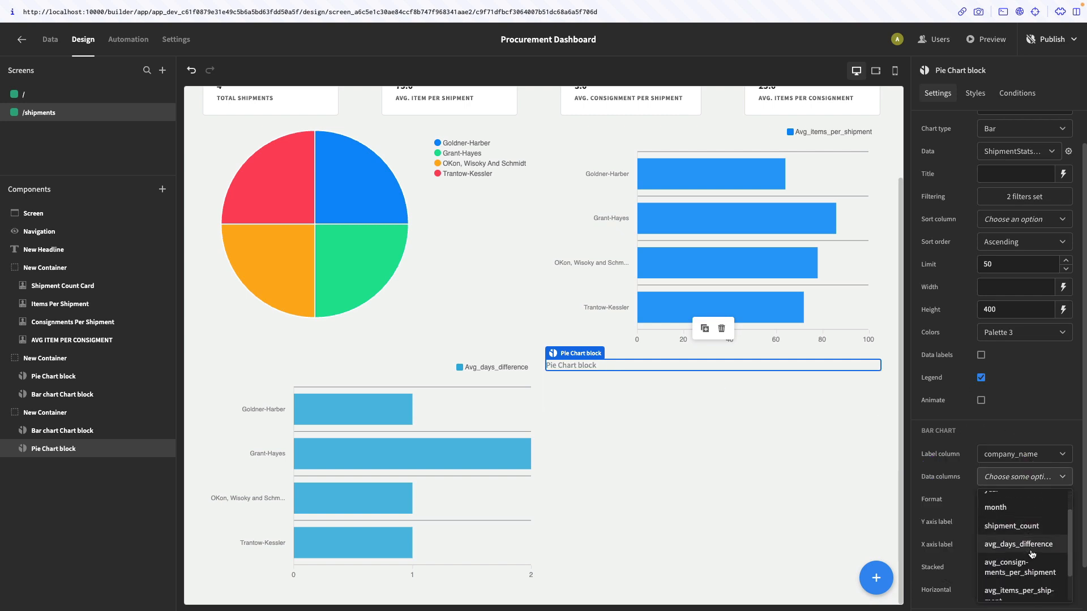
pyautogui.click(1021, 565)
pyautogui.scroll(-2, 1025, 566)
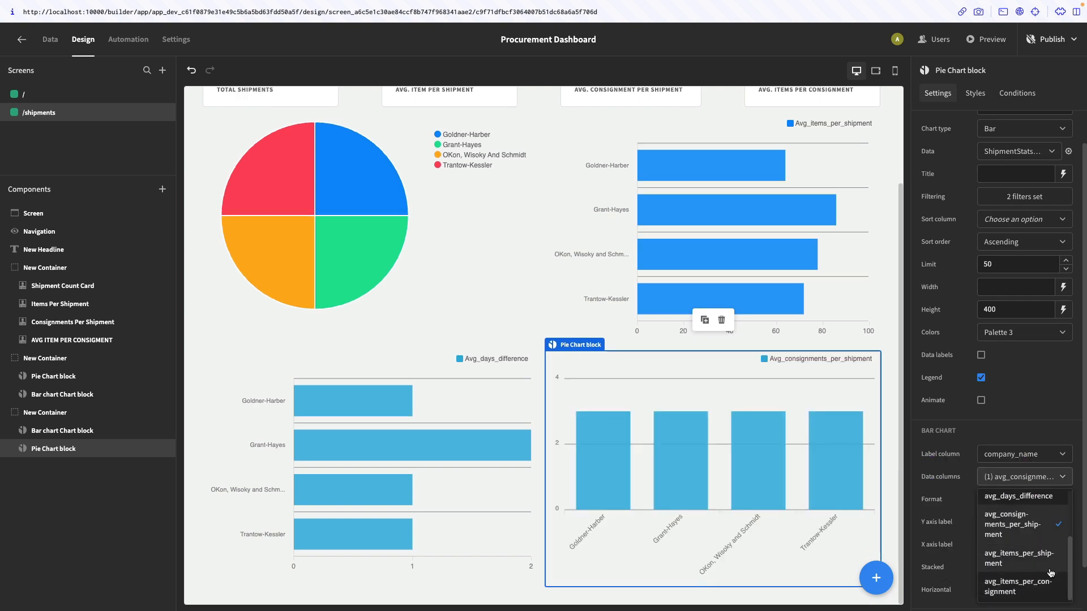
pyautogui.click(1028, 588)
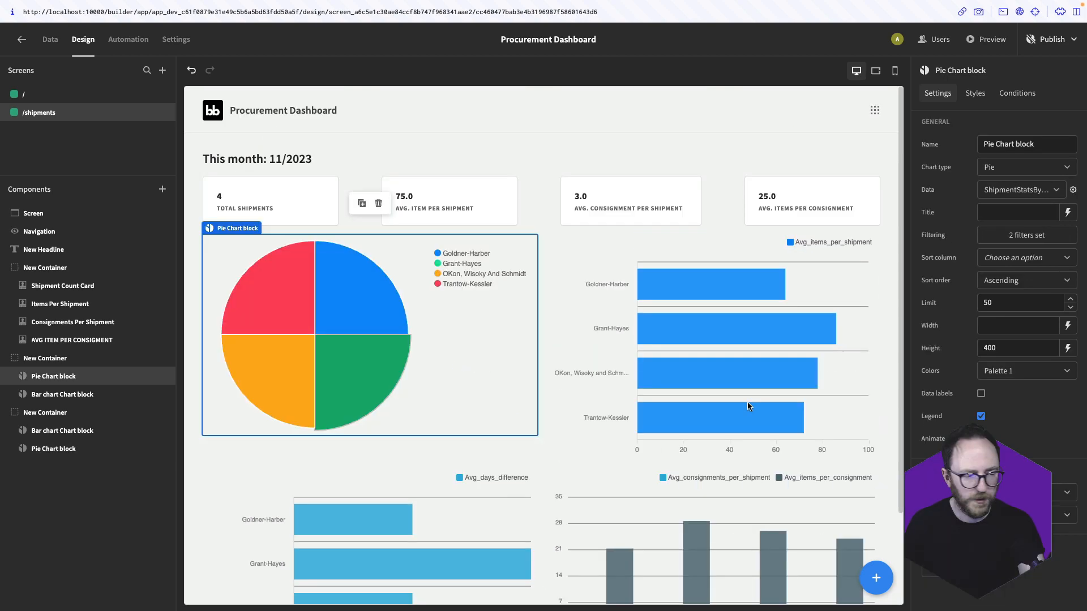
pyautogui.scroll(-2, 429, 330)
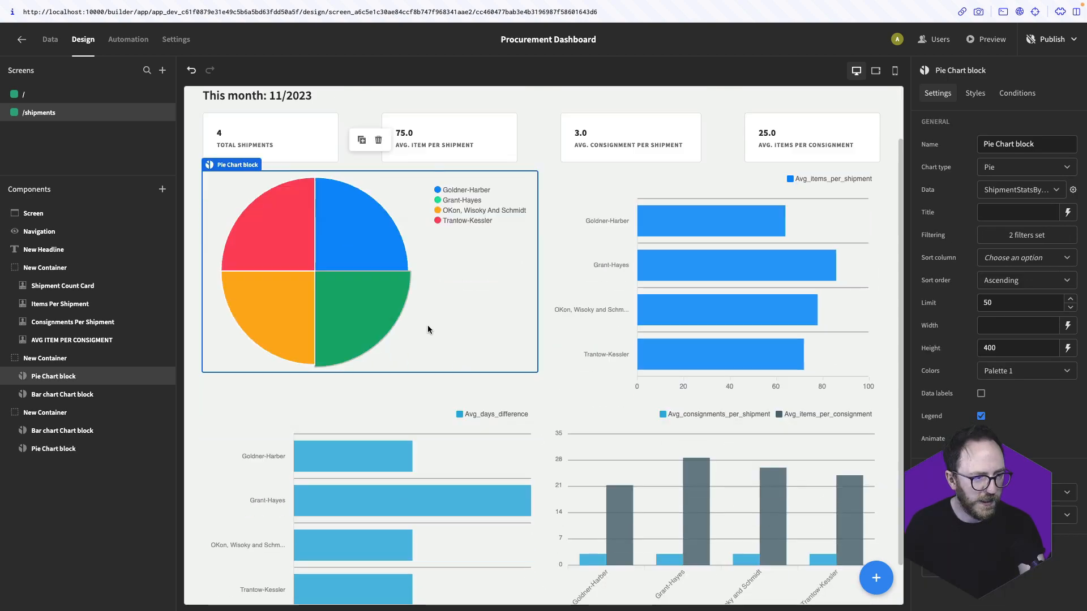
pyautogui.scroll(1, 428, 329)
pyautogui.scroll(-1, 433, 332)
pyautogui.scroll(1, 579, 412)
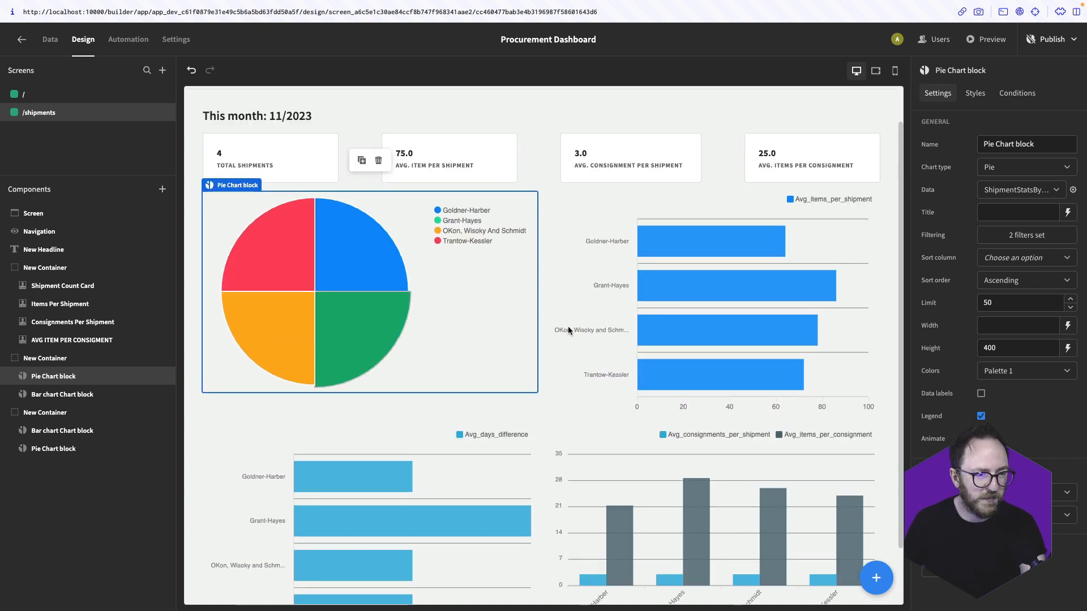
# Open the navigation bar's link configuration and label the existing / link Purchase Orders
pyautogui.click(27, 232)
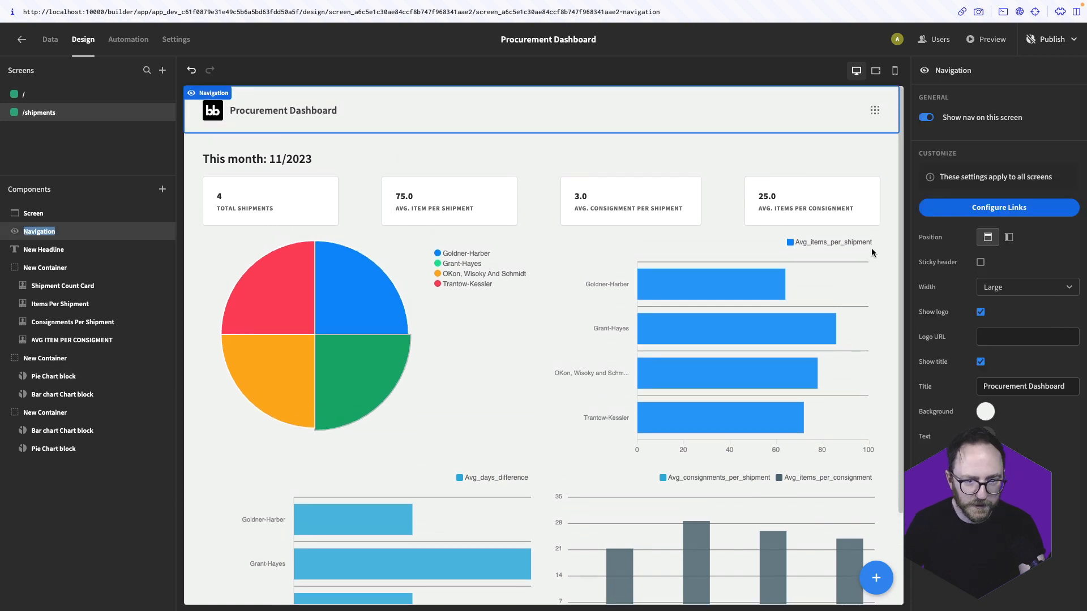
pyautogui.click(956, 217)
pyautogui.click(431, 397)
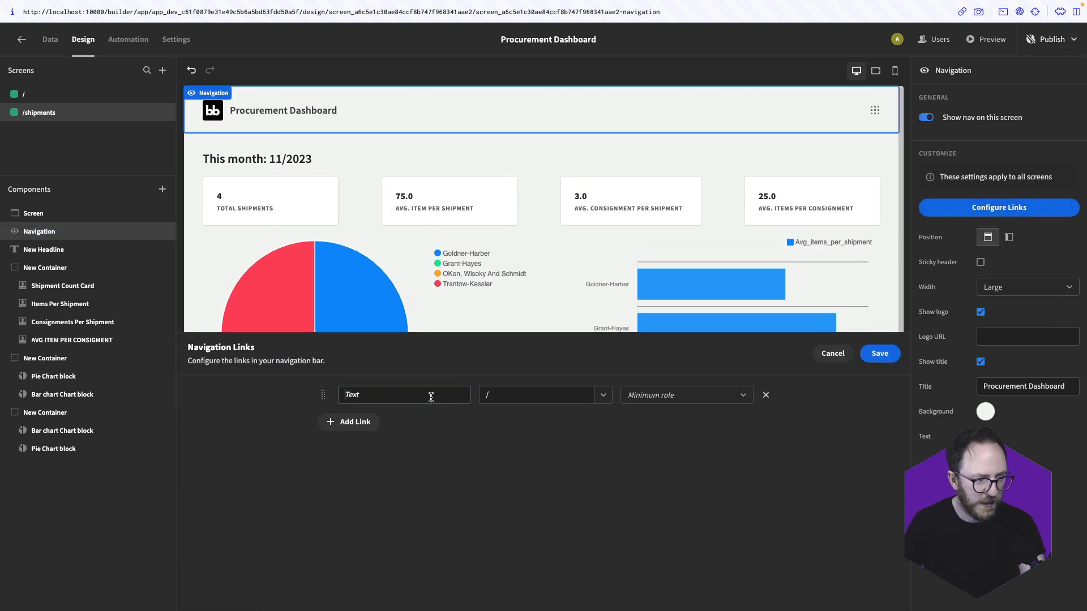
pyautogui.write('Purchase Orders')
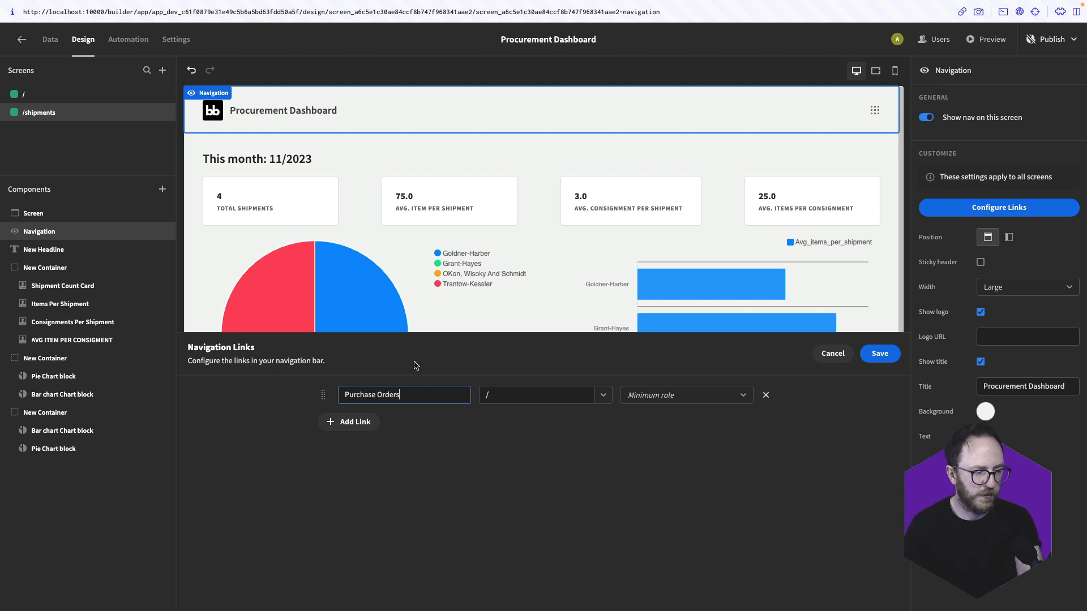
pyautogui.click(548, 458)
# Add a navigation link labelled Shipments that leads to /shipments, and save the navigation links
pyautogui.click(363, 421)
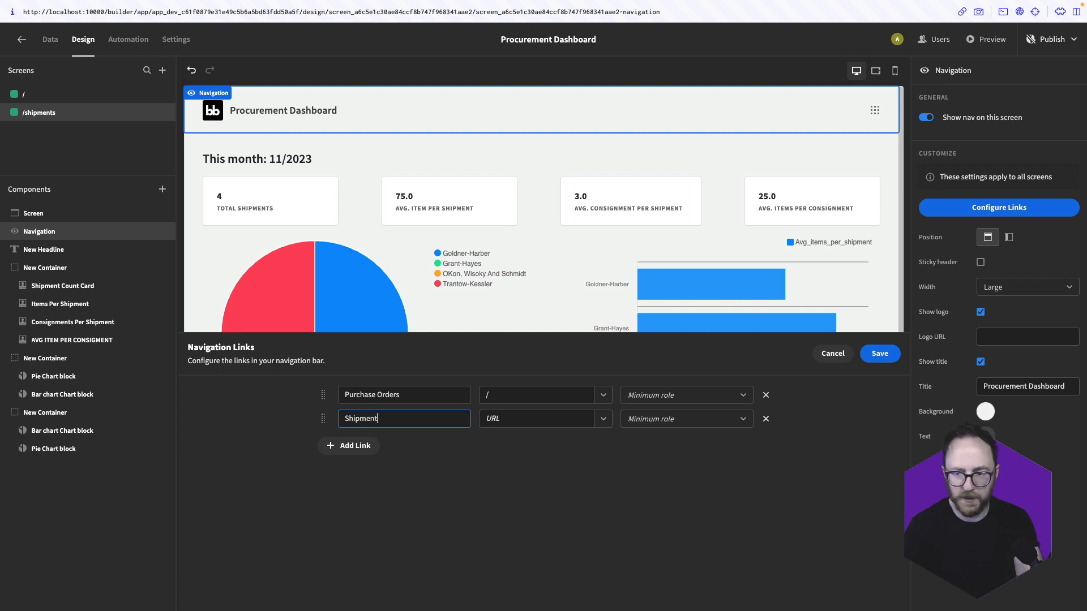
pyautogui.click(488, 418)
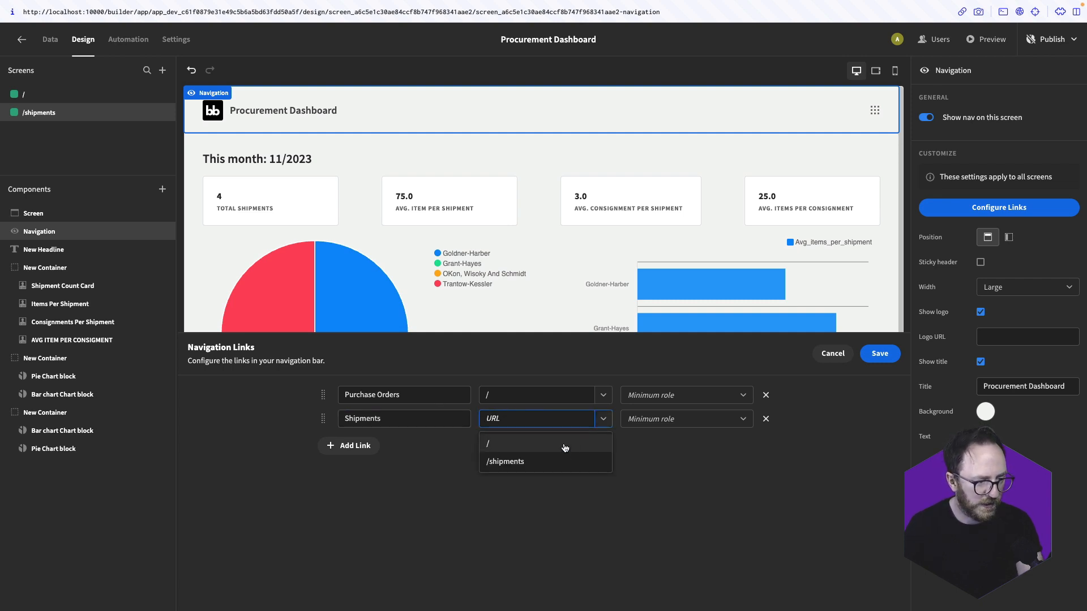
pyautogui.click(543, 461)
pyautogui.click(889, 353)
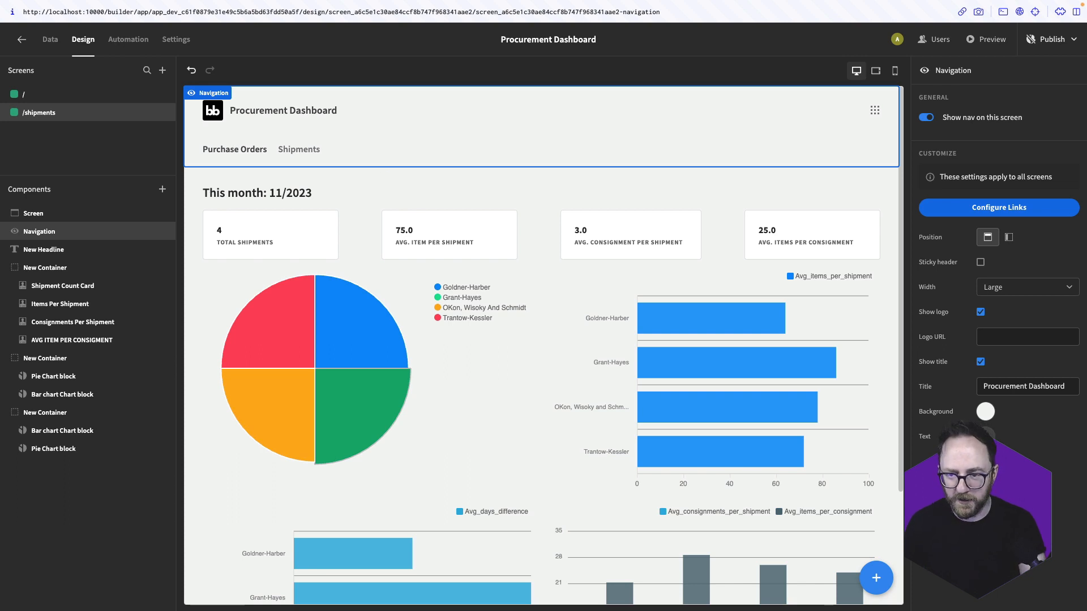
# Apply the Nord theme to the app's screens
pyautogui.click(34, 214)
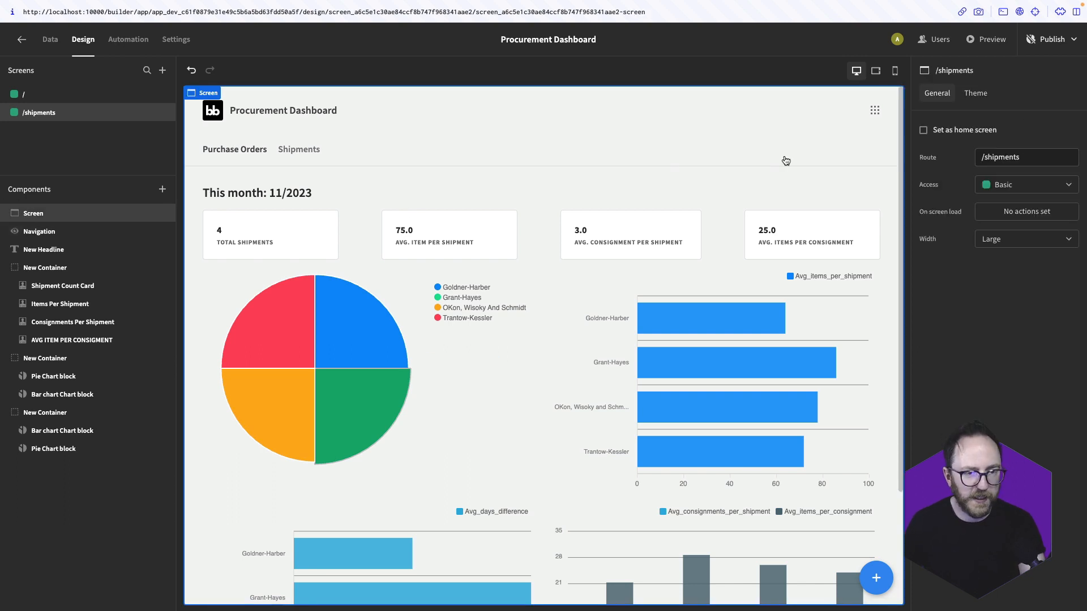
pyautogui.click(975, 94)
pyautogui.click(955, 255)
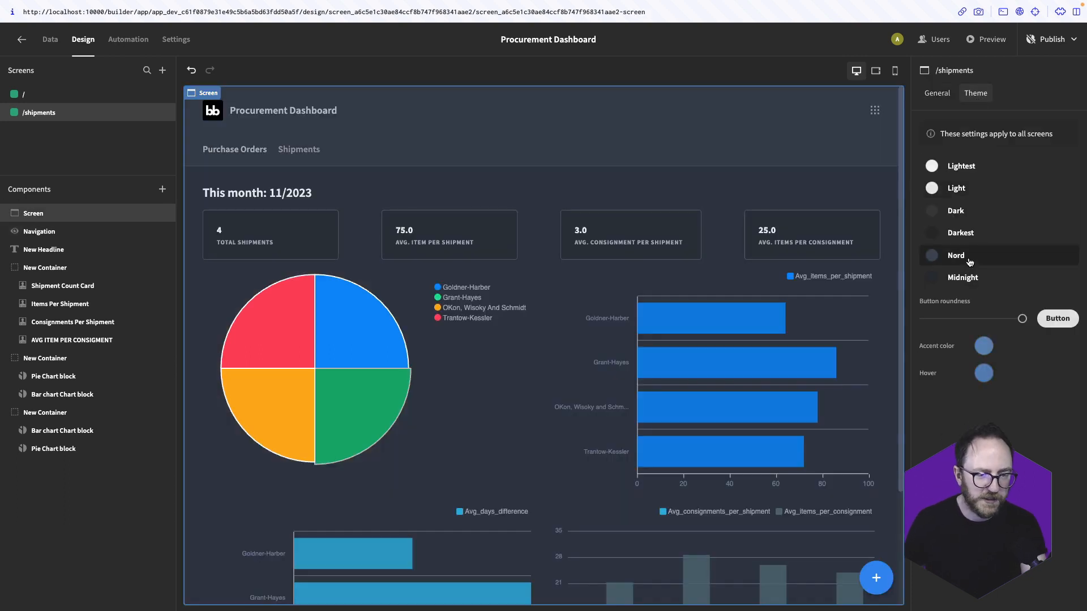
pyautogui.scroll(-3, 600, 424)
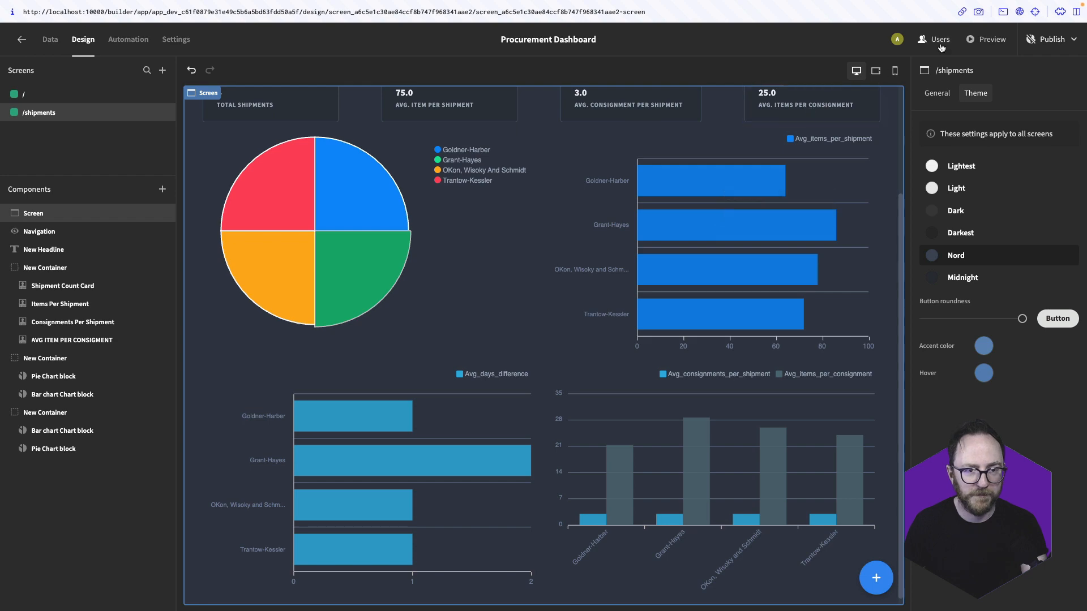
# Preview the app and examine the cards and charts on the Shipments and Purchase Orders screens
pyautogui.click(978, 44)
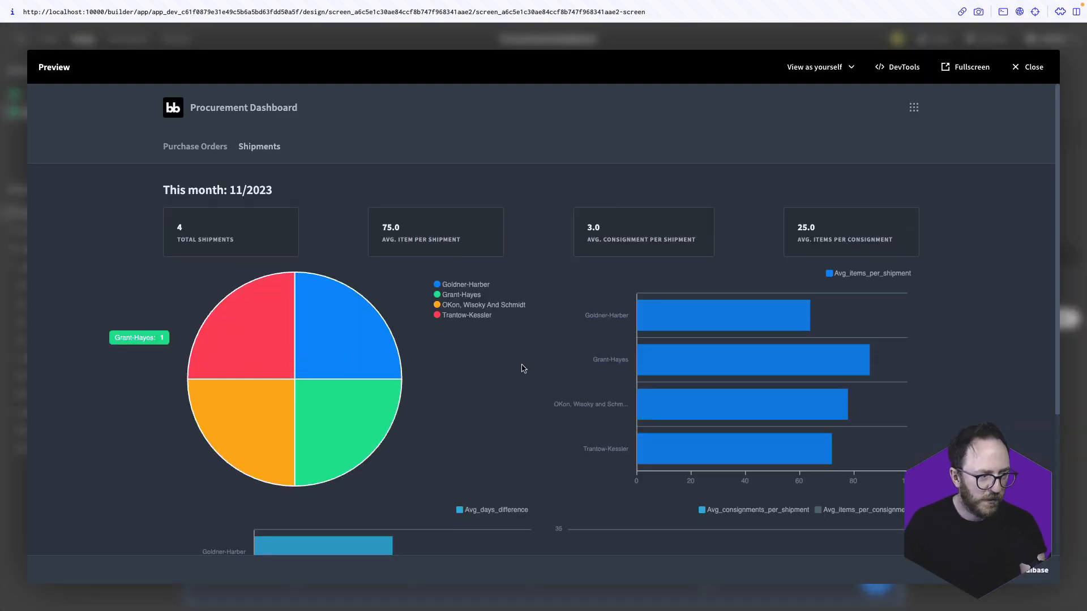
pyautogui.scroll(-3, 604, 351)
pyautogui.scroll(3, 604, 351)
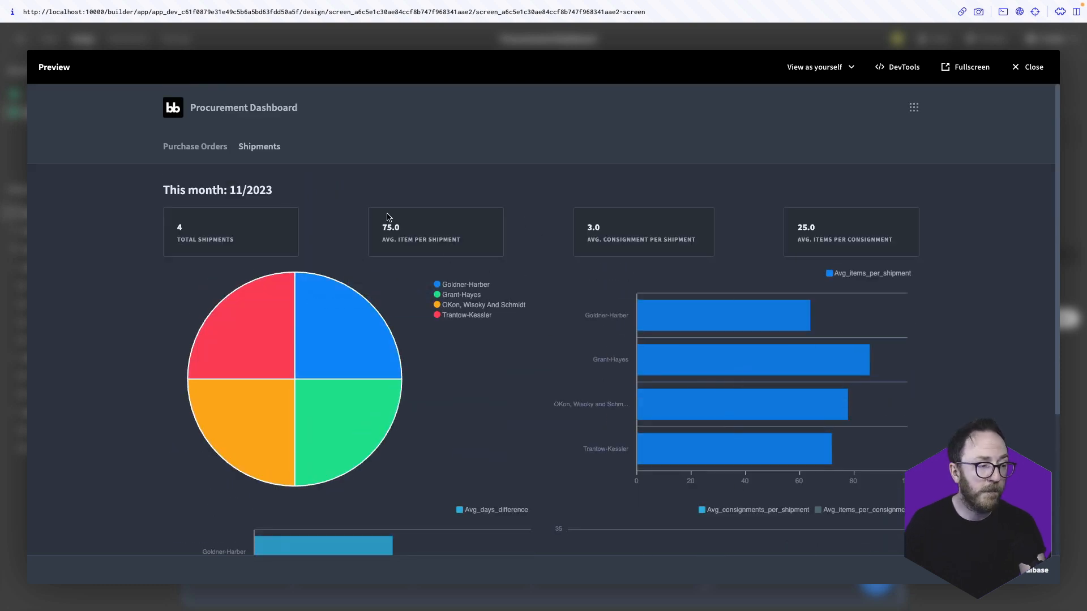
pyautogui.click(207, 154)
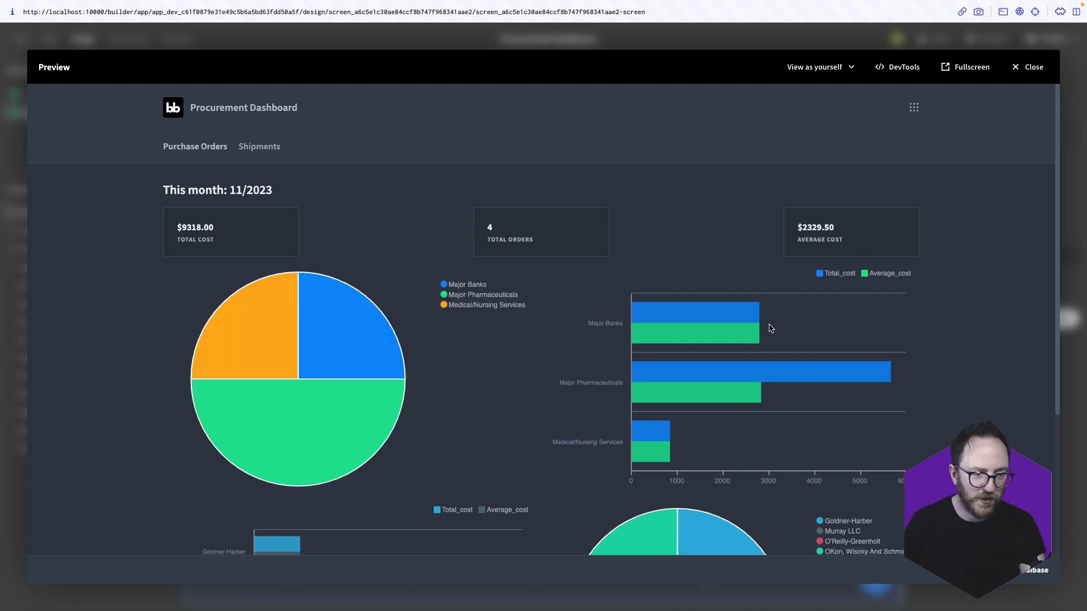
pyautogui.scroll(-3, 772, 332)
pyautogui.scroll(3, 780, 339)
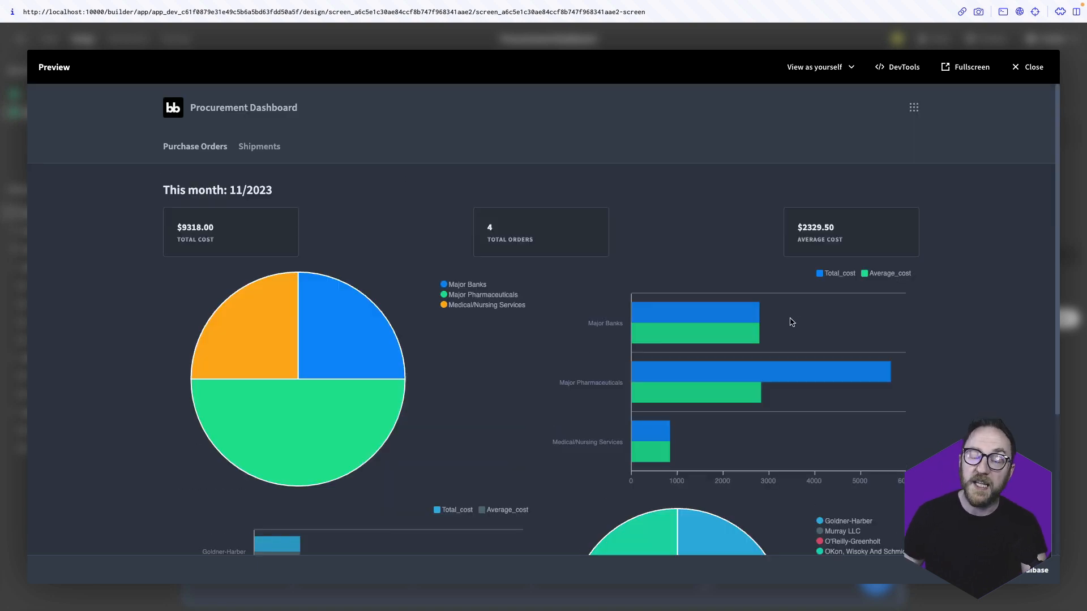